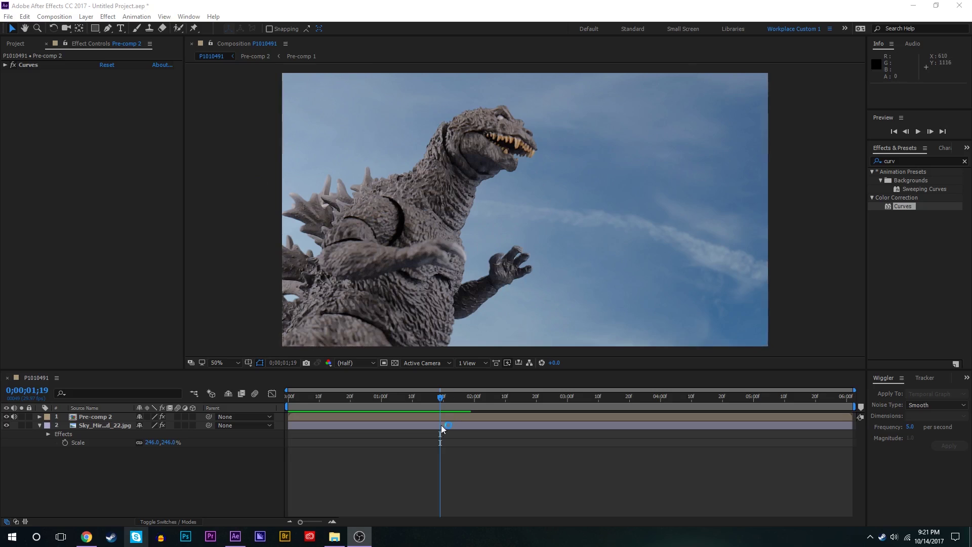
Step: Create a black full-comp-size solid above Pre-comp 2, with the current time at 0;00;02;13 where the mouth is open
{"action": "left_click", "coordinate": [102, 418]}
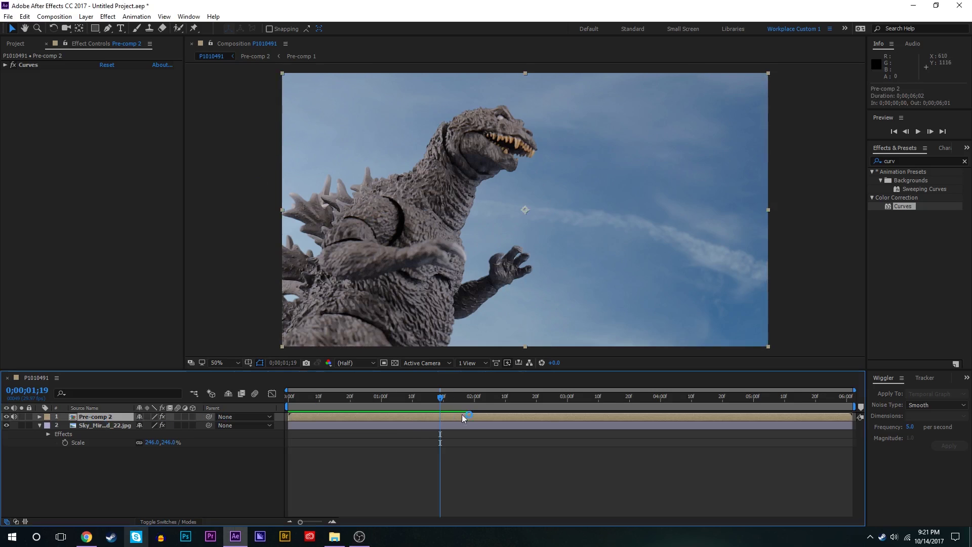
{"action": "left_click_drag", "start_coordinate": [468, 400], "coordinate": [515, 399]}
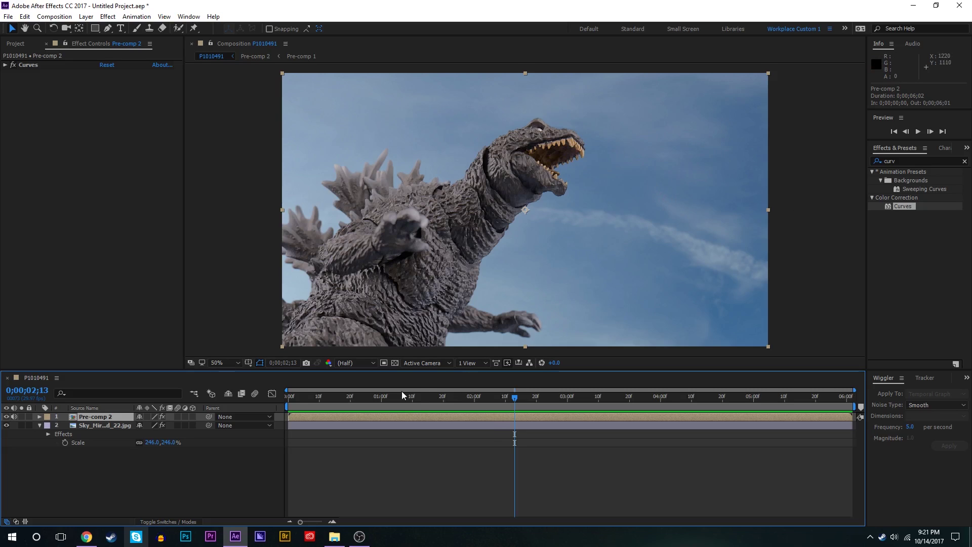
{"action": "key", "text": "ctrl+y"}
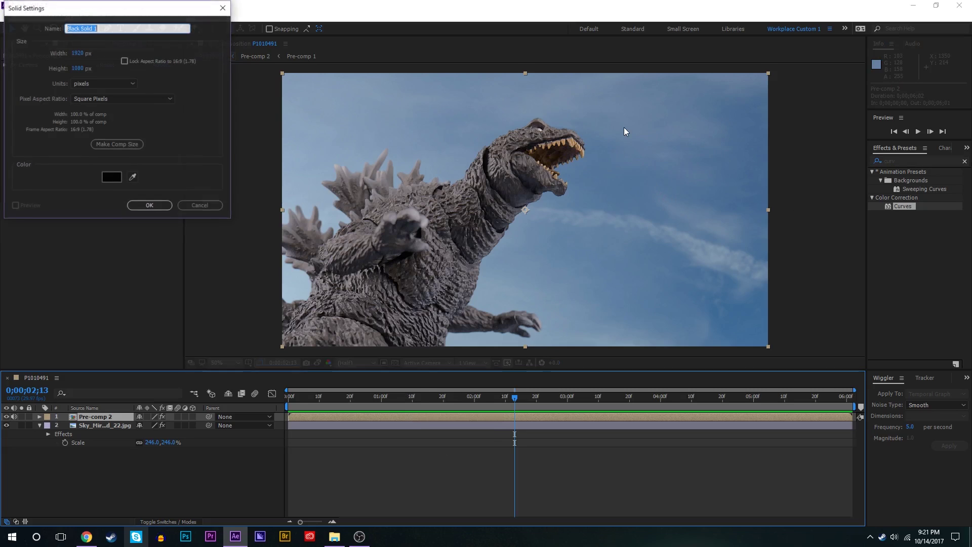
{"action": "left_click", "coordinate": [147, 204]}
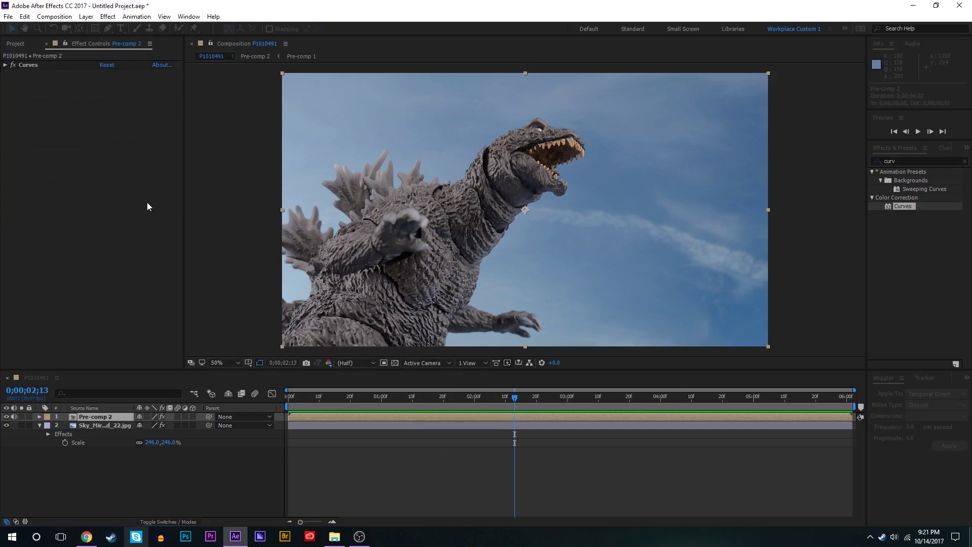
Step: Apply the Saber effect to the black solid, placing its core start at about 1340, 480 and core end at about 976, 132
{"action": "left_click_drag", "start_coordinate": [907, 159], "coordinate": [813, 155]}
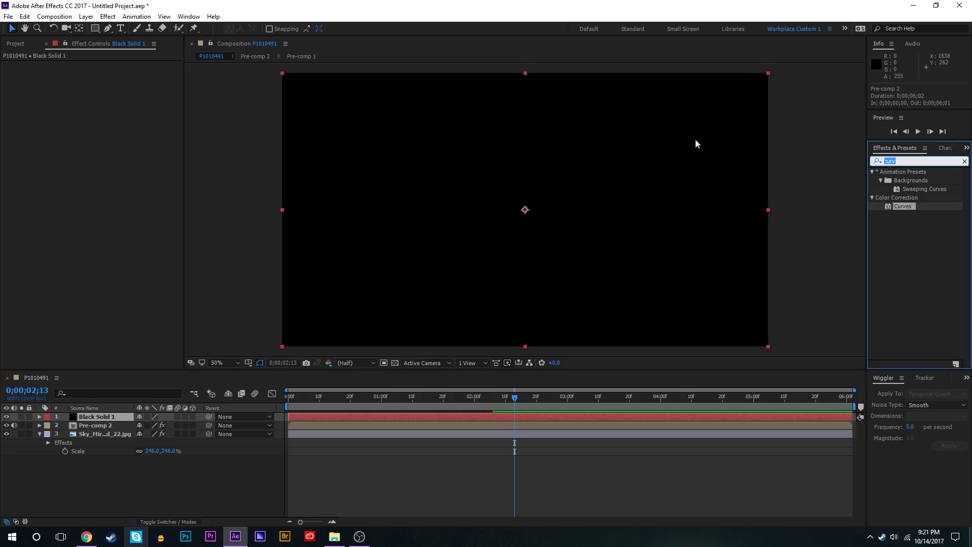
{"action": "type", "text": "saber"}
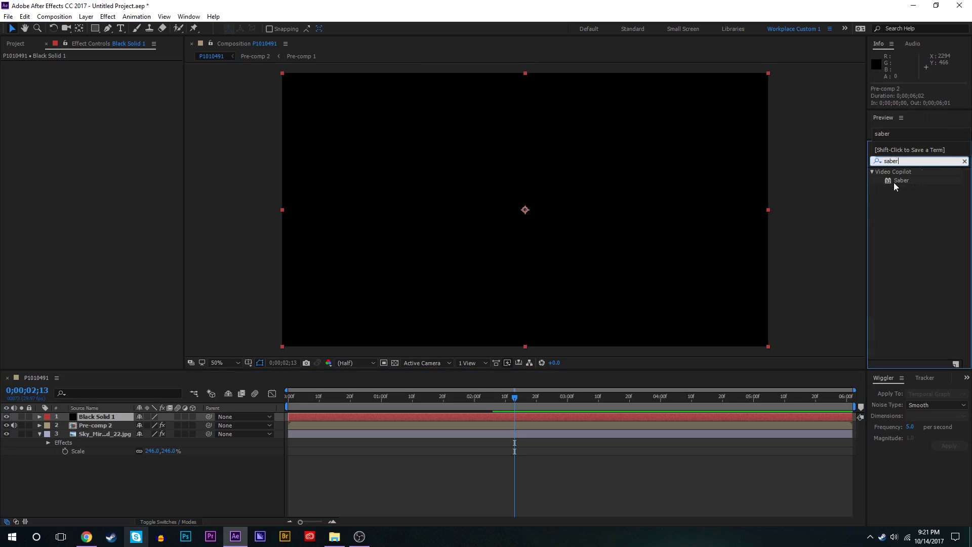
{"action": "double_click", "coordinate": [898, 180]}
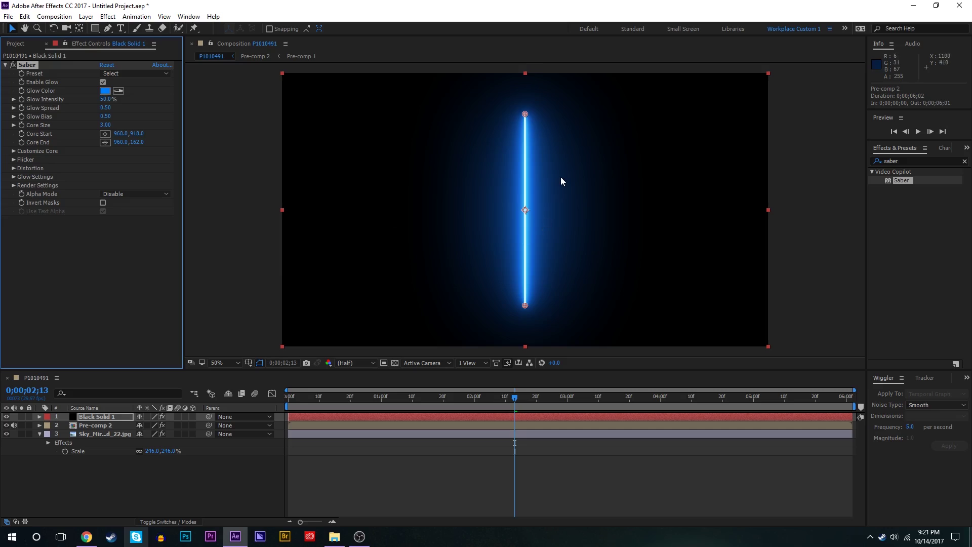
{"action": "left_click_drag", "start_coordinate": [526, 307], "coordinate": [621, 195]}
{"action": "mouse_move", "coordinate": [525, 114]}
{"action": "left_mouse_down"}
{"action": "mouse_move", "coordinate": [473, 281]}
{"action": "mouse_move", "coordinate": [531, 107]}
{"action": "left_mouse_up"}
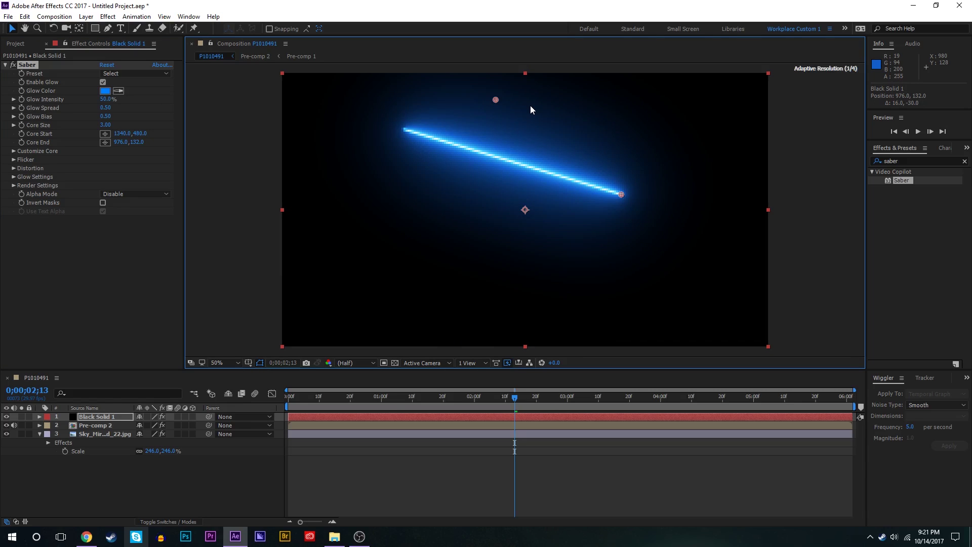
Step: Try Saber's Energize preset and set the preset to Default
{"action": "left_click", "coordinate": [135, 74]}
{"action": "left_click", "coordinate": [136, 93]}
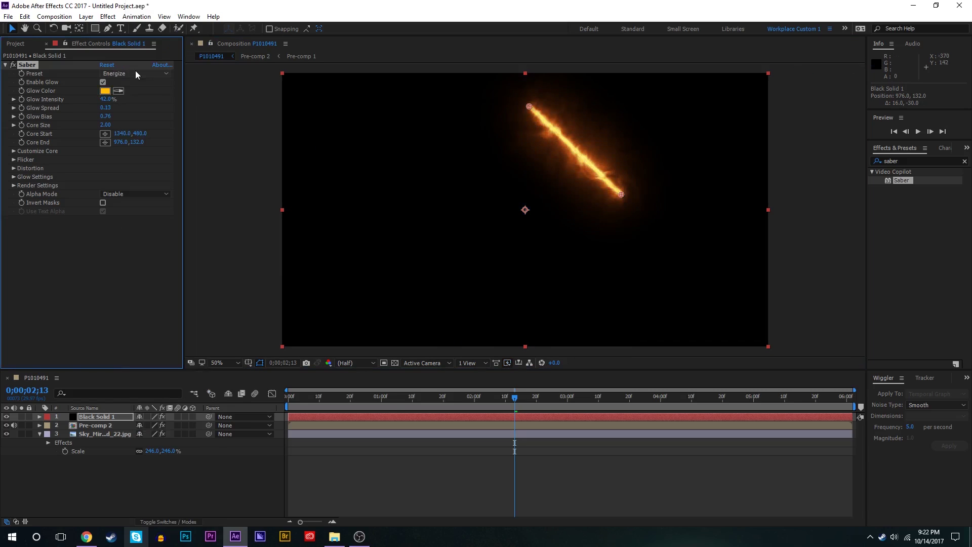
{"action": "left_click", "coordinate": [135, 73]}
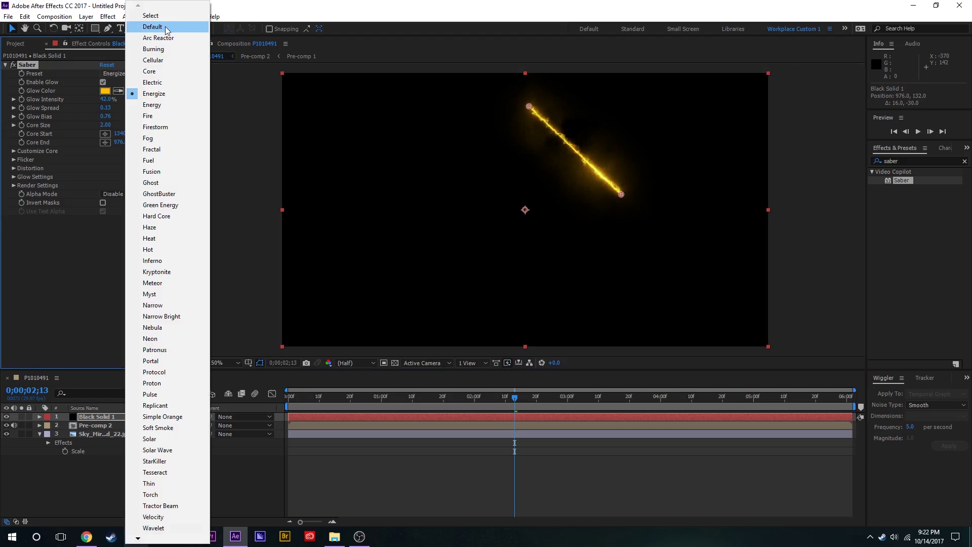
{"action": "left_click", "coordinate": [165, 28]}
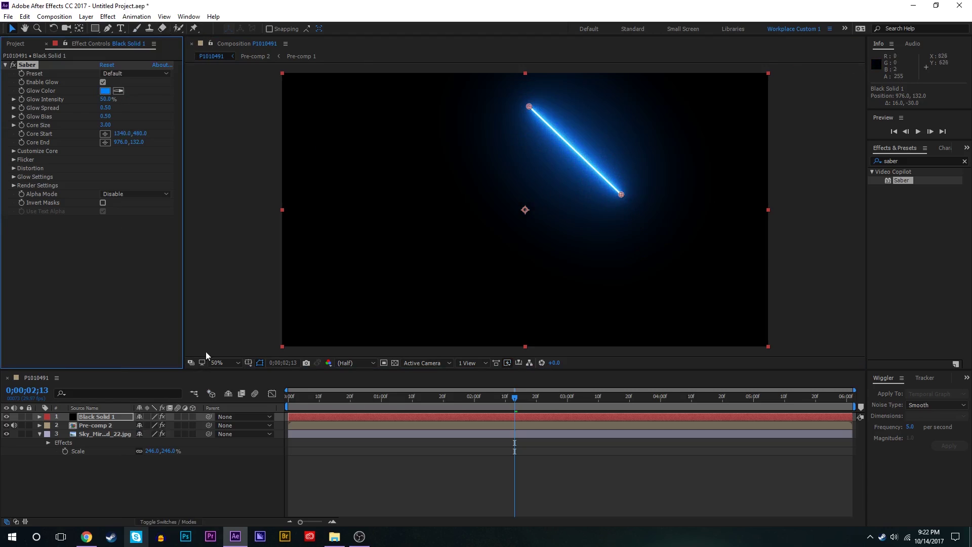
Step: Show the layer blending modes and set the black solid's mode to Screen
{"action": "key", "text": "F4"}
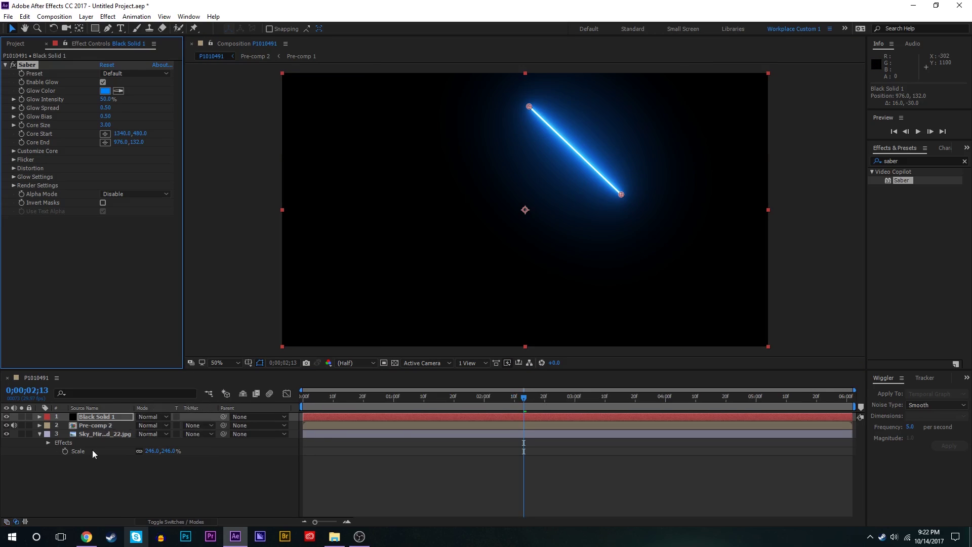
{"action": "left_click", "coordinate": [146, 417]}
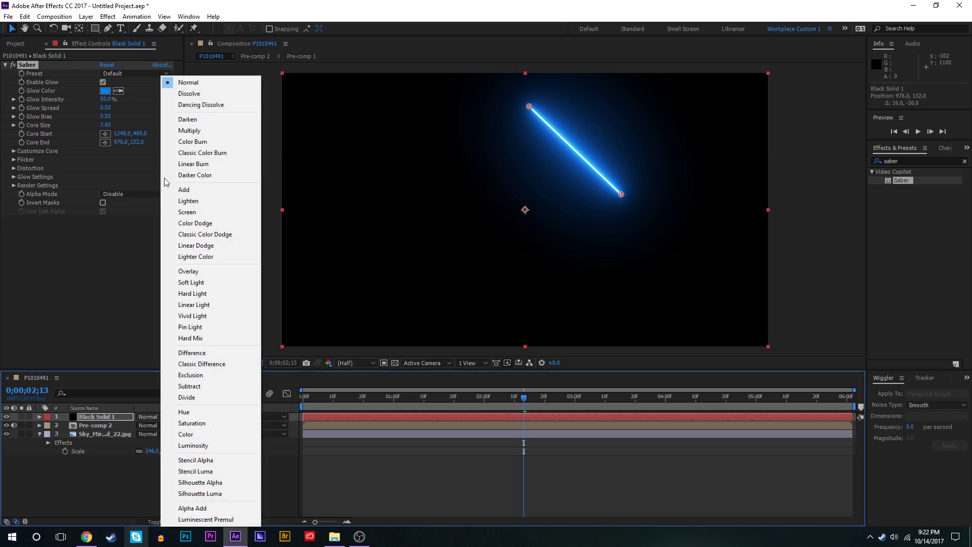
{"action": "left_click", "coordinate": [211, 214]}
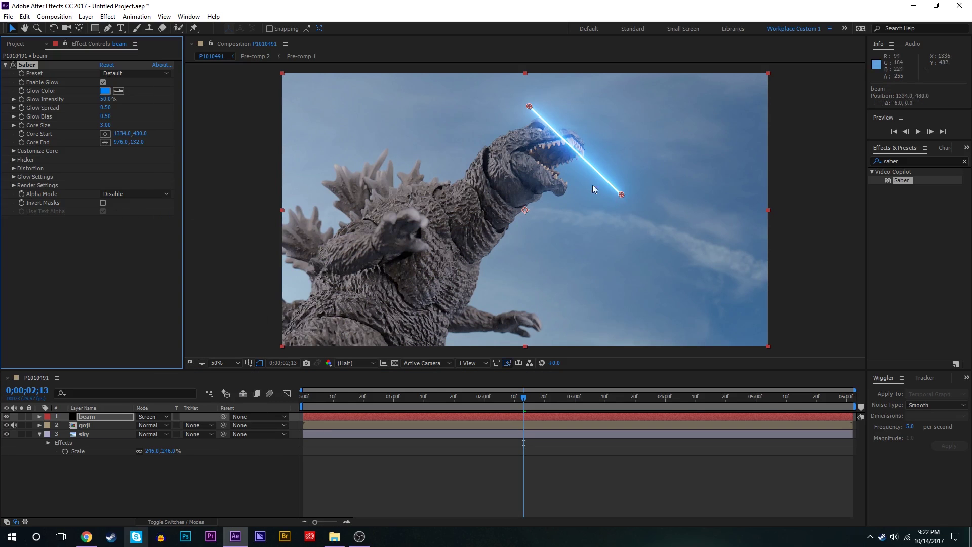
Step: Aim the beam out of Godzilla's mouth, with core start at about 988, 328 and core end off-frame at about 2204, 678
{"action": "left_click_drag", "start_coordinate": [592, 184], "coordinate": [539, 155]}
{"action": "left_click_drag", "start_coordinate": [529, 107], "coordinate": [840, 245]}
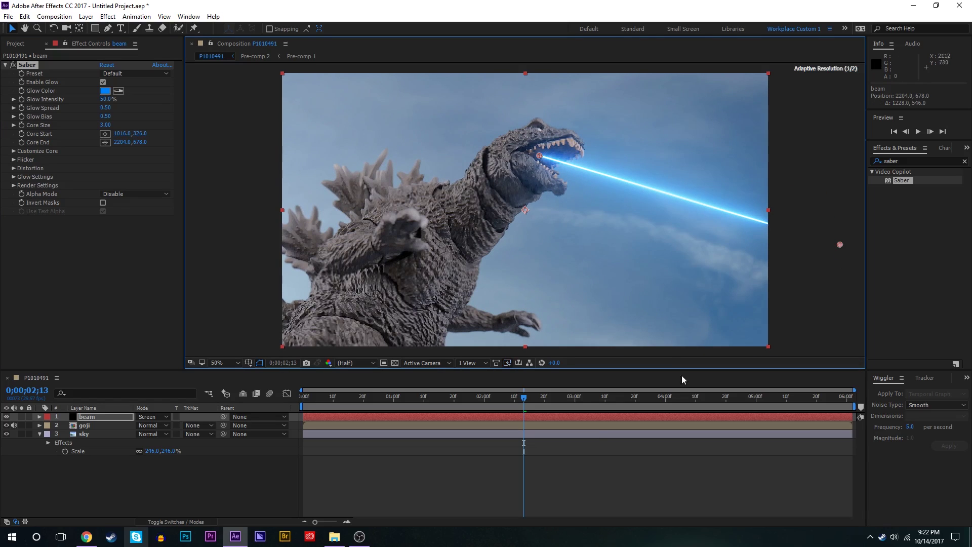
{"action": "left_click", "coordinate": [553, 454]}
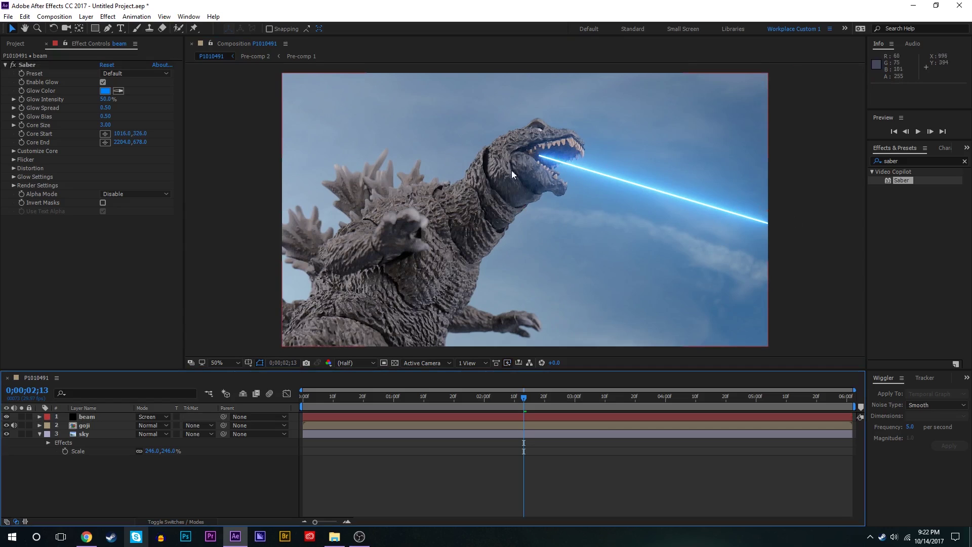
{"action": "left_click", "coordinate": [549, 155]}
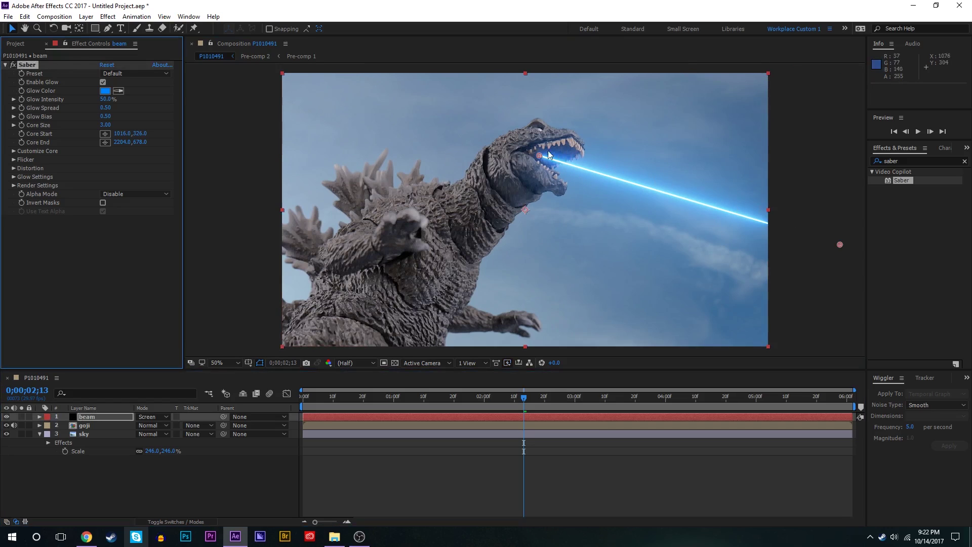
{"action": "left_click_drag", "start_coordinate": [539, 155], "coordinate": [532, 156]}
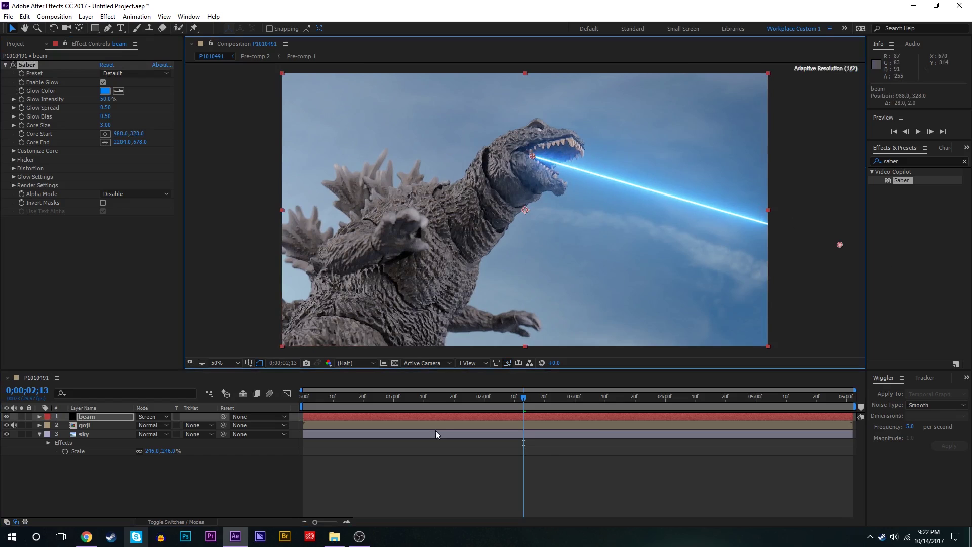
{"action": "left_click", "coordinate": [490, 461]}
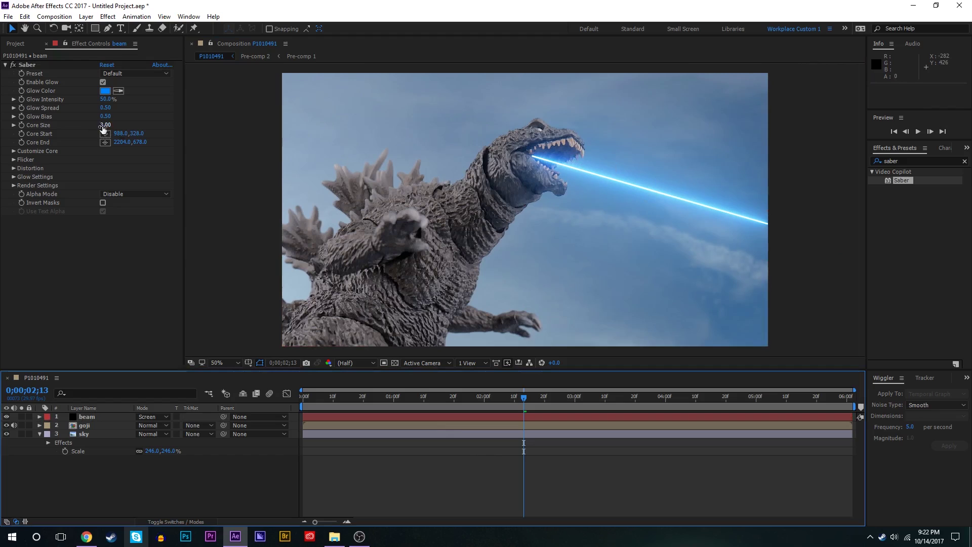
Step: Thicken the beam to a Core Size of 35.10 and move its core start to about 1028, 318 inside the mouth
{"action": "left_click_drag", "start_coordinate": [102, 127], "coordinate": [359, 115]}
{"action": "left_click_drag", "start_coordinate": [272, 118], "coordinate": [198, 119]}
{"action": "left_click_drag", "start_coordinate": [532, 156], "coordinate": [542, 154]}
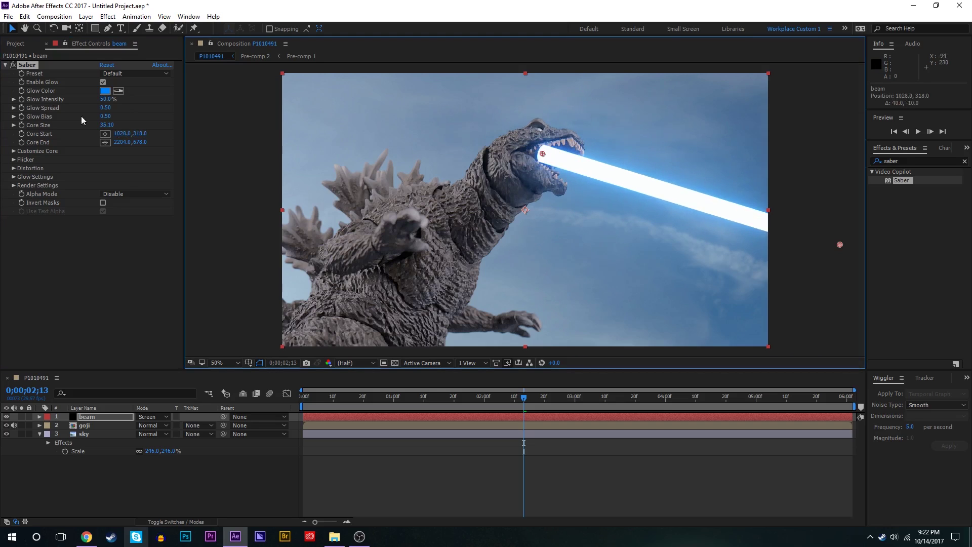
Step: Soften the beam's edges by setting the Customize Core option Core Softness to 14.5
{"action": "left_click", "coordinate": [14, 151]}
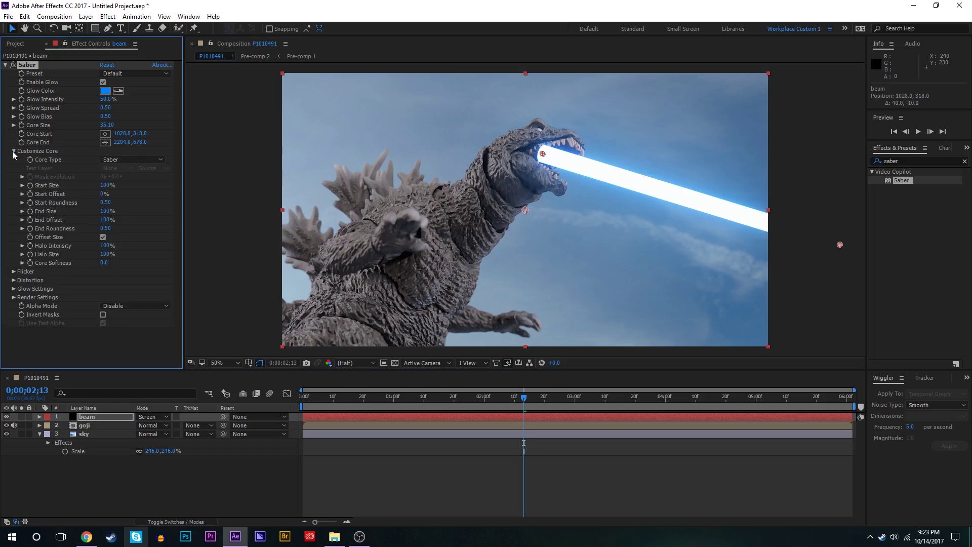
{"action": "left_click_drag", "start_coordinate": [102, 264], "coordinate": [181, 240]}
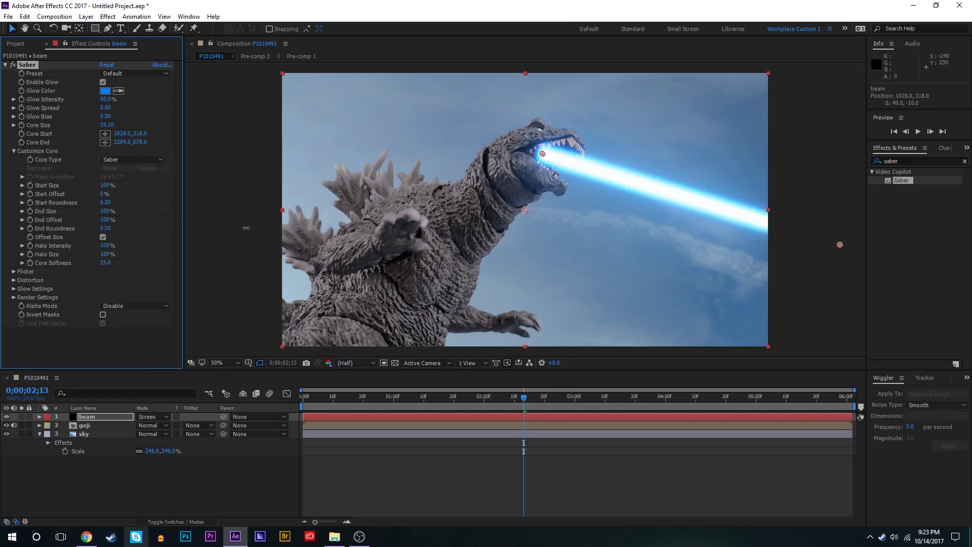
{"action": "left_click_drag", "start_coordinate": [246, 227], "coordinate": [186, 219]}
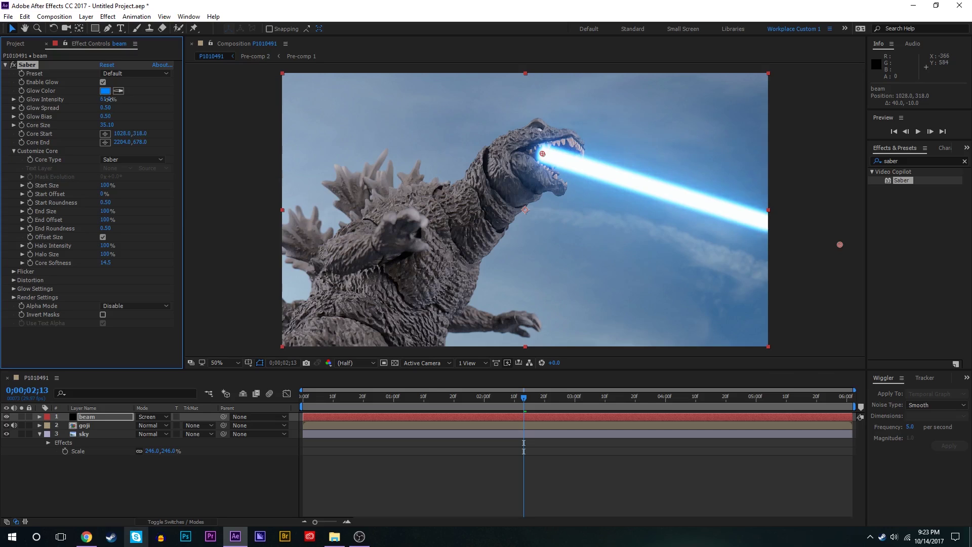
Step: Strengthen the beam's glow with Glow Intensity 68% and Glow Bias 0.91
{"action": "left_click_drag", "start_coordinate": [112, 99], "coordinate": [104, 108]}
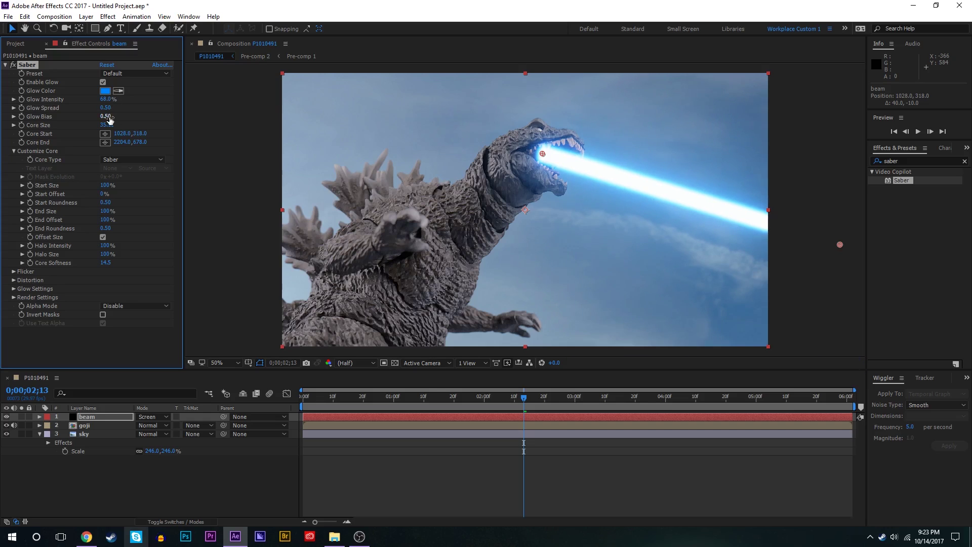
{"action": "left_click_drag", "start_coordinate": [120, 116], "coordinate": [127, 116]}
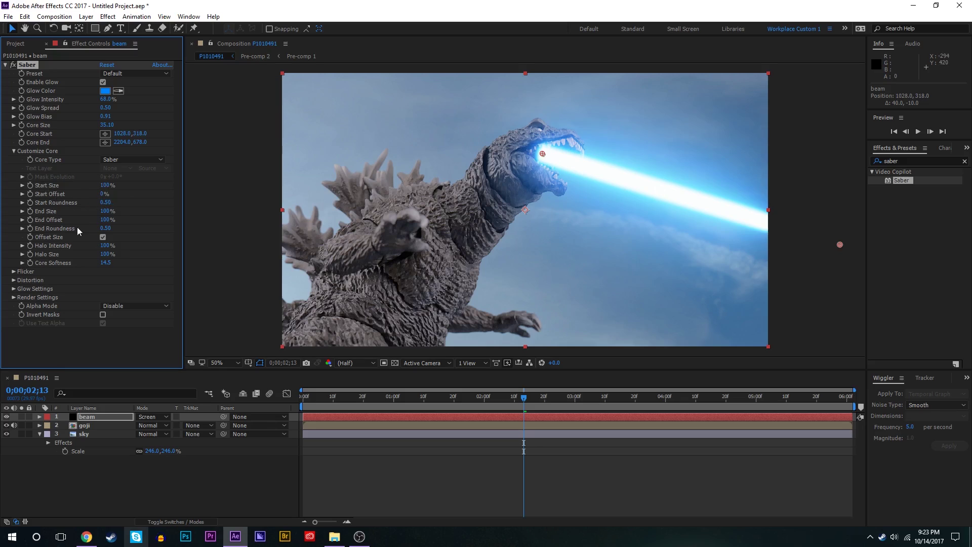
Step: Taper the beam with Start Size 56% and End Size 200%, moving core start to about 1008, 330 and core end to about 1958, 506
{"action": "left_click_drag", "start_coordinate": [106, 186], "coordinate": [85, 187]}
{"action": "left_click_drag", "start_coordinate": [542, 153], "coordinate": [538, 156]}
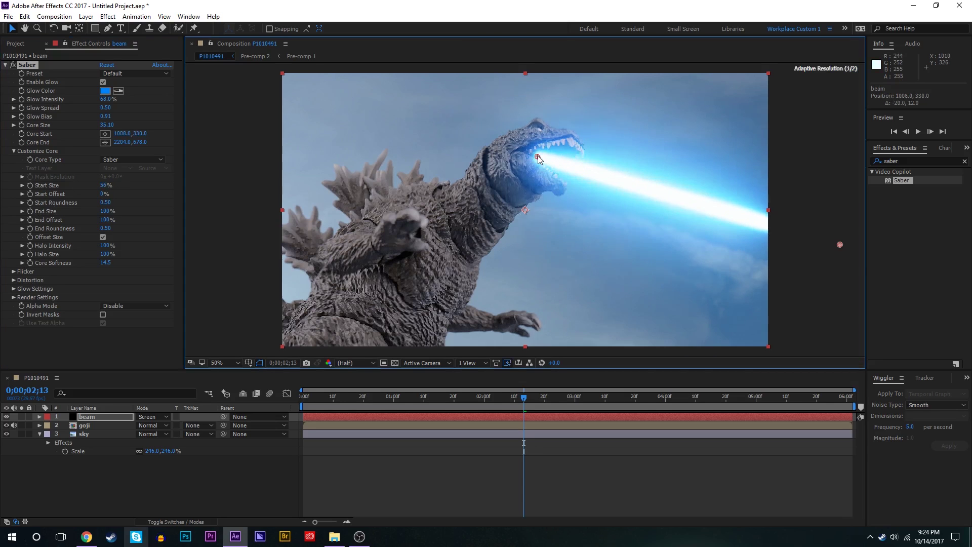
{"action": "mouse_move", "coordinate": [839, 244]}
{"action": "left_mouse_down"}
{"action": "mouse_move", "coordinate": [833, 188]}
{"action": "mouse_move", "coordinate": [840, 219]}
{"action": "mouse_move", "coordinate": [837, 196]}
{"action": "left_mouse_up"}
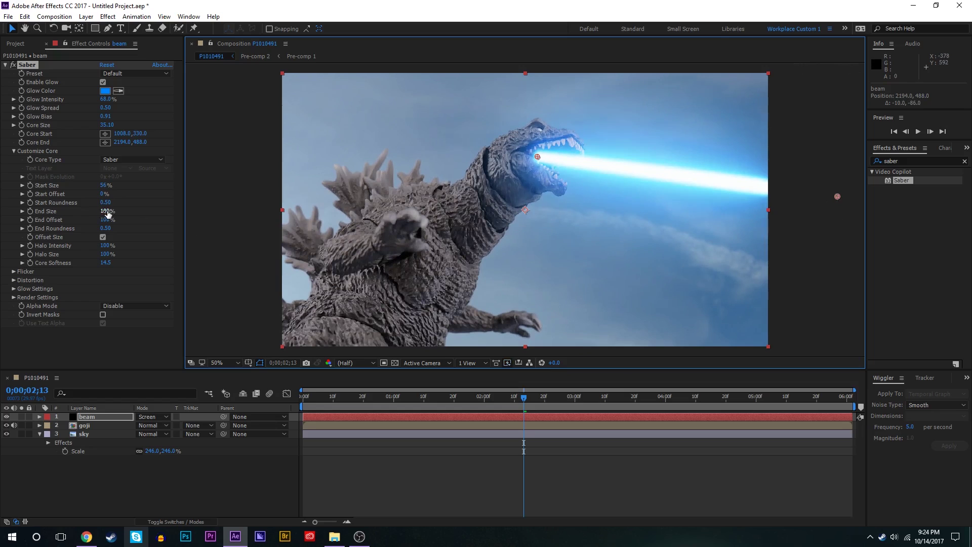
{"action": "left_click_drag", "start_coordinate": [104, 210], "coordinate": [430, 196]}
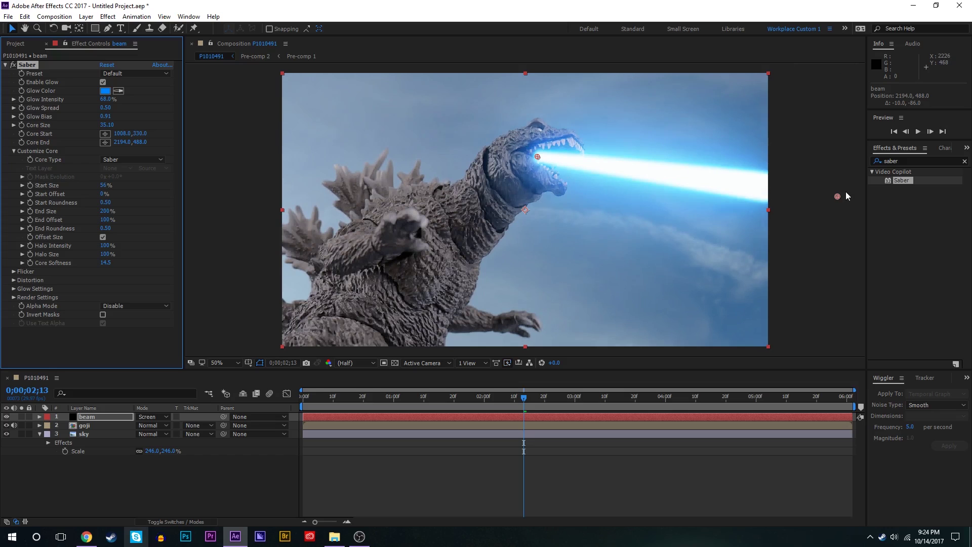
{"action": "left_click_drag", "start_coordinate": [836, 196], "coordinate": [776, 201]}
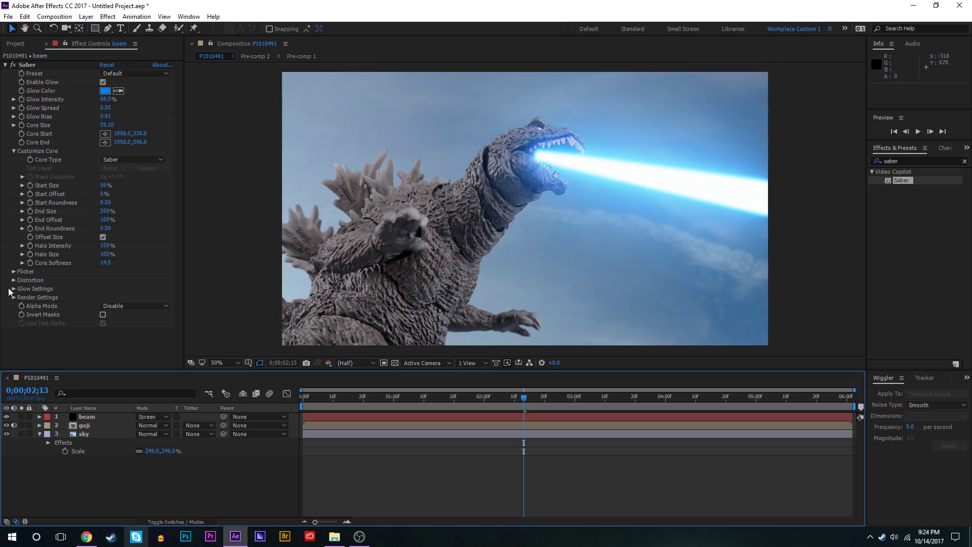
Step: Add flicker to the beam with Flicker Intensity 175% and Flicker Speed 20.20
{"action": "left_click", "coordinate": [14, 271]}
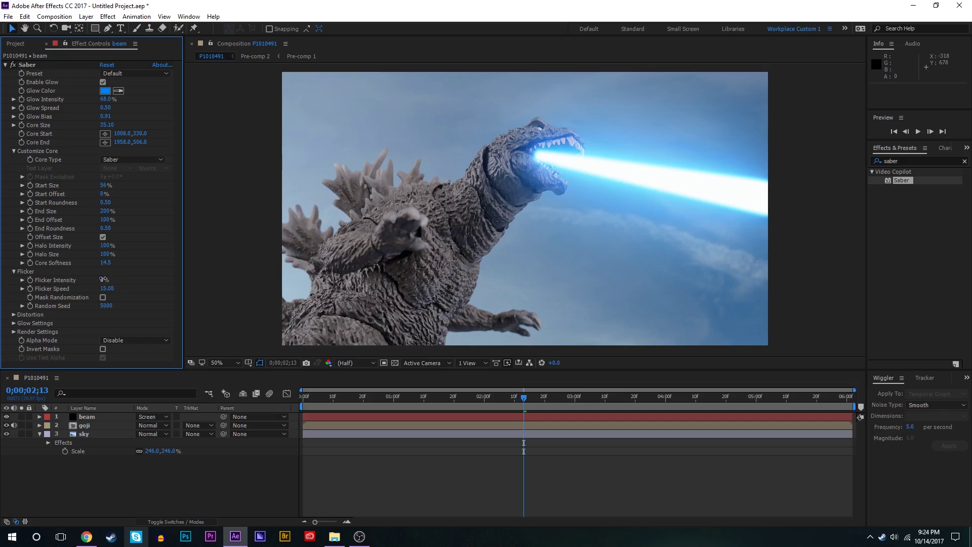
{"action": "left_click_drag", "start_coordinate": [104, 278], "coordinate": [171, 266]}
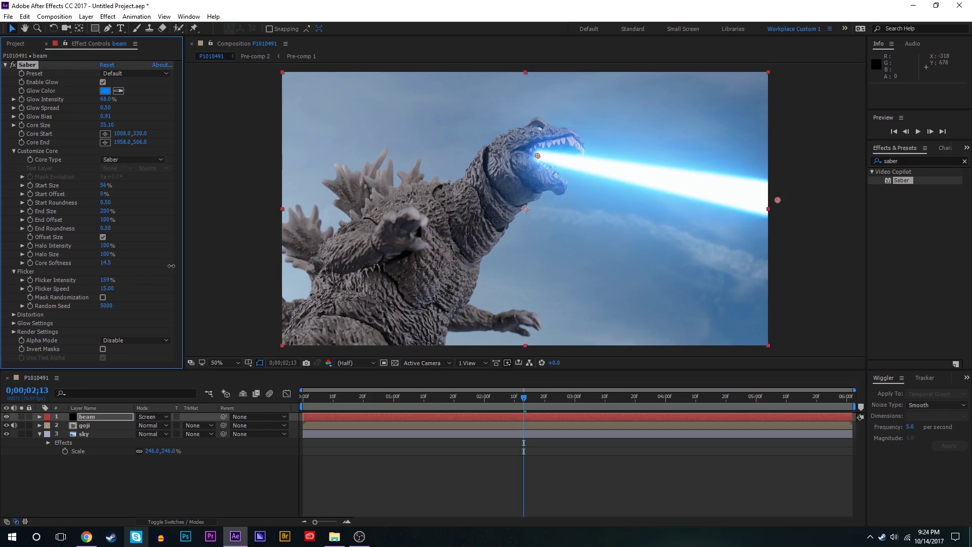
{"action": "left_click", "coordinate": [104, 280]}
{"action": "type", "text": "175"}
{"action": "key", "text": "Return"}
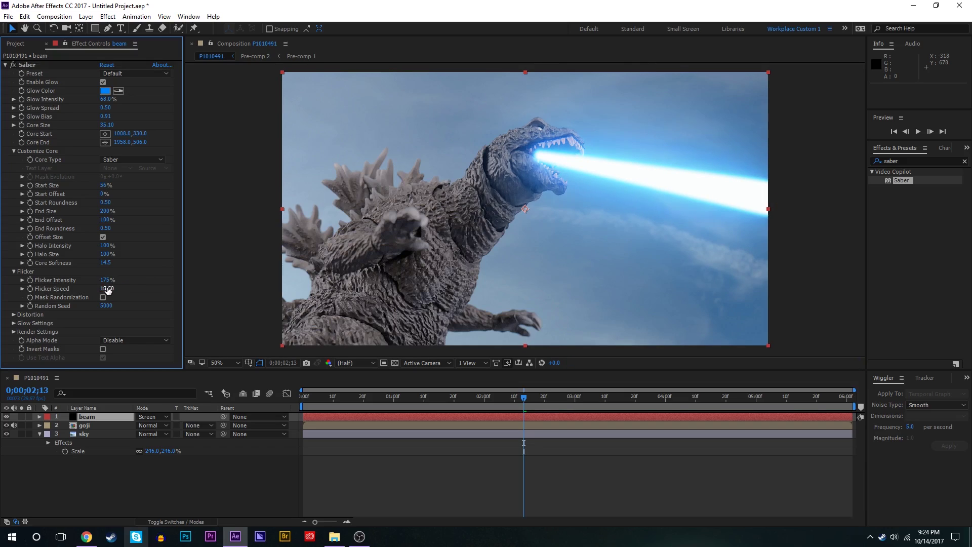
{"action": "key", "text": "Return"}
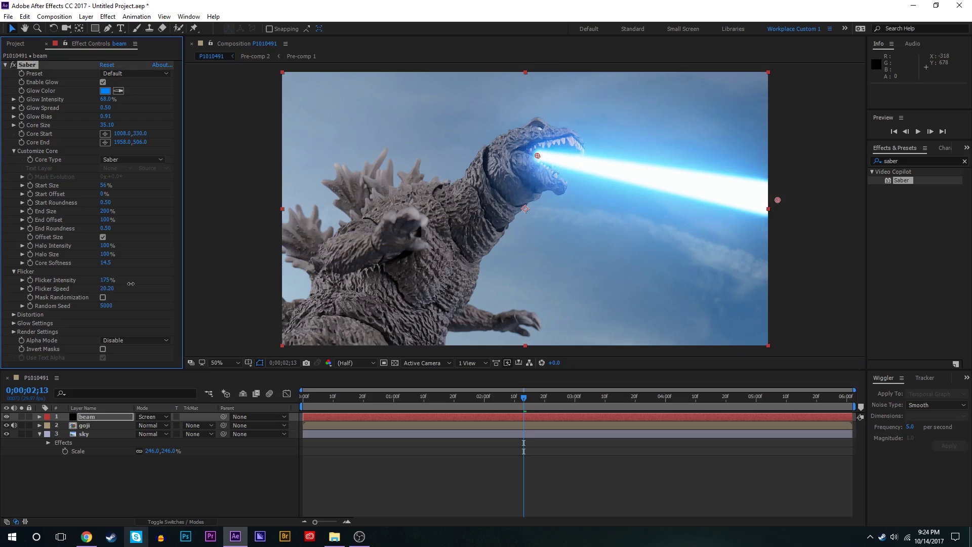
Step: Solo the beam layer and preview its flicker from about 3 seconds
{"action": "left_click_drag", "start_coordinate": [493, 405], "coordinate": [580, 389]}
{"action": "left_click", "coordinate": [21, 416]}
{"action": "key", "text": "space"}
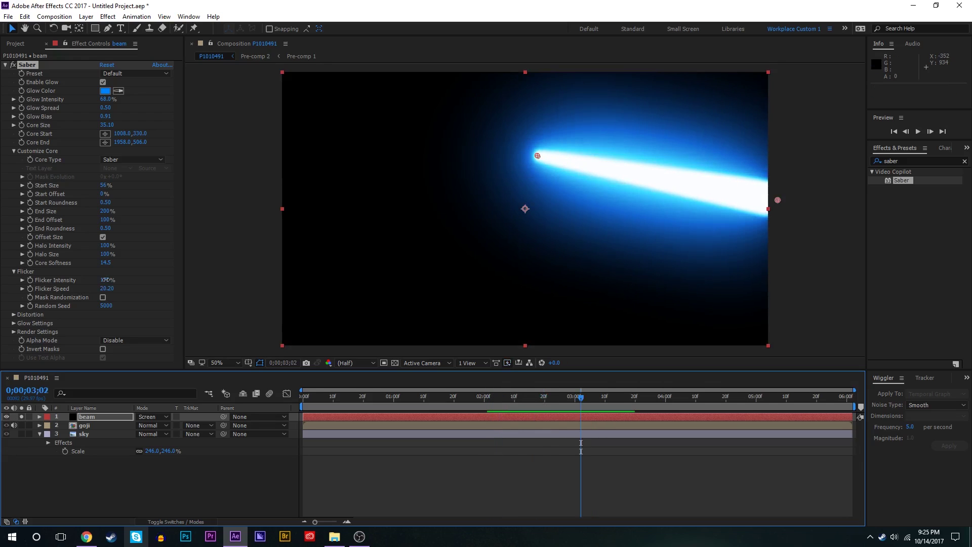
Step: Try a Flicker Intensity of 100% on the beam and preview it from an earlier frame
{"action": "left_click", "coordinate": [105, 279]}
{"action": "type", "text": "100"}
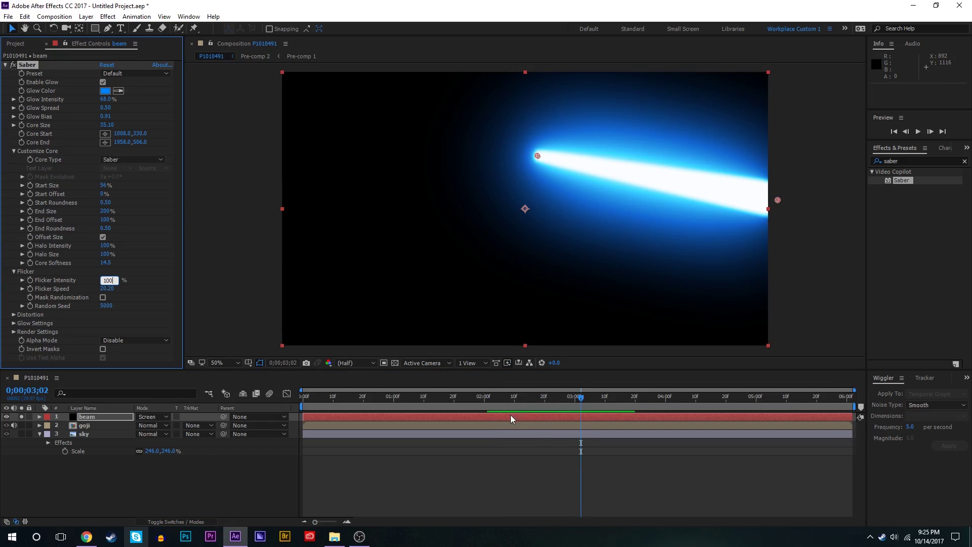
{"action": "left_click", "coordinate": [486, 398]}
{"action": "key", "text": "space"}
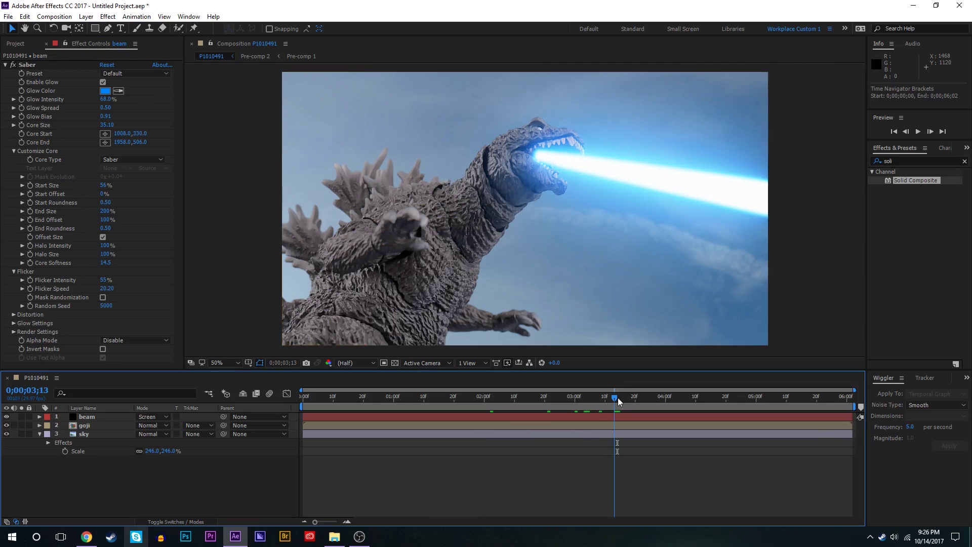
Step: Roughen the beam's core by setting the Core Distortion option Distortion Amount to 30
{"action": "left_click_drag", "start_coordinate": [617, 398], "coordinate": [632, 398]}
{"action": "left_click", "coordinate": [14, 315]}
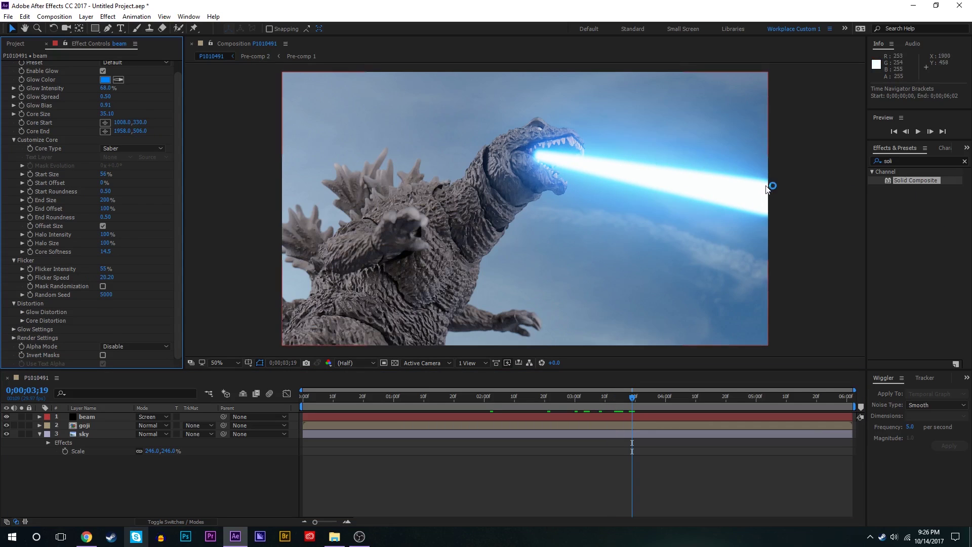
{"action": "left_click", "coordinate": [22, 320]}
{"action": "scroll", "coordinate": [93, 211], "scroll_direction": "down", "scroll_amount": 3}
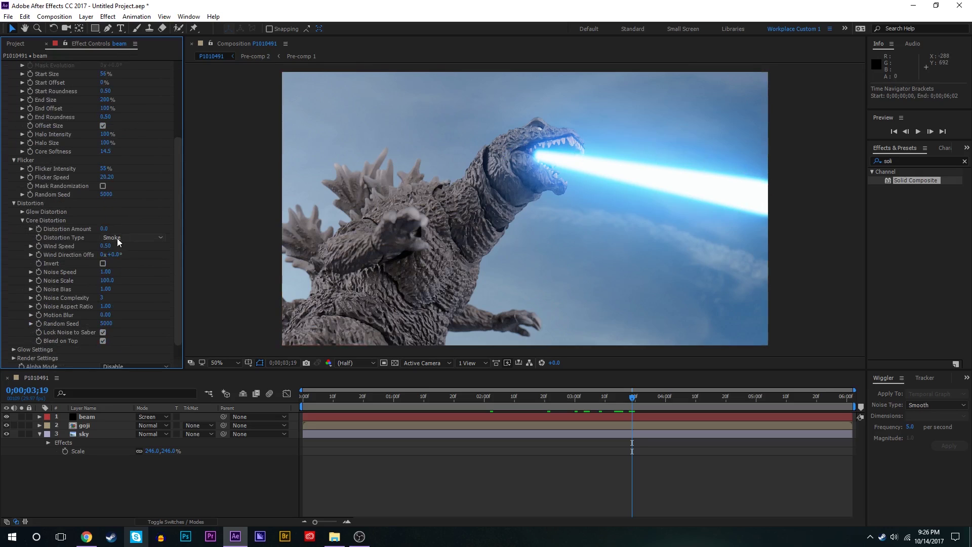
{"action": "left_click_drag", "start_coordinate": [101, 229], "coordinate": [117, 229]}
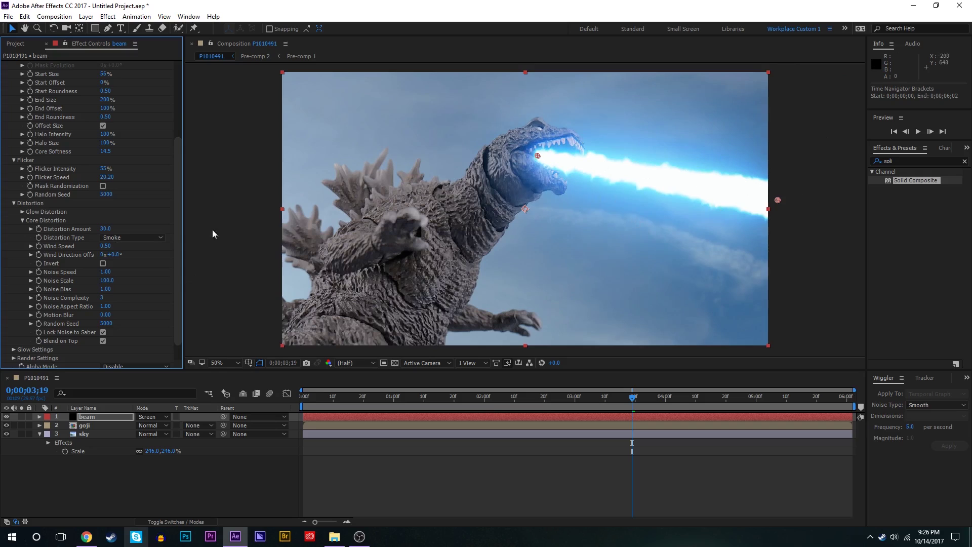
Step: Compare the core distortion types, choose Energy, and set the core Distortion Amount to 16
{"action": "left_click", "coordinate": [127, 235]}
{"action": "left_click", "coordinate": [138, 256]}
{"action": "left_click", "coordinate": [142, 236]}
{"action": "left_click", "coordinate": [135, 273]}
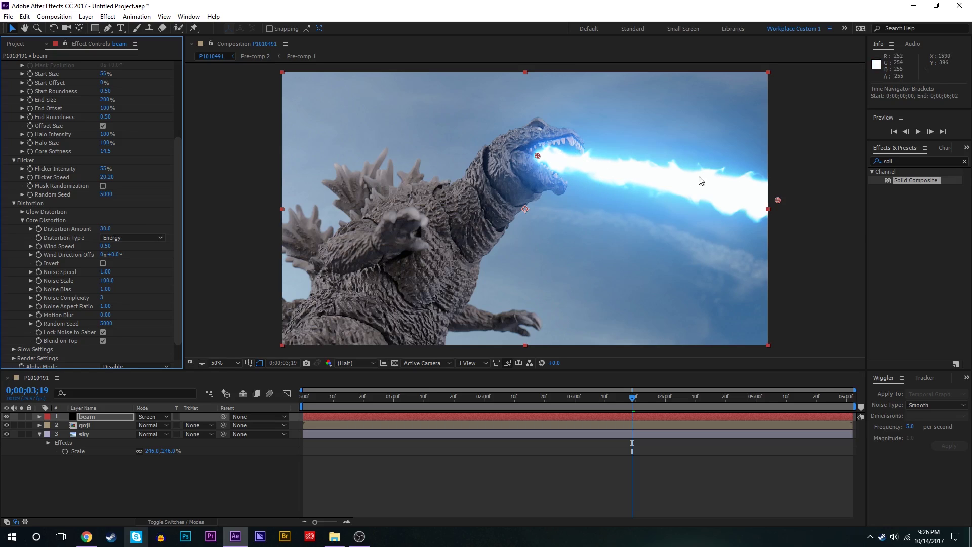
{"action": "left_click", "coordinate": [139, 235]}
{"action": "left_click", "coordinate": [134, 248]}
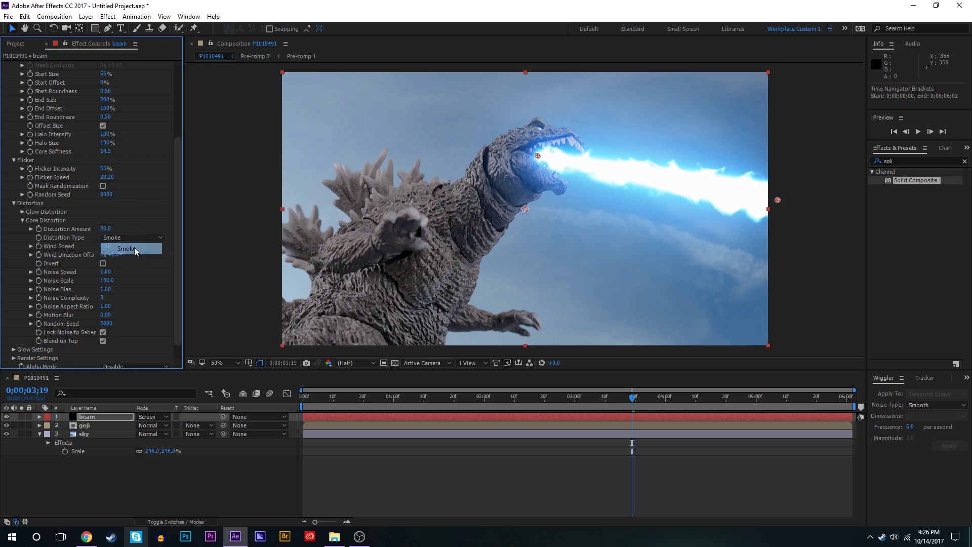
{"action": "left_click", "coordinate": [140, 238]}
{"action": "left_click", "coordinate": [143, 266]}
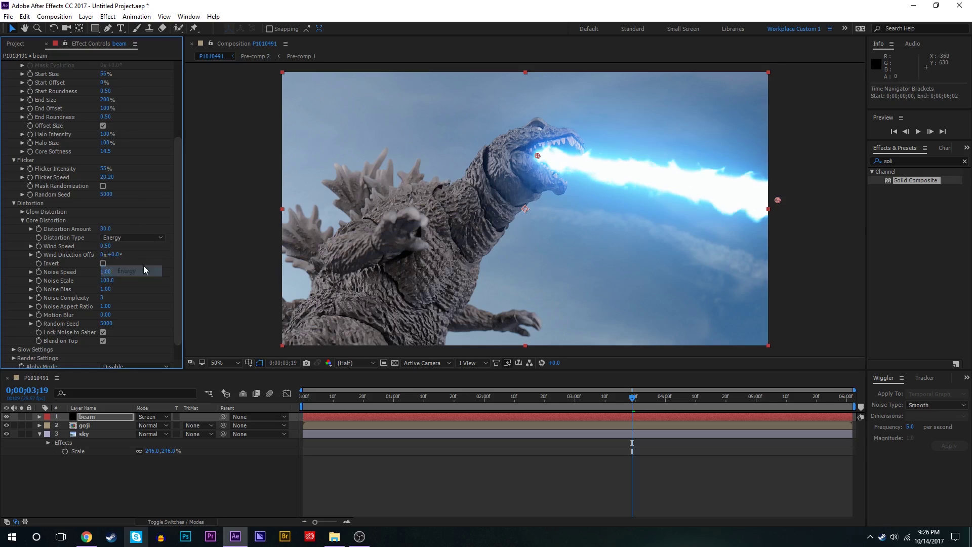
{"action": "left_click_drag", "start_coordinate": [106, 228], "coordinate": [102, 238]}
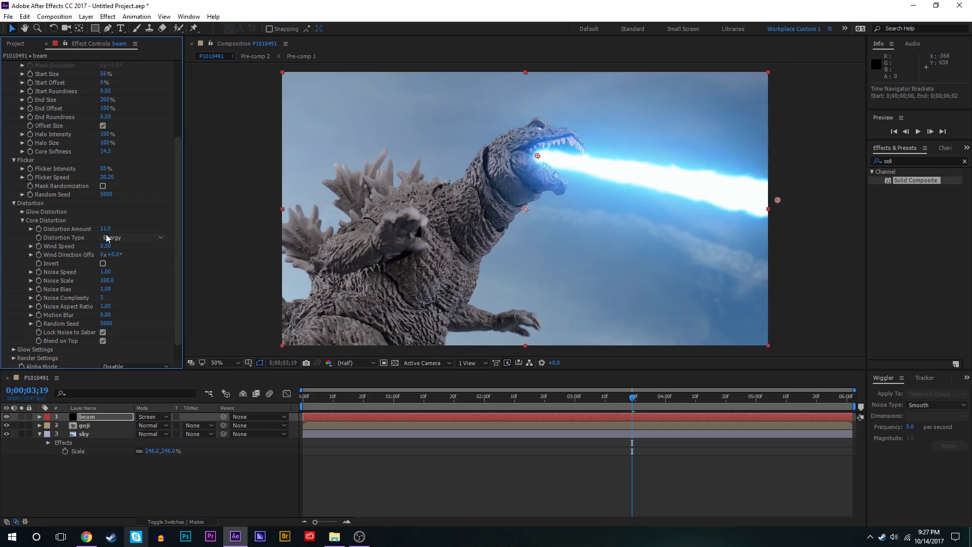
{"action": "left_click_drag", "start_coordinate": [102, 229], "coordinate": [105, 229]}
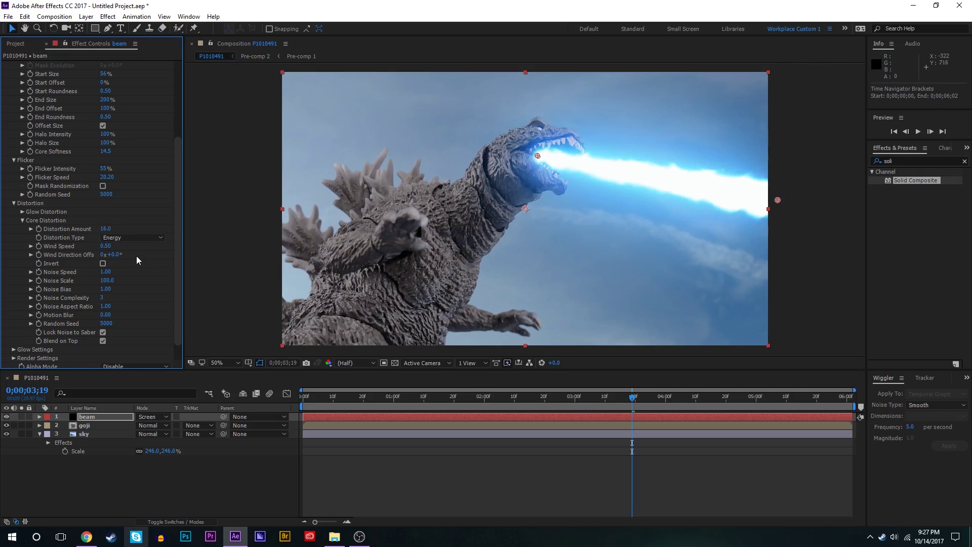
Step: Expand the core's Wind Direction Offset, solo the beam layer, and preview the distortion's motion
{"action": "left_click", "coordinate": [31, 254]}
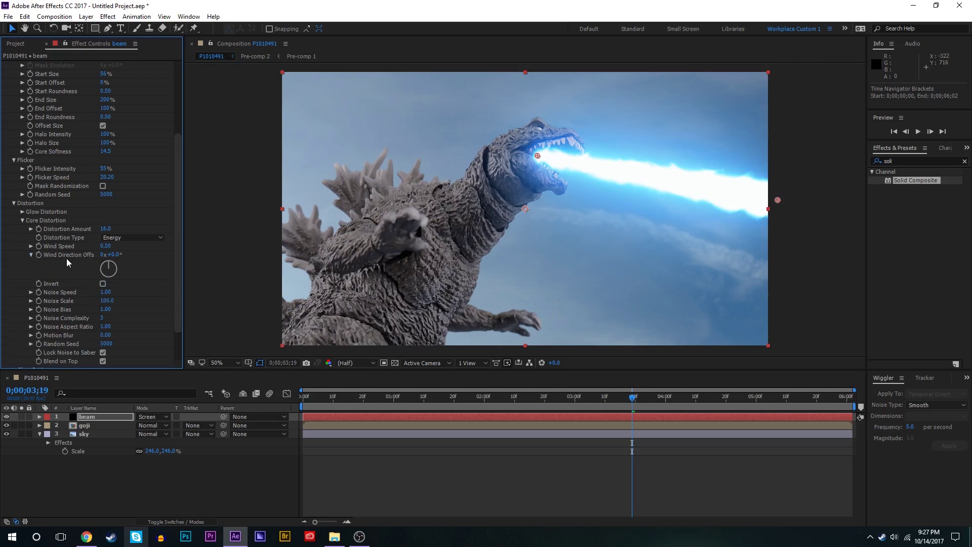
{"action": "left_click", "coordinate": [22, 416]}
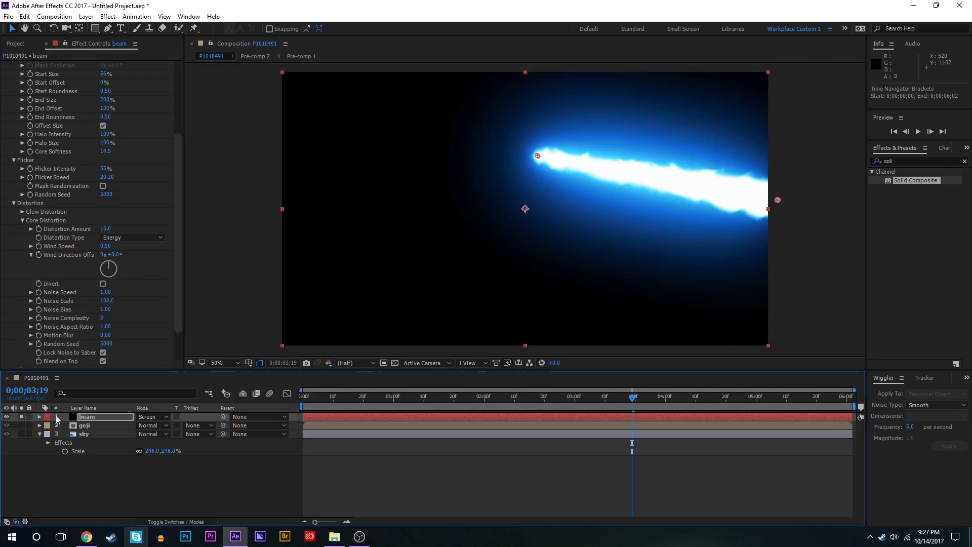
{"action": "left_click", "coordinate": [599, 404]}
{"action": "key", "text": "space"}
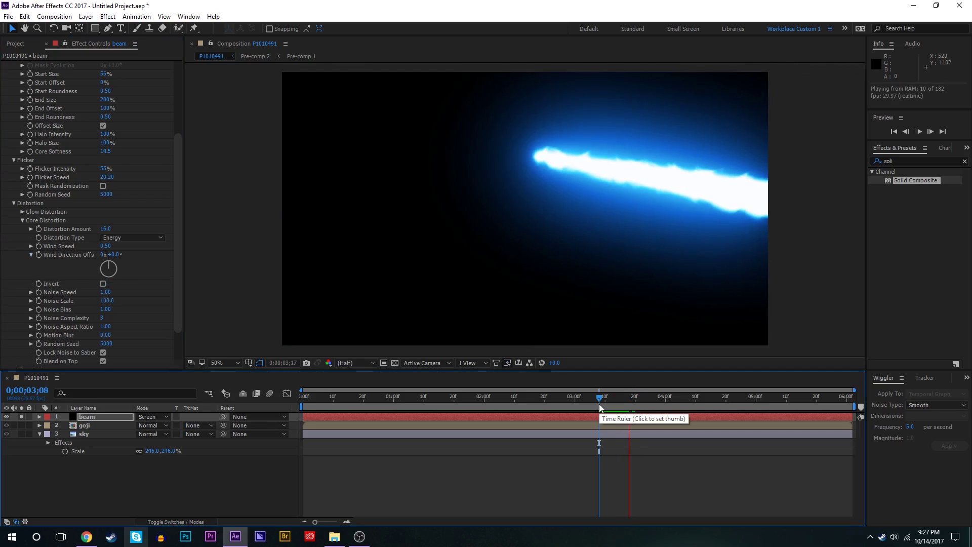
{"action": "key", "text": "space"}
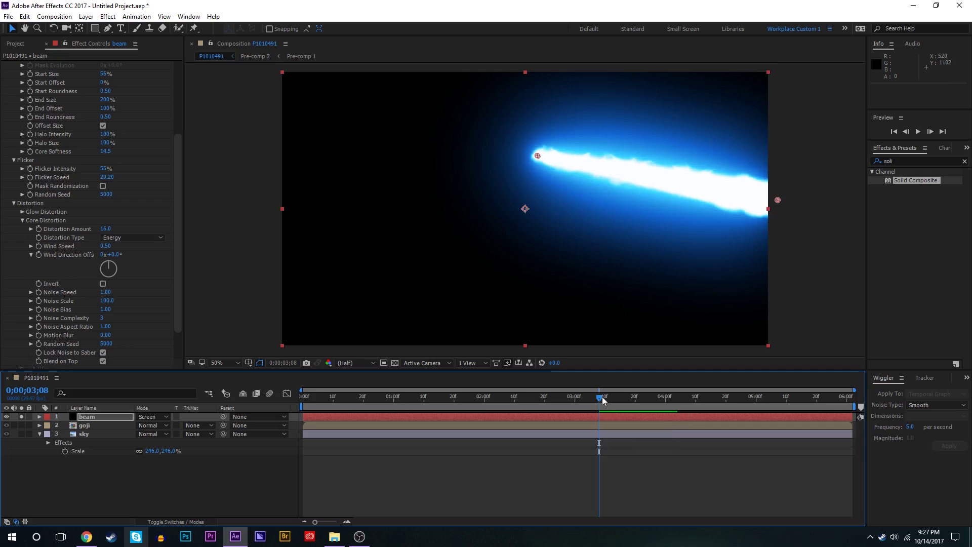
{"action": "left_click", "coordinate": [604, 399]}
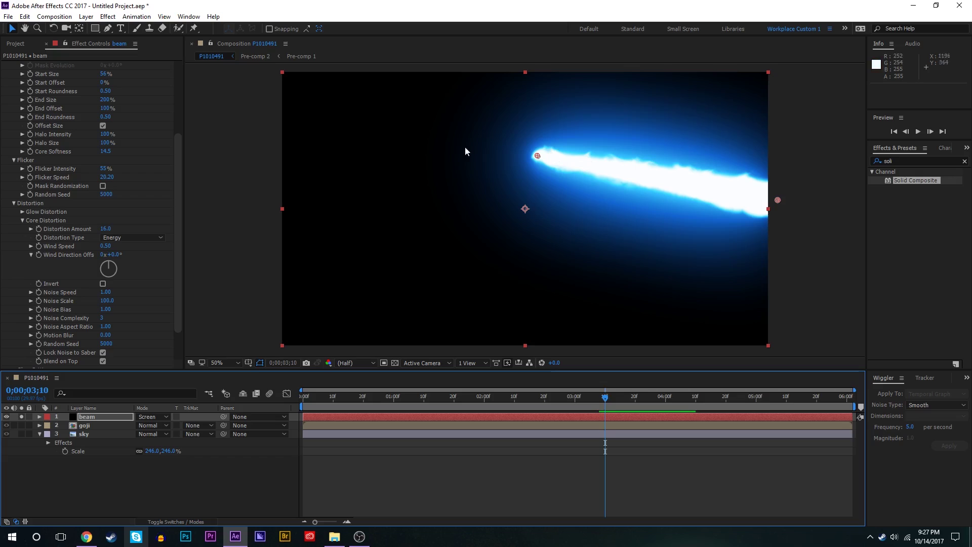
Step: Try a core Wind Direction Offset of -26° and check the beam around the 3-second mark
{"action": "left_click", "coordinate": [107, 266]}
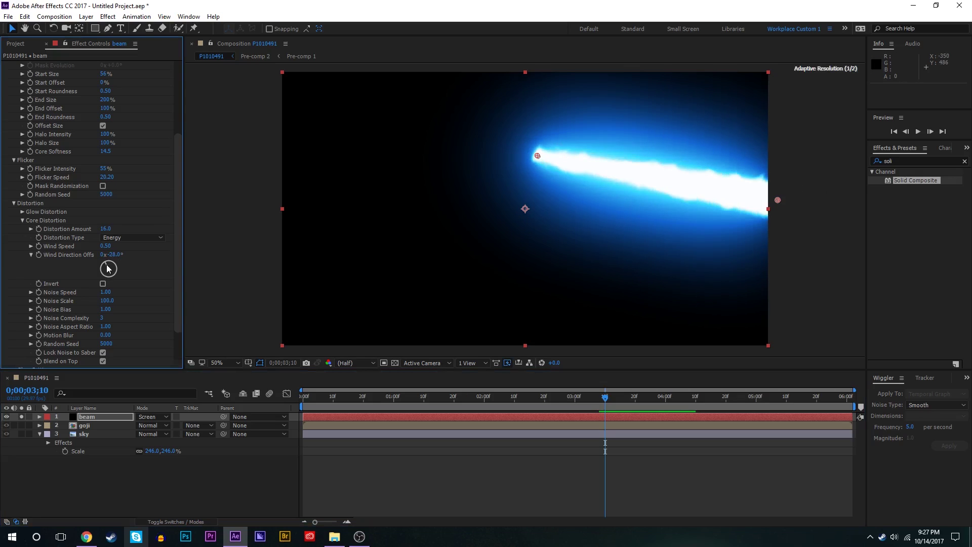
{"action": "left_click_drag", "start_coordinate": [106, 269], "coordinate": [109, 267]}
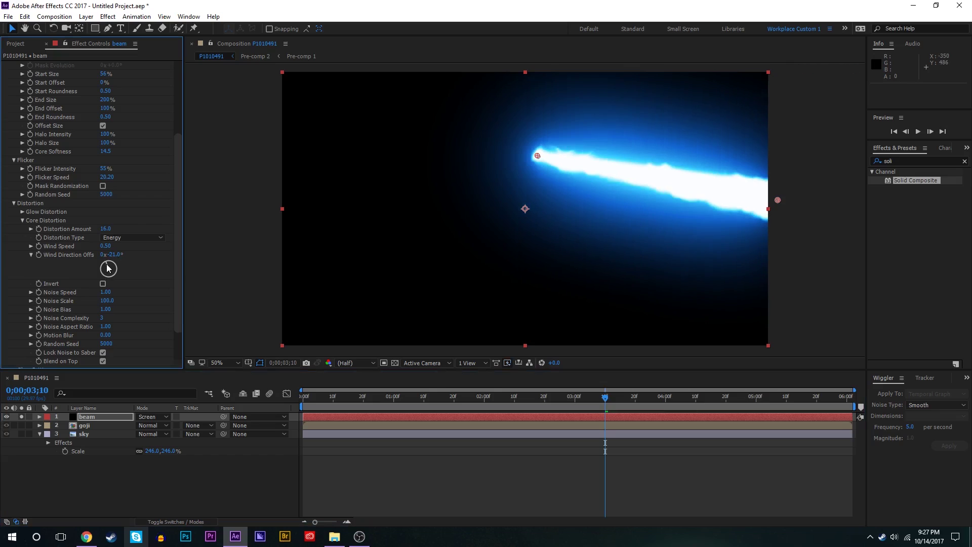
{"action": "left_click", "coordinate": [575, 399]}
{"action": "left_click_drag", "start_coordinate": [575, 399], "coordinate": [586, 399]}
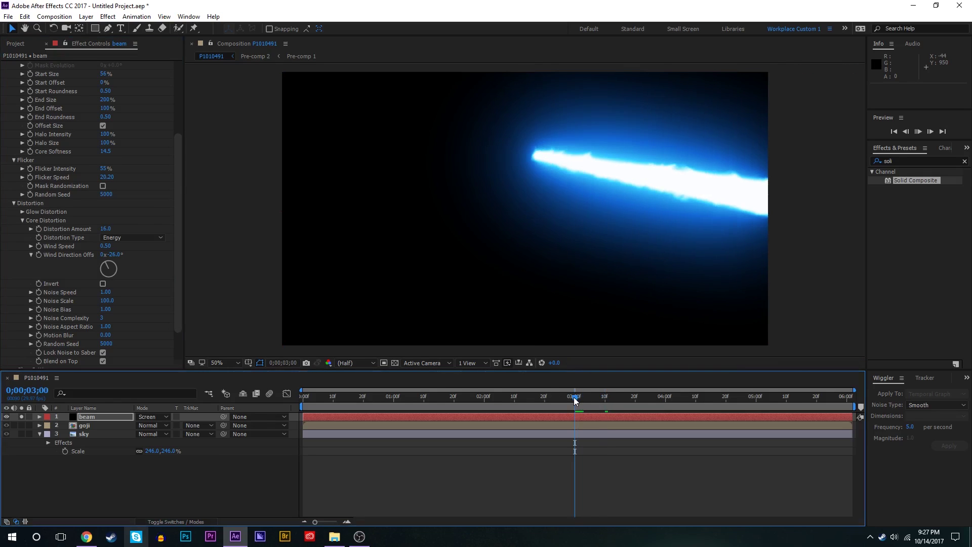
Step: Set the core Wind Direction Offset to 30° and preview the beam's motion
{"action": "left_click", "coordinate": [112, 254]}
{"action": "type", "text": "30"}
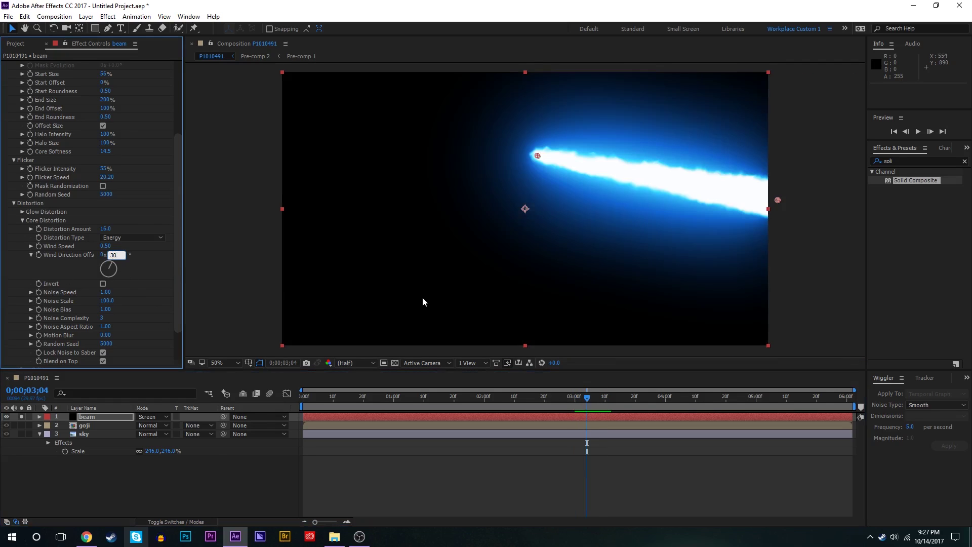
{"action": "key", "text": "Return"}
{"action": "left_click_drag", "start_coordinate": [587, 398], "coordinate": [560, 402]}
{"action": "key", "text": "space"}
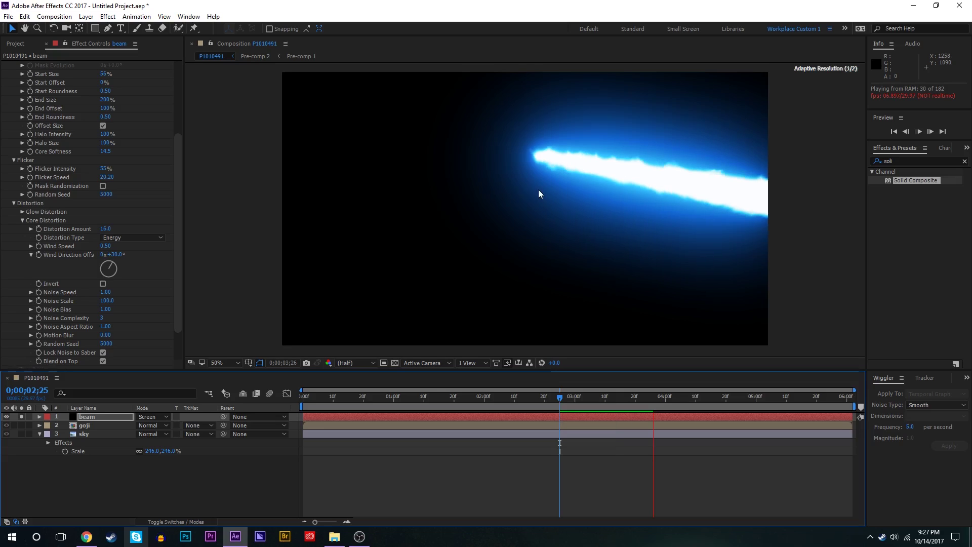
{"action": "left_click", "coordinate": [566, 400]}
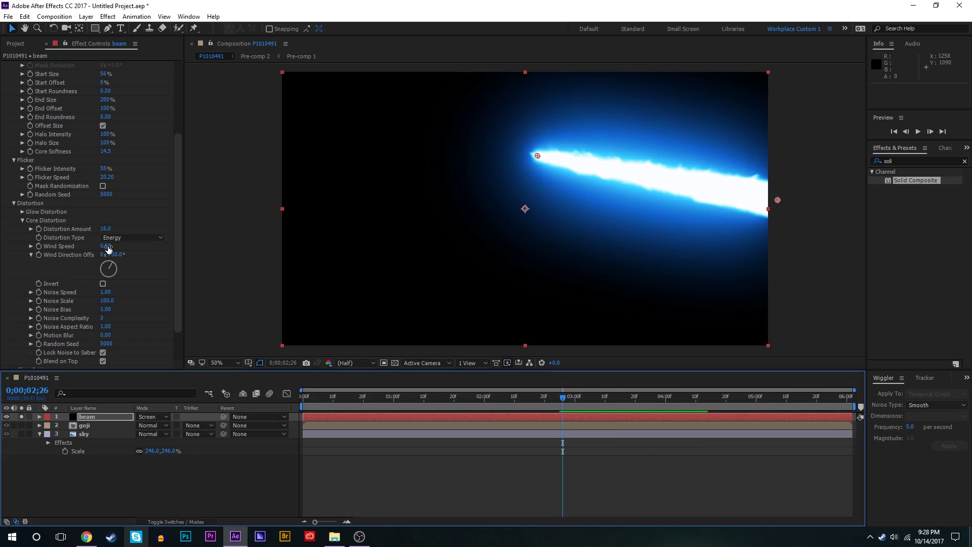
Step: Try core Wind Speed values of 3.61 and 9.86, previewing the beam after each
{"action": "left_click_drag", "start_coordinate": [105, 246], "coordinate": [246, 230]}
{"action": "left_click_drag", "start_coordinate": [563, 396], "coordinate": [535, 396]}
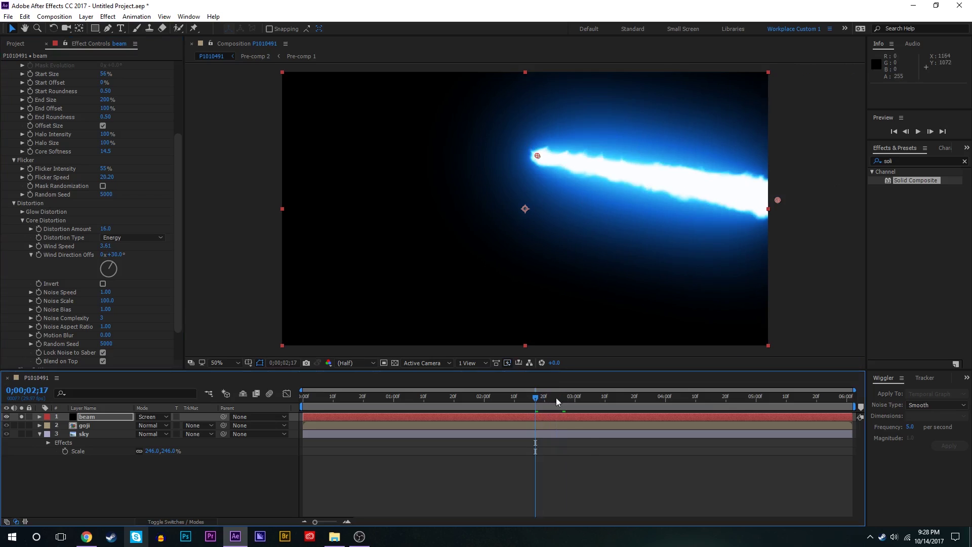
{"action": "left_click_drag", "start_coordinate": [556, 397], "coordinate": [533, 404]}
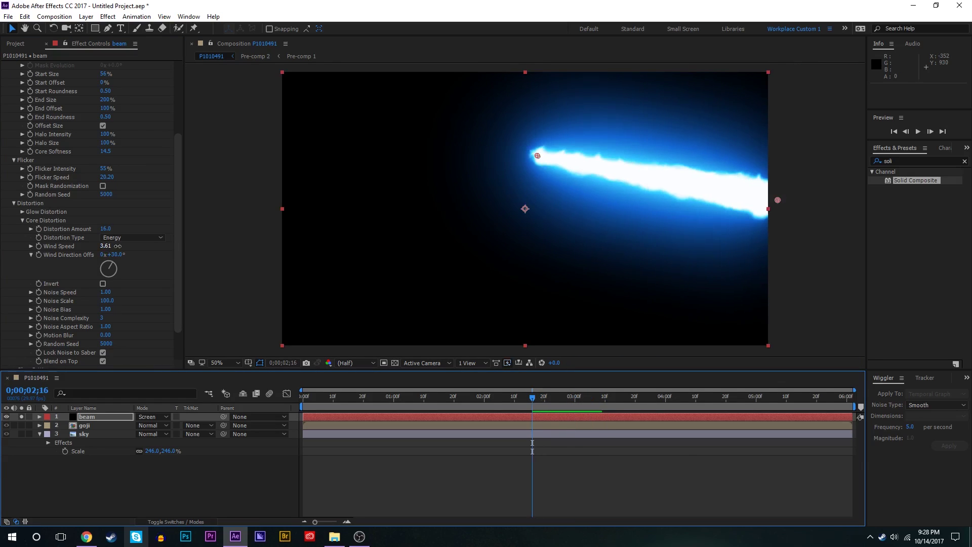
{"action": "left_click_drag", "start_coordinate": [117, 246], "coordinate": [424, 256]}
{"action": "left_click", "coordinate": [524, 398]}
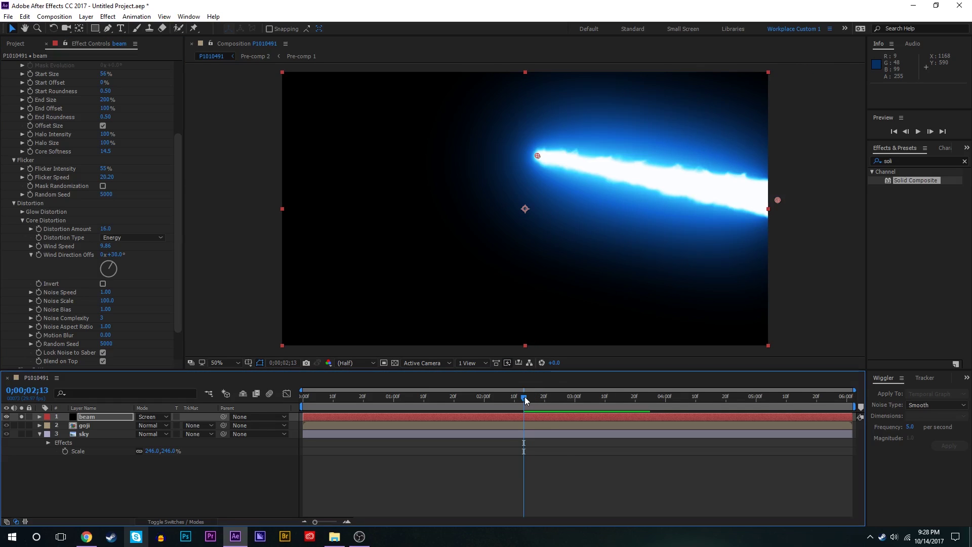
{"action": "key", "text": "space"}
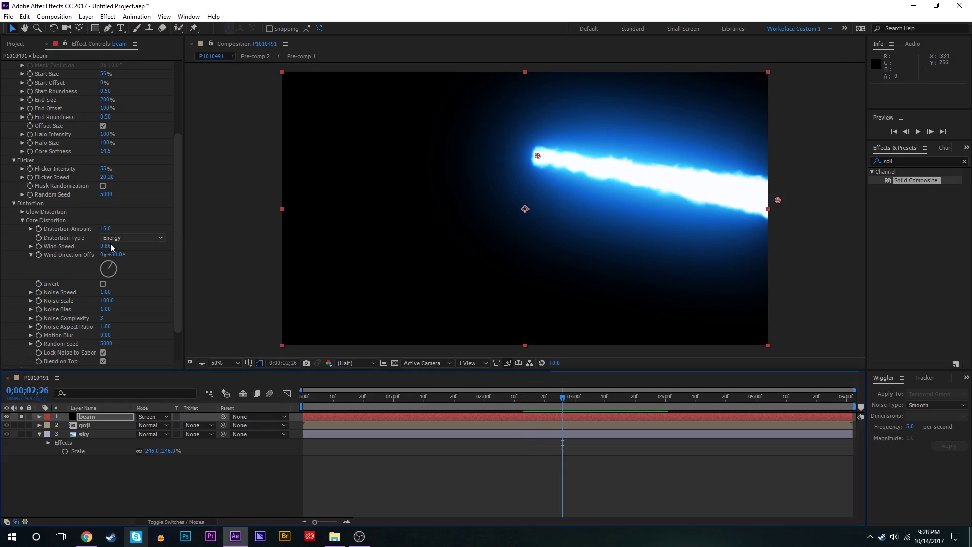
Step: Set the core distortion's Wind Speed to 13
{"action": "left_click", "coordinate": [111, 244]}
{"action": "type", "text": "13"}
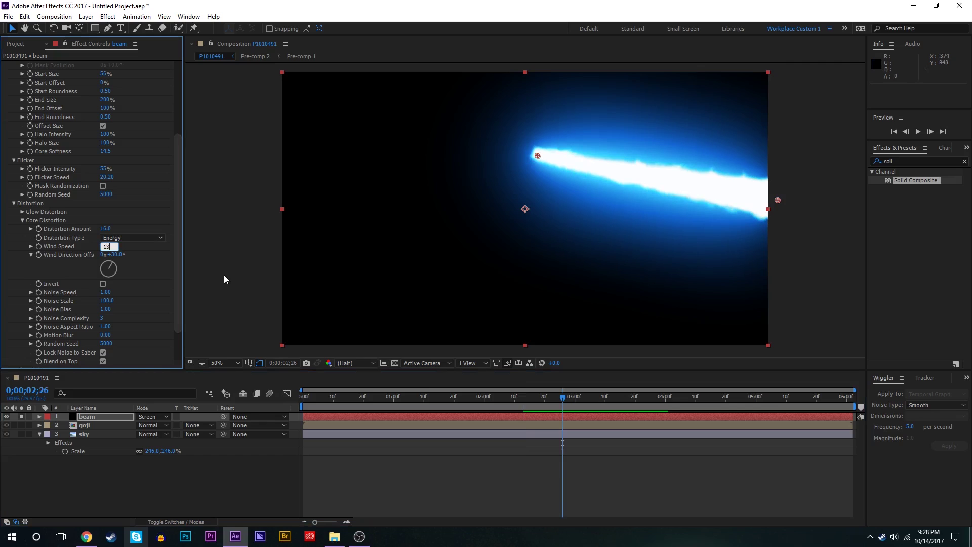
{"action": "key", "text": "Return"}
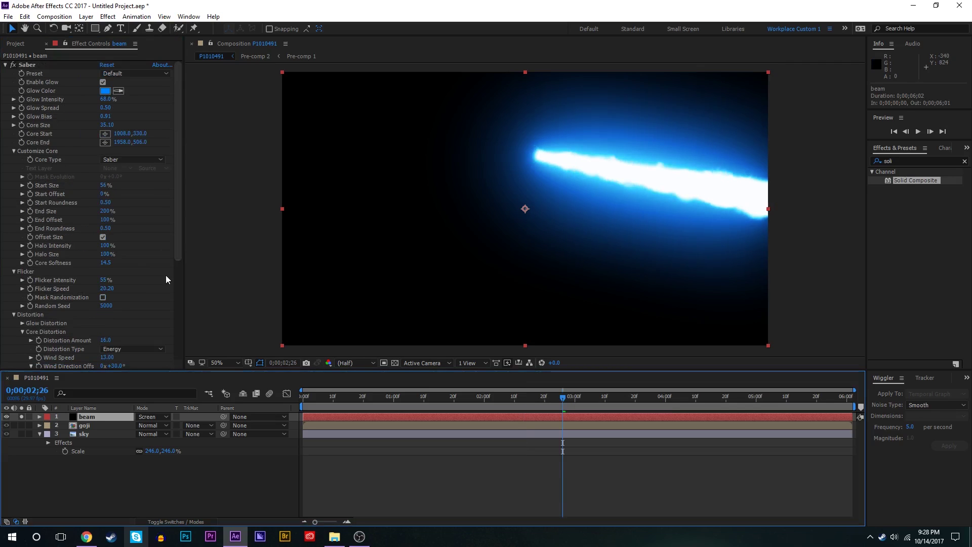
Step: Raise the core distortion's Noise Speed to 2.49 and preview the beam
{"action": "scroll", "coordinate": [126, 253], "scroll_direction": "down", "scroll_amount": 5}
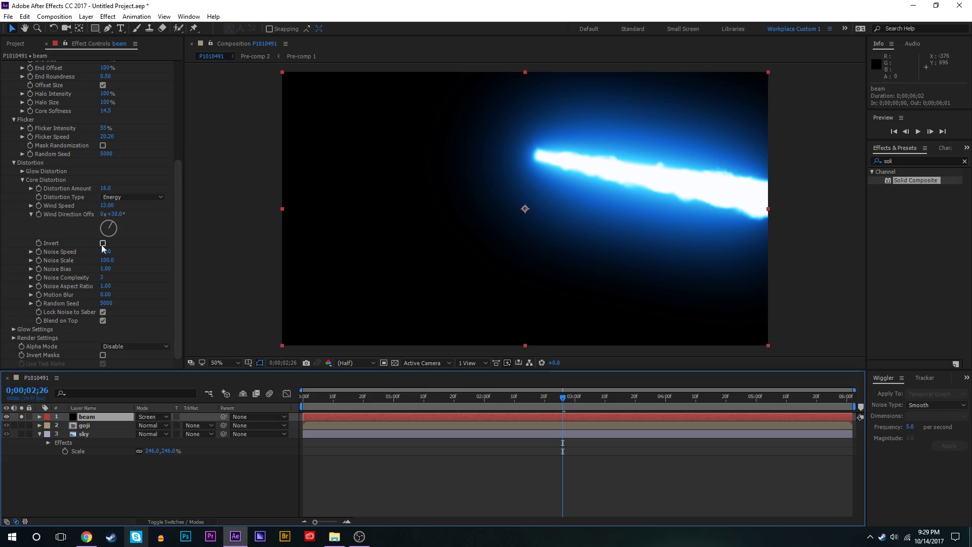
{"action": "left_click_drag", "start_coordinate": [107, 252], "coordinate": [176, 246]}
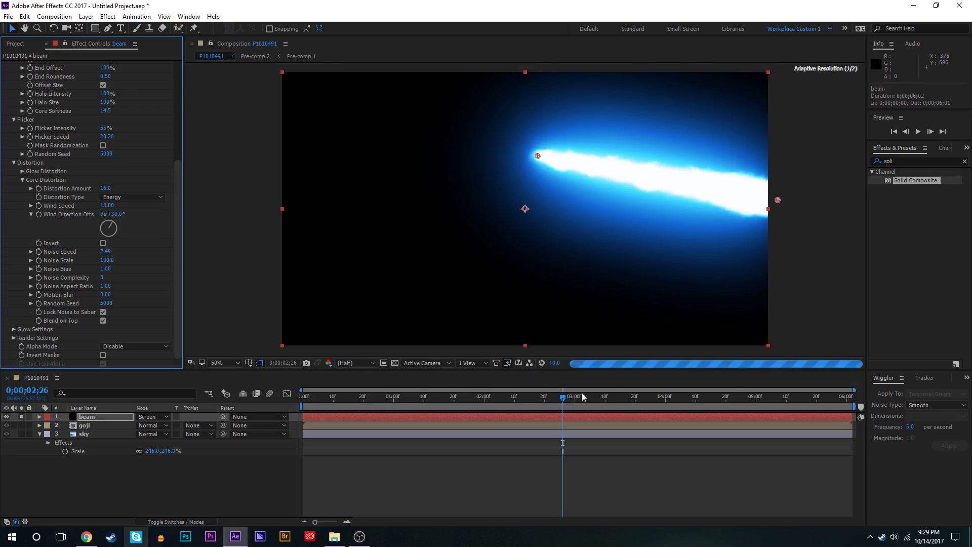
{"action": "left_click", "coordinate": [538, 397]}
{"action": "key", "text": "space"}
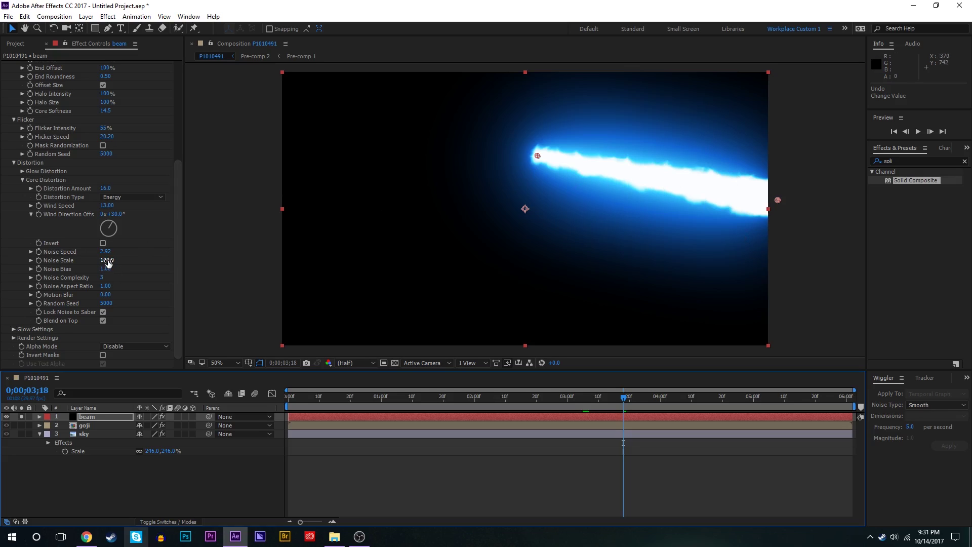
Step: Test and undo a first Noise Scale change, then raise the core distortion's Noise Scale to 189
{"action": "left_click_drag", "start_coordinate": [107, 260], "coordinate": [117, 265]}
{"action": "key", "text": "ctrl+z"}
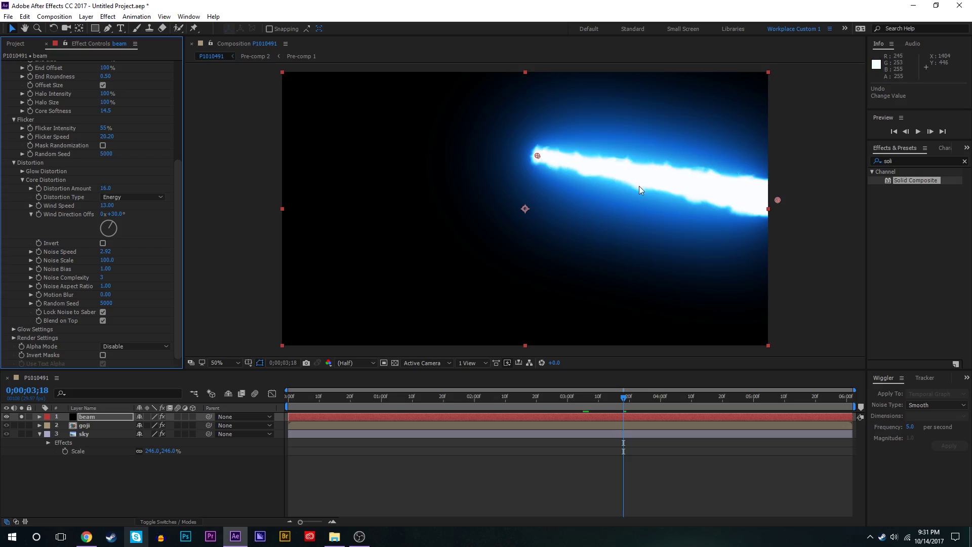
{"action": "left_click_drag", "start_coordinate": [106, 260], "coordinate": [140, 250]}
{"action": "right_click", "coordinate": [141, 250]}
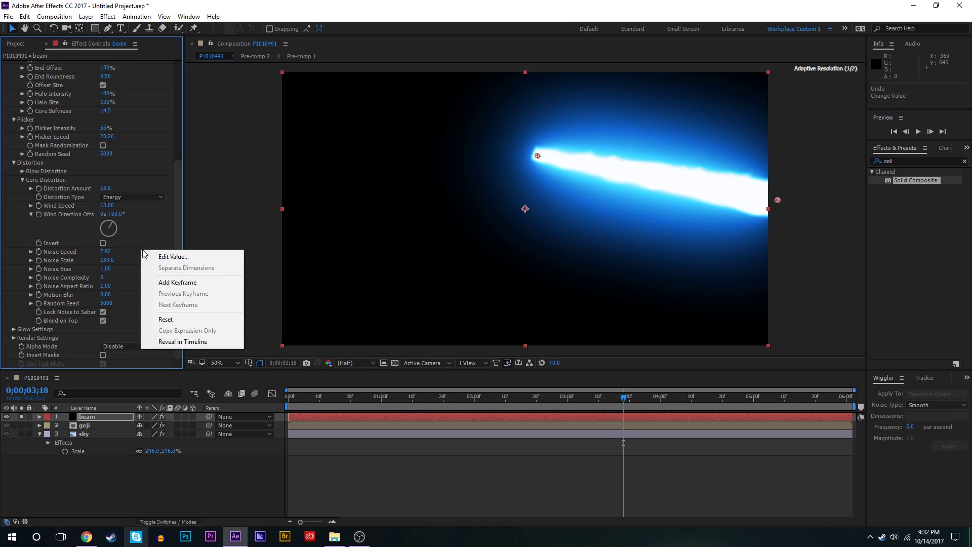
{"action": "left_click", "coordinate": [112, 260]}
{"action": "key", "text": "Return"}
Step: Set the core Distortion Amount to 18, raise Noise Scale to 285, and check another frame
{"action": "left_click_drag", "start_coordinate": [105, 188], "coordinate": [121, 187]}
{"action": "left_click_drag", "start_coordinate": [112, 187], "coordinate": [89, 186]}
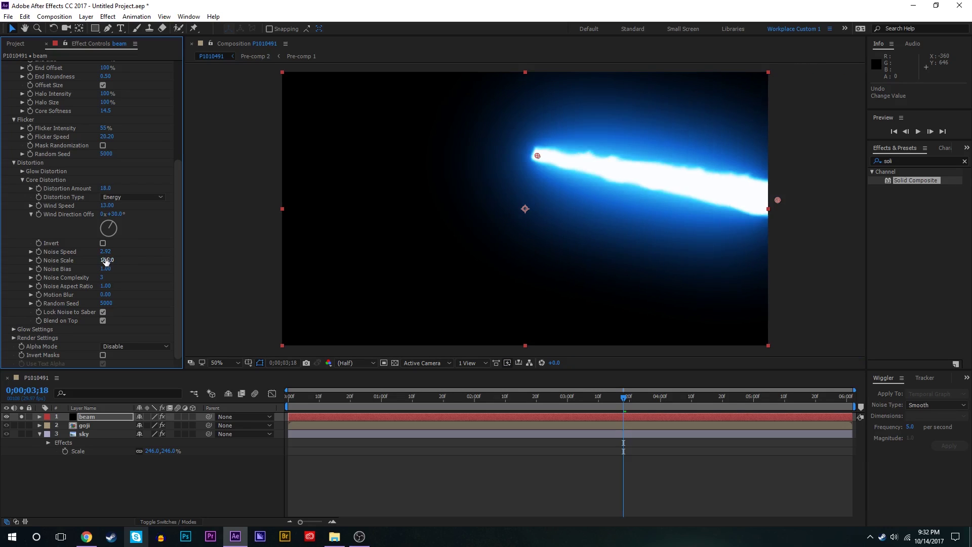
{"action": "left_click_drag", "start_coordinate": [107, 260], "coordinate": [142, 259]}
{"action": "left_click", "coordinate": [630, 401]}
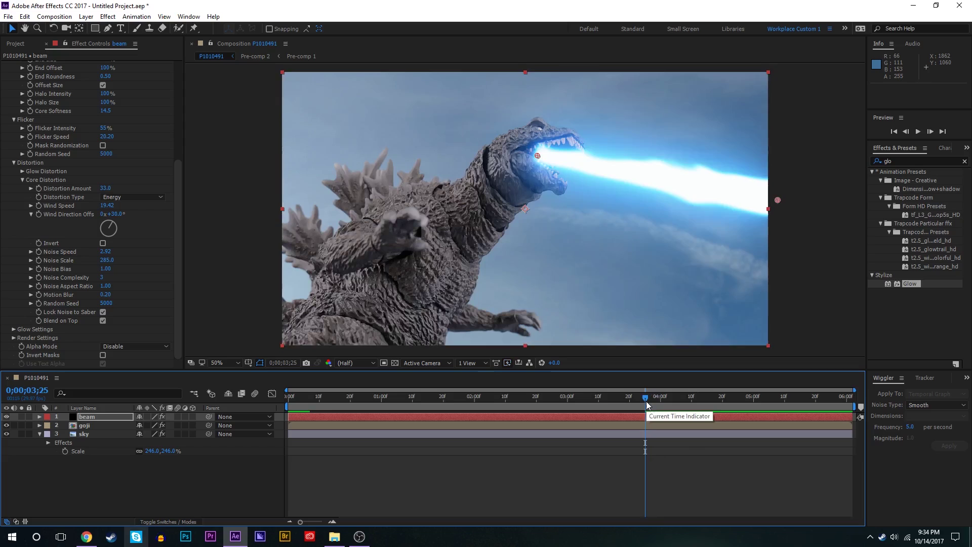
Step: Preview the beam animation and check frames around the two-second mark to locate where Godzilla's mouth opens
{"action": "key", "text": "space"}
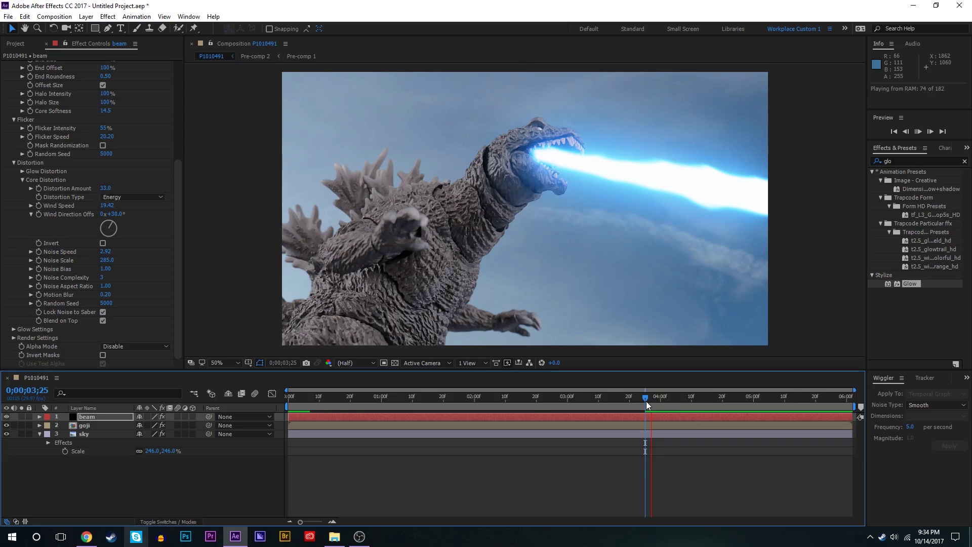
{"action": "key", "text": "space"}
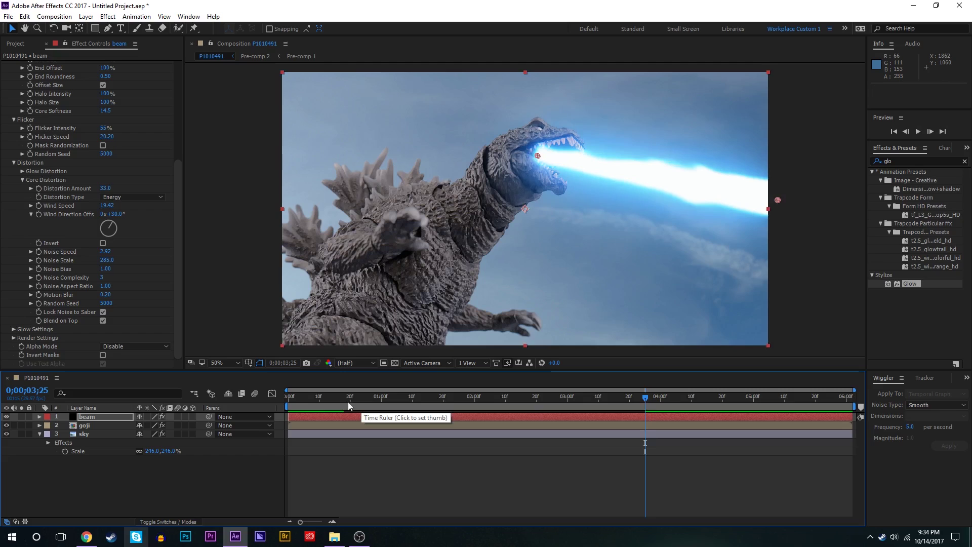
{"action": "left_click_drag", "start_coordinate": [347, 402], "coordinate": [508, 400]}
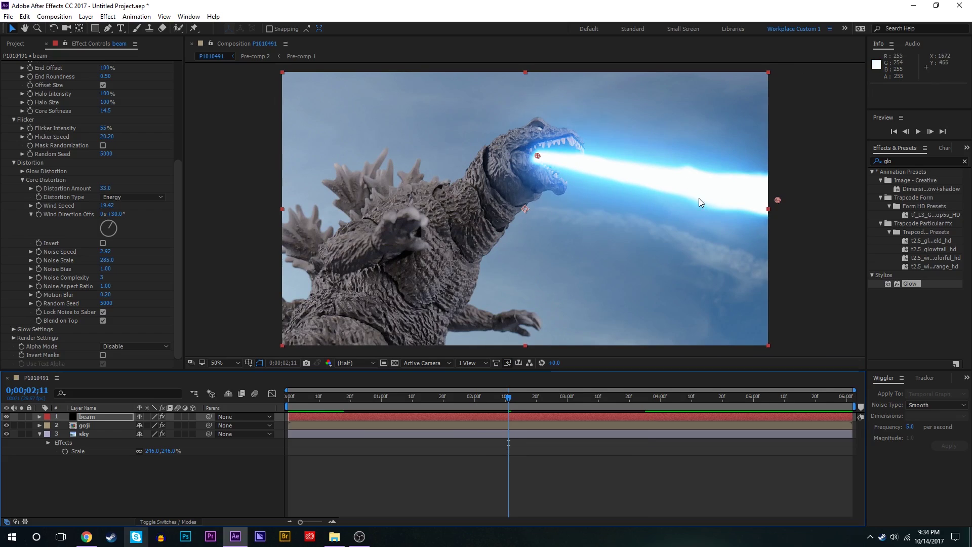
{"action": "left_click", "coordinate": [468, 400]}
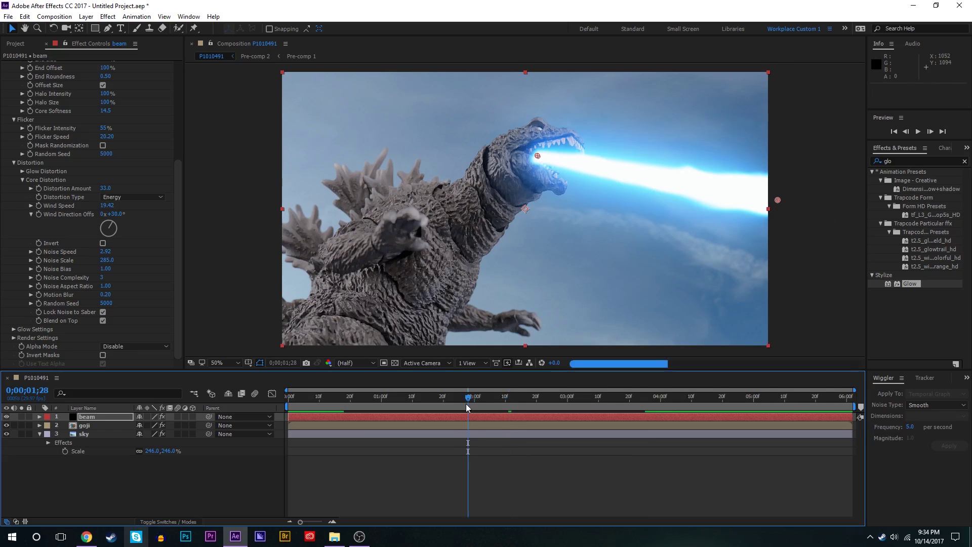
{"action": "left_click_drag", "start_coordinate": [468, 400], "coordinate": [474, 400]}
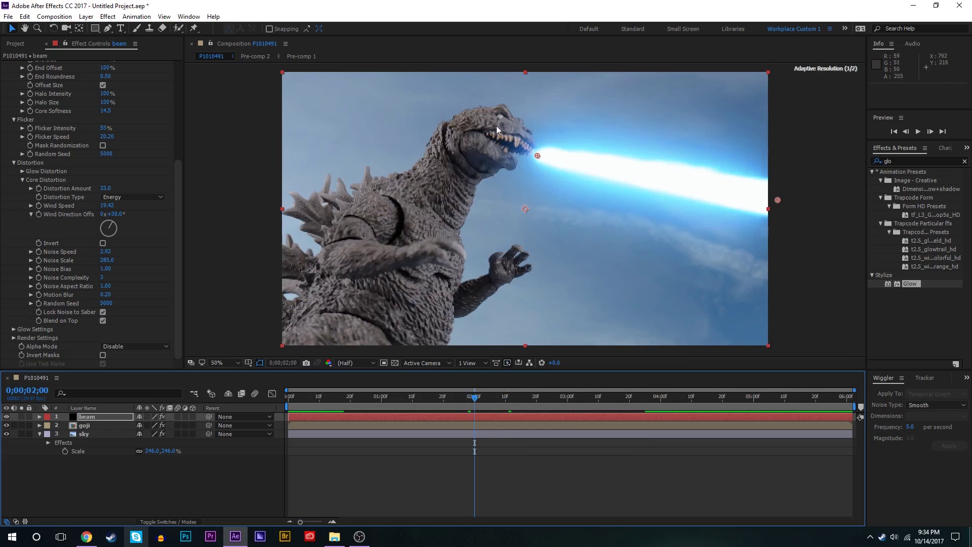
{"action": "left_click", "coordinate": [471, 399]}
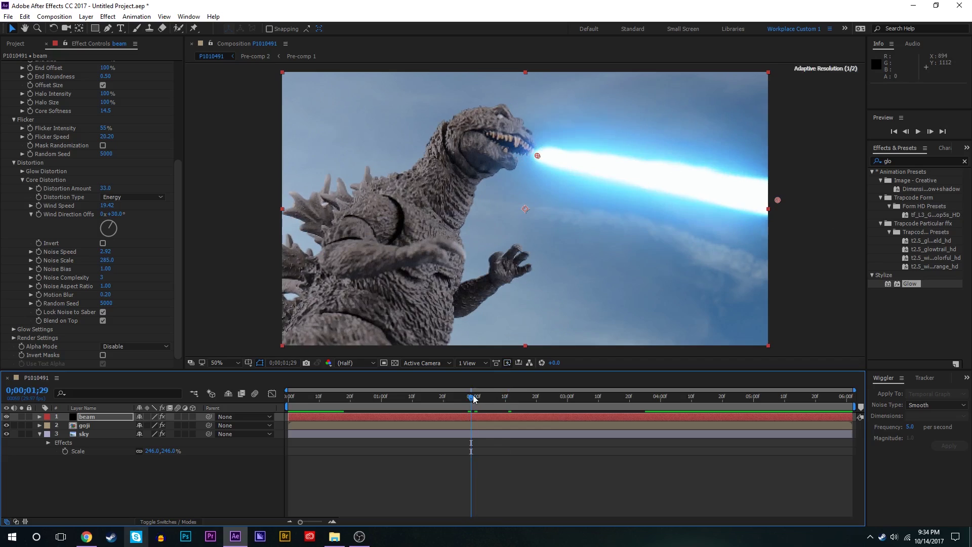
Step: Trim the beam layer's start to 0;00;02;02, where the mouth opens, hiding the layer while finding the frame and showing it again
{"action": "left_click", "coordinate": [7, 417]}
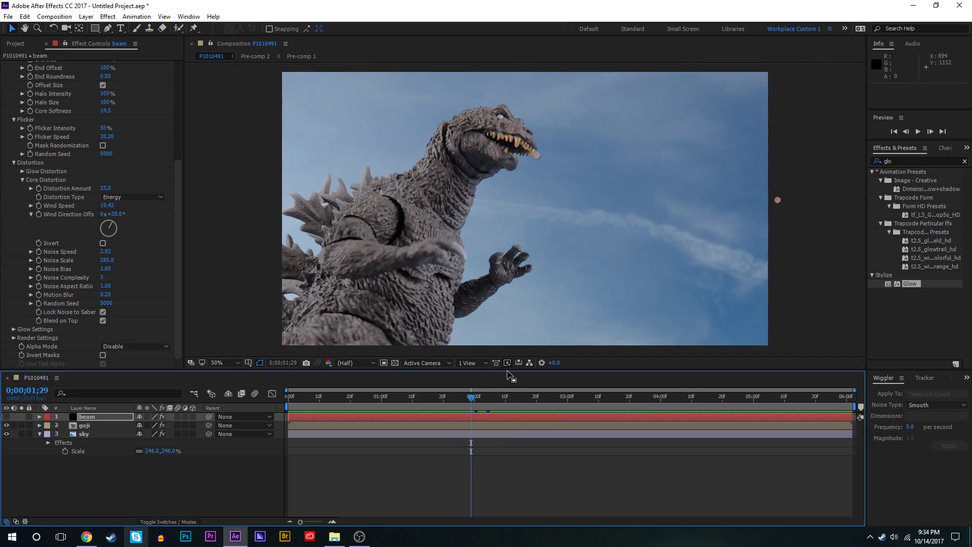
{"action": "mouse_move", "coordinate": [474, 401]}
{"action": "left_mouse_down"}
{"action": "mouse_move", "coordinate": [492, 399]}
{"action": "mouse_move", "coordinate": [462, 401]}
{"action": "mouse_move", "coordinate": [481, 396]}
{"action": "left_mouse_up"}
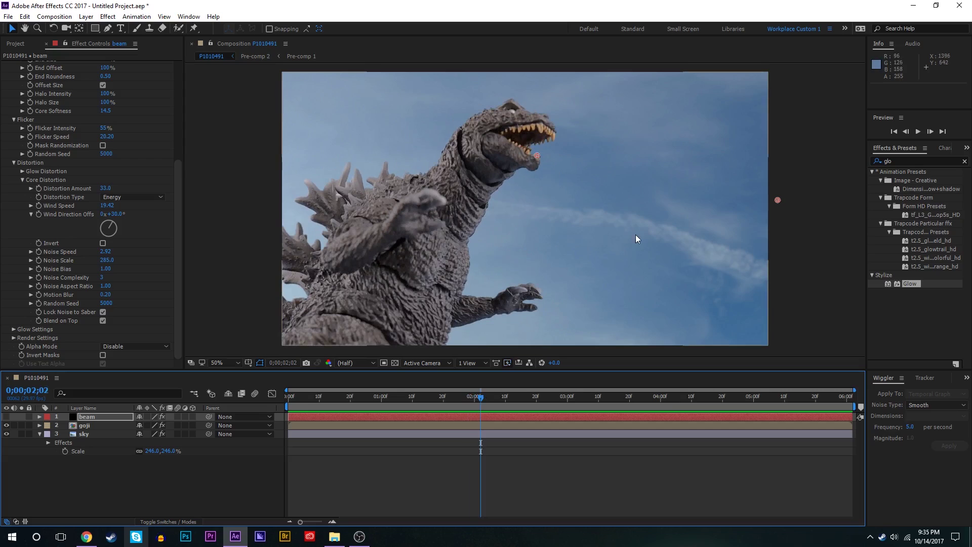
{"action": "left_click_drag", "start_coordinate": [290, 416], "coordinate": [480, 414]}
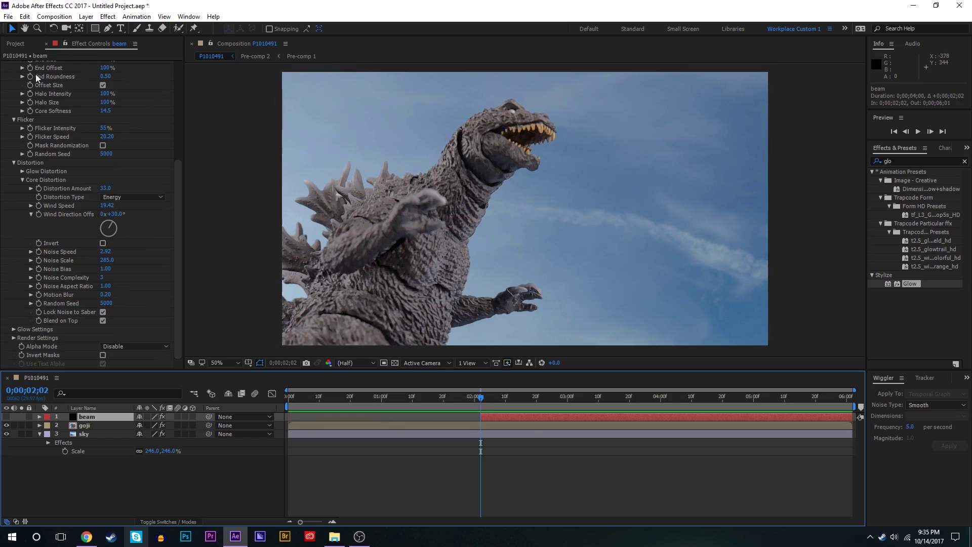
{"action": "scroll", "coordinate": [36, 73], "scroll_direction": "up", "scroll_amount": 5}
{"action": "left_click", "coordinate": [7, 417]}
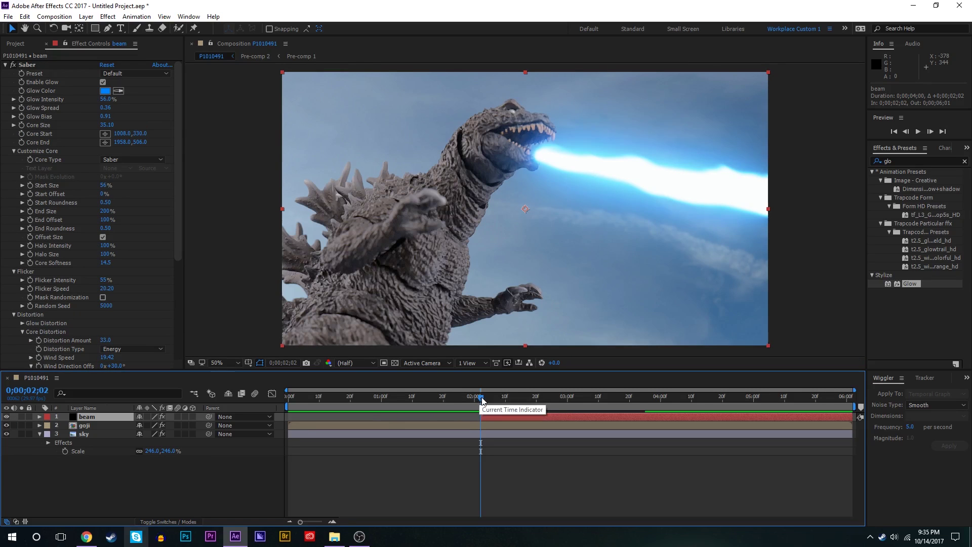
Step: Set keyframes for the beam's Core Start and Core End at 0;00;02;05 and reveal them in the timeline
{"action": "left_click_drag", "start_coordinate": [481, 398], "coordinate": [492, 398]}
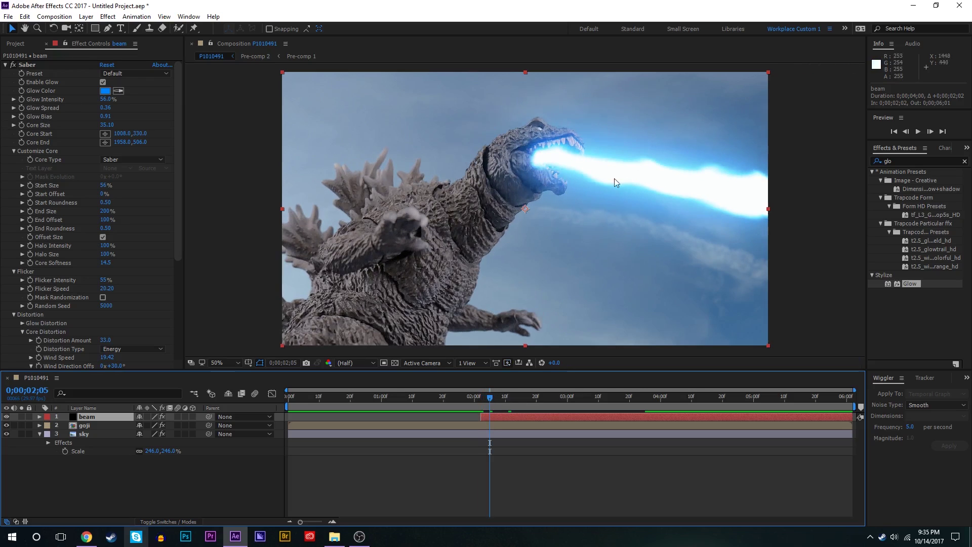
{"action": "left_click", "coordinate": [22, 133]}
{"action": "left_click", "coordinate": [22, 142]}
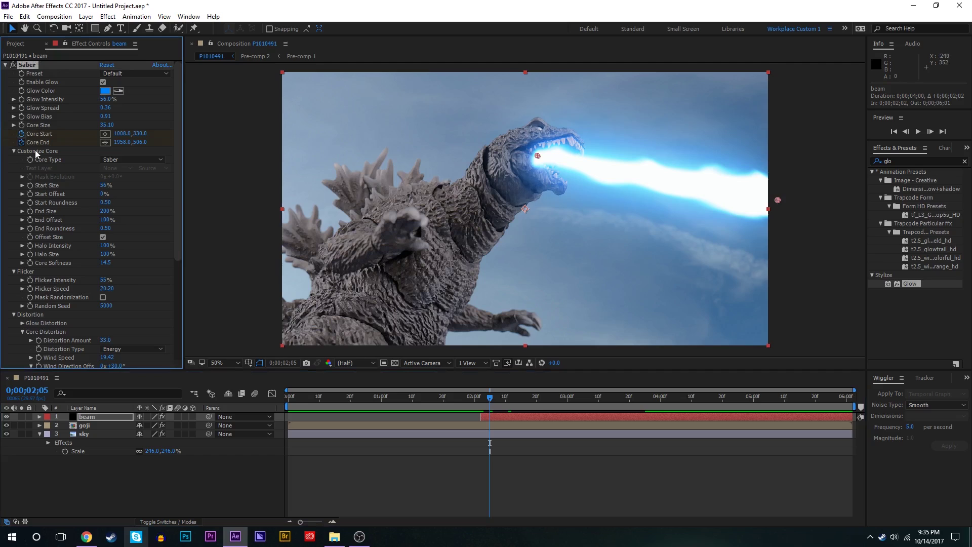
{"action": "key", "text": "u"}
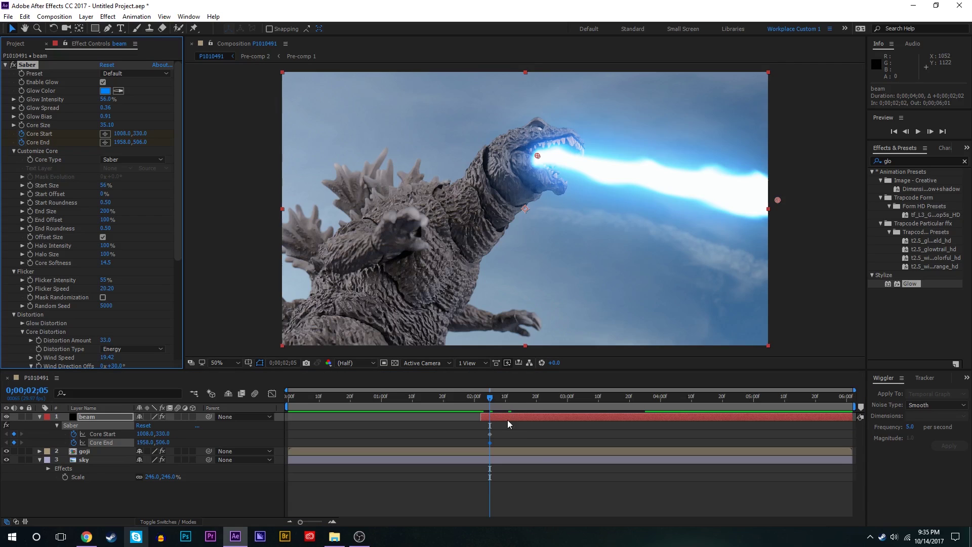
Step: At 0;00;02;02, move Core Start to 928, 264 and Core End to 1018, 282 inside the mouth
{"action": "left_click_drag", "start_coordinate": [492, 402], "coordinate": [480, 403]}
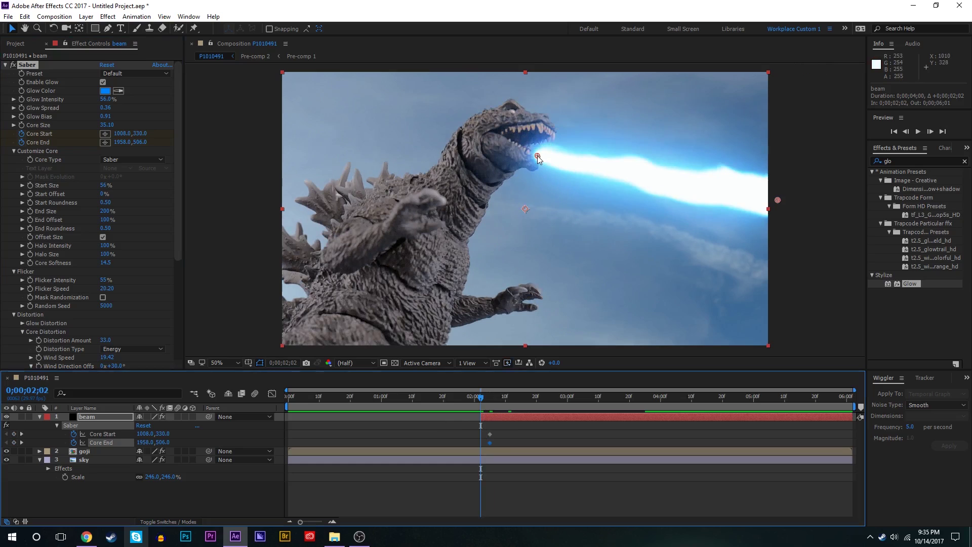
{"action": "left_click_drag", "start_coordinate": [536, 158], "coordinate": [516, 138]}
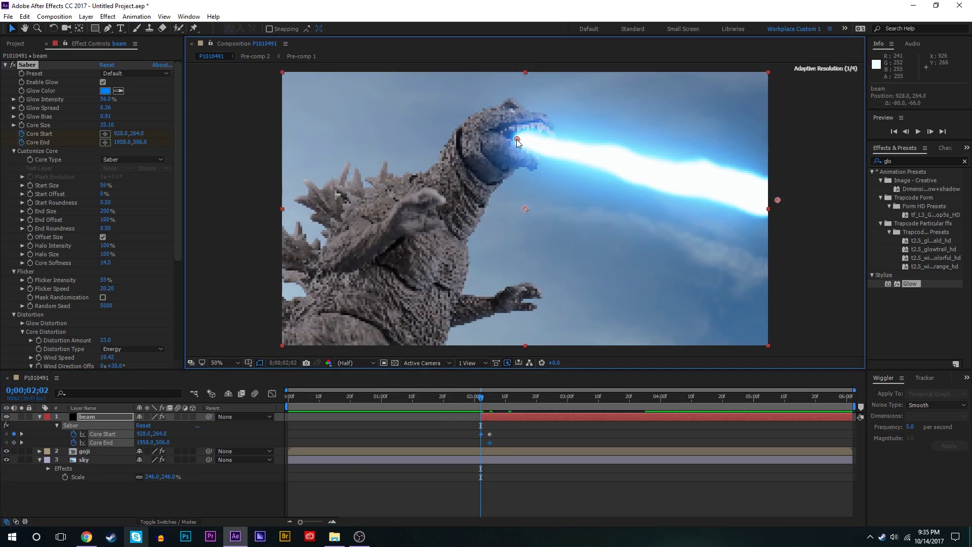
{"action": "left_click_drag", "start_coordinate": [778, 201], "coordinate": [540, 144]}
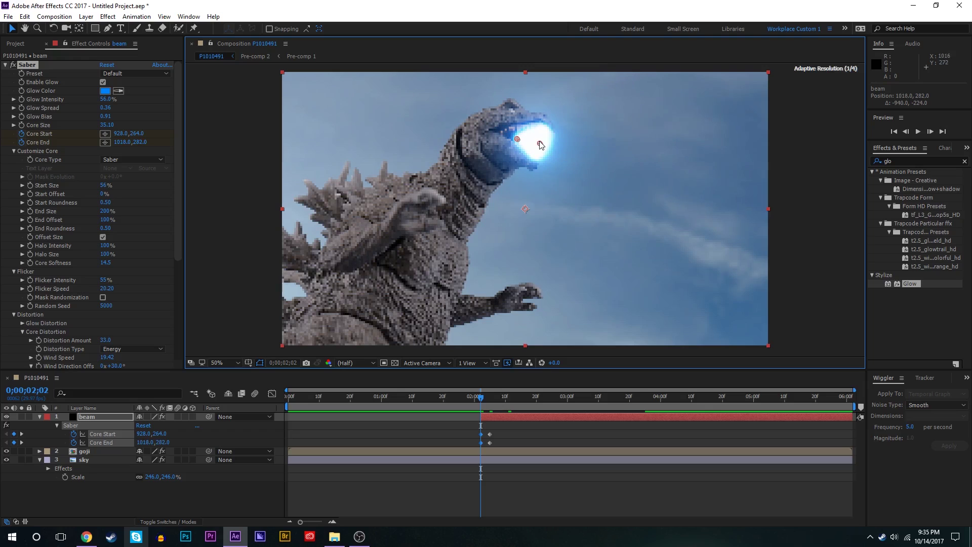
Step: Examine the beam's alignment with the mouth at 0;00;02;03, comparing the frame with the beam layer hidden and shown
{"action": "left_click", "coordinate": [482, 403]}
{"action": "key", "text": "Page_Down"}
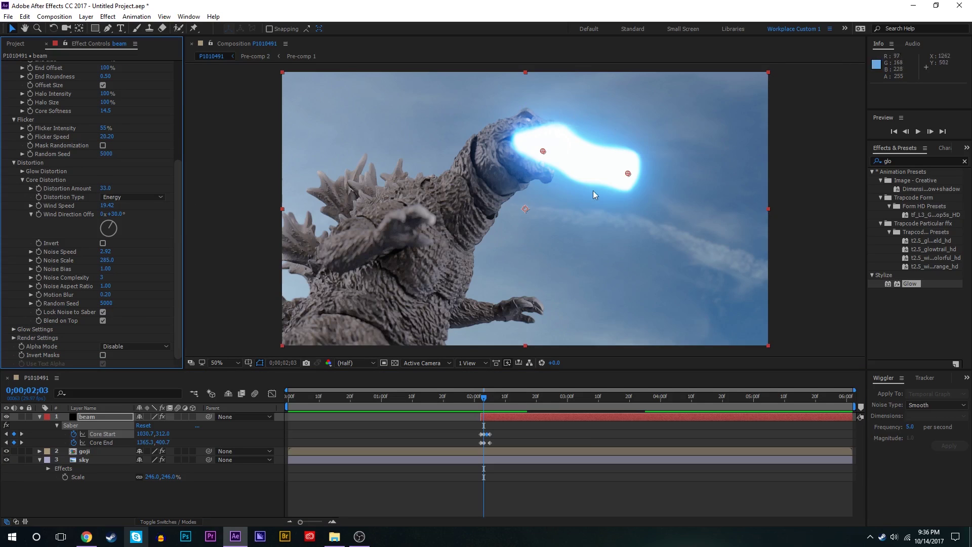
{"action": "left_click_drag", "start_coordinate": [179, 188], "coordinate": [169, 77]}
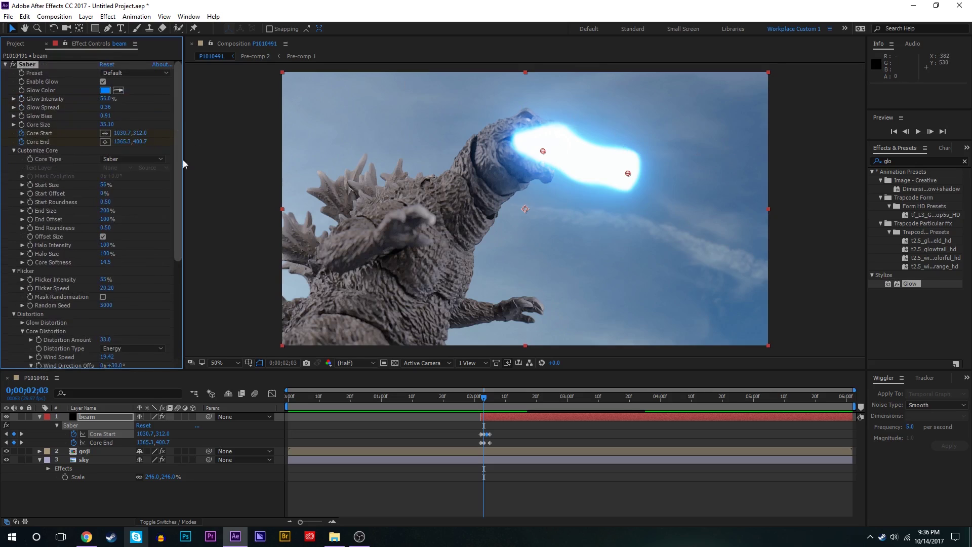
{"action": "scroll", "coordinate": [182, 160], "scroll_direction": "down", "scroll_amount": 5}
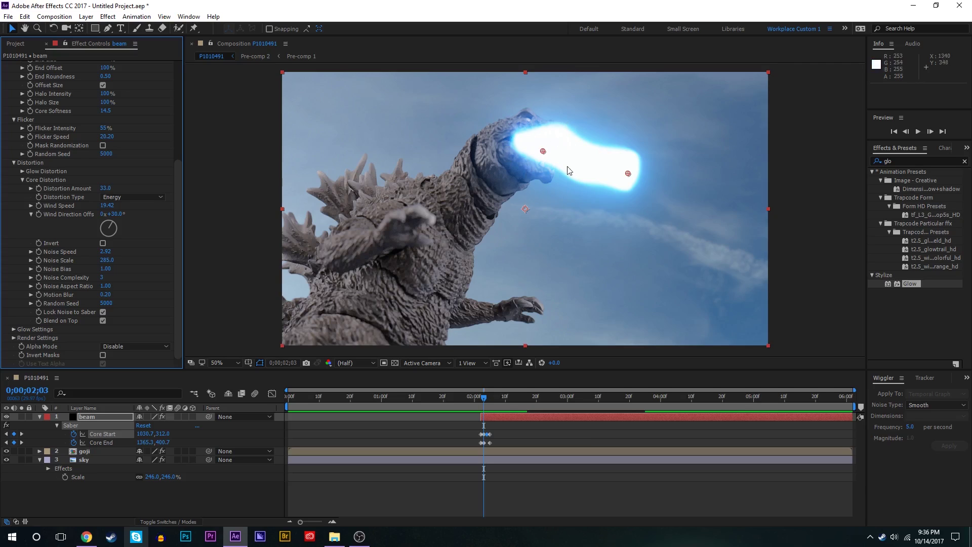
{"action": "left_click", "coordinate": [7, 417]}
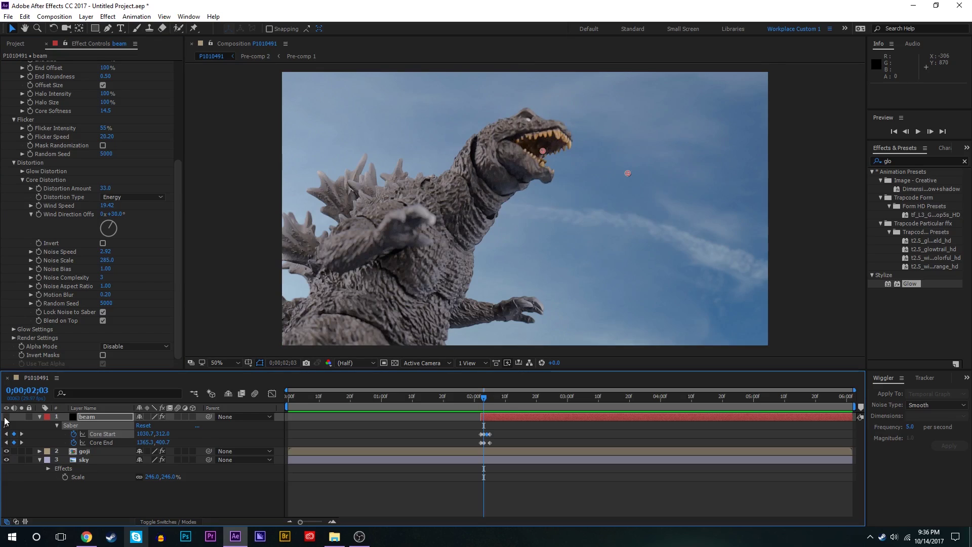
{"action": "left_click", "coordinate": [5, 417]}
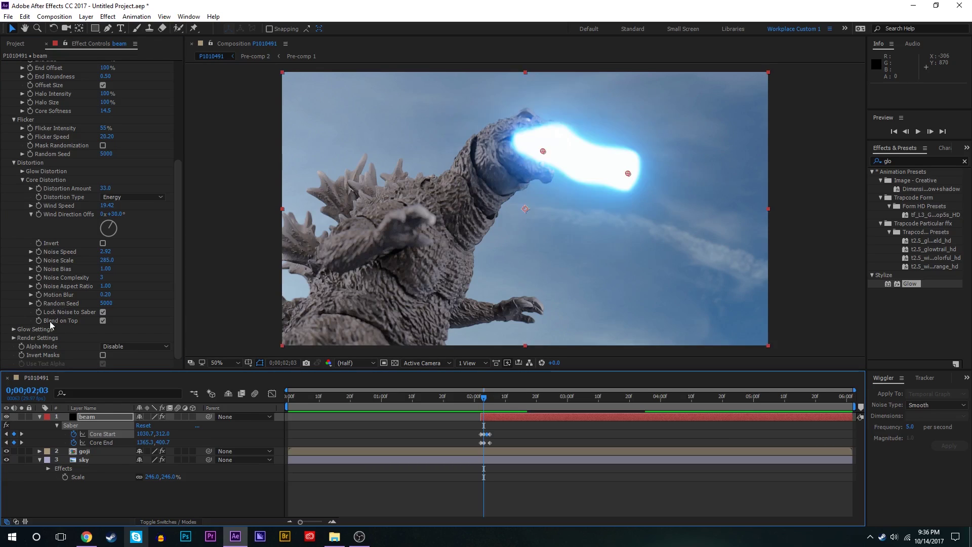
Step: Turn off Motion Blur in Saber's Render Settings
{"action": "left_click", "coordinate": [14, 337]}
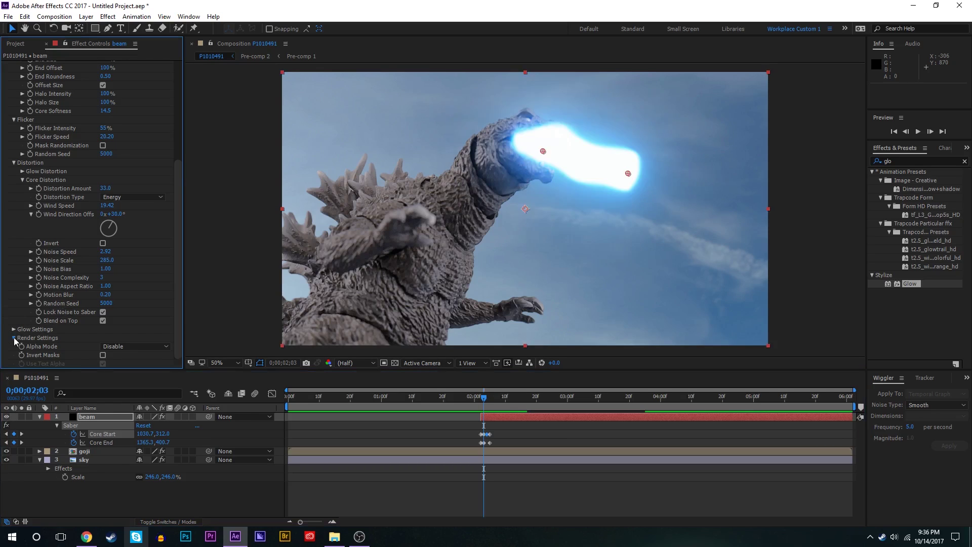
{"action": "scroll", "coordinate": [15, 341], "scroll_direction": "down", "scroll_amount": 3}
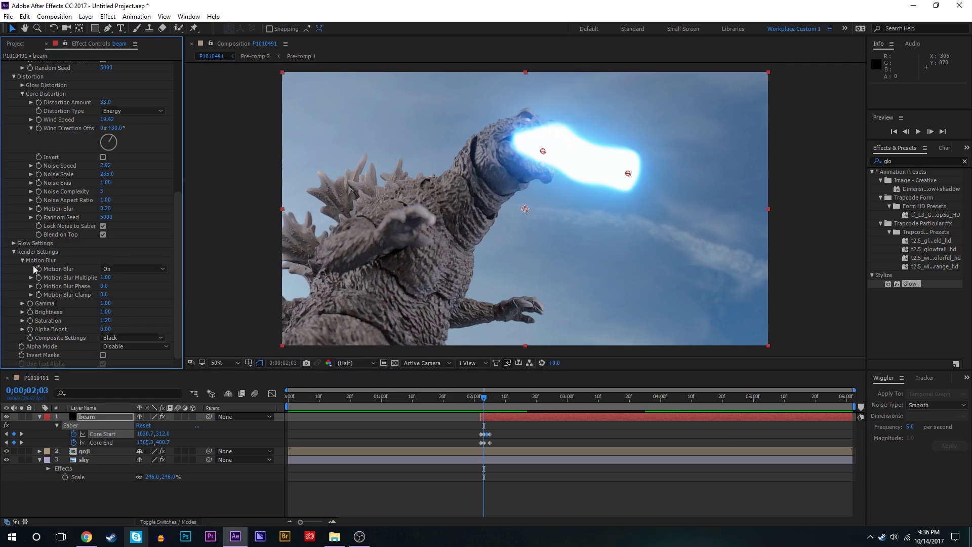
{"action": "left_click", "coordinate": [106, 268]}
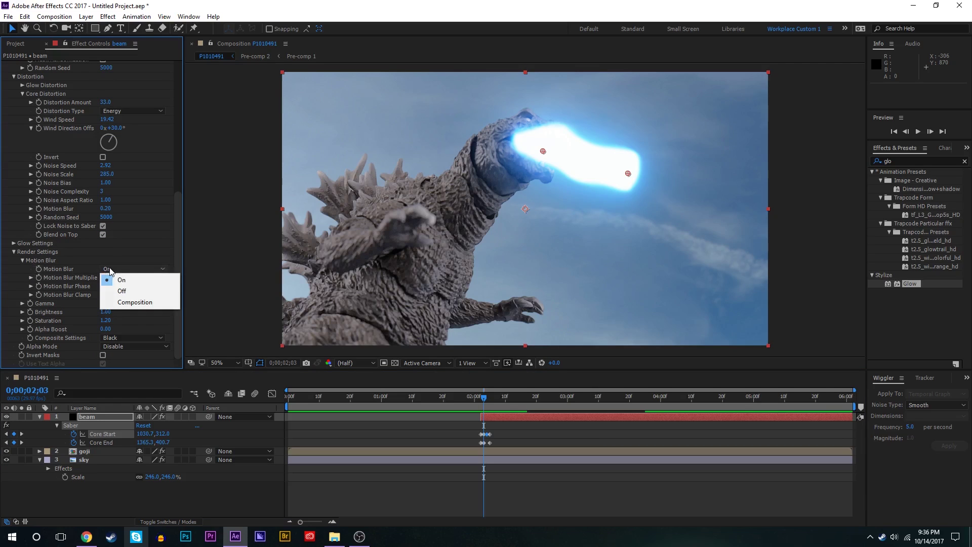
{"action": "left_click", "coordinate": [128, 292]}
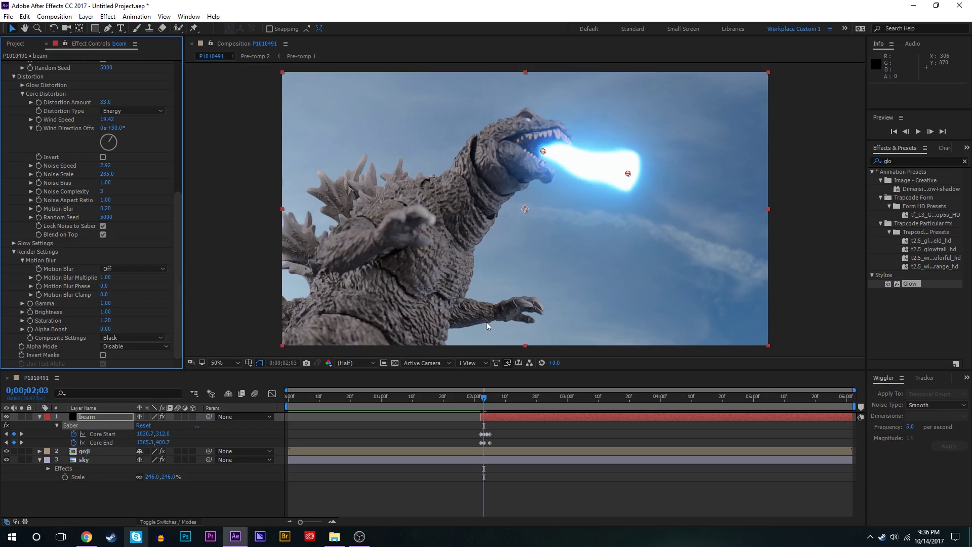
Step: Move Core Start deeper into the mouth at 0;00;02;03, to 964.7, 292, and check the beam at 0;00;02;02
{"action": "left_click_drag", "start_coordinate": [540, 151], "coordinate": [524, 145]}
{"action": "left_click", "coordinate": [518, 429]}
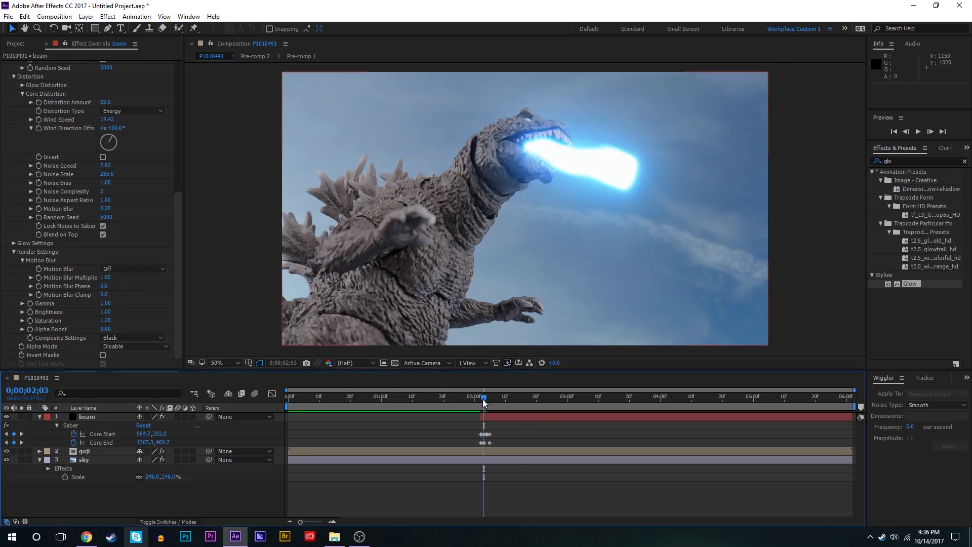
{"action": "mouse_move", "coordinate": [482, 399]}
{"action": "left_mouse_down"}
{"action": "mouse_move", "coordinate": [506, 391]}
{"action": "mouse_move", "coordinate": [479, 391]}
{"action": "left_mouse_up"}
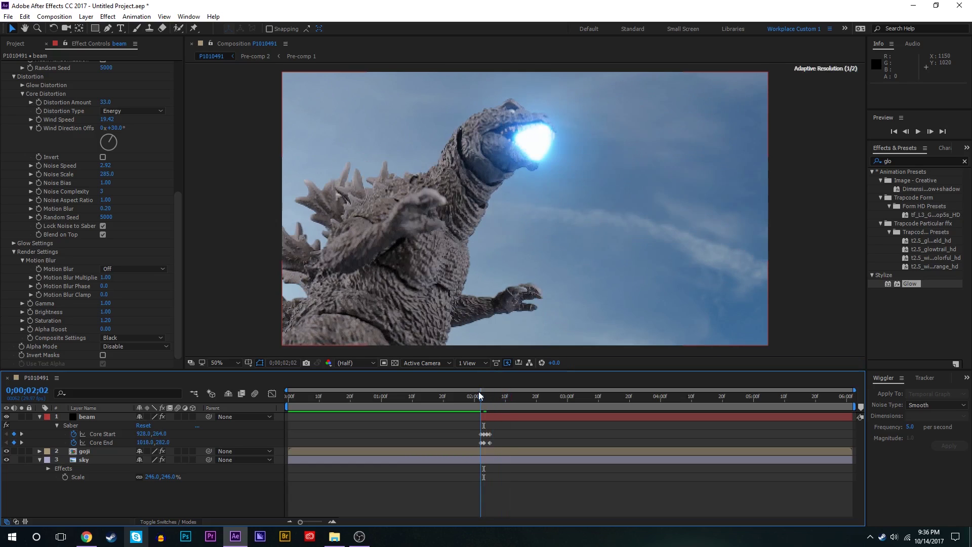
{"action": "left_click", "coordinate": [484, 414]}
{"action": "scroll", "coordinate": [66, 73], "scroll_direction": "up", "scroll_amount": 10}
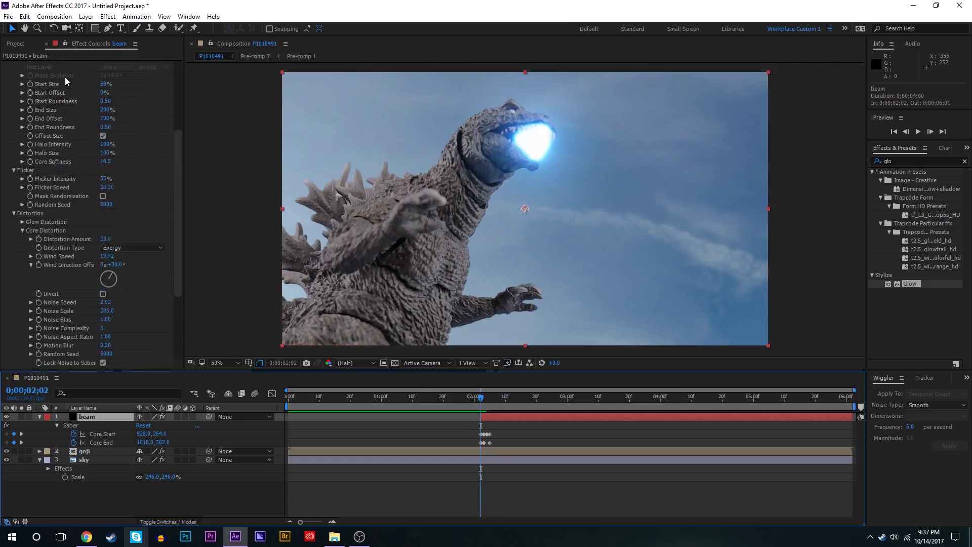
{"action": "left_click", "coordinate": [68, 64]}
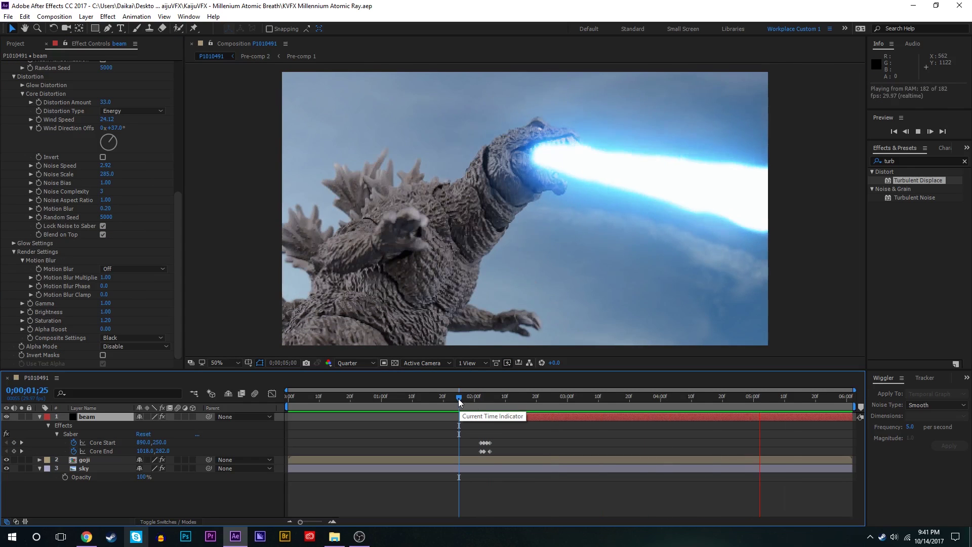
Step: Hide the beam layer at 0;00;02;29 for an unobstructed close-up of Godzilla's open mouth
{"action": "left_click_drag", "start_coordinate": [472, 406], "coordinate": [566, 404]}
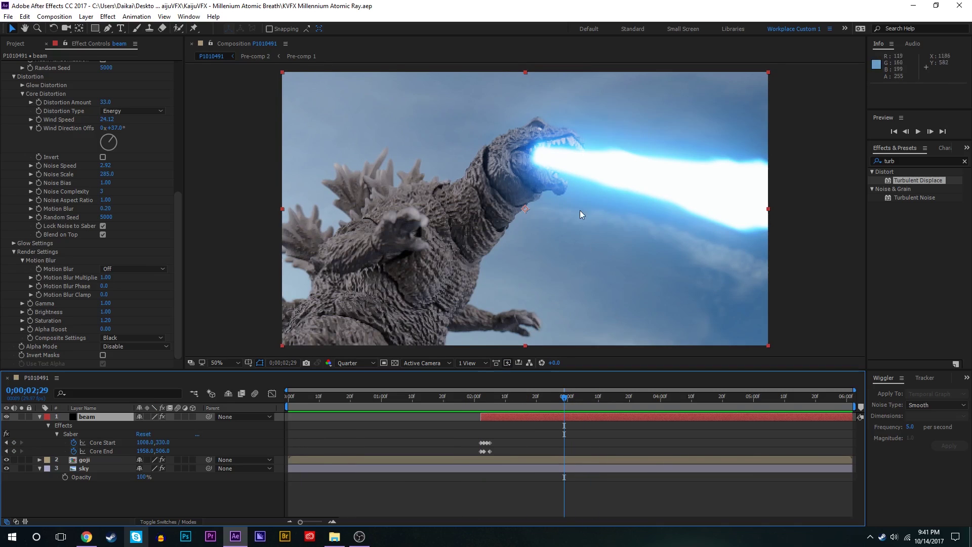
{"action": "key", "text": "slash"}
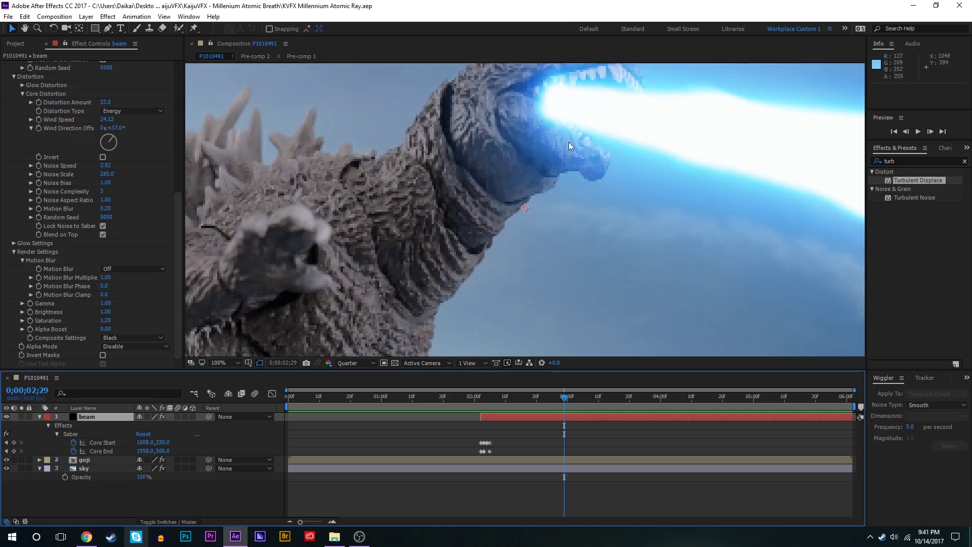
{"action": "key", "text": "period"}
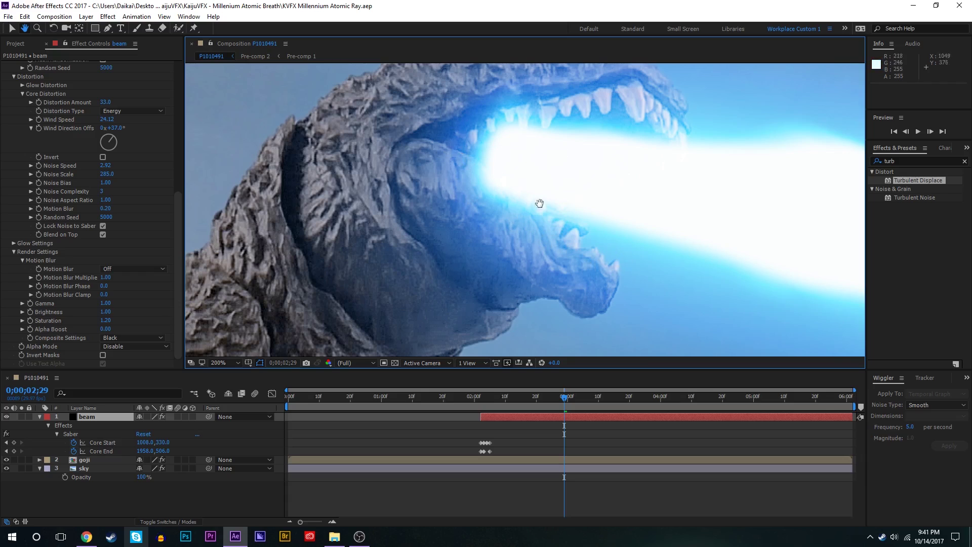
{"action": "key", "text": "v"}
{"action": "left_click", "coordinate": [7, 416]}
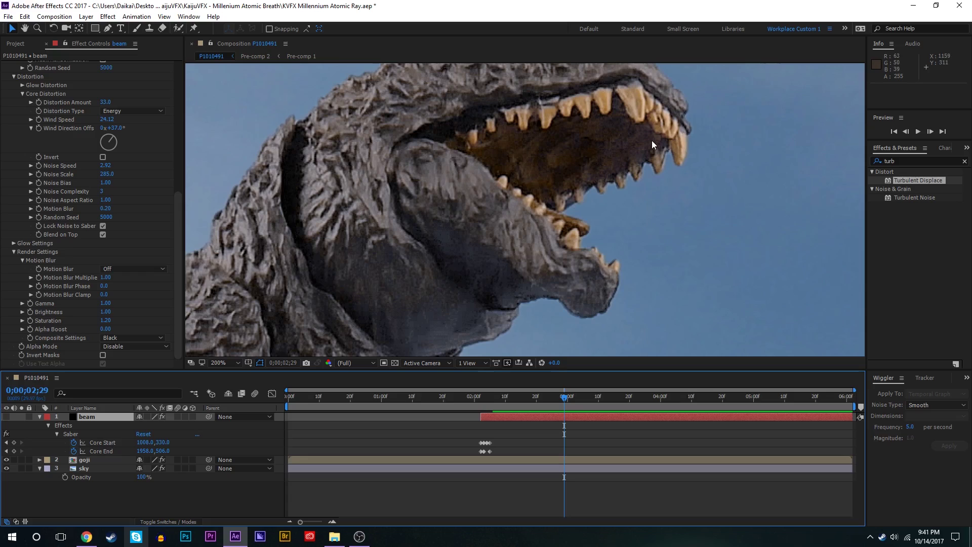
Step: Draw a closed mask on the beam layer at 0;00;02;29, tracing the open mouth and enclosing the head, and show the beam again
{"action": "key", "text": "g"}
{"action": "left_click", "coordinate": [736, 156]}
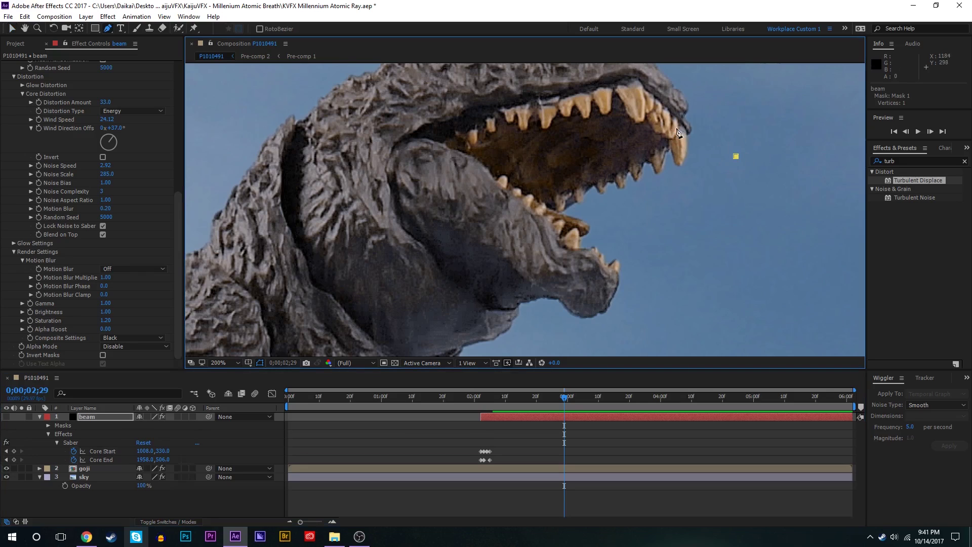
{"action": "left_click", "coordinate": [677, 130]}
{"action": "left_click", "coordinate": [632, 106]}
{"action": "left_click", "coordinate": [588, 104]}
{"action": "left_click", "coordinate": [461, 124]}
{"action": "left_click", "coordinate": [428, 138]}
{"action": "left_click", "coordinate": [484, 170]}
{"action": "left_click", "coordinate": [557, 231]}
{"action": "left_click", "coordinate": [566, 247]}
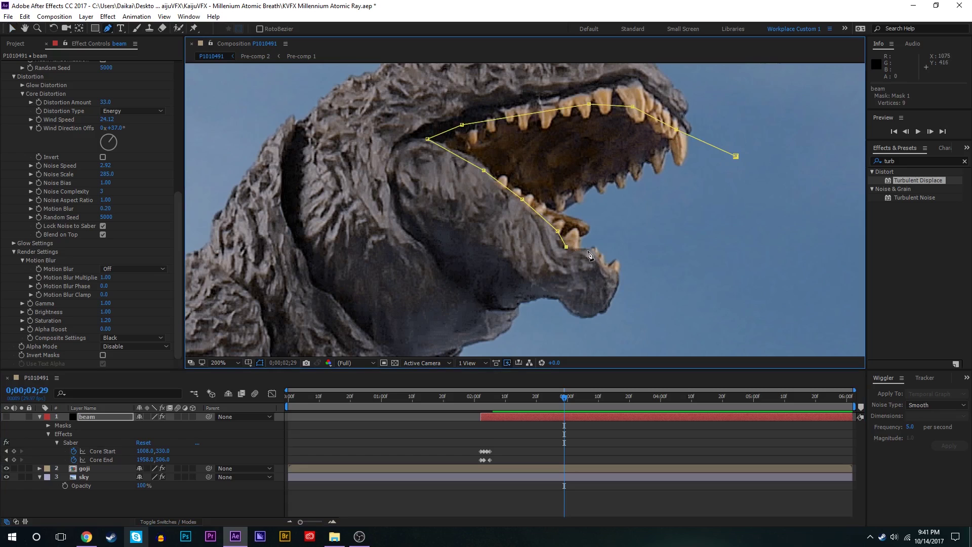
{"action": "left_click_drag", "start_coordinate": [593, 250], "coordinate": [603, 261]}
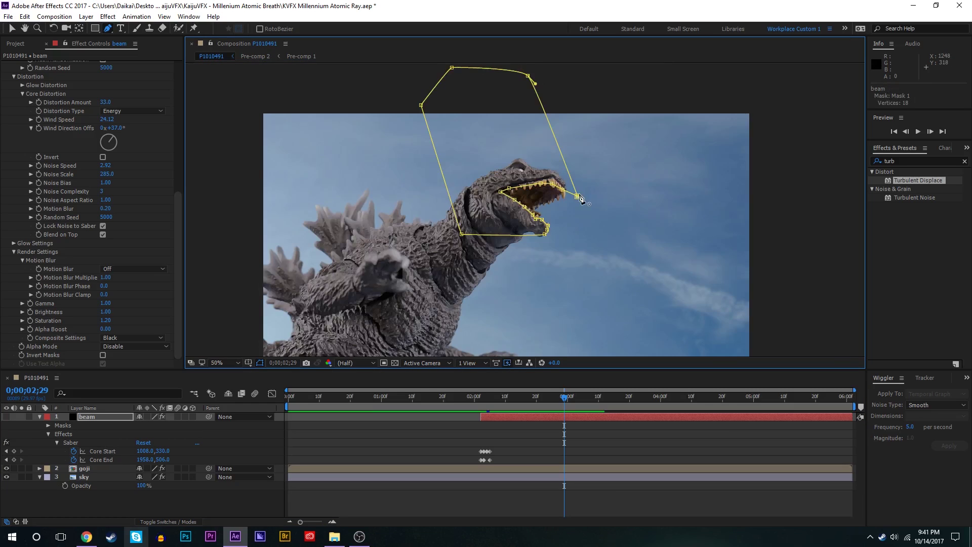
{"action": "scroll", "coordinate": [596, 147], "scroll_direction": "up", "scroll_amount": 1}
{"action": "key", "text": "period"}
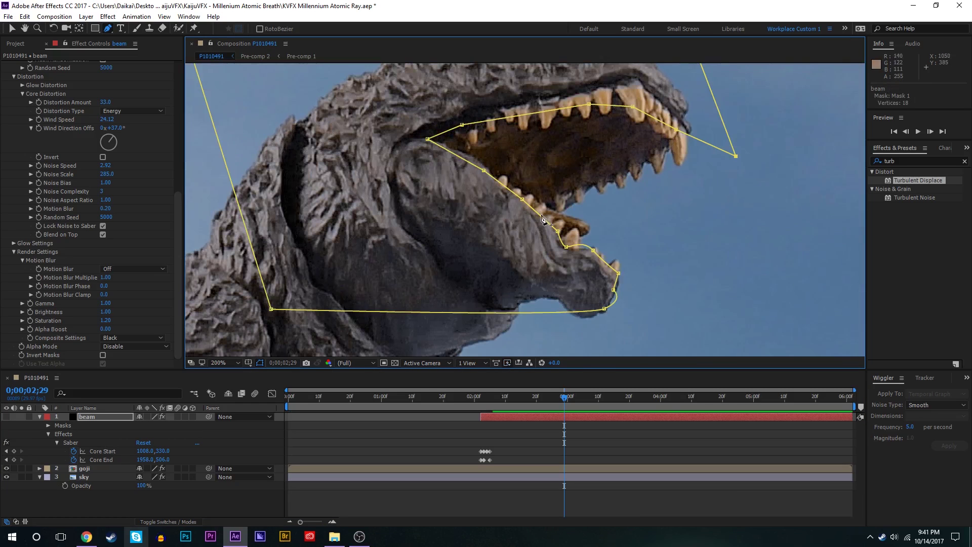
{"action": "left_click", "coordinate": [7, 417]}
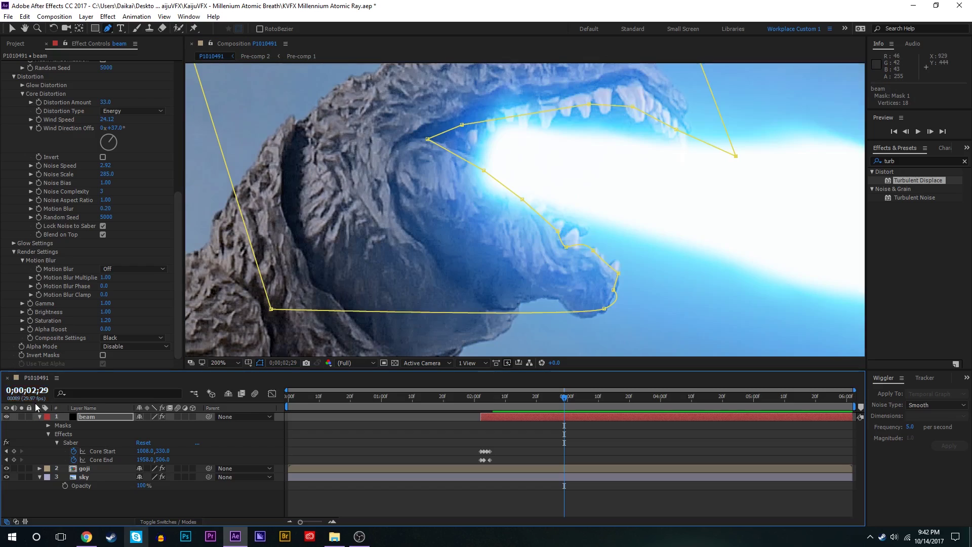
{"action": "key", "text": "v"}
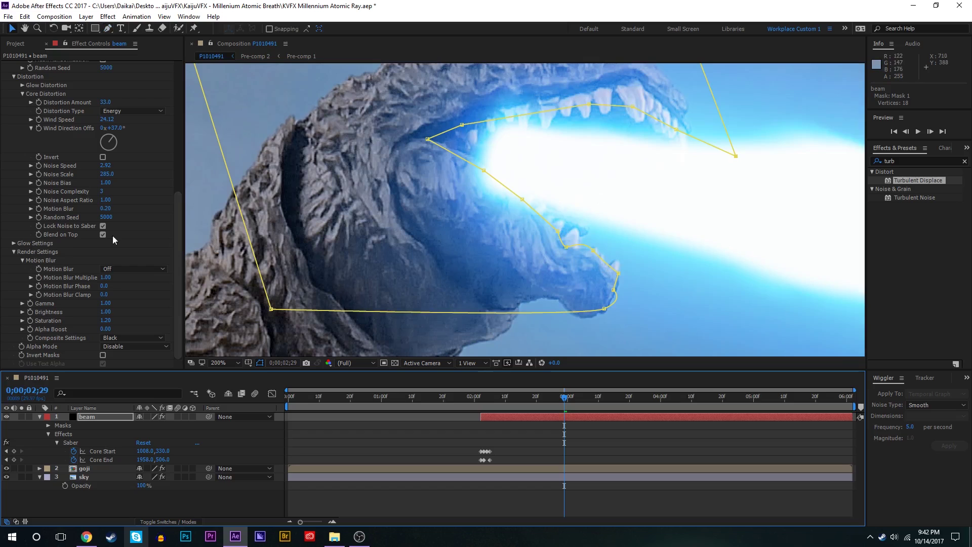
Step: Try Mask Glow as Saber's Alpha Mode and check the beam around the jaws
{"action": "left_click", "coordinate": [151, 347]}
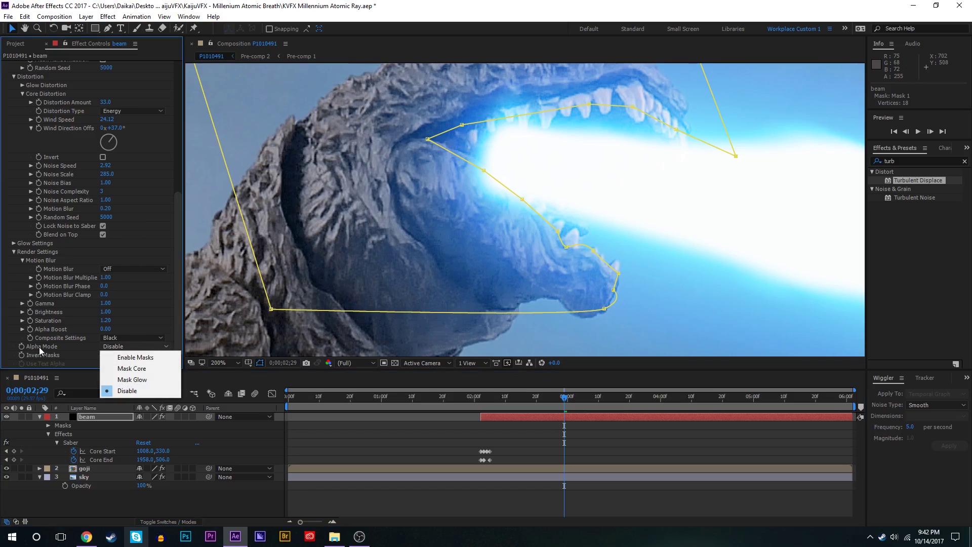
{"action": "left_click", "coordinate": [146, 379]}
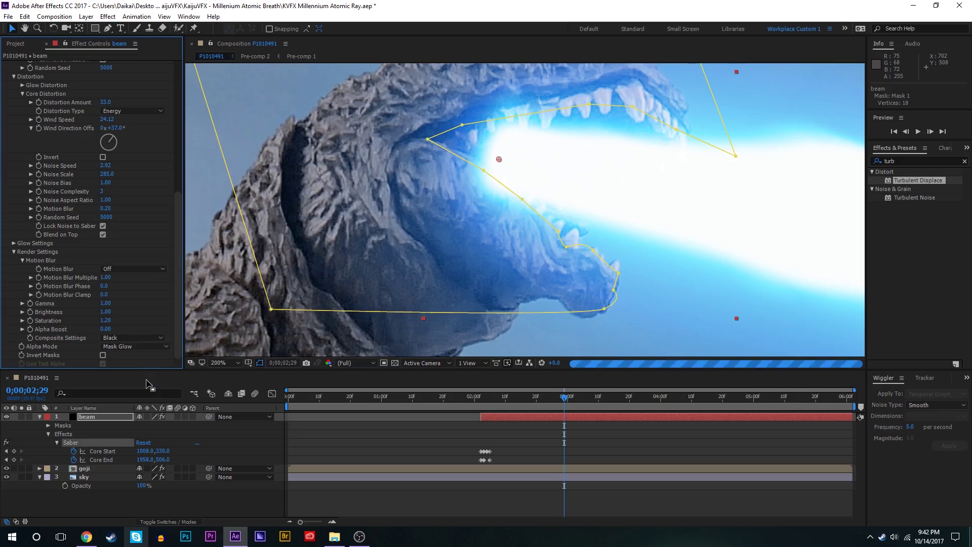
{"action": "scroll", "coordinate": [491, 185], "scroll_direction": "down", "scroll_amount": 4}
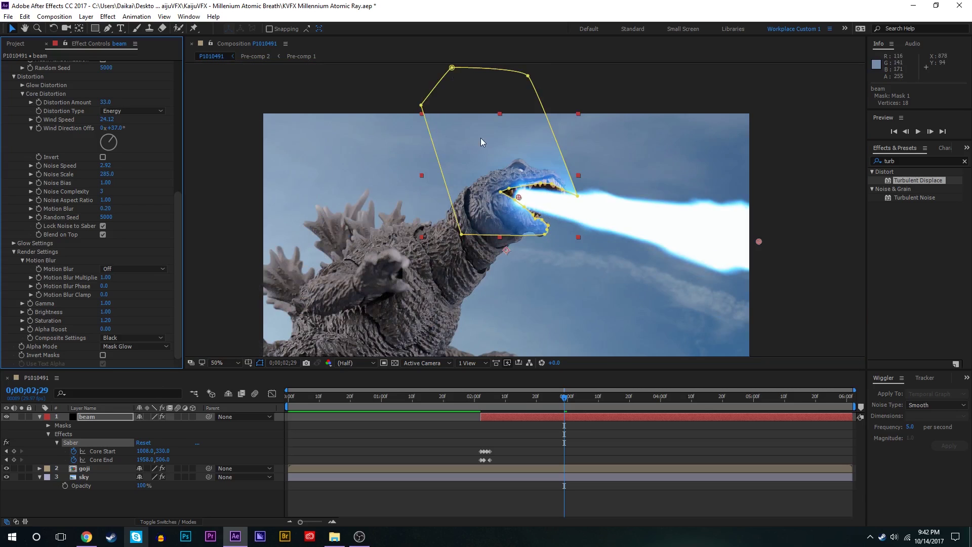
{"action": "scroll", "coordinate": [526, 210], "scroll_direction": "up", "scroll_amount": 2}
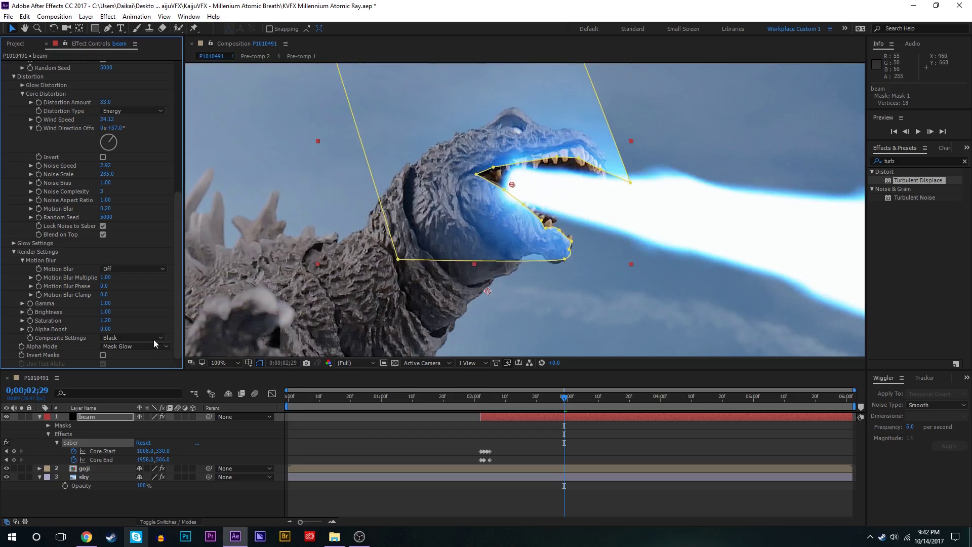
Step: Set Saber's Alpha Mode to Mask Core and the beam layer's mask mode to Subtract
{"action": "left_click", "coordinate": [144, 346]}
{"action": "left_click", "coordinate": [141, 369]}
{"action": "key", "text": "m"}
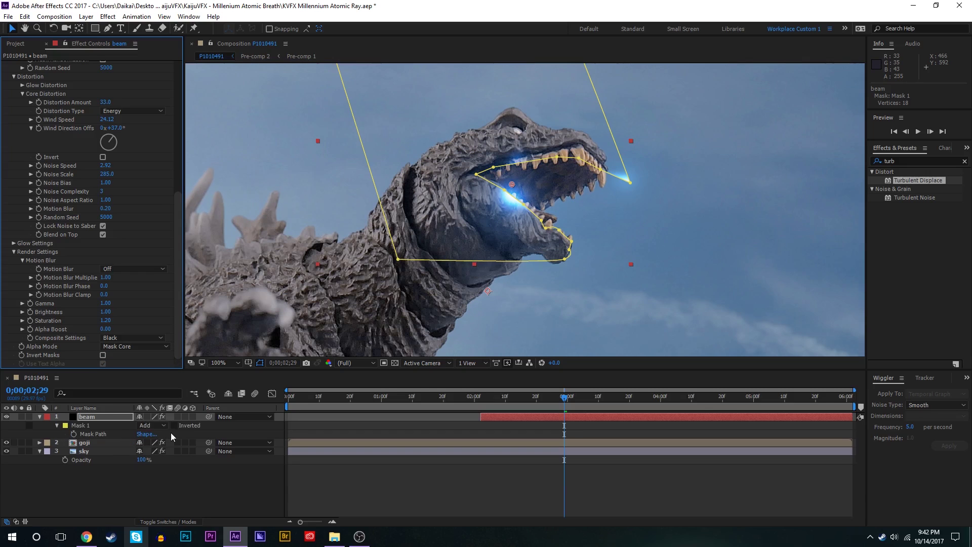
{"action": "left_click", "coordinate": [152, 425]}
{"action": "left_click", "coordinate": [165, 459]}
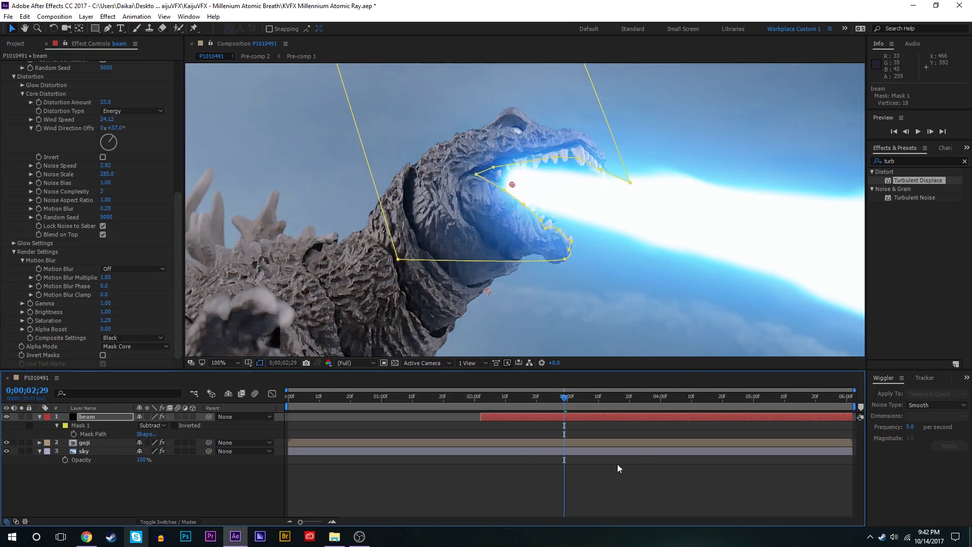
{"action": "left_click", "coordinate": [617, 463]}
{"action": "scroll", "coordinate": [584, 210], "scroll_direction": "up", "scroll_amount": 1}
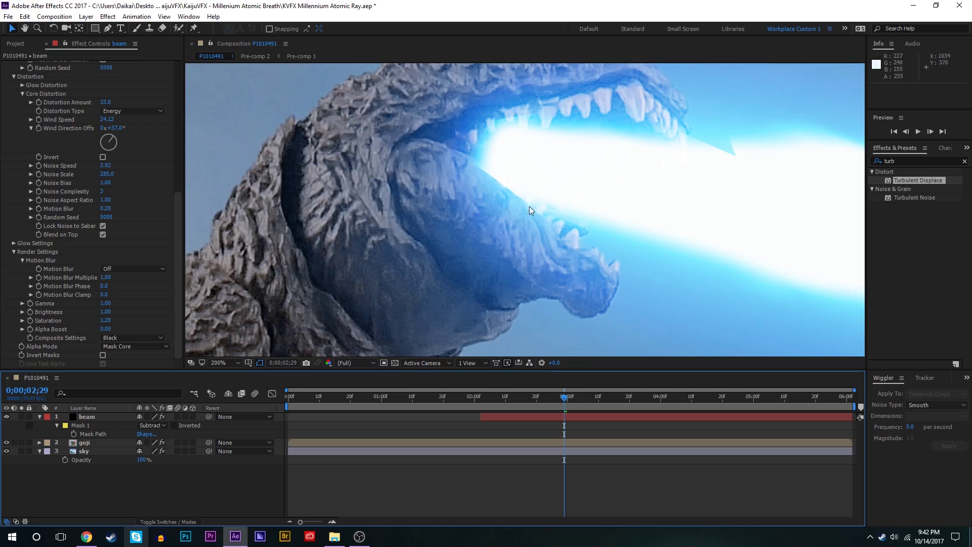
Step: Feather the beam layer's mask by 15 pixels
{"action": "left_click", "coordinate": [550, 416]}
{"action": "left_click_drag", "start_coordinate": [147, 434], "coordinate": [244, 439]}
{"action": "left_click", "coordinate": [449, 475]}
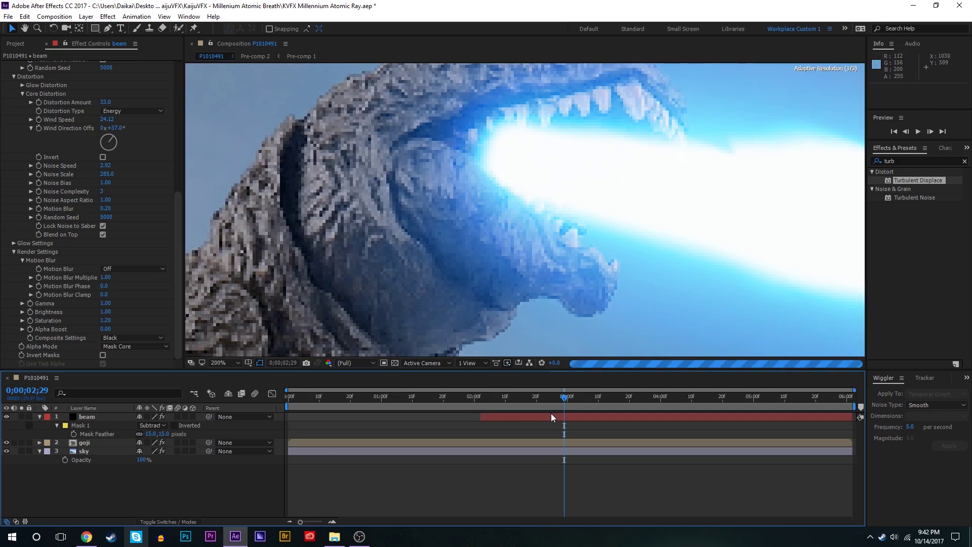
{"action": "left_click", "coordinate": [550, 416]}
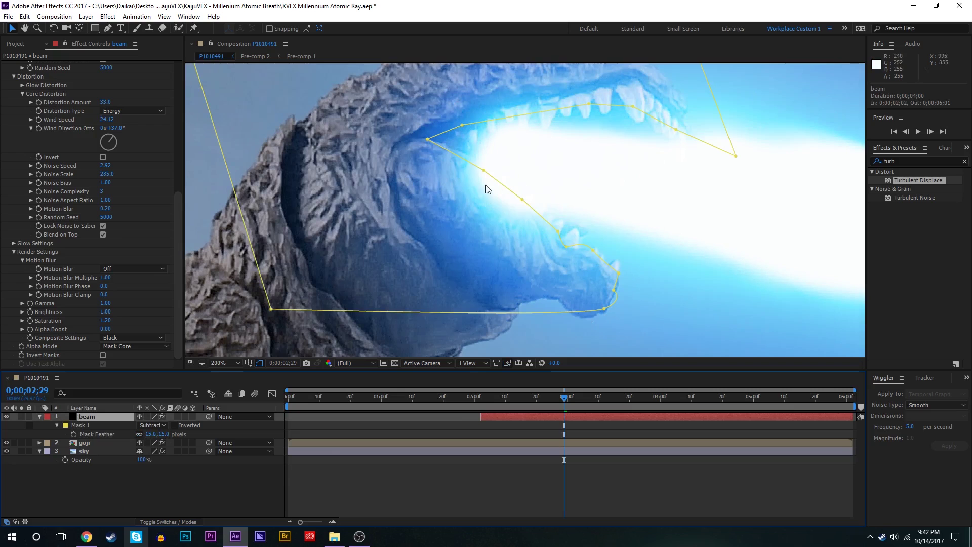
{"action": "scroll", "coordinate": [495, 169], "scroll_direction": "down", "scroll_amount": 4}
Step: Apply Turbulent Displace to the beam layer with an Amount of 14 and a Size of 61, judging it at 0;00;04;18
{"action": "left_click", "coordinate": [714, 406]}
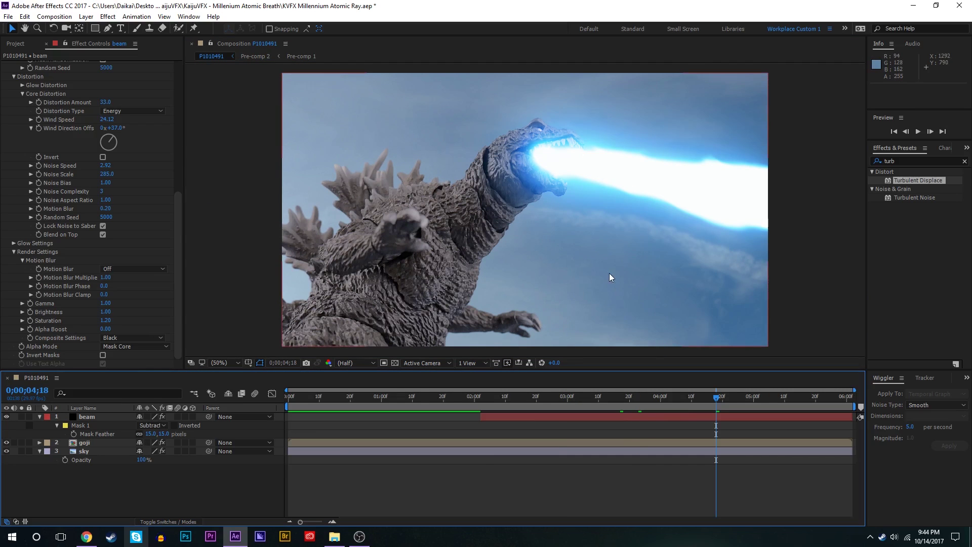
{"action": "left_click", "coordinate": [649, 416]}
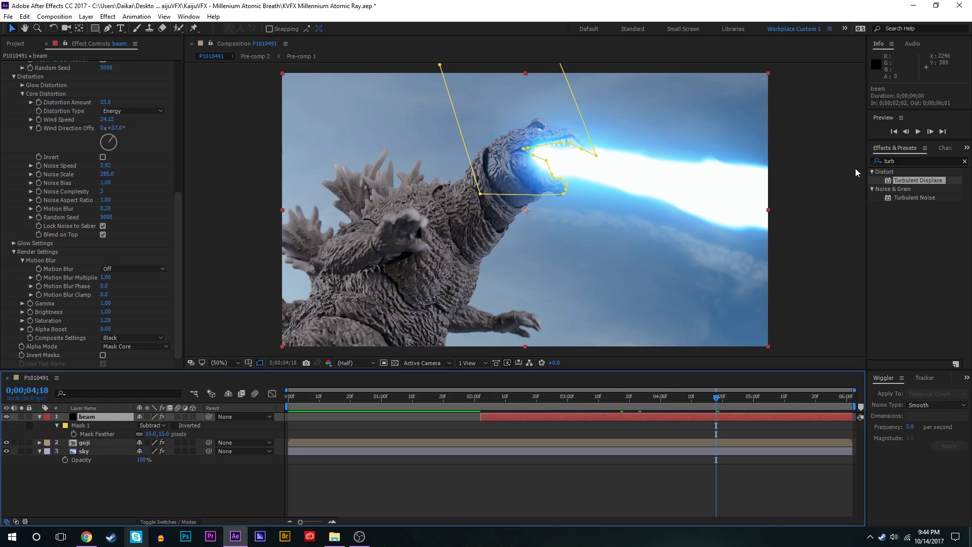
{"action": "left_click", "coordinate": [930, 181]}
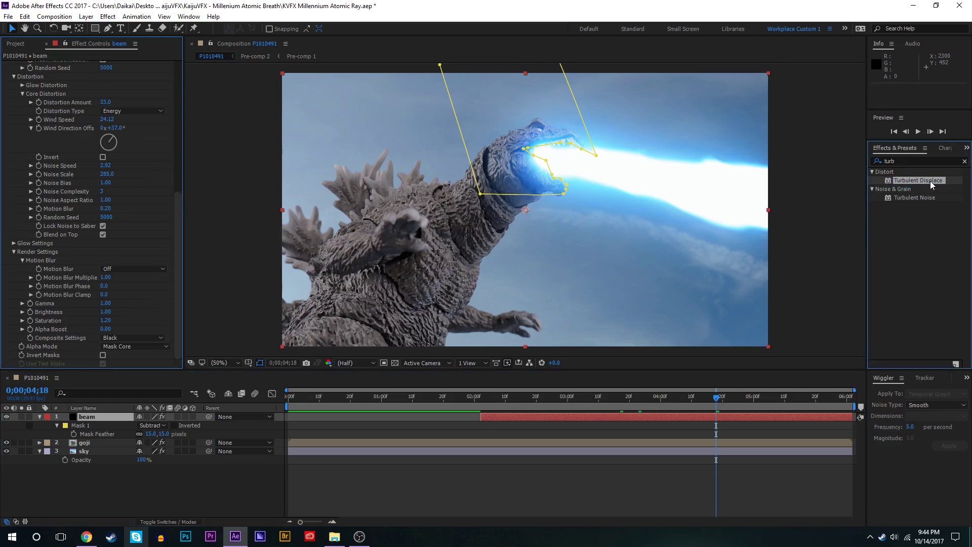
{"action": "double_click", "coordinate": [930, 180]}
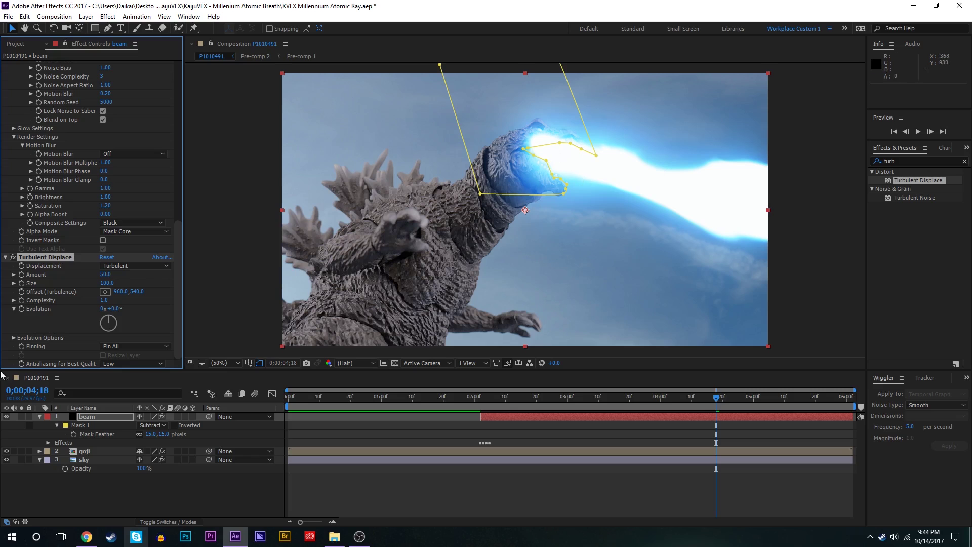
{"action": "left_click", "coordinate": [109, 281]}
{"action": "left_click_drag", "start_coordinate": [105, 277], "coordinate": [87, 276]}
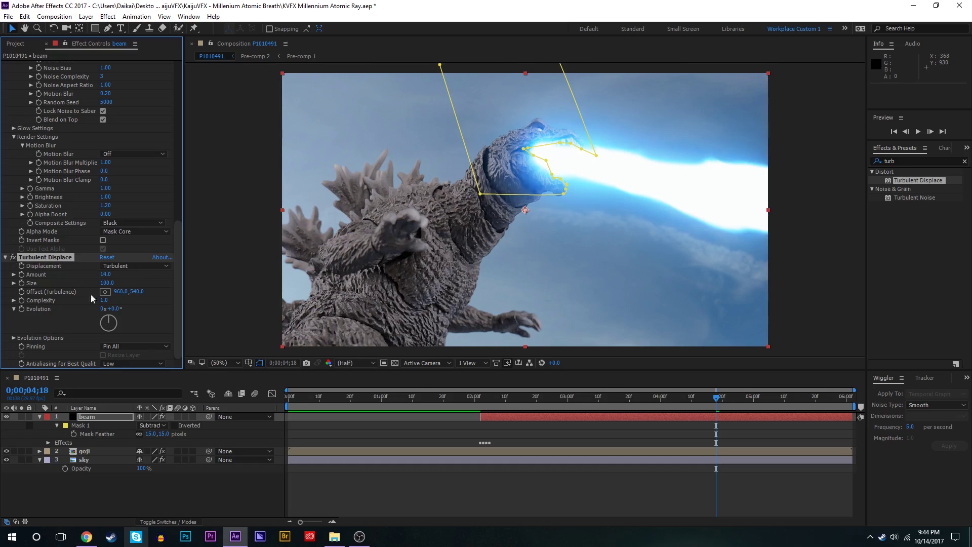
{"action": "left_click_drag", "start_coordinate": [93, 284], "coordinate": [87, 284]}
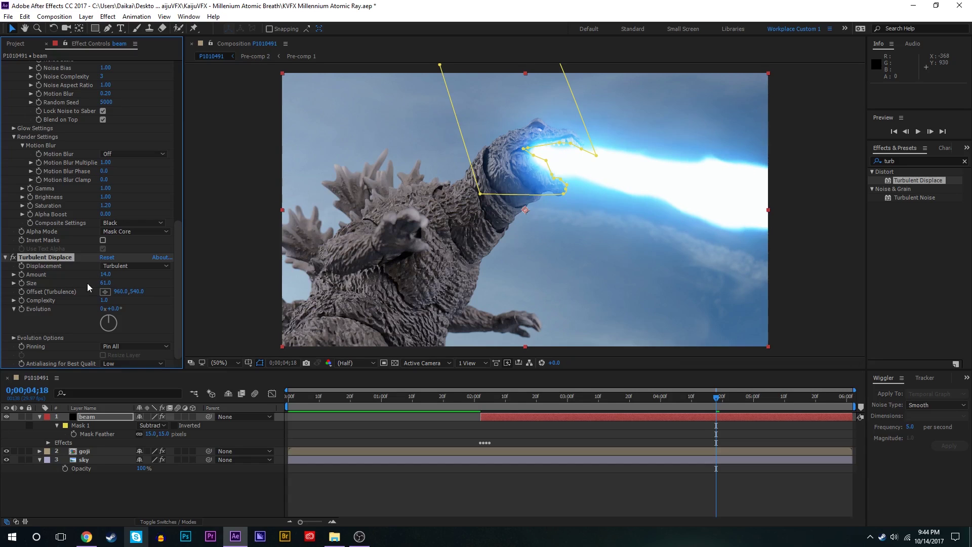
Step: Compare the beam with Turbulent Displace switched off and on
{"action": "left_click", "coordinate": [12, 258]}
{"action": "left_click", "coordinate": [12, 257]}
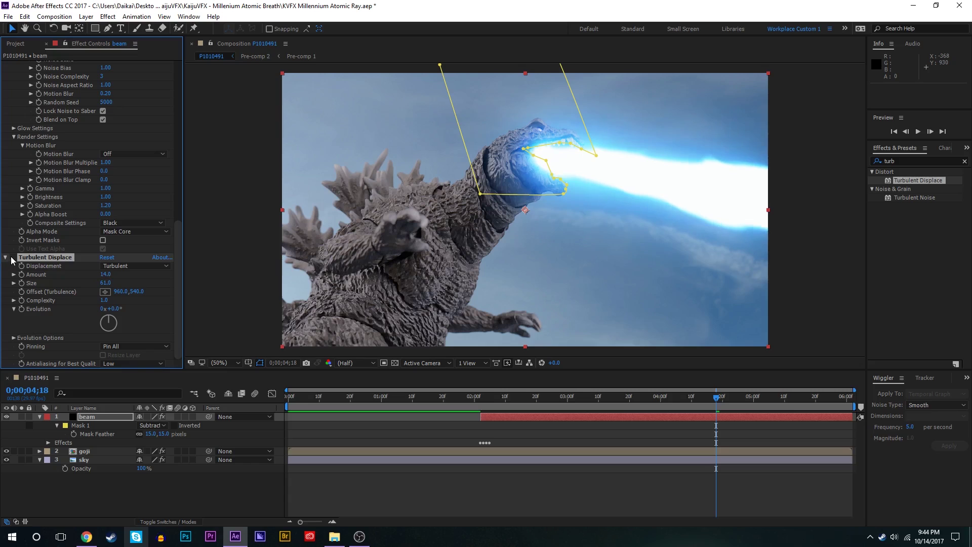
{"action": "left_click", "coordinate": [12, 257]}
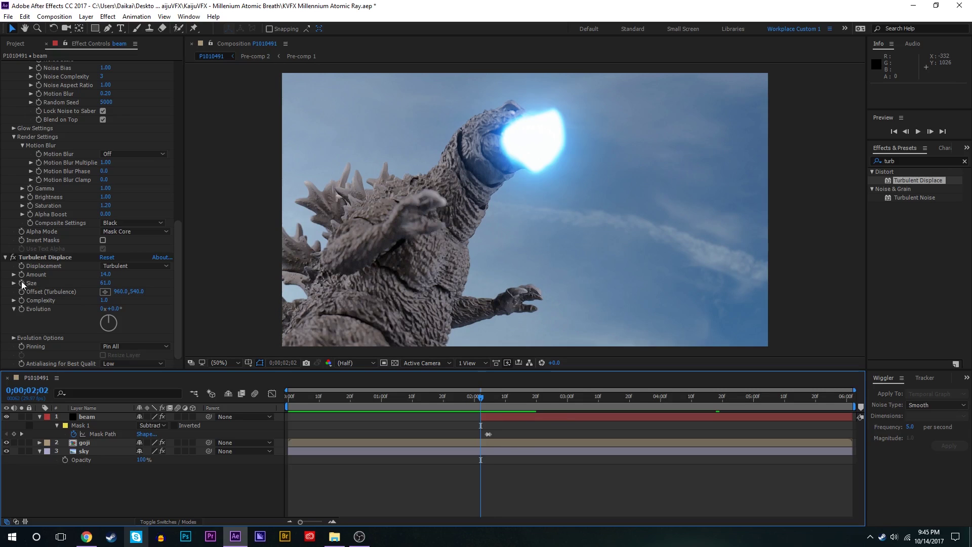
Step: Add the expression time*50 to the Evolution of Turbulent Displace
{"action": "left_click", "coordinate": [22, 308], "text": "alt"}
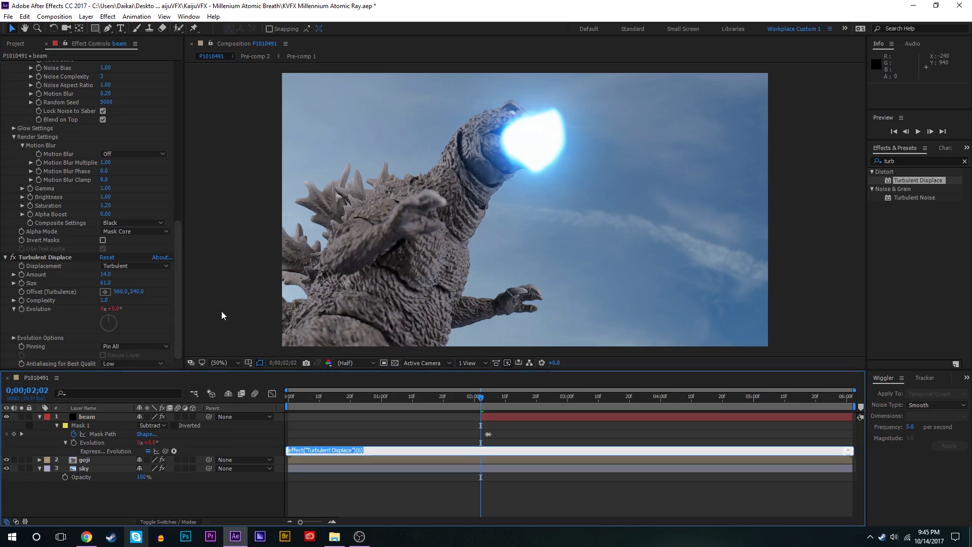
{"action": "type", "text": "tim"}
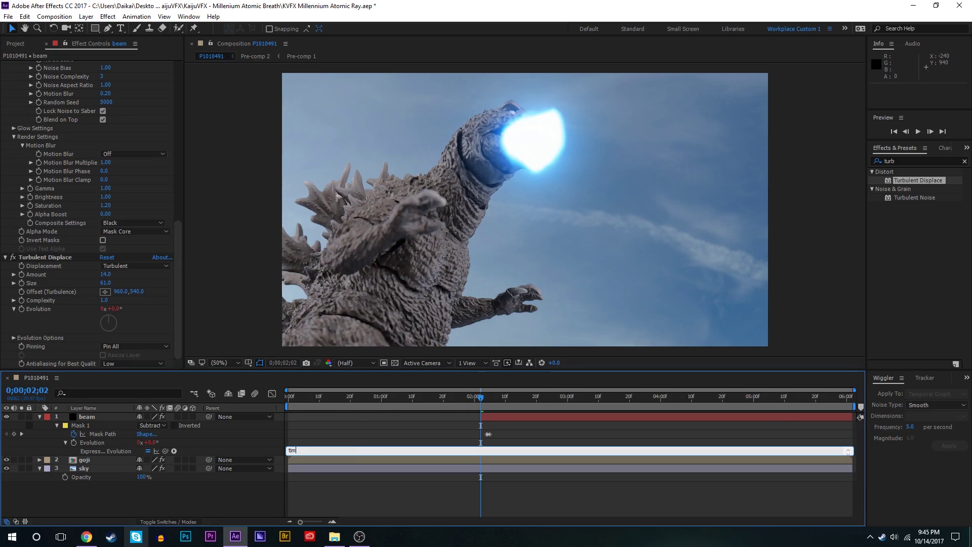
{"action": "type", "text": "e*"}
{"action": "type", "text": "50"}
{"action": "key", "text": "Return"}
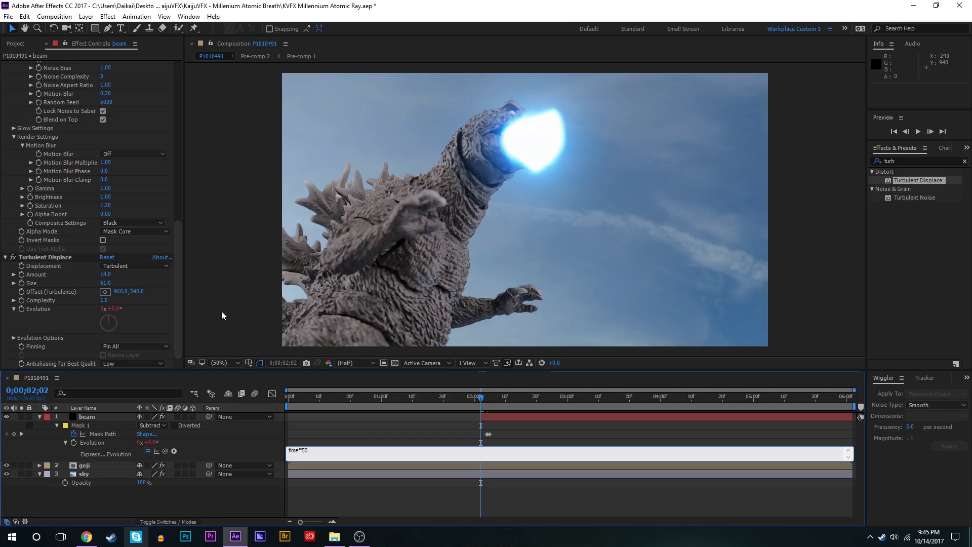
{"action": "left_click", "coordinate": [393, 414]}
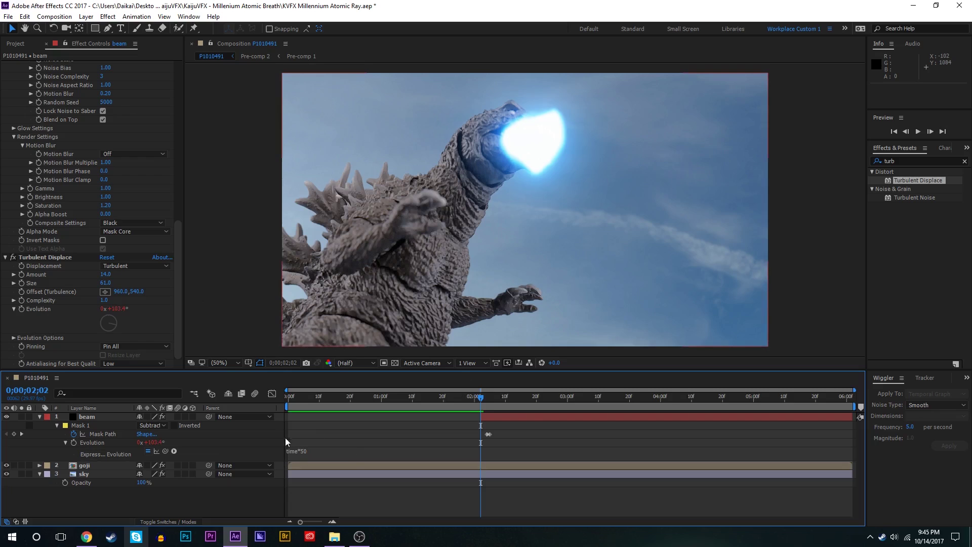
Step: Preview the evolving beam distortion from the beam's start at about 0;00;02;02
{"action": "left_click", "coordinate": [514, 400]}
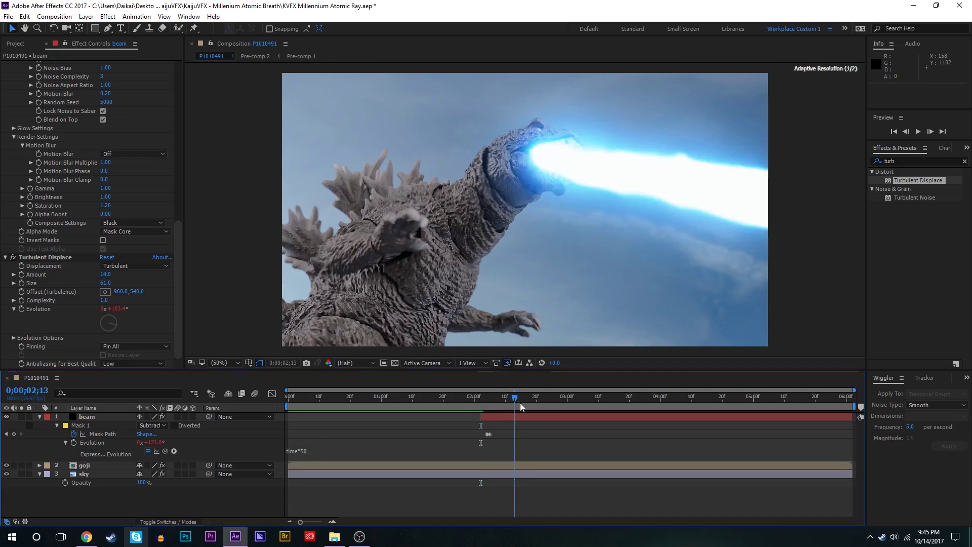
{"action": "key", "text": "space"}
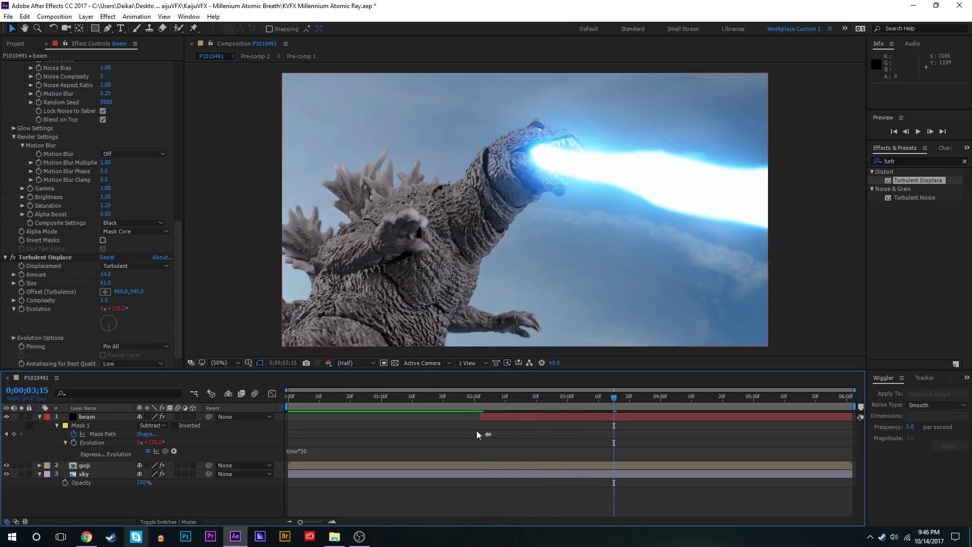
{"action": "left_click", "coordinate": [480, 401]}
{"action": "key", "text": "space"}
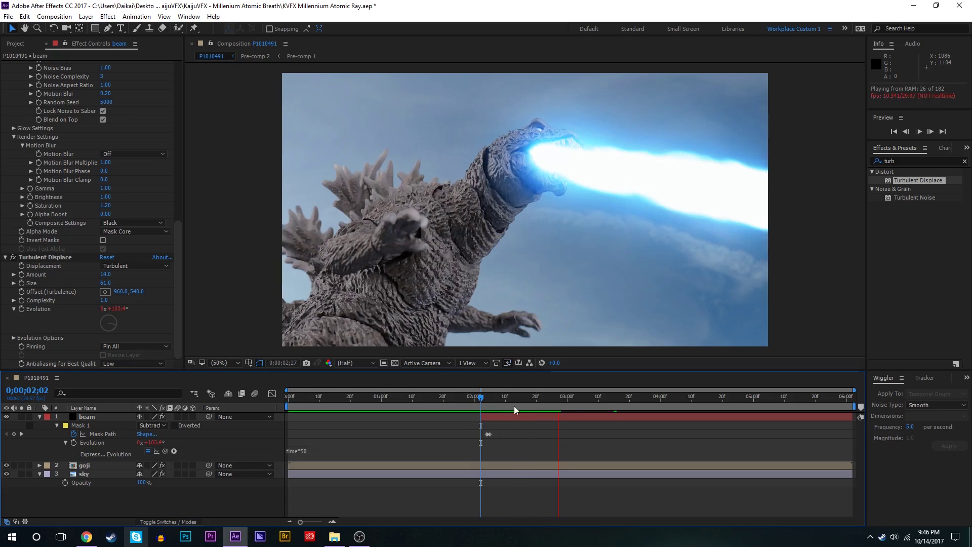
{"action": "key", "text": "space"}
{"action": "left_click", "coordinate": [485, 402]}
{"action": "key", "text": "space"}
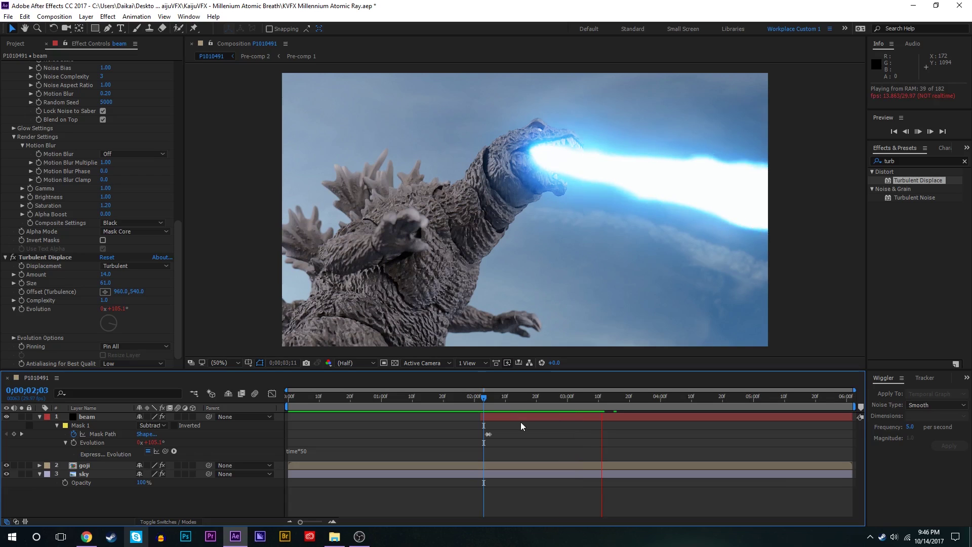
{"action": "left_click", "coordinate": [508, 396]}
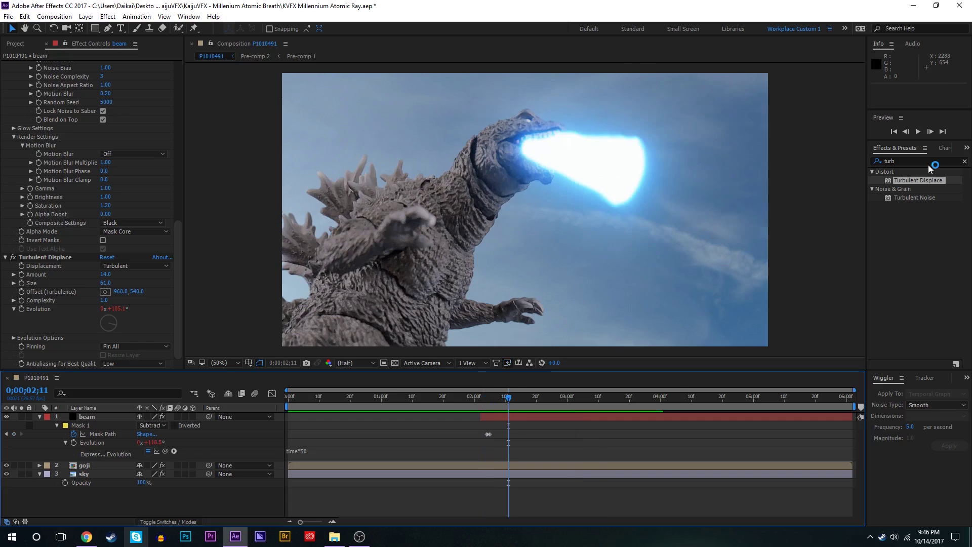
Step: Apply Bulge to the beam layer, stretch it to radii of about 116 by 346, and centre it on the beam at about 1606, 390
{"action": "left_click", "coordinate": [923, 160]}
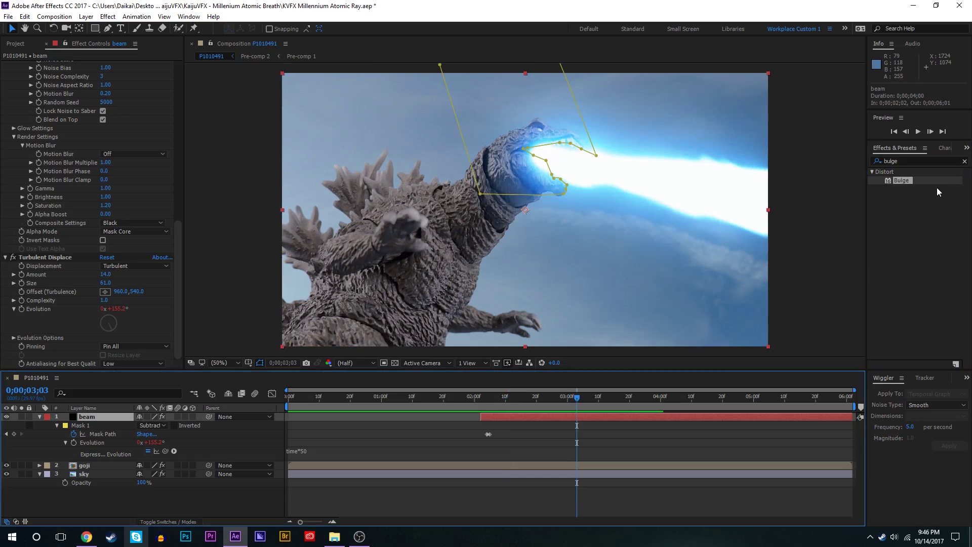
{"action": "left_click_drag", "start_coordinate": [936, 183], "coordinate": [57, 268]}
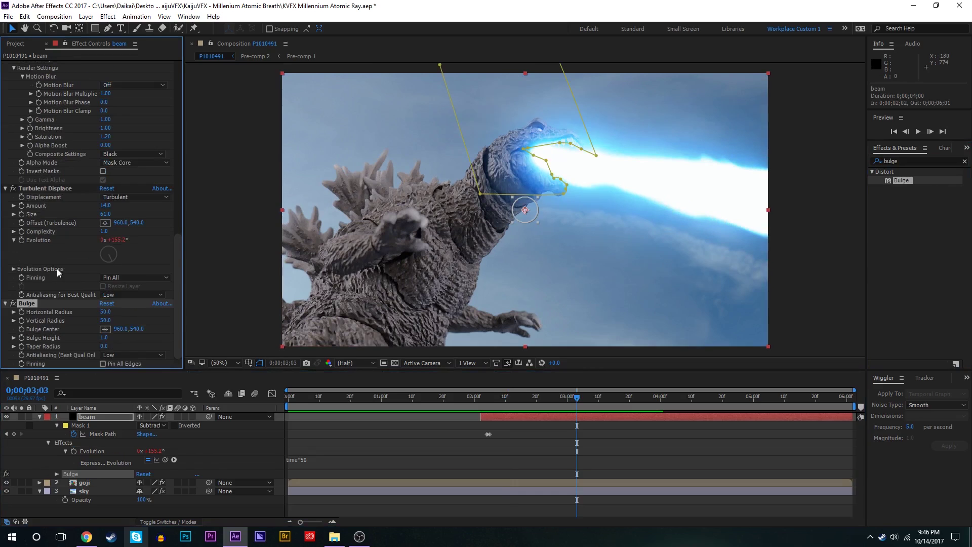
{"action": "left_click_drag", "start_coordinate": [538, 197], "coordinate": [553, 120]}
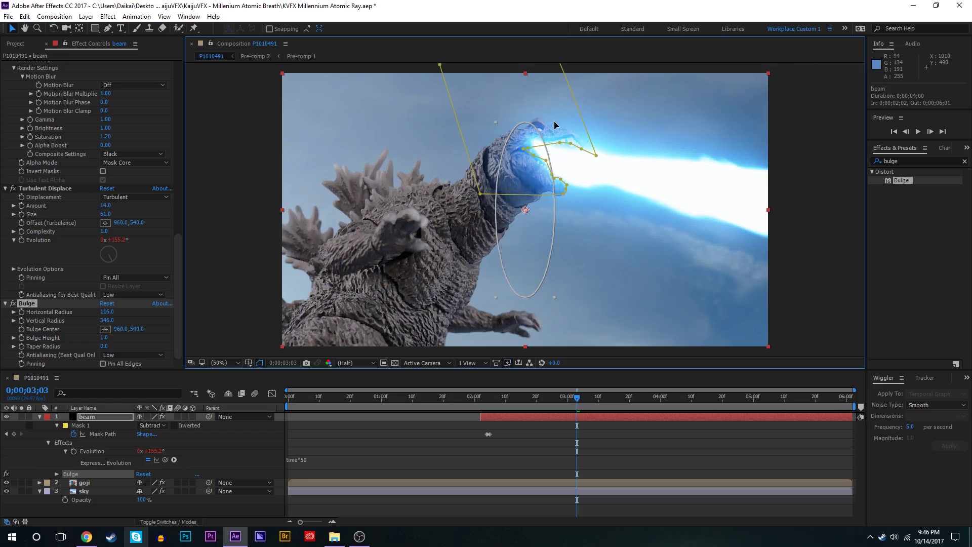
{"action": "left_click_drag", "start_coordinate": [524, 210], "coordinate": [688, 173]}
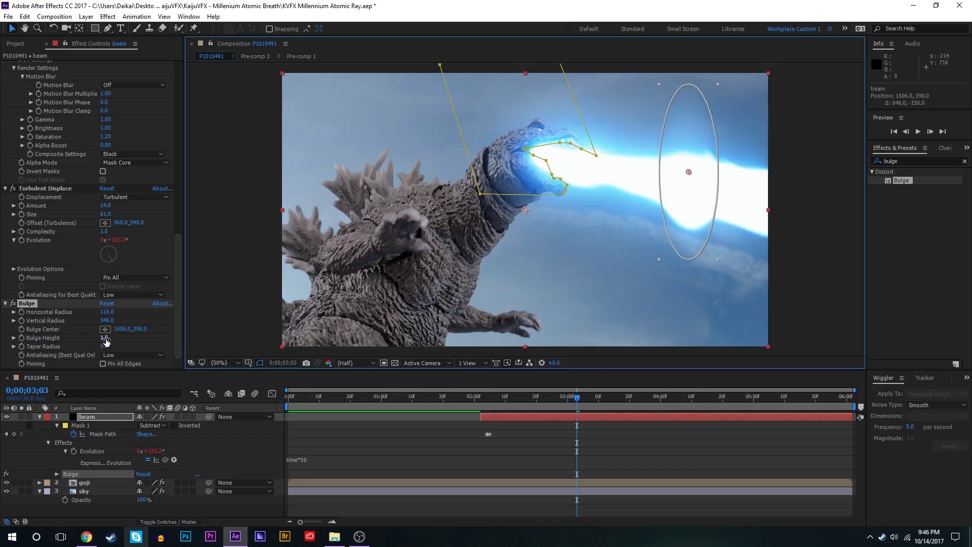
Step: Set the Bulge Height to 0.6, enlarge its radii to about 126 by 388, and shift its centre beyond the frame to about 1984, 468
{"action": "mouse_move", "coordinate": [104, 337]}
{"action": "left_mouse_down"}
{"action": "mouse_move", "coordinate": [124, 334]}
{"action": "mouse_move", "coordinate": [95, 349]}
{"action": "left_mouse_up"}
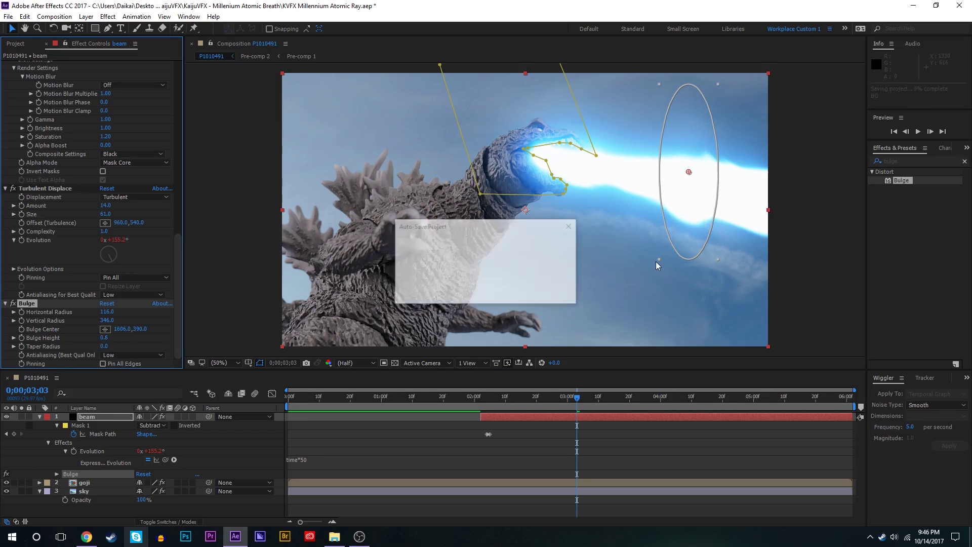
{"action": "left_click_drag", "start_coordinate": [660, 259], "coordinate": [657, 270]}
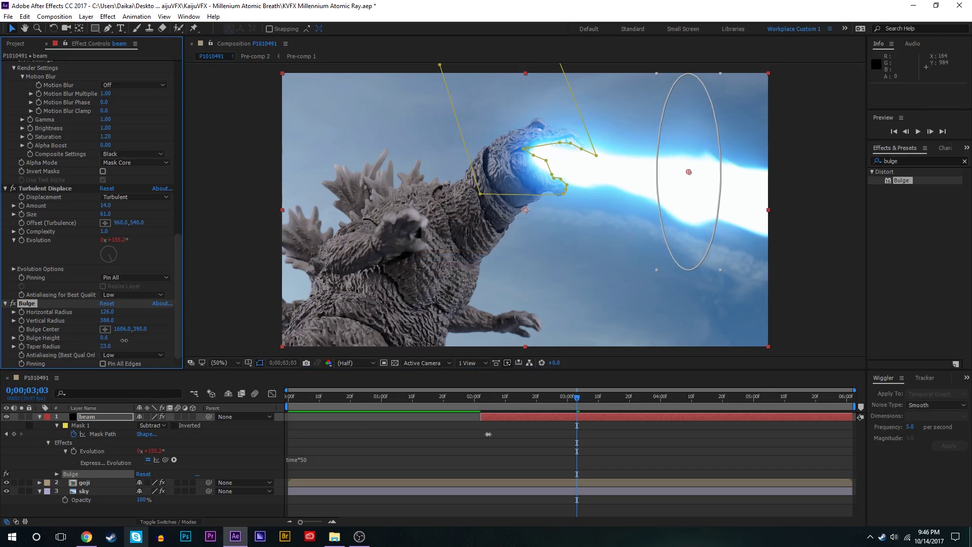
{"action": "left_click_drag", "start_coordinate": [688, 171], "coordinate": [783, 193]}
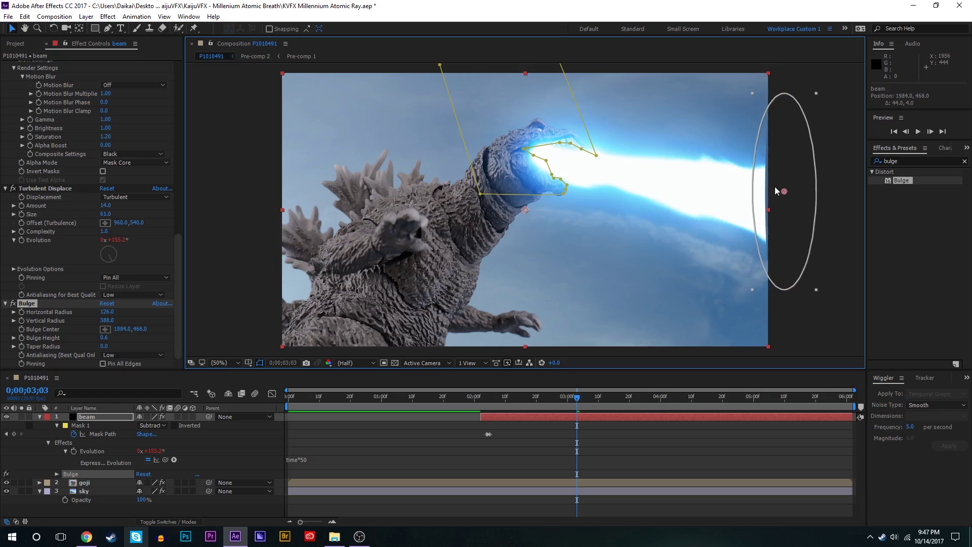
Step: Examine the beam's end at the frame edge up close with the Bulge centred at about 1982.5, 491
{"action": "key", "text": "period"}
{"action": "key", "text": "j"}
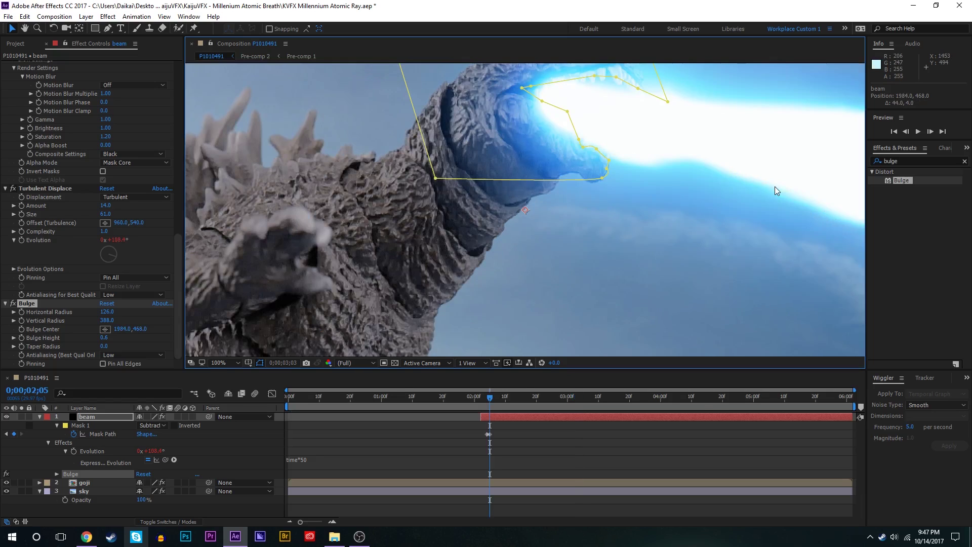
{"action": "left_click_drag", "start_coordinate": [774, 190], "coordinate": [356, 230]}
{"action": "key", "text": "period"}
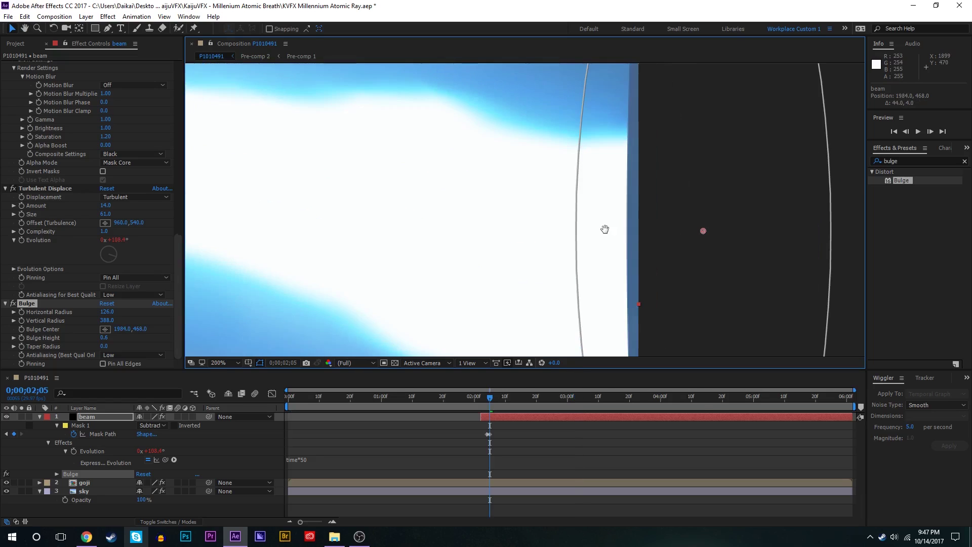
{"action": "left_click_drag", "start_coordinate": [549, 216], "coordinate": [643, 249]}
{"action": "scroll", "coordinate": [610, 241], "scroll_direction": "down", "scroll_amount": 5}
{"action": "scroll", "coordinate": [610, 241], "scroll_direction": "up", "scroll_amount": 3}
{"action": "scroll", "coordinate": [623, 232], "scroll_direction": "up", "scroll_amount": 1}
{"action": "key", "text": "v"}
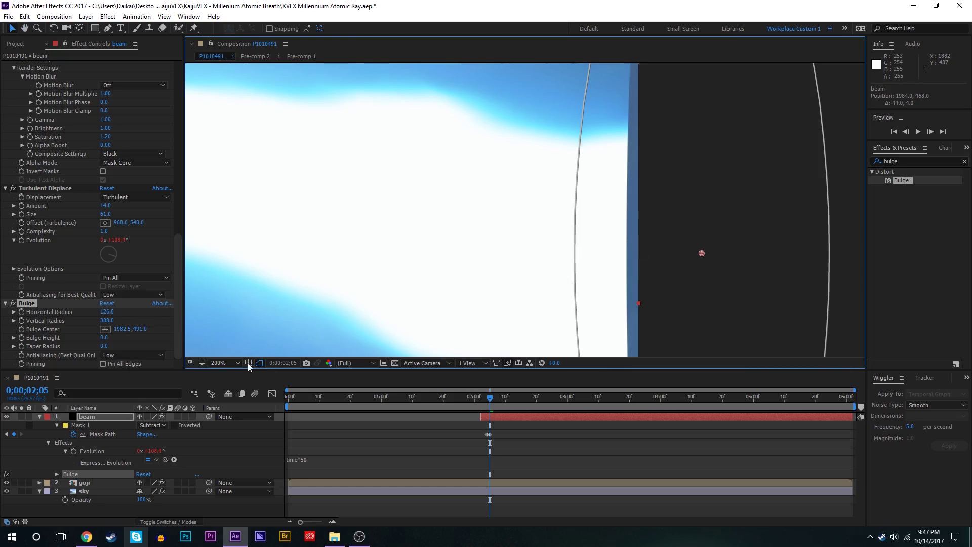
{"action": "left_click", "coordinate": [225, 362]}
{"action": "left_click", "coordinate": [268, 192]}
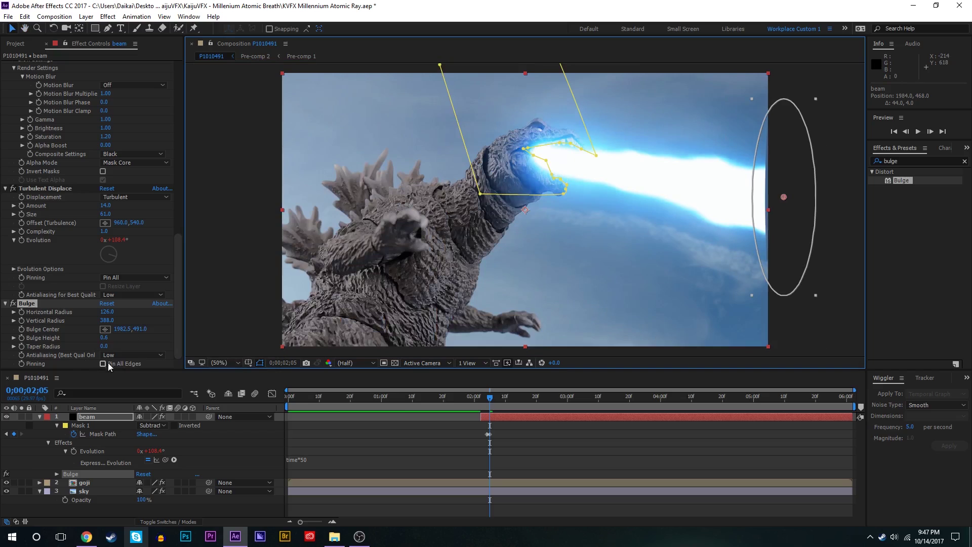
Step: Try Pin All Edges on the Bulge and shift its centre around the frame edge to about 1980.5, 477
{"action": "left_click", "coordinate": [107, 363]}
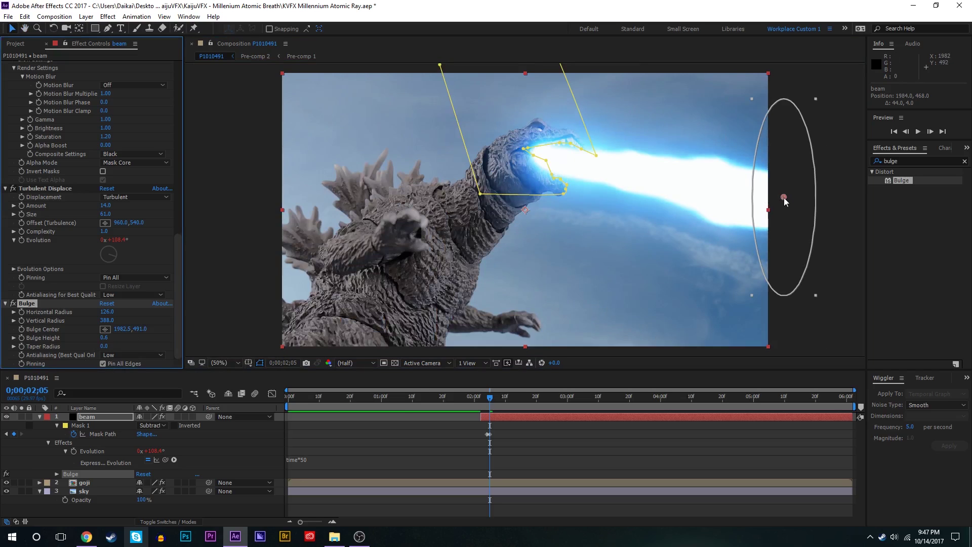
{"action": "left_click_drag", "start_coordinate": [783, 198], "coordinate": [760, 188]}
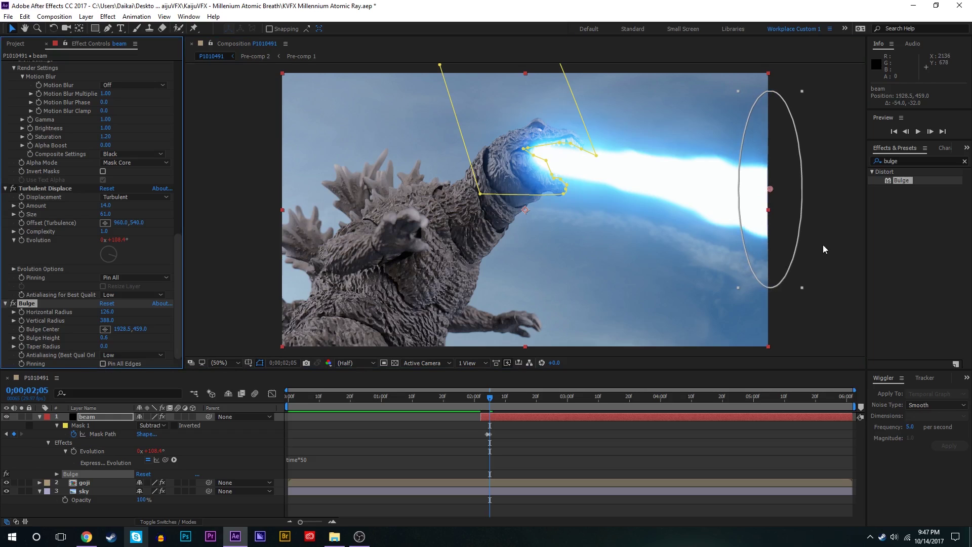
{"action": "mouse_move", "coordinate": [772, 193]}
{"action": "left_mouse_down"}
{"action": "mouse_move", "coordinate": [788, 195]}
{"action": "mouse_move", "coordinate": [780, 199]}
{"action": "left_mouse_up"}
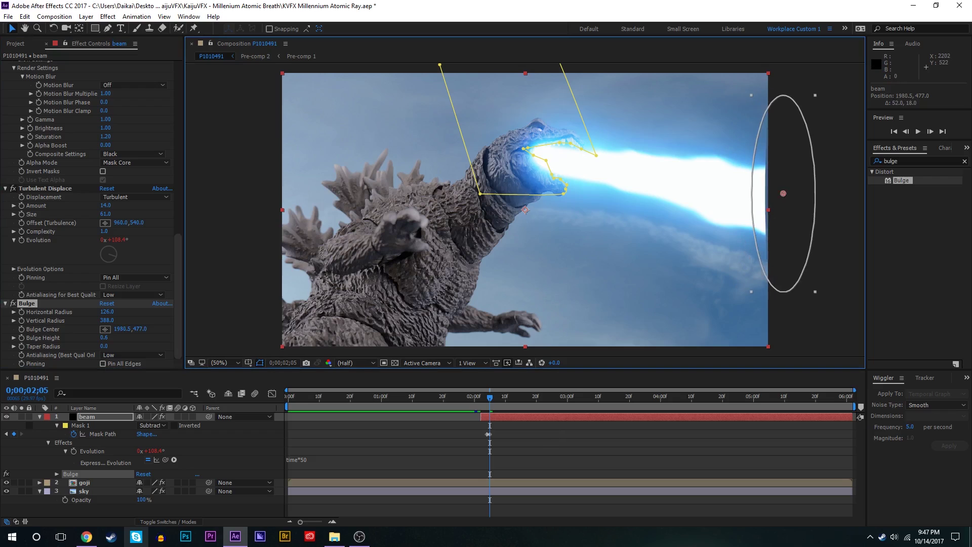
Step: Add Motion Tile between Turbulent Displace and Bulge, with an Output Width of 105 and Mirror Edges enabled
{"action": "left_click", "coordinate": [920, 158]}
{"action": "type", "text": "til"}
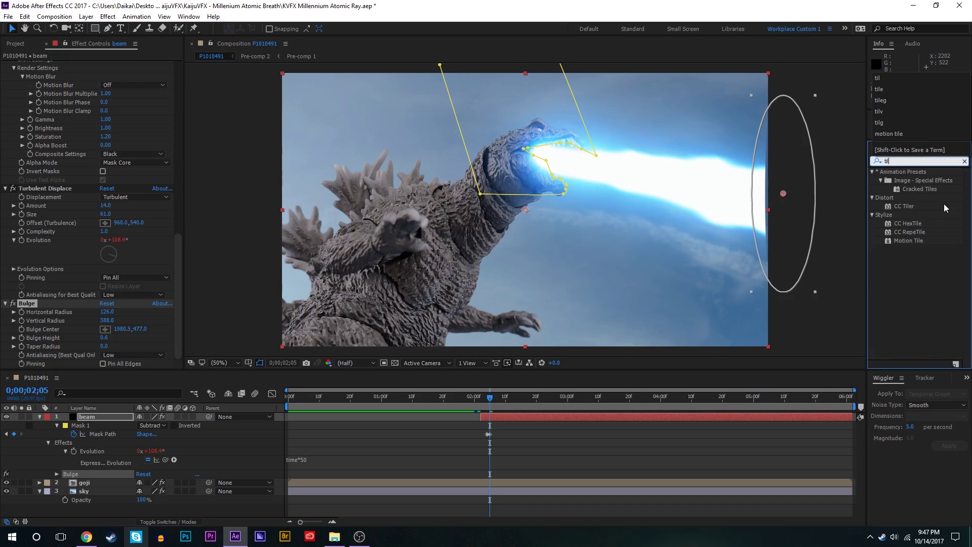
{"action": "left_click_drag", "start_coordinate": [916, 241], "coordinate": [59, 297]}
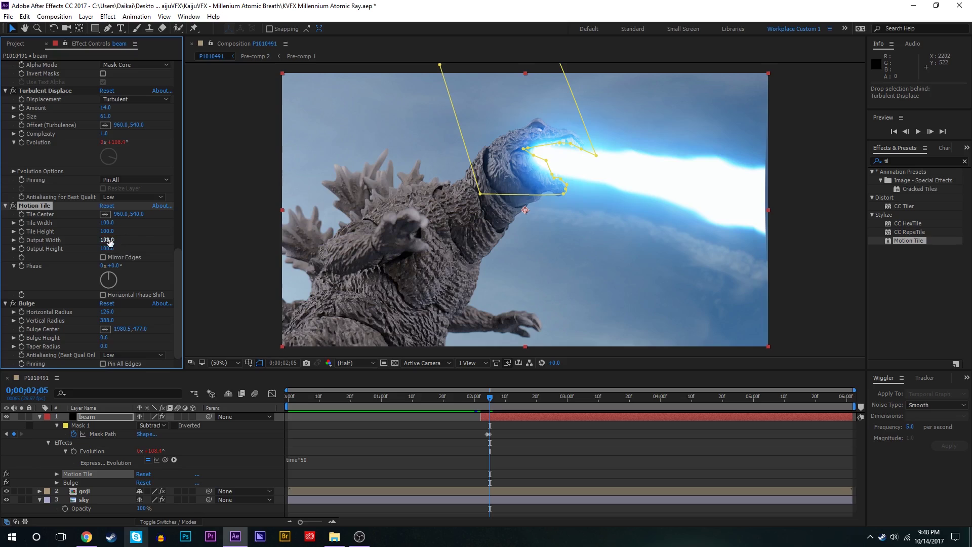
{"action": "left_click", "coordinate": [107, 240]}
{"action": "type", "text": "105"}
{"action": "key", "text": "Return"}
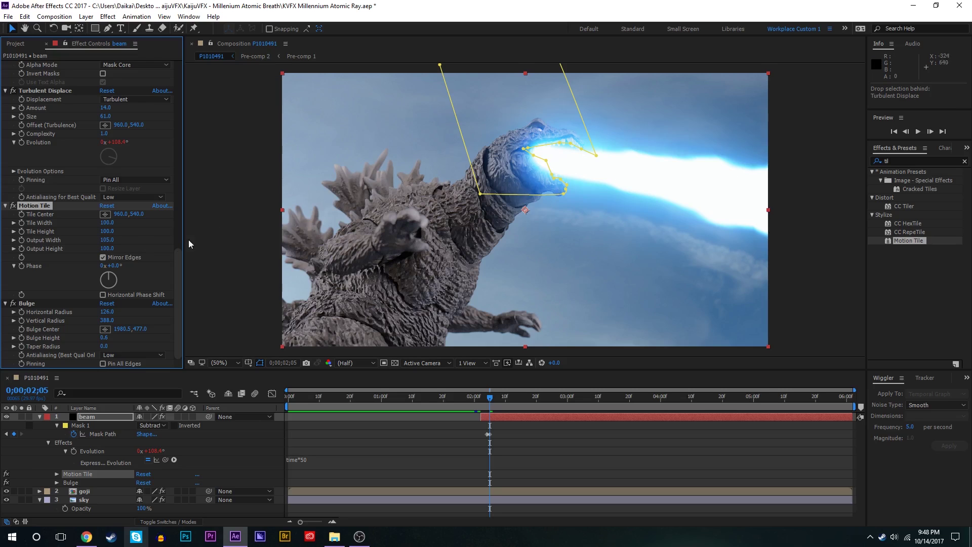
Step: Inspect the beam's tiled edge up close while shifting the Bulge centre past the frame to about 2032.5, 480
{"action": "key", "text": "h"}
{"action": "left_click_drag", "start_coordinate": [847, 188], "coordinate": [651, 208]}
{"action": "scroll", "coordinate": [571, 278], "scroll_direction": "up", "scroll_amount": 2}
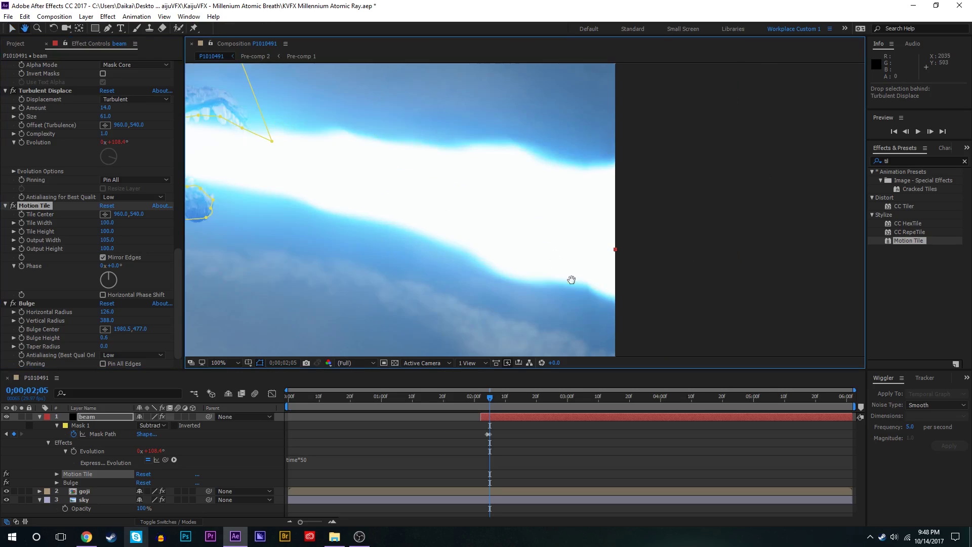
{"action": "key", "text": "v"}
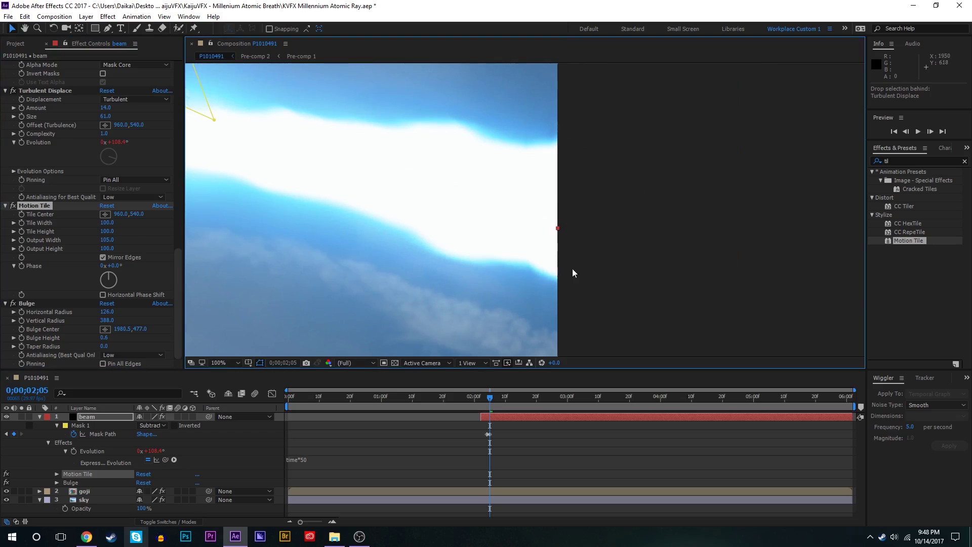
{"action": "left_click", "coordinate": [27, 303]}
{"action": "mouse_move", "coordinate": [611, 196]}
{"action": "left_mouse_down"}
{"action": "mouse_move", "coordinate": [433, 176]}
{"action": "mouse_move", "coordinate": [653, 189]}
{"action": "mouse_move", "coordinate": [597, 191]}
{"action": "mouse_move", "coordinate": [627, 190]}
{"action": "mouse_move", "coordinate": [613, 197]}
{"action": "left_mouse_up"}
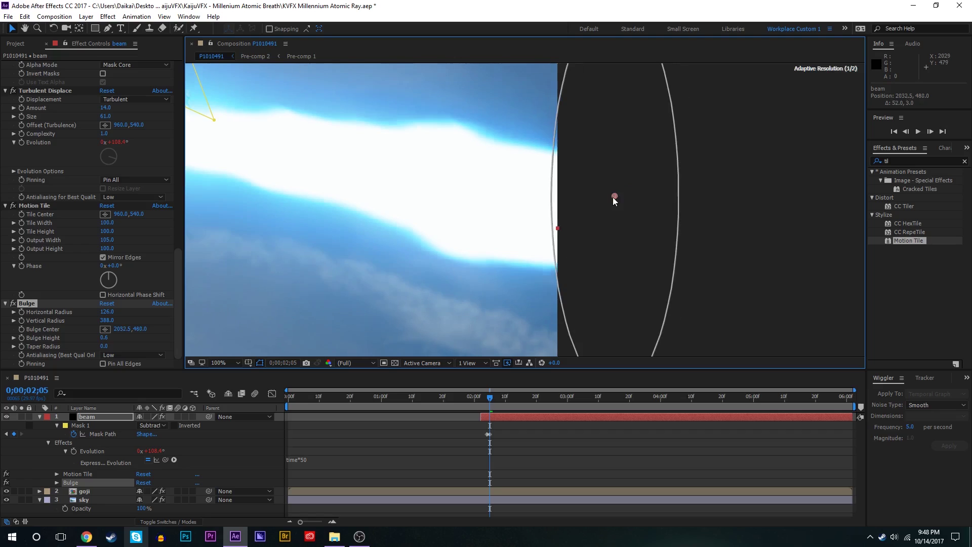
{"action": "left_click", "coordinate": [238, 363]}
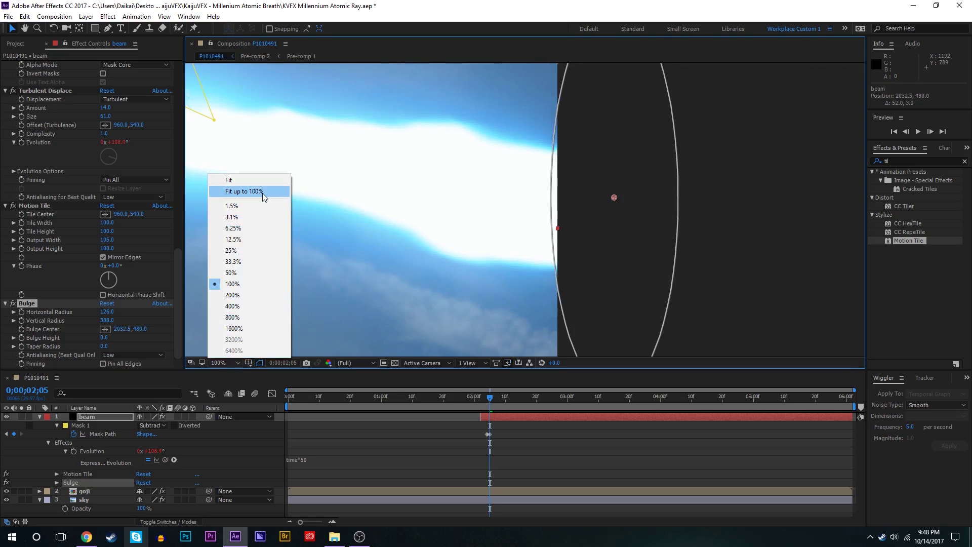
{"action": "left_click", "coordinate": [262, 193]}
Step: At 0;00;02;08, place the Bulge centre behind Godzilla's head at about 576.5, 208, keyframe it, and reveal the layer's keyframes
{"action": "left_click", "coordinate": [486, 399]}
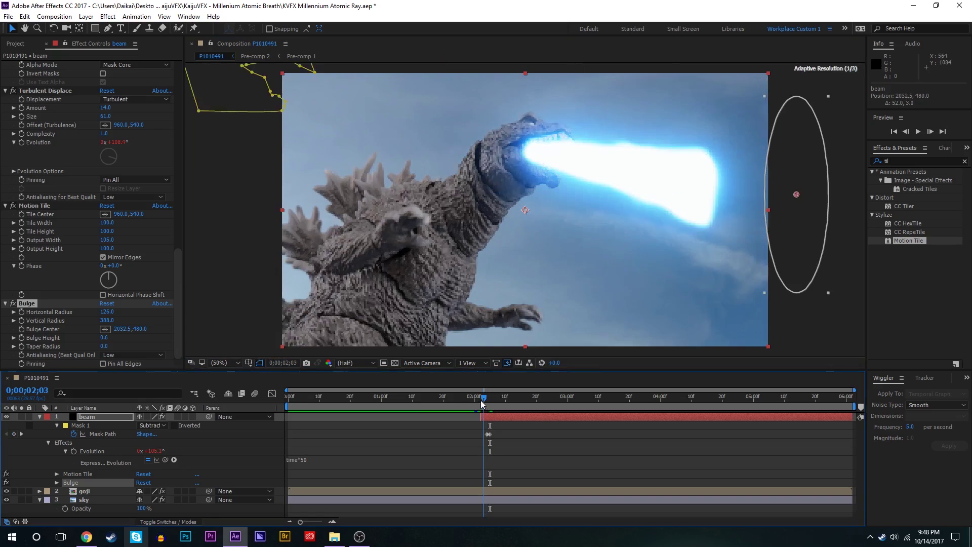
{"action": "key", "text": "Page_Down"}
{"action": "key", "text": "Page_Down"}
{"action": "key", "text": "Page_Down"}
{"action": "key", "text": "Page_Down"}
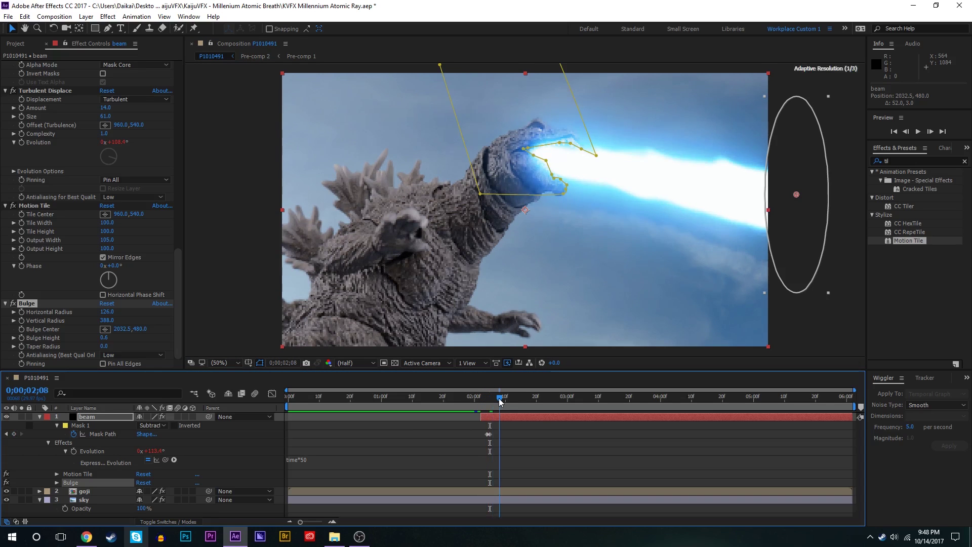
{"action": "left_click_drag", "start_coordinate": [796, 195], "coordinate": [428, 126]}
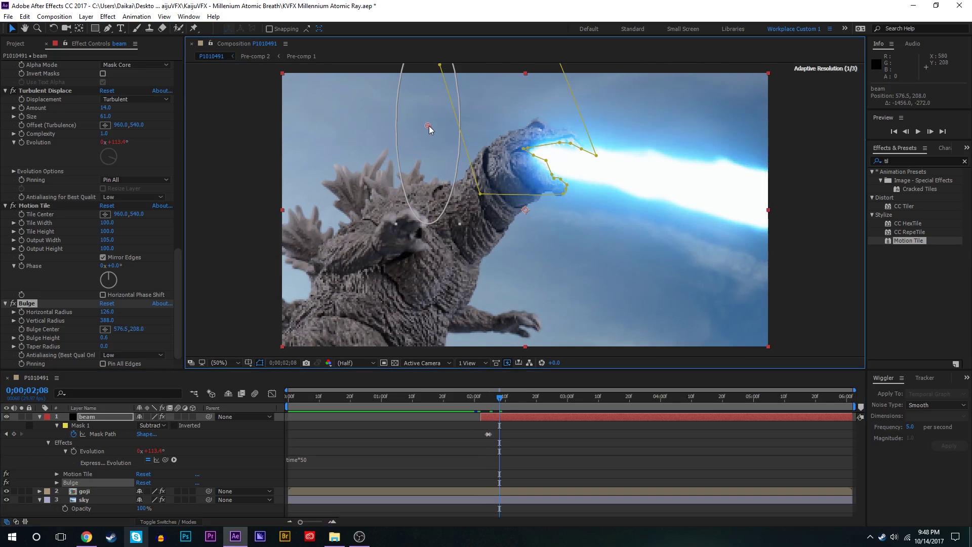
{"action": "left_click", "coordinate": [21, 329]}
{"action": "key", "text": "u"}
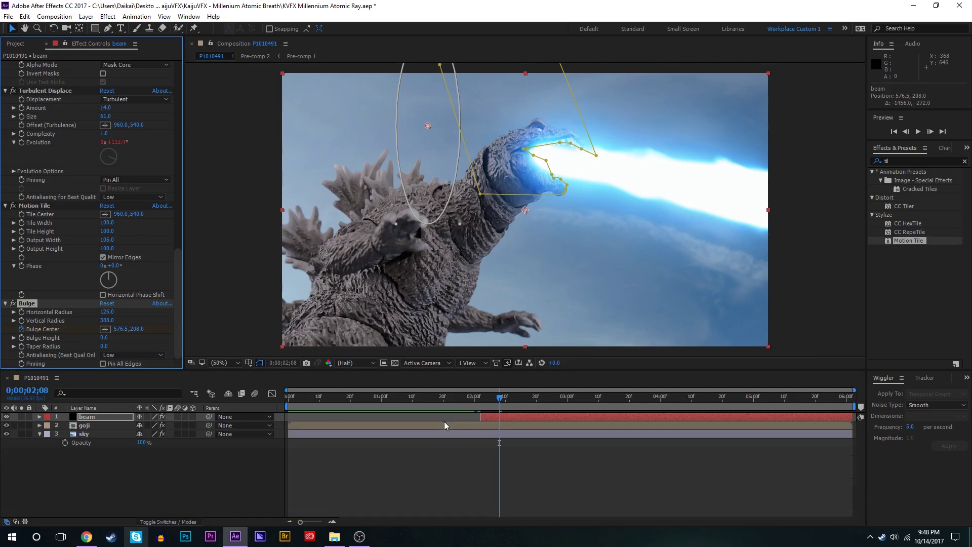
{"action": "key", "text": "u"}
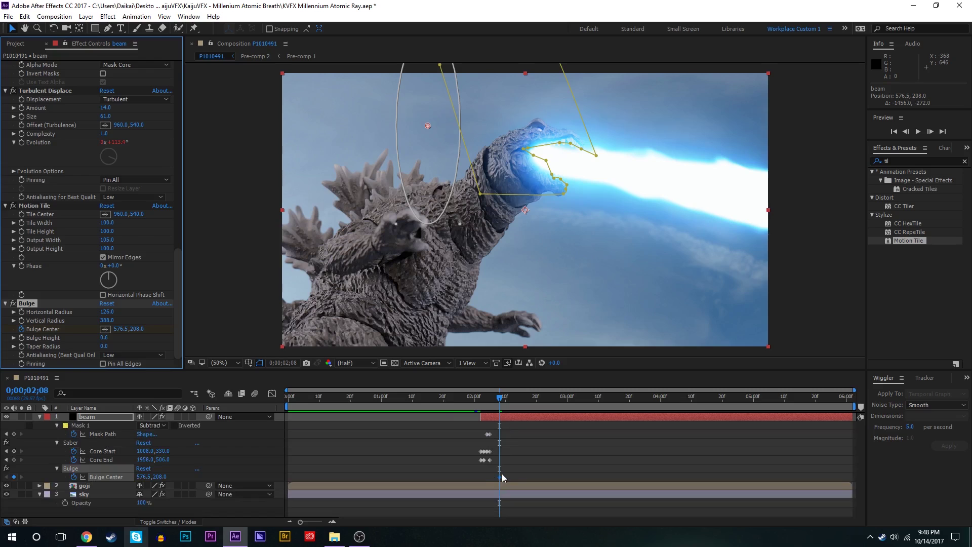
Step: Add a second Bulge Center keyframe beyond the frame at about 2158.5, 528, and retime it to 0;00;02;27
{"action": "left_click", "coordinate": [504, 399]}
{"action": "left_click_drag", "start_coordinate": [504, 399], "coordinate": [511, 399]}
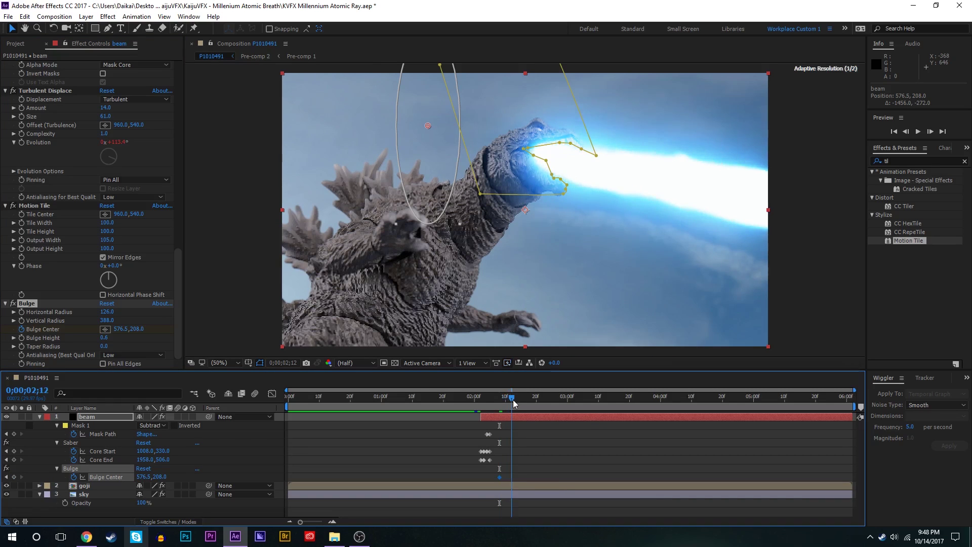
{"action": "left_click_drag", "start_coordinate": [430, 126], "coordinate": [829, 206]}
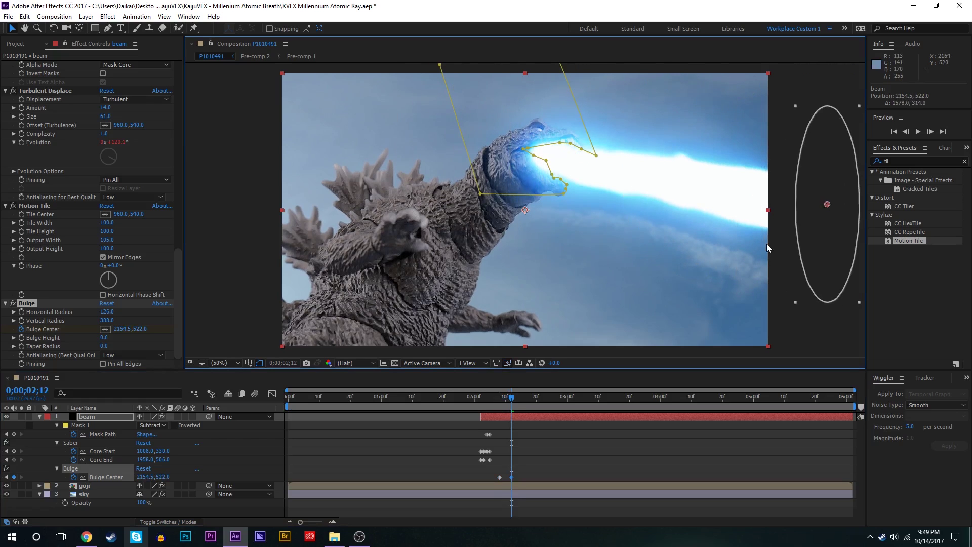
{"action": "left_click_drag", "start_coordinate": [512, 404], "coordinate": [499, 403]}
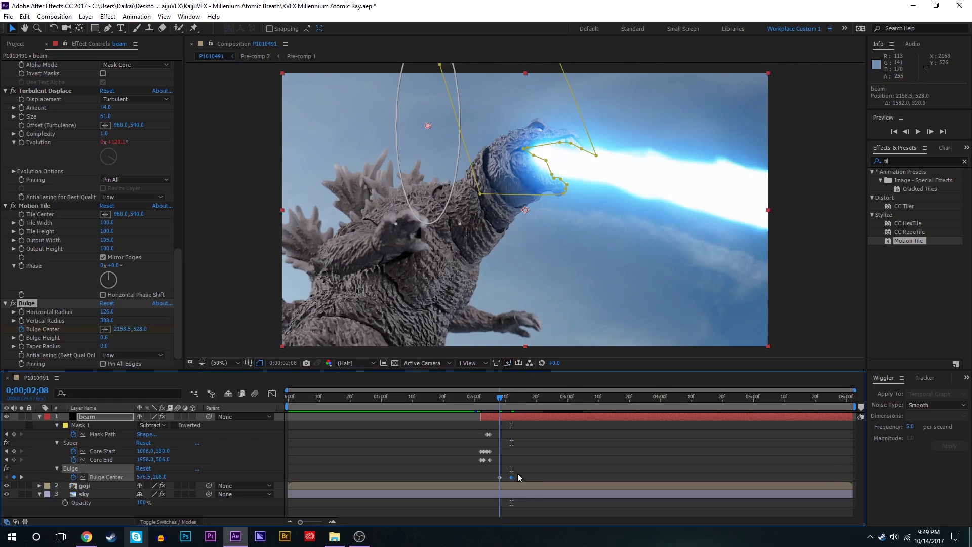
{"action": "left_click_drag", "start_coordinate": [516, 476], "coordinate": [524, 475]}
{"action": "left_click", "coordinate": [489, 405]}
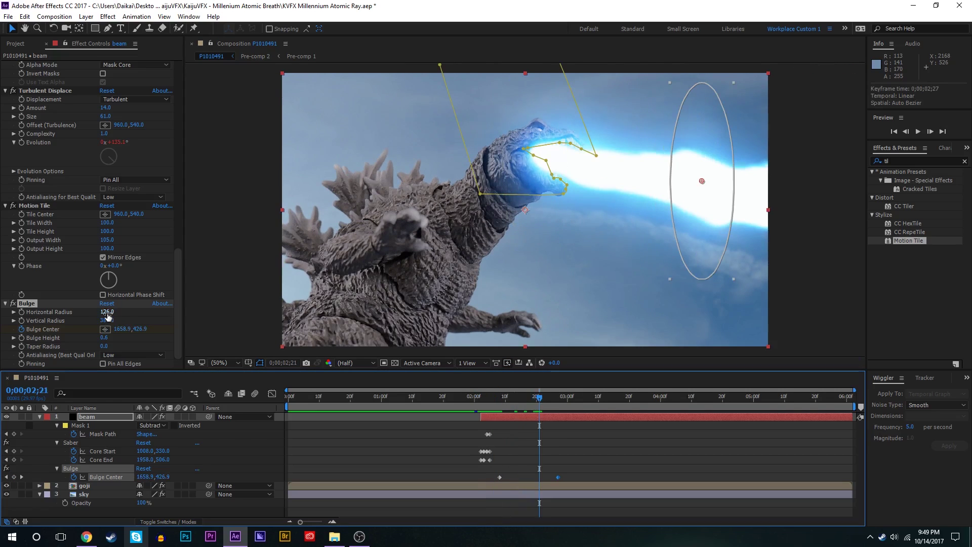
Step: Set the Bulge to a Horizontal Radius of 220, Vertical Radius of 500 and Taper Radius of 14, and preview it travelling along the beam
{"action": "left_click_drag", "start_coordinate": [107, 312], "coordinate": [202, 310]}
{"action": "left_click_drag", "start_coordinate": [104, 346], "coordinate": [89, 355]}
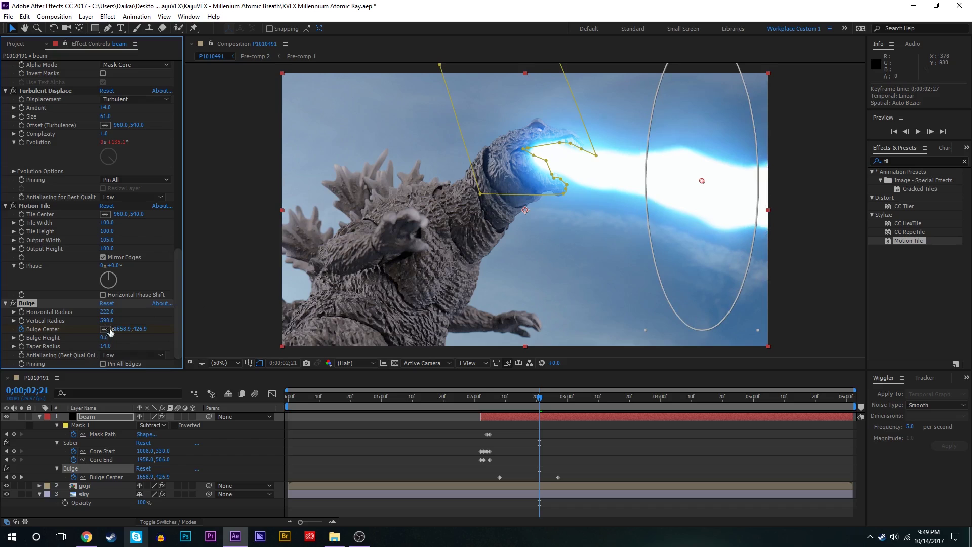
{"action": "left_click_drag", "start_coordinate": [539, 398], "coordinate": [472, 400]}
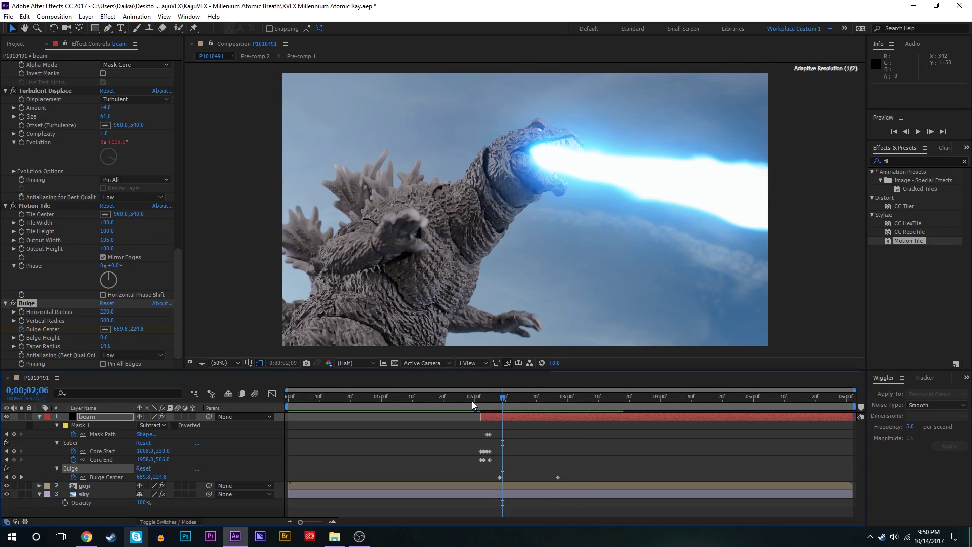
{"action": "left_click", "coordinate": [542, 403]}
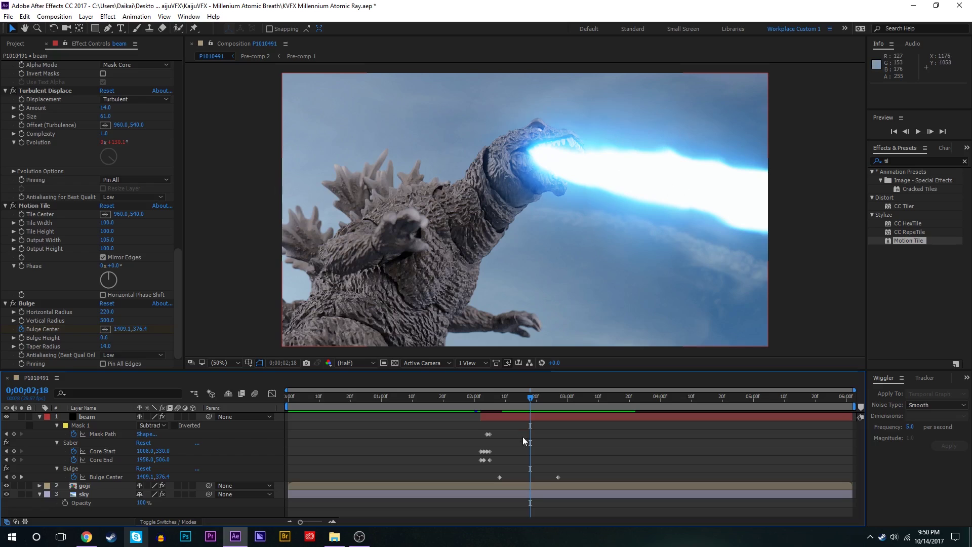
Step: Keyframe the Bulge Center at 0;00;03;18 and paste copies of its first two keyframes at 0;00;03;19
{"action": "left_click_drag", "start_coordinate": [532, 404], "coordinate": [622, 405]}
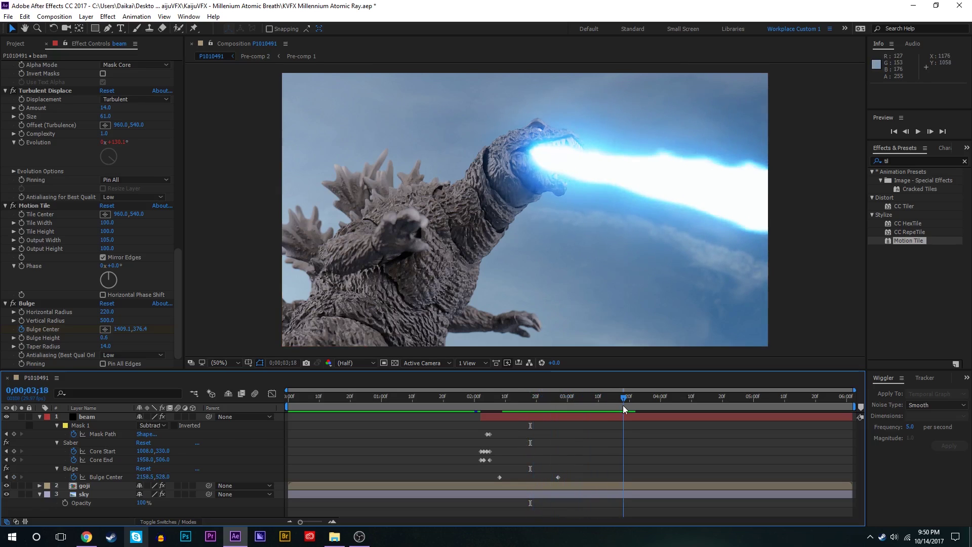
{"action": "left_click", "coordinate": [13, 477]}
{"action": "left_click_drag", "start_coordinate": [573, 469], "coordinate": [490, 478]}
{"action": "key", "text": "ctrl+c"}
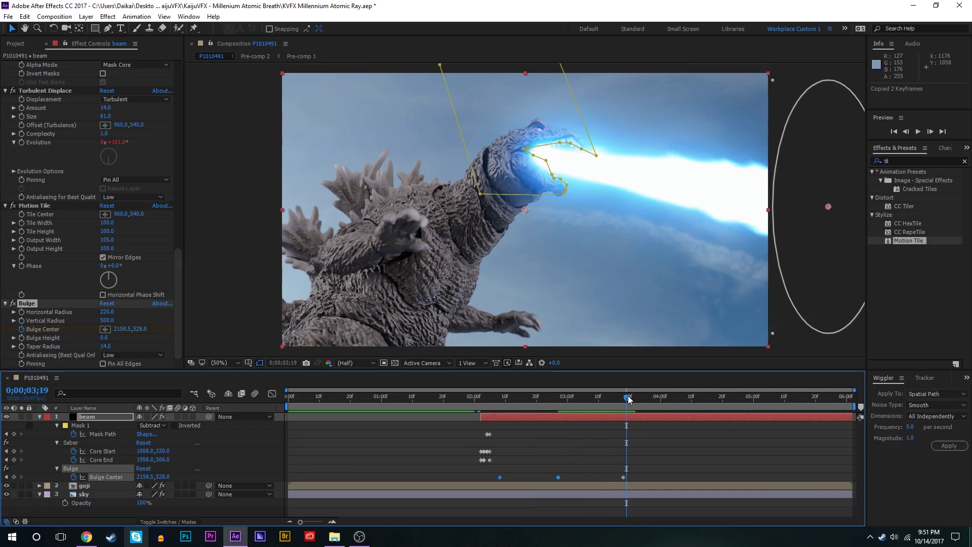
{"action": "left_click", "coordinate": [627, 399]}
{"action": "key", "text": "ctrl+v"}
Step: Copy the last three Bulge Center keyframes, paste them at 0;00;05;04, and preview the repeating bulges along the beam
{"action": "key", "text": "ctrl+c"}
{"action": "left_click", "coordinate": [770, 397]}
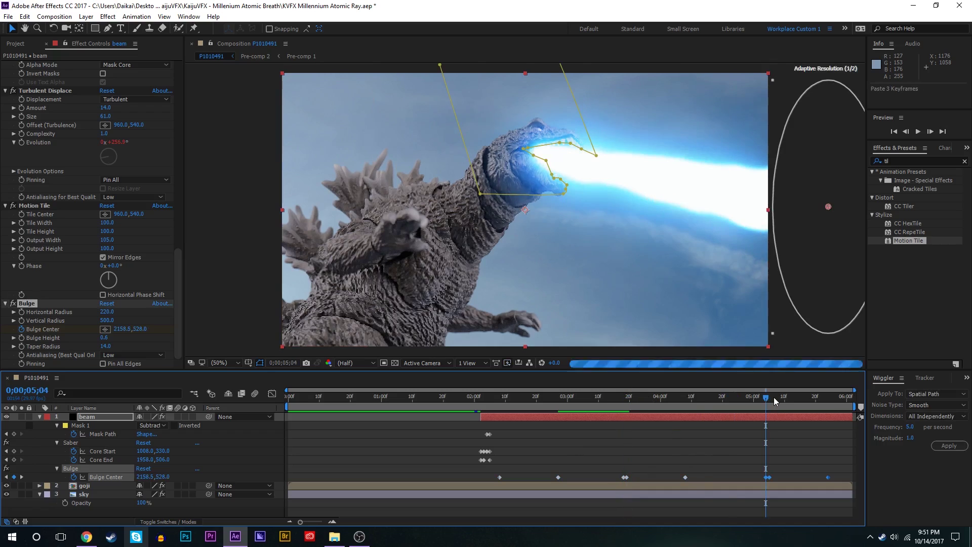
{"action": "key", "text": "ctrl+v"}
{"action": "left_click_drag", "start_coordinate": [700, 399], "coordinate": [463, 412]}
{"action": "key", "text": "space"}
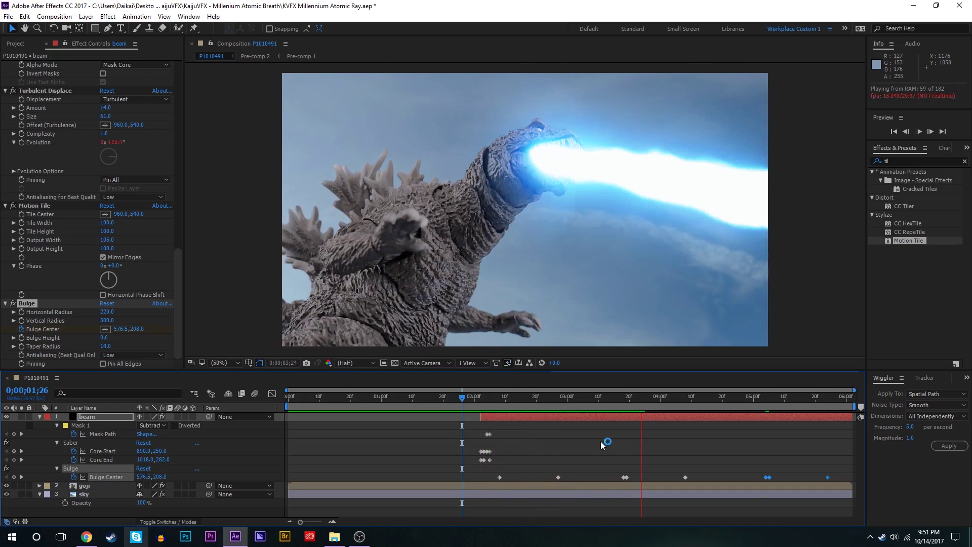
{"action": "mouse_move", "coordinate": [495, 402]}
{"action": "left_mouse_down"}
{"action": "mouse_move", "coordinate": [513, 402]}
{"action": "mouse_move", "coordinate": [497, 402]}
{"action": "left_mouse_up"}
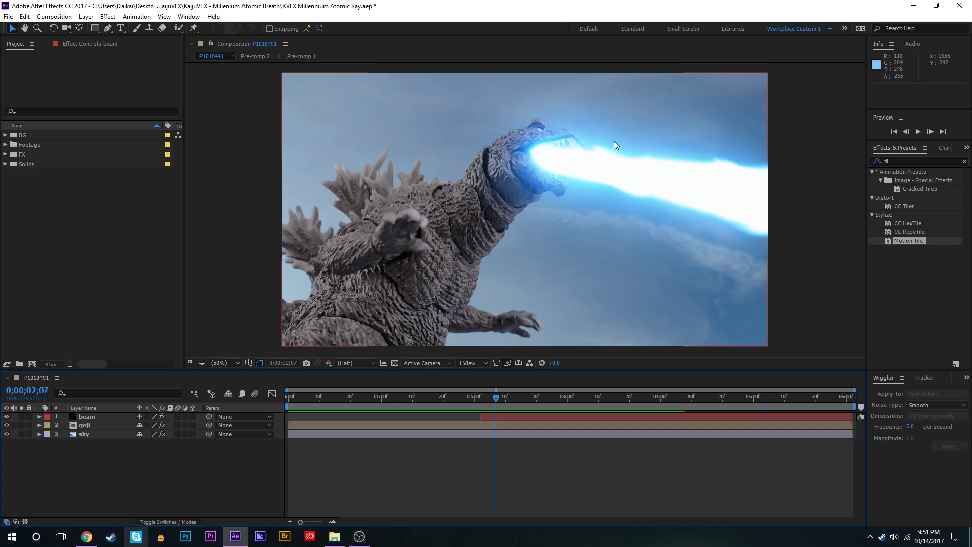
Step: Create a black 1920 × 1080 px solid above the beam layer and shift its start to 0;00;02;02
{"action": "left_click", "coordinate": [482, 399]}
{"action": "key", "text": "ctrl+y"}
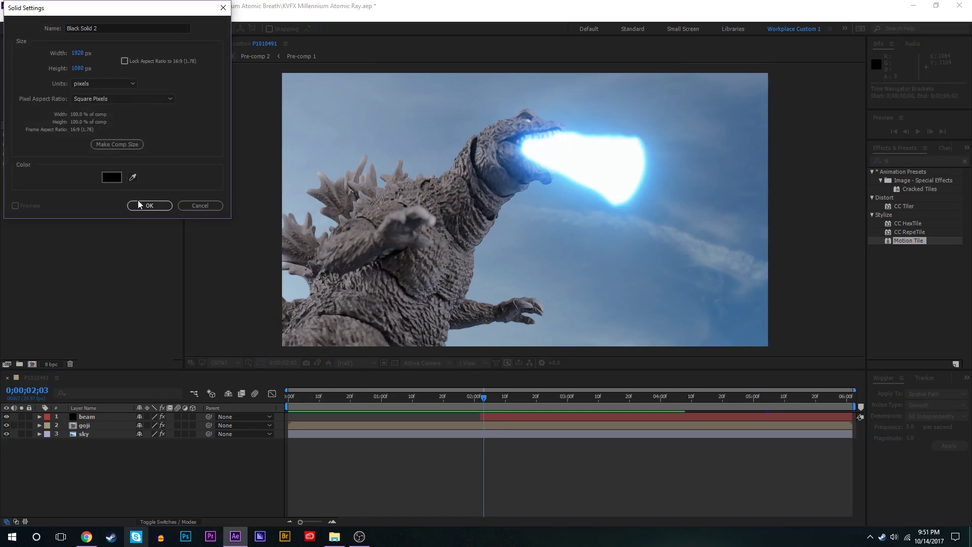
{"action": "left_click", "coordinate": [140, 205]}
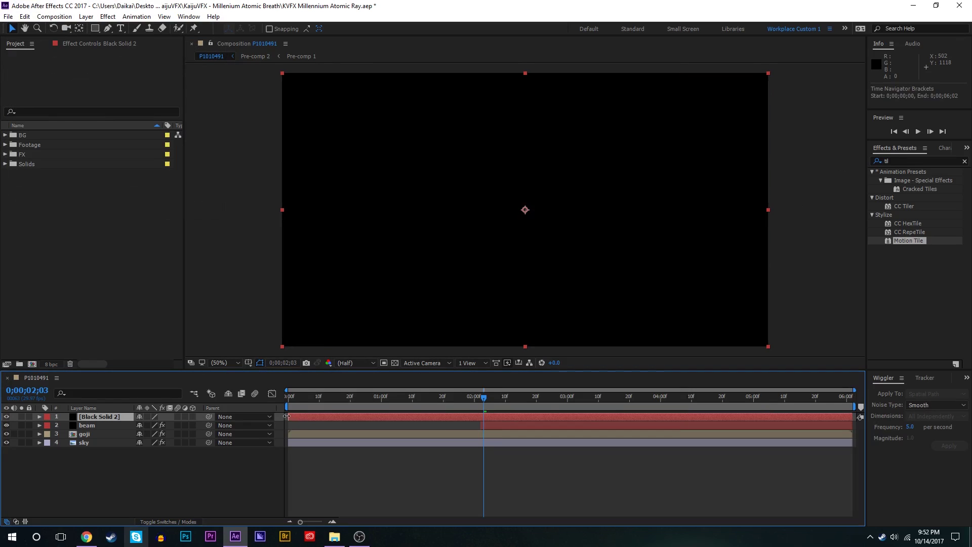
{"action": "left_click_drag", "start_coordinate": [286, 416], "coordinate": [480, 417]}
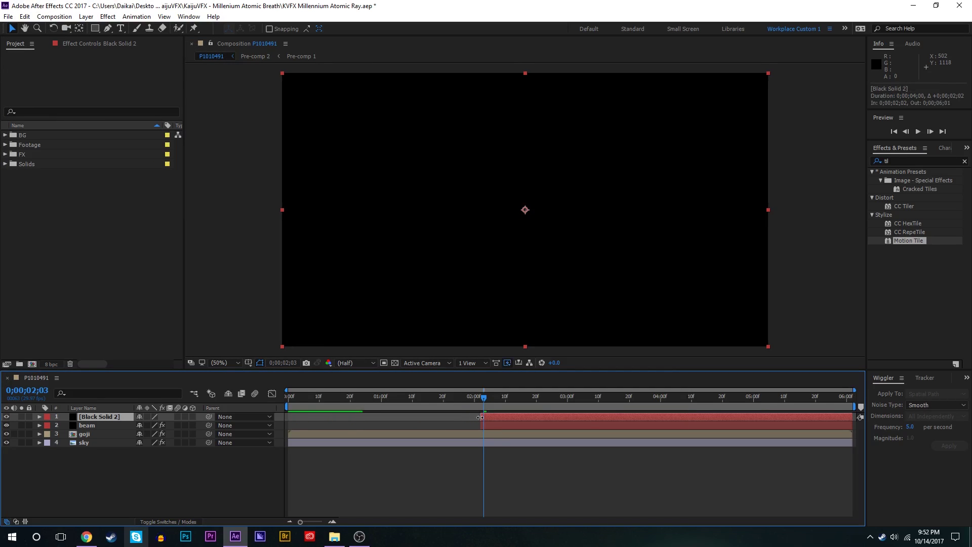
Step: Apply CC Particle World to the new solid, solo the layer, and view its particles at 0;00;03;07
{"action": "left_click", "coordinate": [920, 161]}
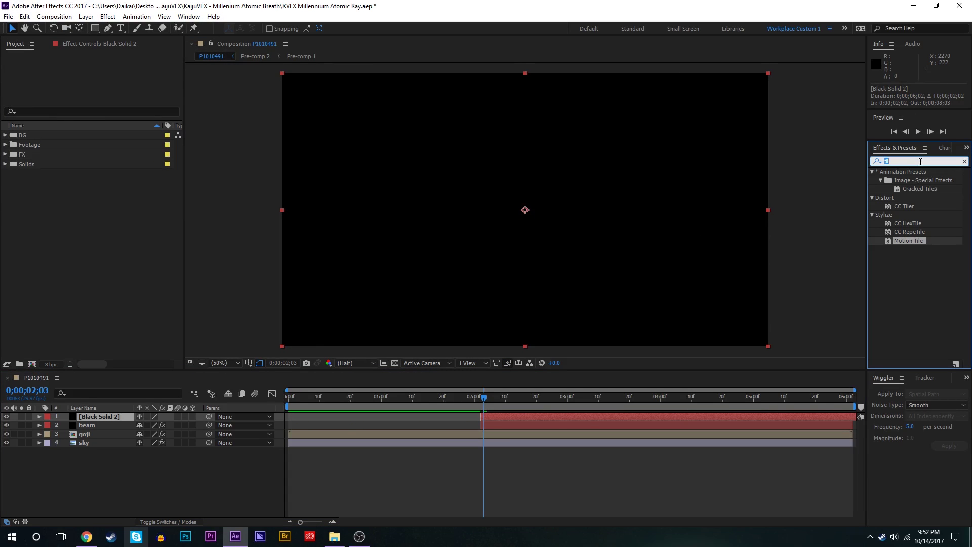
{"action": "type", "text": "art"}
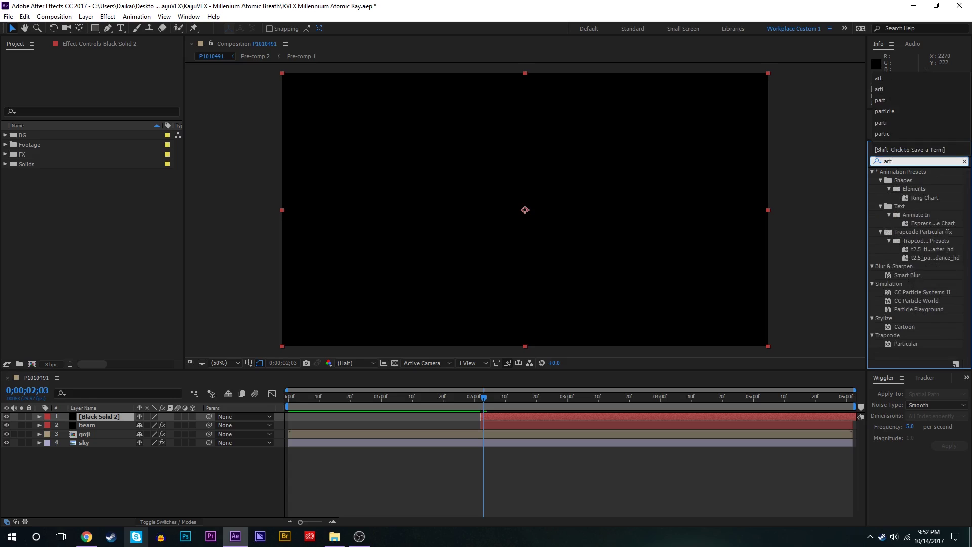
{"action": "double_click", "coordinate": [924, 301]}
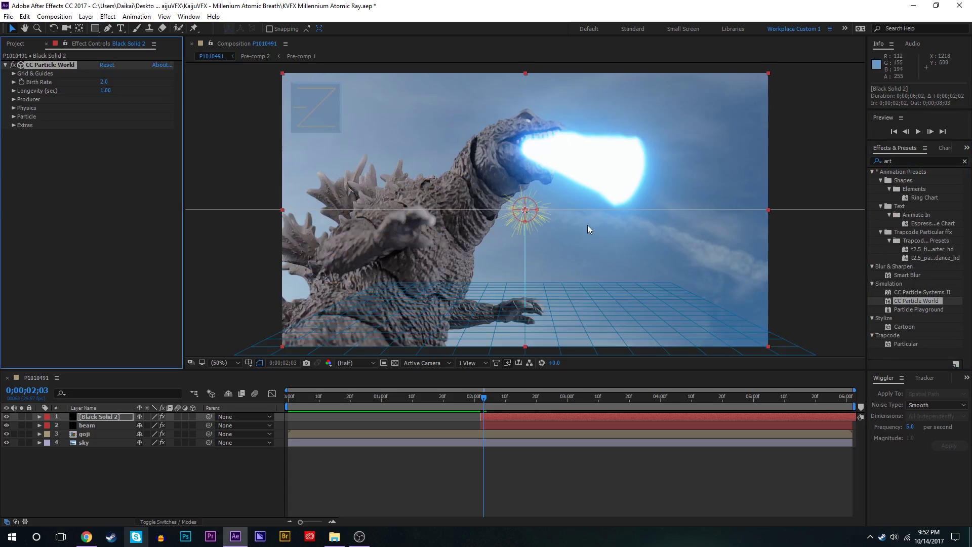
{"action": "left_click", "coordinate": [22, 416]}
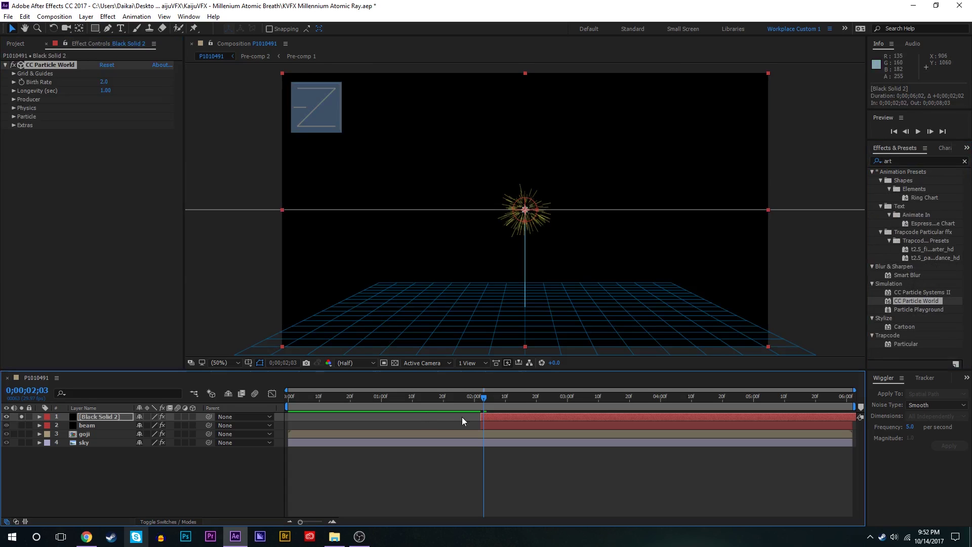
{"action": "left_click_drag", "start_coordinate": [493, 404], "coordinate": [588, 402]}
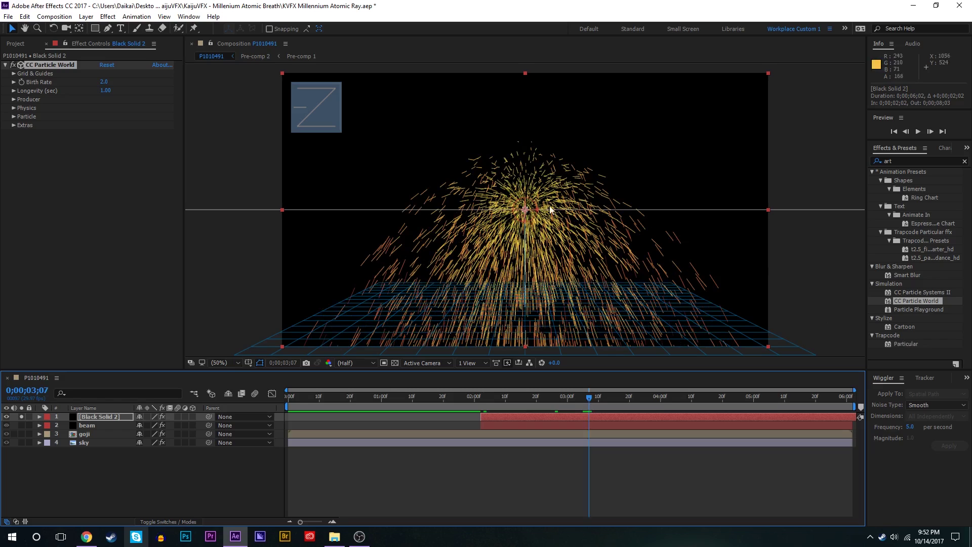
Step: Set the particle Physics Animation to Fire and the Velocity to 0.21
{"action": "left_click", "coordinate": [15, 107]}
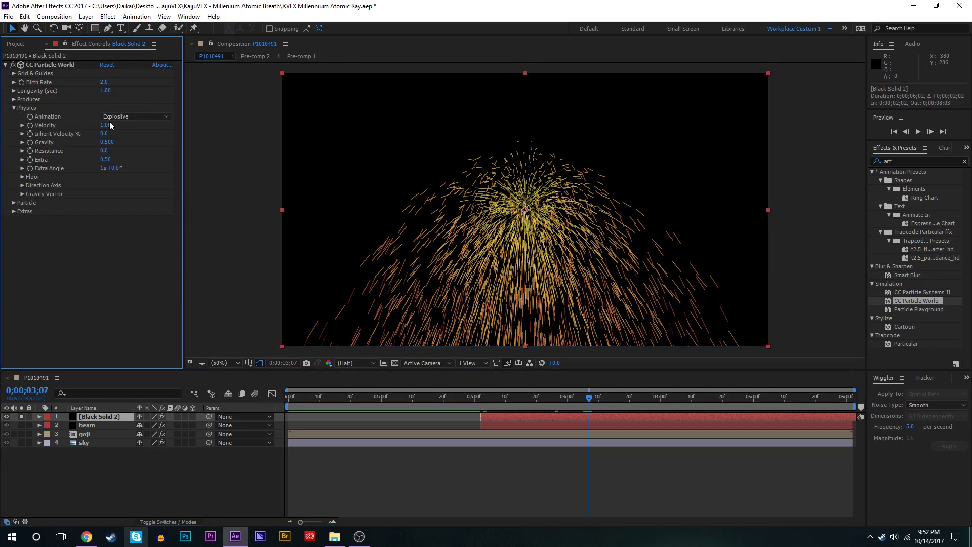
{"action": "left_click", "coordinate": [109, 119]}
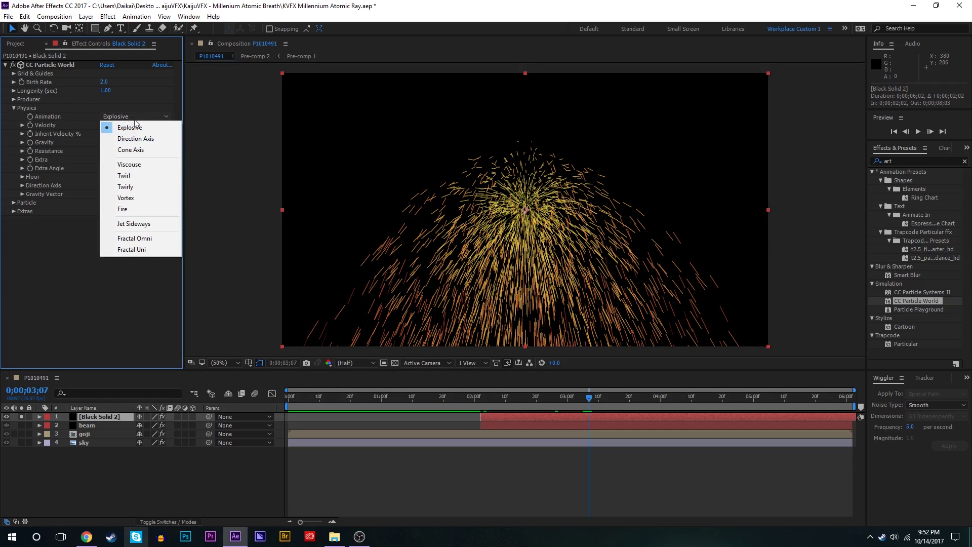
{"action": "left_click", "coordinate": [128, 210]}
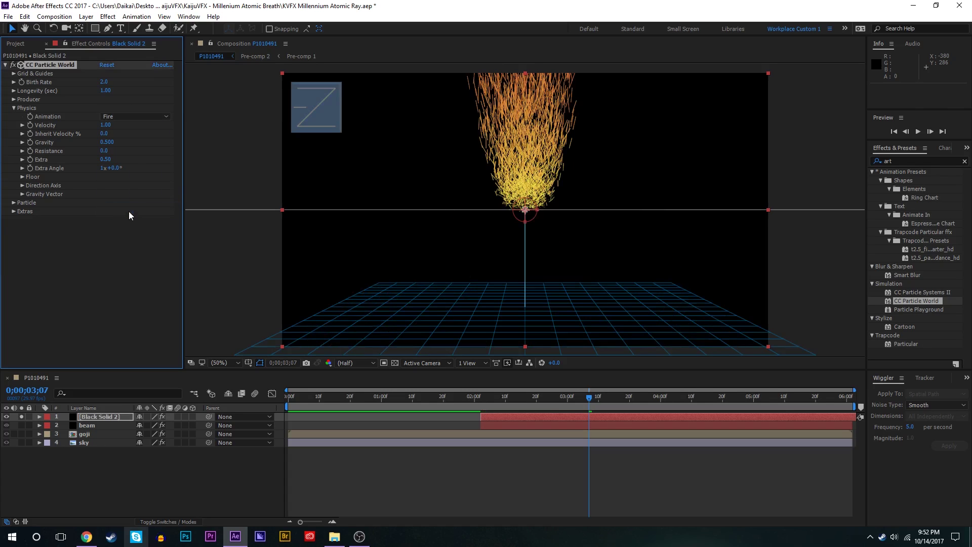
{"action": "left_click_drag", "start_coordinate": [105, 125], "coordinate": [75, 134]}
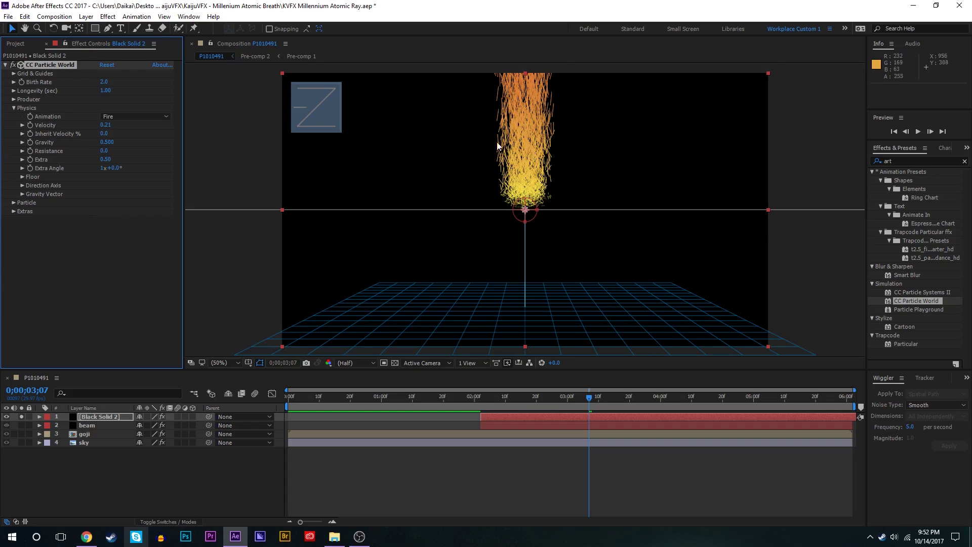
Step: Unsolo the layer, place the particle producer at Godzilla's mouth, and align the stream using Effect Camera Rotation X 180° and Rotation Z -78°
{"action": "left_click", "coordinate": [14, 212]}
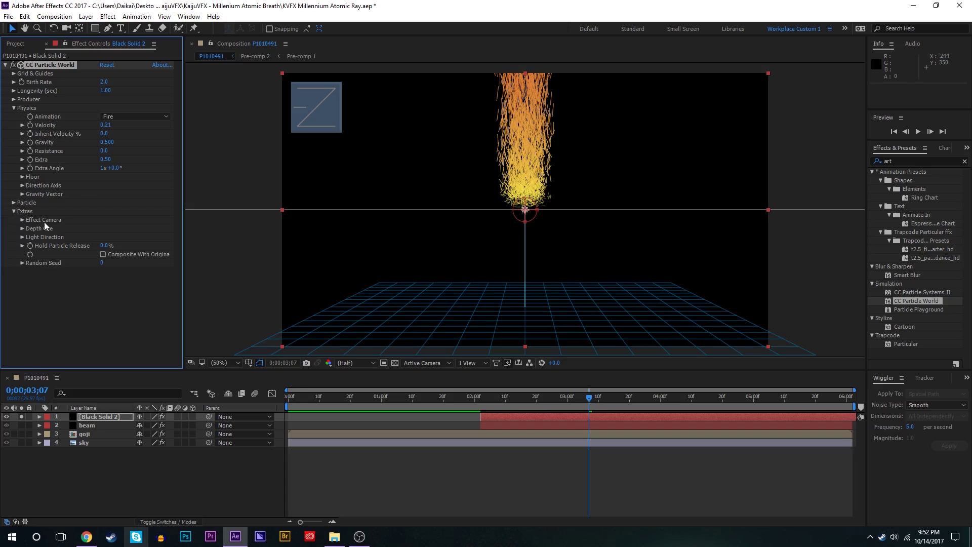
{"action": "left_click", "coordinate": [22, 220]}
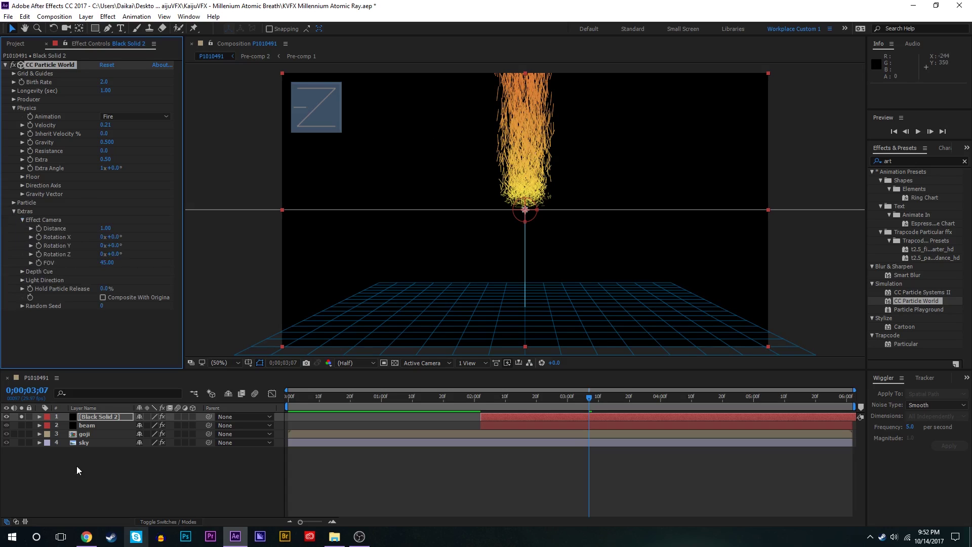
{"action": "left_click", "coordinate": [21, 417]}
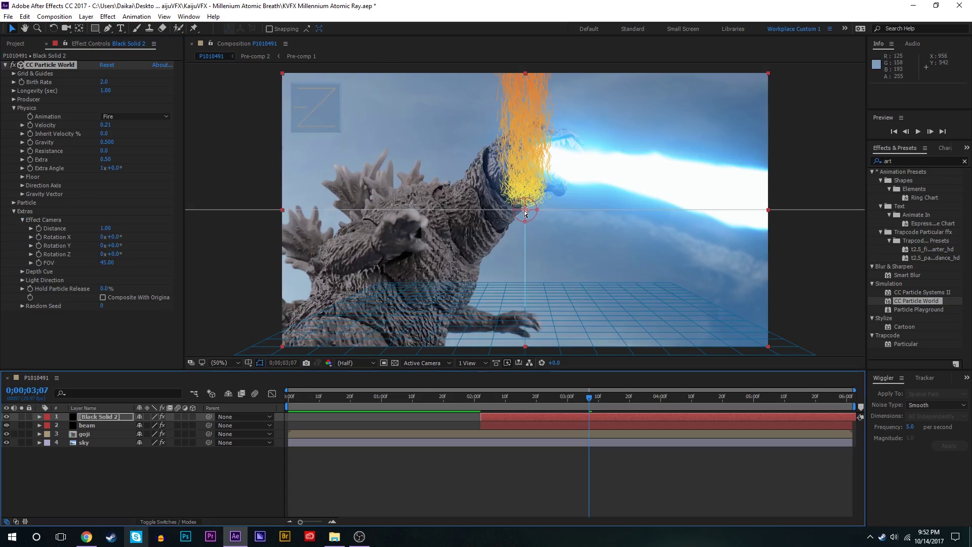
{"action": "left_click_drag", "start_coordinate": [525, 212], "coordinate": [546, 169]}
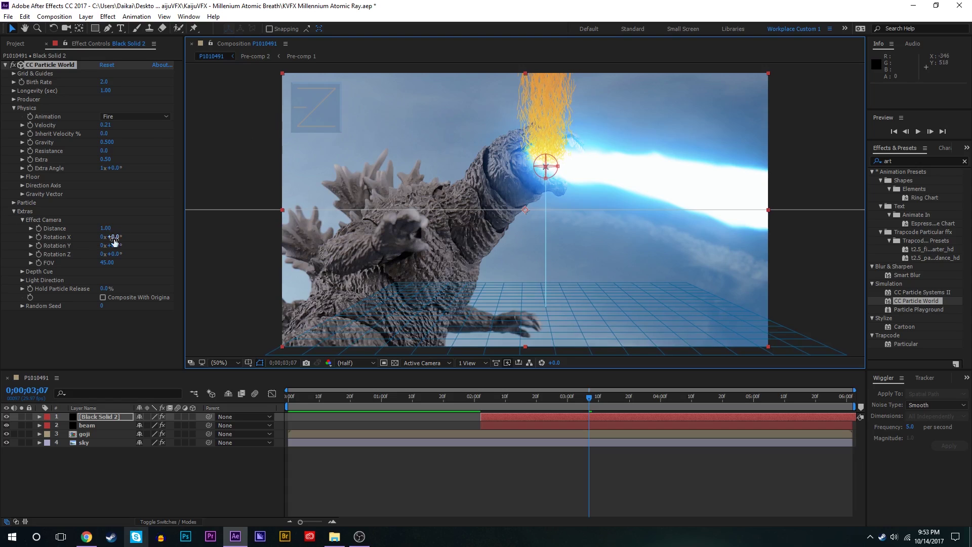
{"action": "mouse_move", "coordinate": [119, 238]}
{"action": "left_mouse_down"}
{"action": "mouse_move", "coordinate": [158, 230]}
{"action": "mouse_move", "coordinate": [133, 253]}
{"action": "mouse_move", "coordinate": [142, 252]}
{"action": "mouse_move", "coordinate": [127, 240]}
{"action": "mouse_move", "coordinate": [86, 258]}
{"action": "left_mouse_up"}
{"action": "key", "text": "ctrl+z"}
{"action": "key", "text": "ctrl+z"}
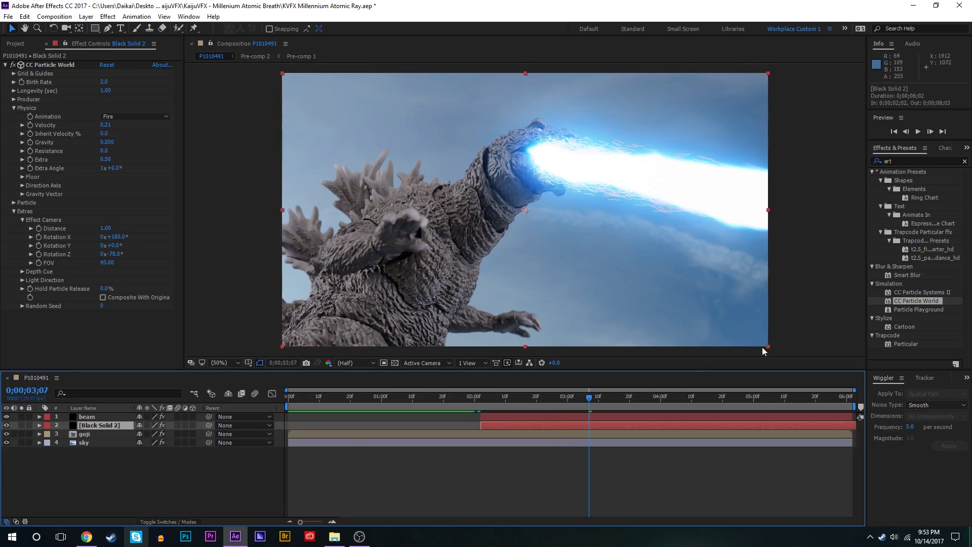
Step: Compare the particle solid above and below the beam, leave it beneath the beam layer, and rename it particles
{"action": "left_click_drag", "start_coordinate": [93, 426], "coordinate": [93, 415]}
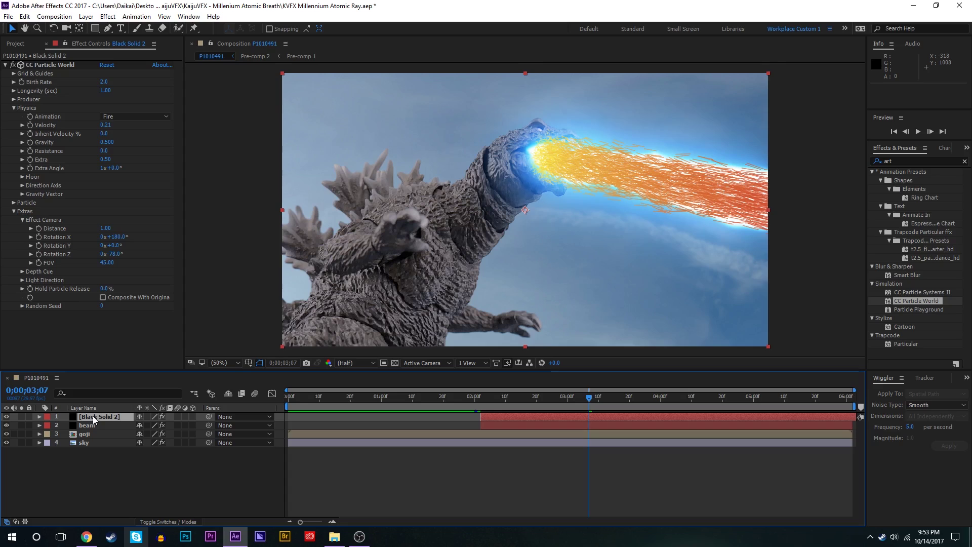
{"action": "left_click_drag", "start_coordinate": [93, 415], "coordinate": [96, 428]}
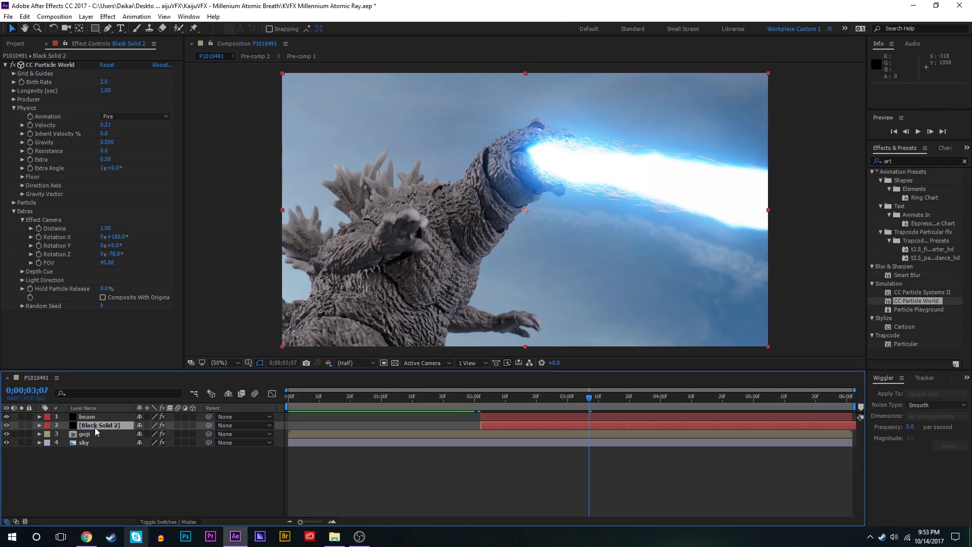
{"action": "right_click", "coordinate": [96, 427]}
{"action": "left_click", "coordinate": [119, 420]}
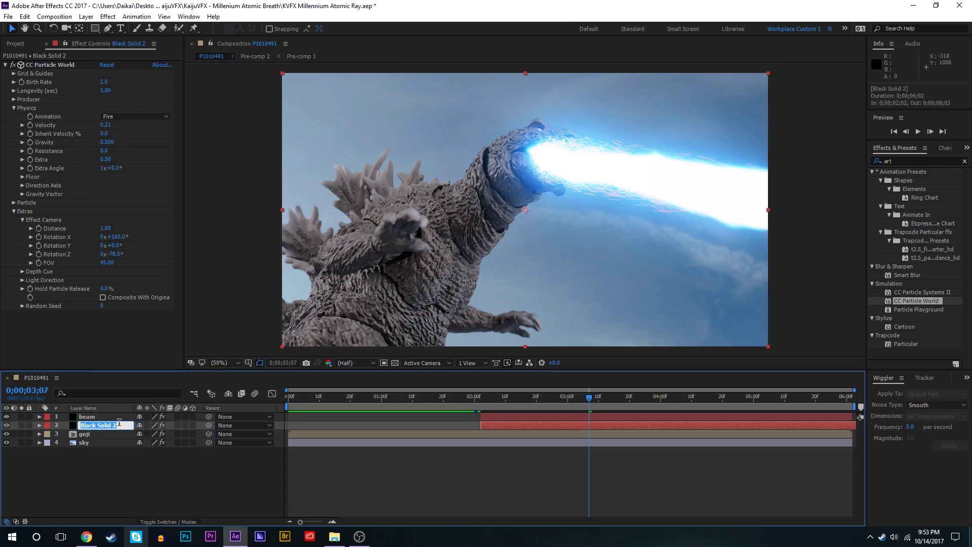
{"action": "type", "text": "particles"}
{"action": "key", "text": "Return"}
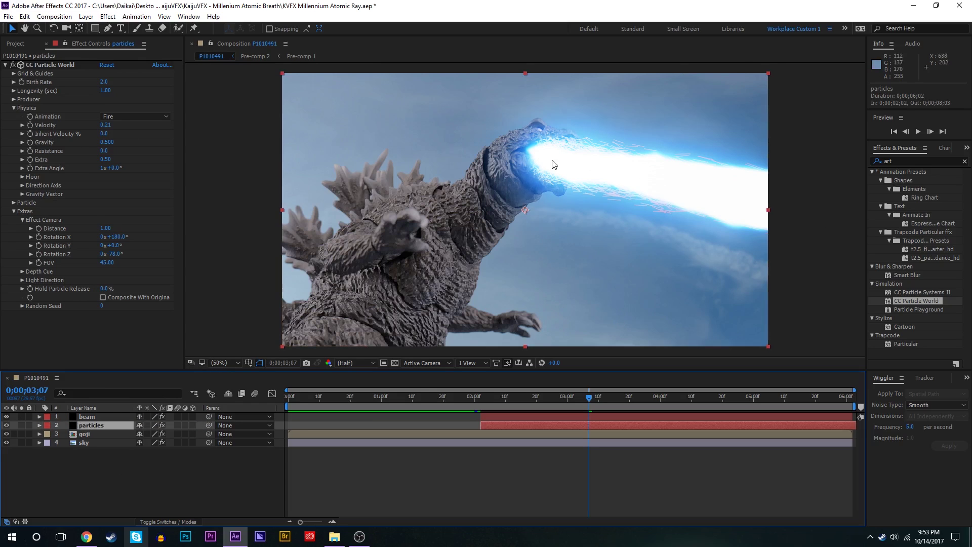
Step: Hide the beam layer and set the producer's Radius X to 0.000, Radius Y to 0.020, Radius Z to 0.010, and Gravity to 2.010
{"action": "left_click", "coordinate": [6, 416]}
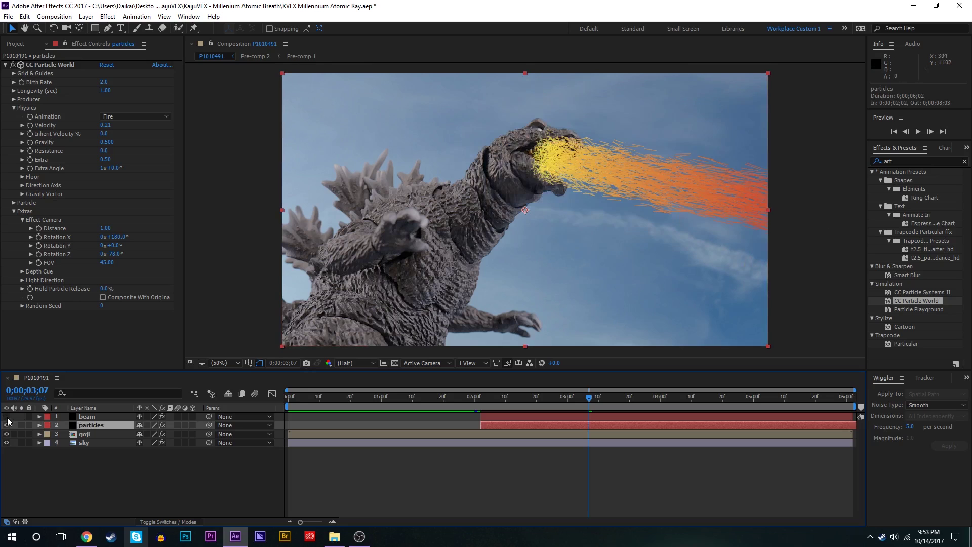
{"action": "left_click", "coordinate": [14, 99]}
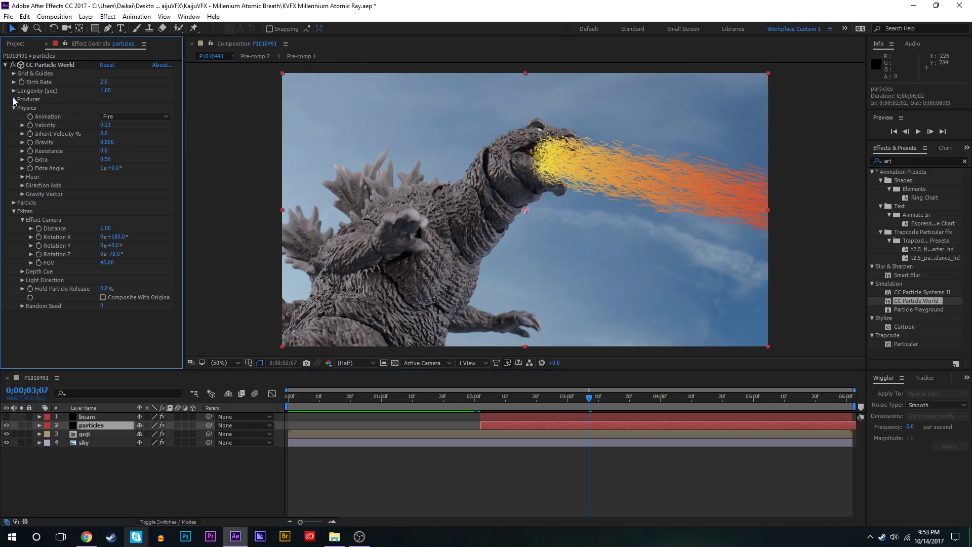
{"action": "left_click_drag", "start_coordinate": [108, 135], "coordinate": [89, 146]}
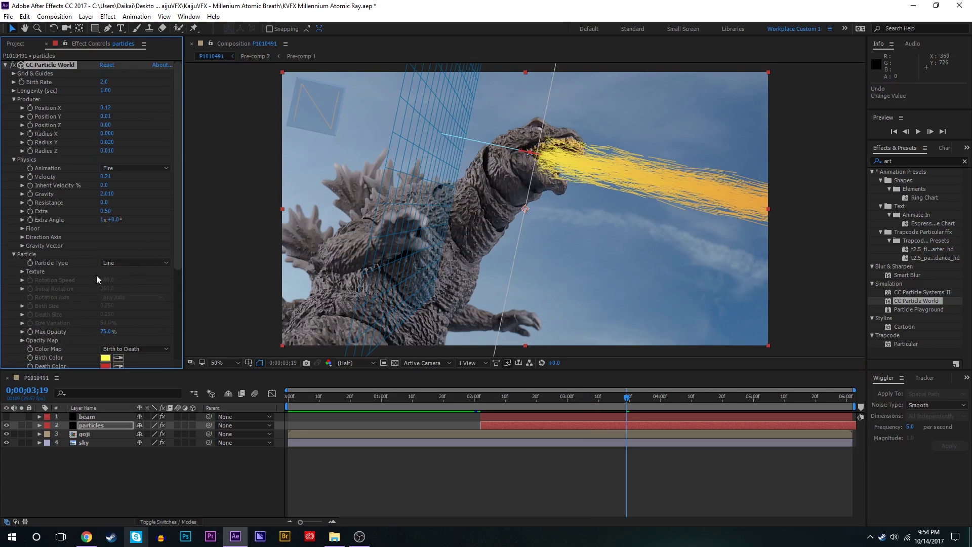
Step: Change the particle type to Faded Sphere, with Birth Rate 9.9, Velocity 1.57, Extra 0.37 and Extra Angle 1x+48°
{"action": "left_click", "coordinate": [114, 262]}
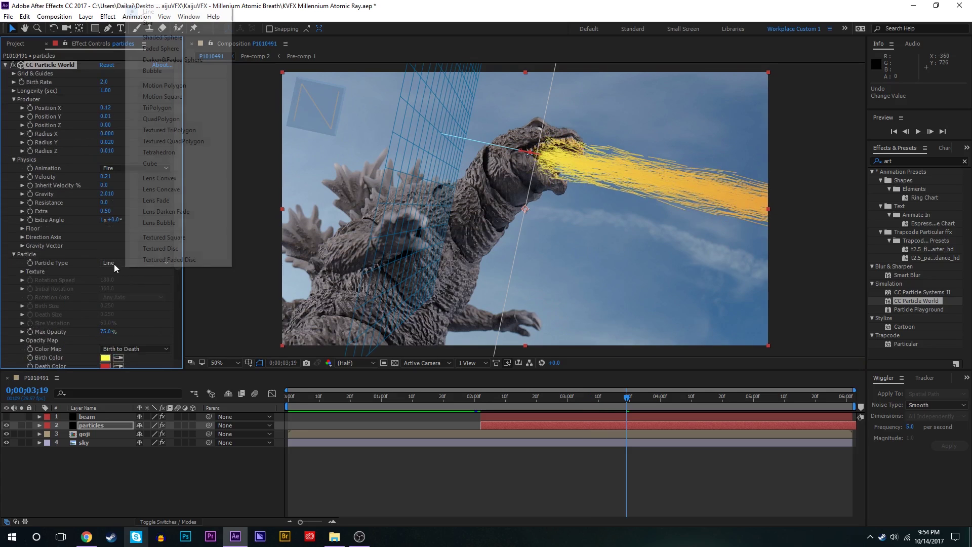
{"action": "left_click", "coordinate": [177, 49]}
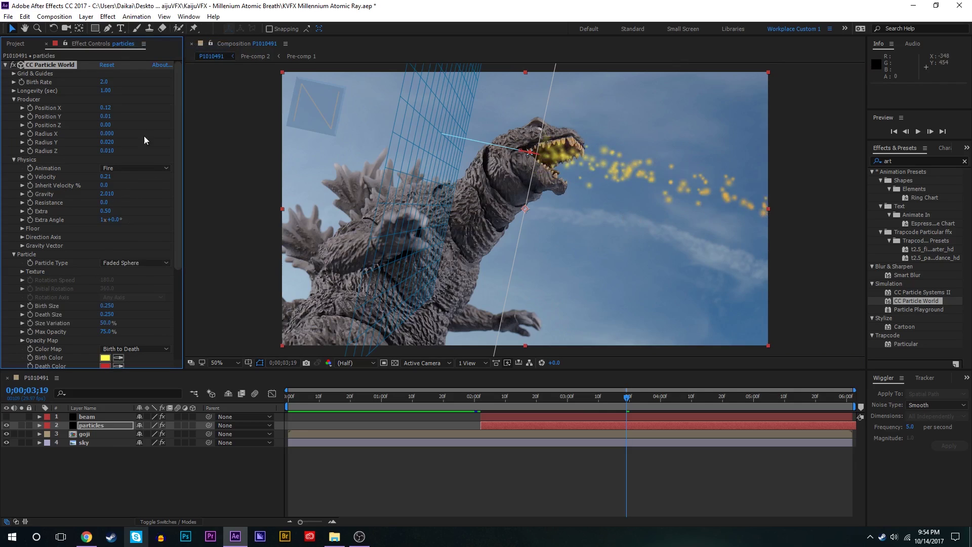
{"action": "left_click_drag", "start_coordinate": [144, 81], "coordinate": [144, 81]}
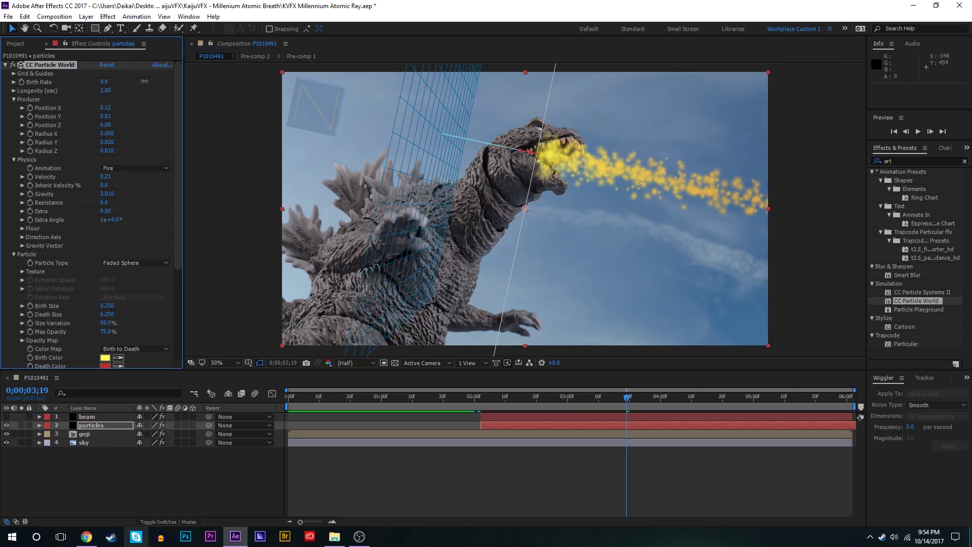
{"action": "left_click_drag", "start_coordinate": [116, 178], "coordinate": [103, 213]}
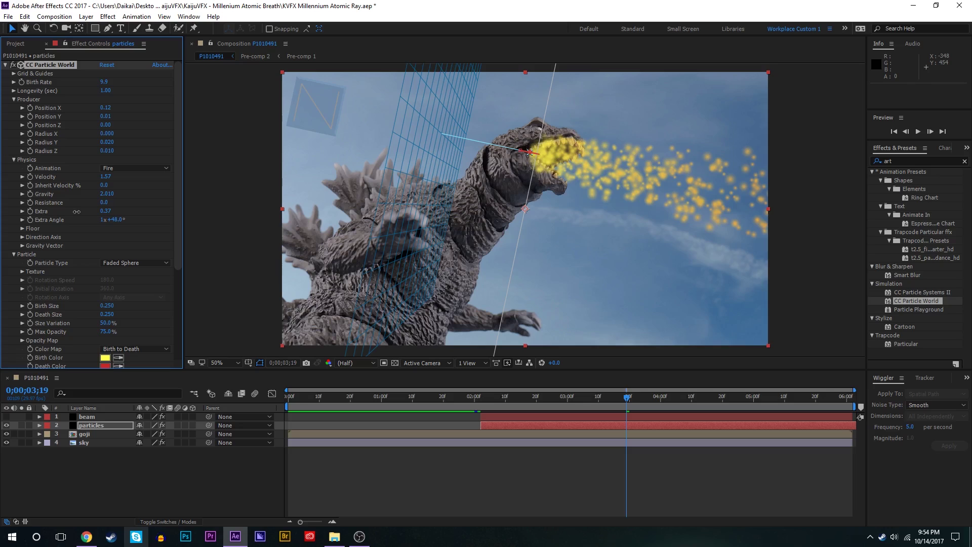
Step: Set the particles' Transfer Mode to Add and change their Birth Color to light blue
{"action": "scroll", "coordinate": [130, 232], "scroll_direction": "down", "scroll_amount": 3}
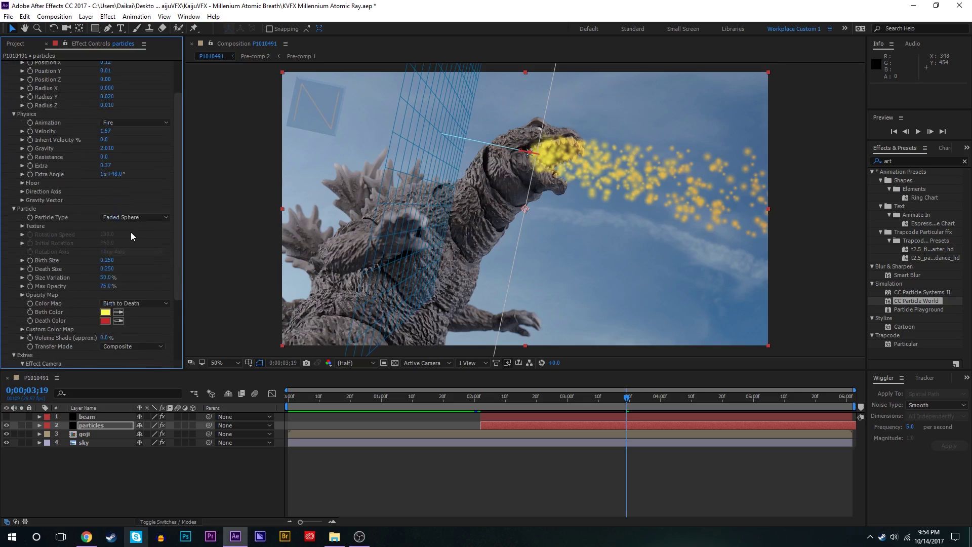
{"action": "left_click", "coordinate": [142, 324]}
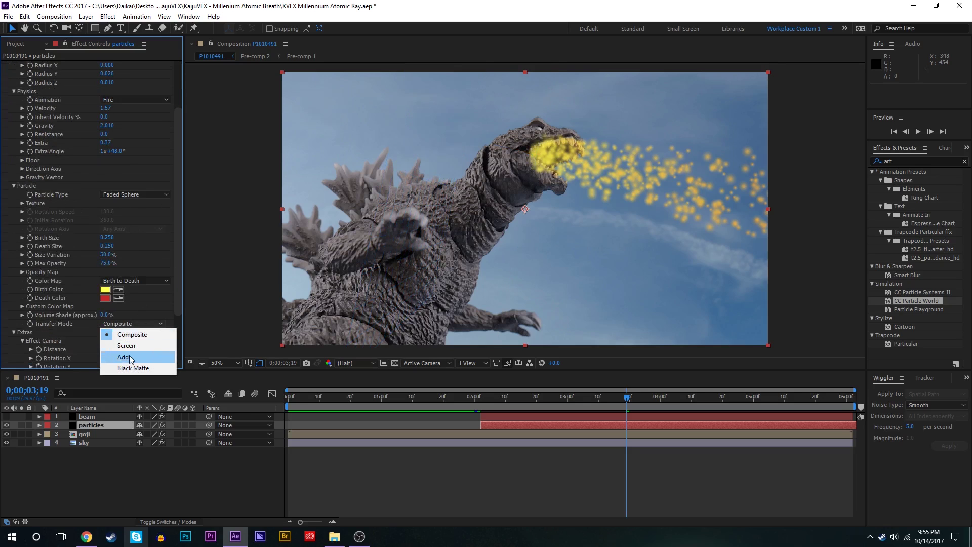
{"action": "left_click", "coordinate": [127, 356]}
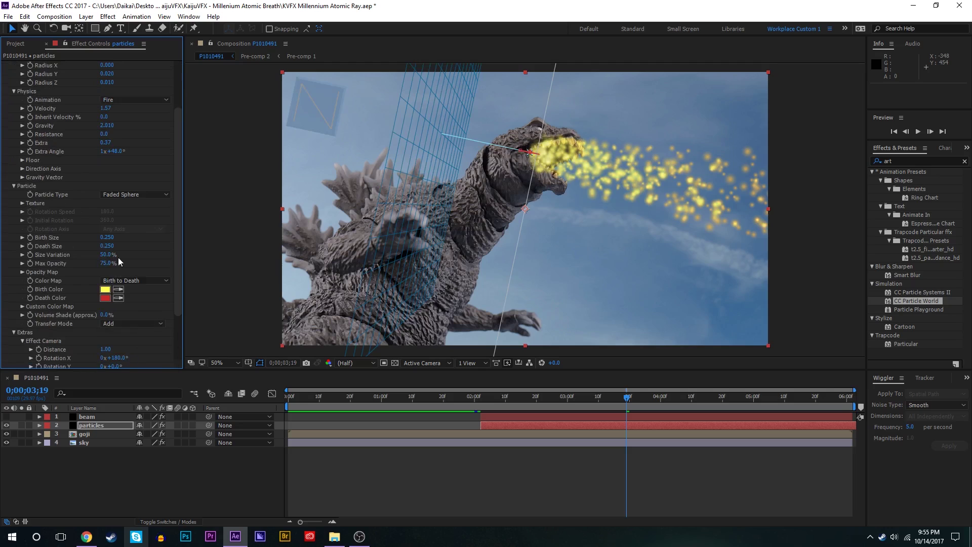
{"action": "left_click", "coordinate": [105, 289]}
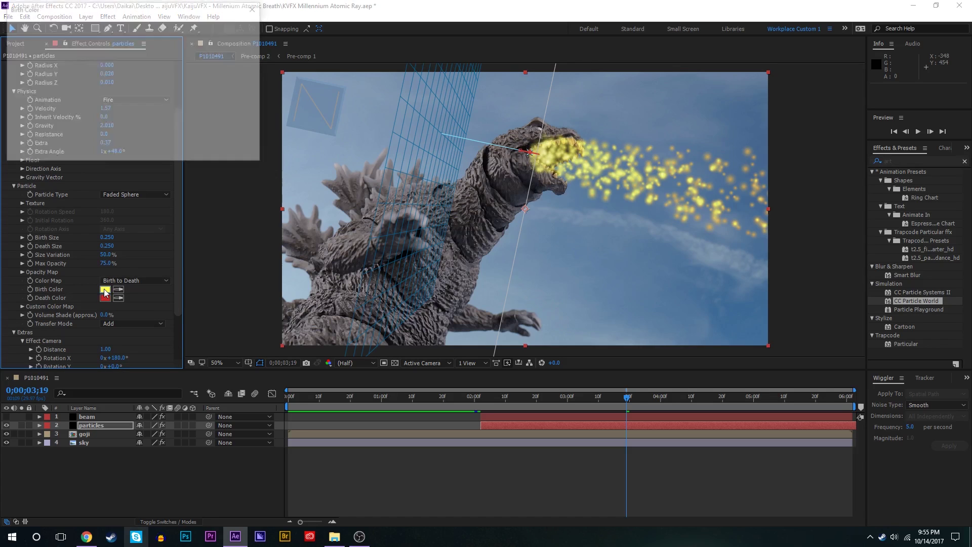
{"action": "left_click_drag", "start_coordinate": [153, 132], "coordinate": [154, 87]}
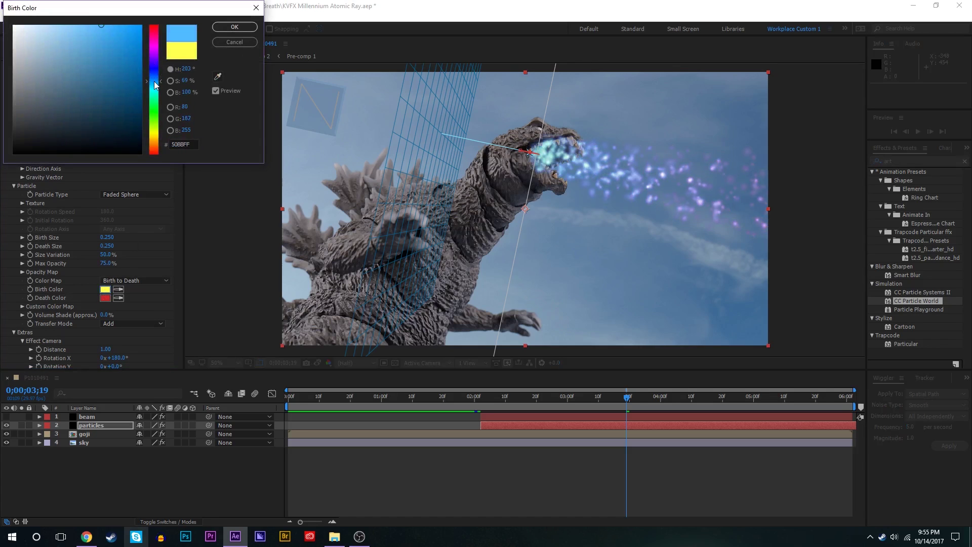
{"action": "left_click", "coordinate": [233, 28]}
Step: Sample the Birth Color for the particles' Death Color, and adjust the Death Color to a deeper blue
{"action": "left_click", "coordinate": [119, 299]}
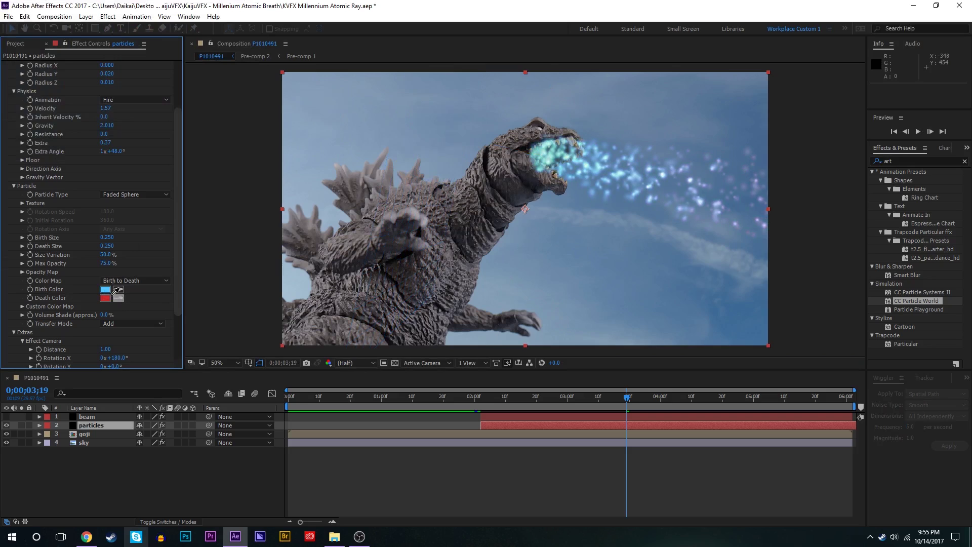
{"action": "left_click", "coordinate": [106, 290]}
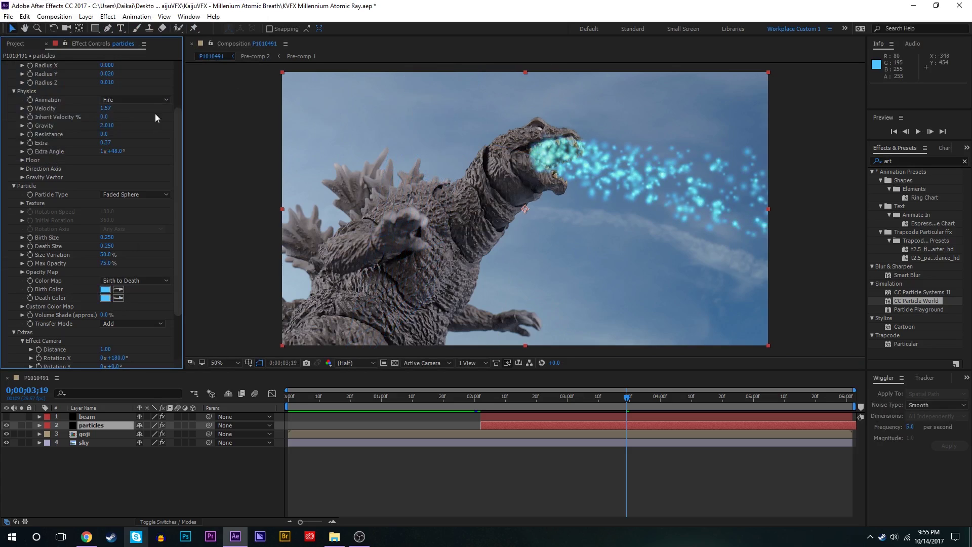
{"action": "left_click", "coordinate": [105, 298]}
{"action": "left_click_drag", "start_coordinate": [40, 56], "coordinate": [2, 5]}
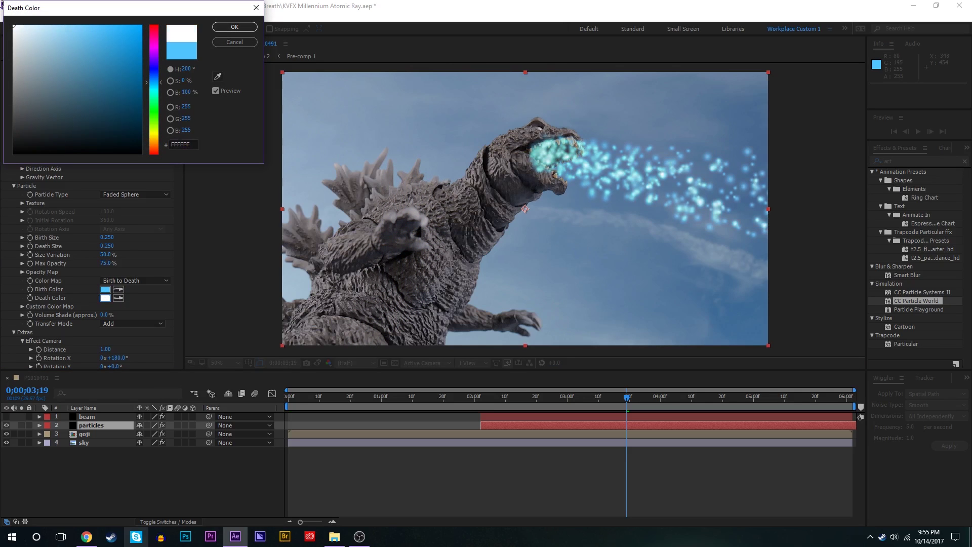
{"action": "mouse_move", "coordinate": [91, 55]}
{"action": "left_mouse_down"}
{"action": "mouse_move", "coordinate": [160, 91]}
{"action": "mouse_move", "coordinate": [151, 80]}
{"action": "mouse_move", "coordinate": [157, 39]}
{"action": "mouse_move", "coordinate": [114, 31]}
{"action": "left_mouse_up"}
{"action": "left_click", "coordinate": [234, 27]}
Step: Set the particles' Birth Size to 0.080 and Death Size to 0.490
{"action": "scroll", "coordinate": [150, 177], "scroll_direction": "up", "scroll_amount": 3}
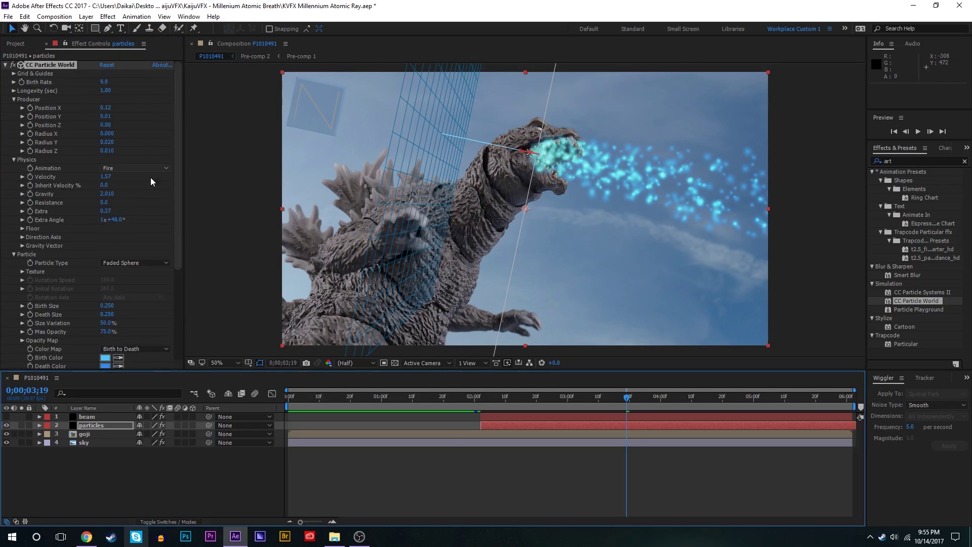
{"action": "scroll", "coordinate": [131, 211], "scroll_direction": "down", "scroll_amount": 1}
{"action": "scroll", "coordinate": [131, 214], "scroll_direction": "down", "scroll_amount": 3}
{"action": "left_click_drag", "start_coordinate": [107, 214], "coordinate": [107, 234]}
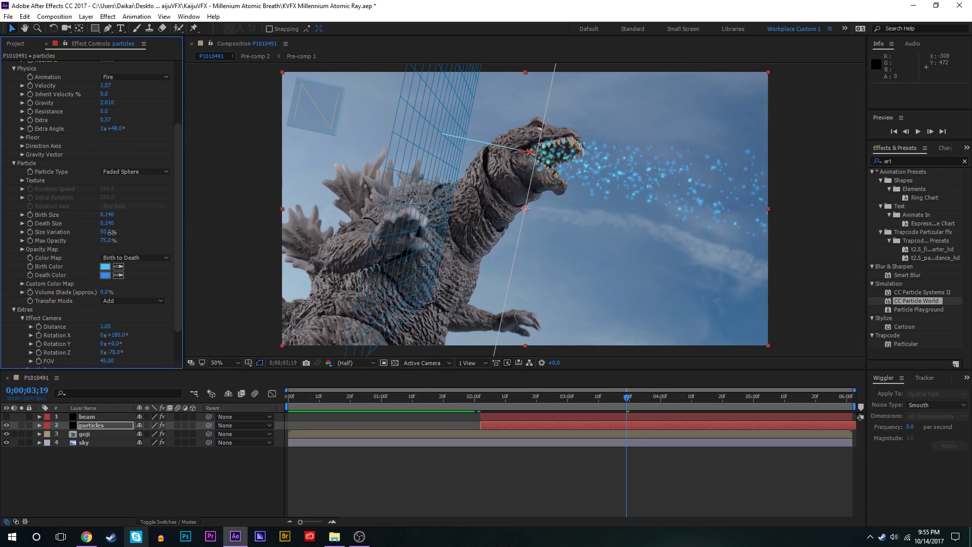
{"action": "mouse_move", "coordinate": [107, 214]}
{"action": "left_mouse_down"}
{"action": "mouse_move", "coordinate": [99, 219]}
{"action": "mouse_move", "coordinate": [122, 221]}
{"action": "left_mouse_up"}
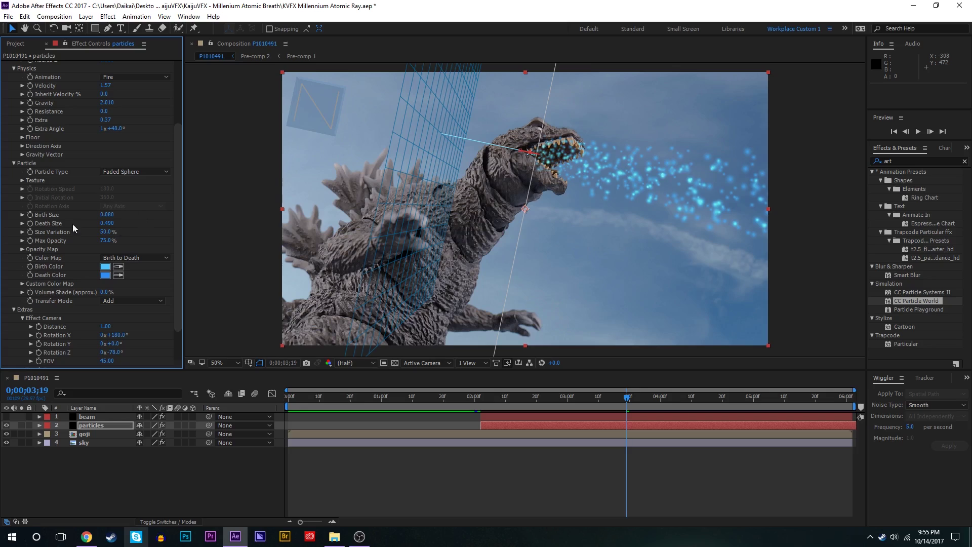
Step: Redraw the particle Opacity Map to peak early and taper off toward death, and check the stream at other frames, including 0;00;03;02
{"action": "left_click", "coordinate": [23, 248]}
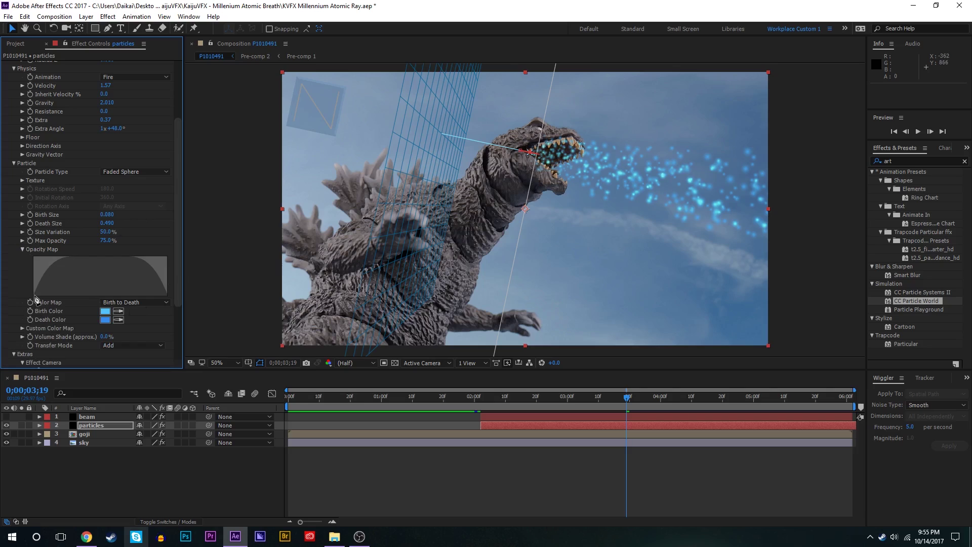
{"action": "mouse_move", "coordinate": [34, 296]}
{"action": "left_mouse_down"}
{"action": "mouse_move", "coordinate": [68, 253]}
{"action": "mouse_move", "coordinate": [83, 253]}
{"action": "mouse_move", "coordinate": [108, 273]}
{"action": "mouse_move", "coordinate": [109, 259]}
{"action": "mouse_move", "coordinate": [114, 279]}
{"action": "mouse_move", "coordinate": [115, 260]}
{"action": "mouse_move", "coordinate": [119, 280]}
{"action": "mouse_move", "coordinate": [174, 306]}
{"action": "left_mouse_up"}
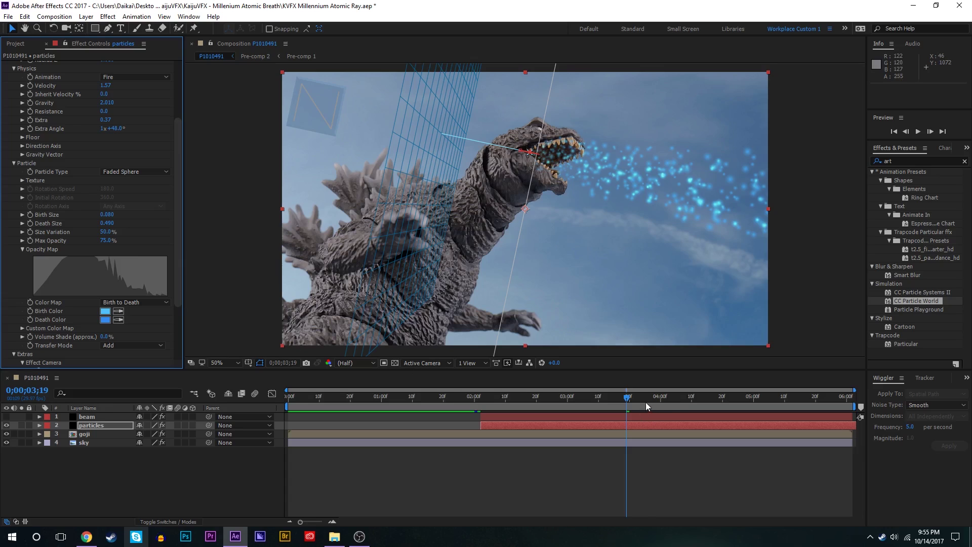
{"action": "left_click", "coordinate": [676, 400]}
{"action": "left_click", "coordinate": [574, 397]}
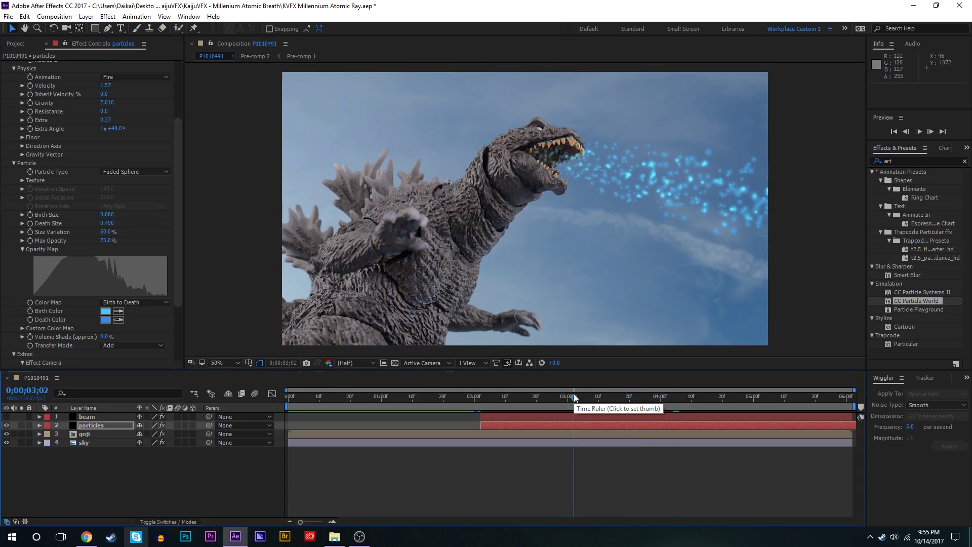
Step: Preview the particles animation from about three seconds, checking the spray out of the creature's mouth
{"action": "left_click_drag", "start_coordinate": [573, 394], "coordinate": [605, 395]}
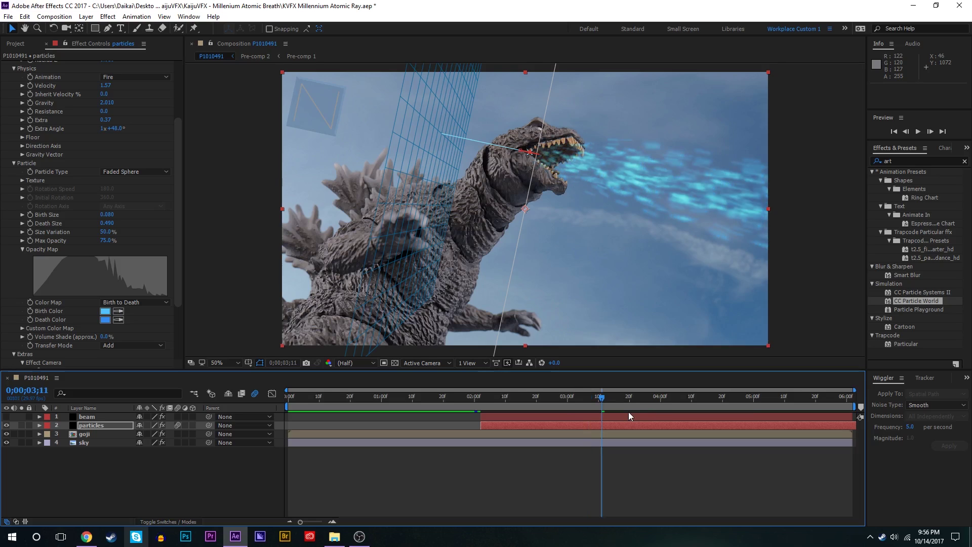
{"action": "left_click", "coordinate": [575, 407]}
{"action": "key", "text": "space"}
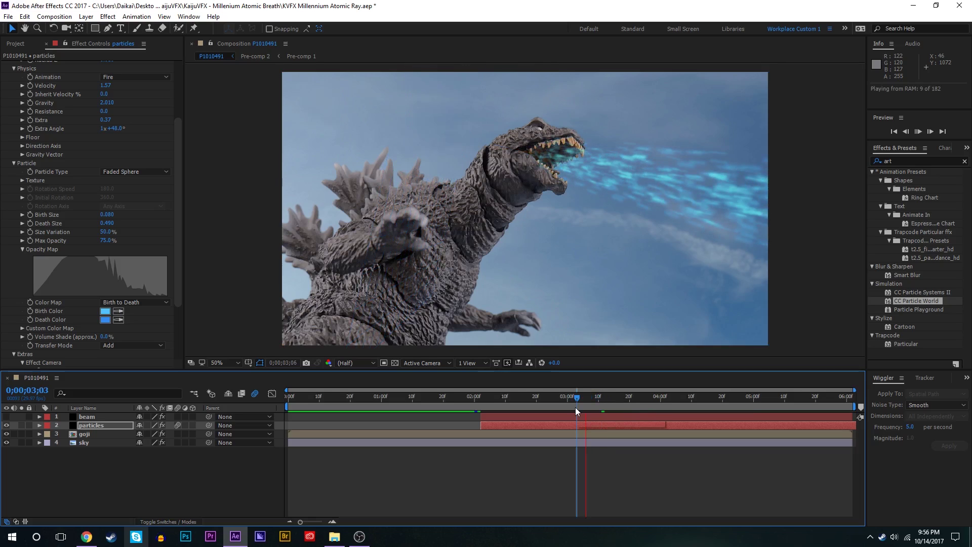
{"action": "left_click", "coordinate": [640, 408]}
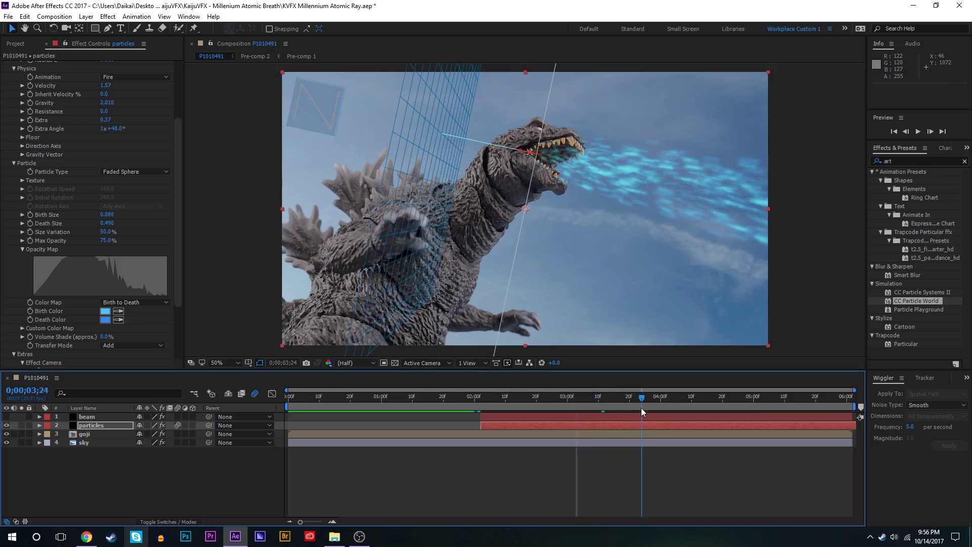
{"action": "left_click_drag", "start_coordinate": [641, 407], "coordinate": [648, 409]}
Step: Set the particles' Velocity to 2.36 and their Inherit Velocity % to 0
{"action": "scroll", "coordinate": [103, 114], "scroll_direction": "up", "scroll_amount": 2}
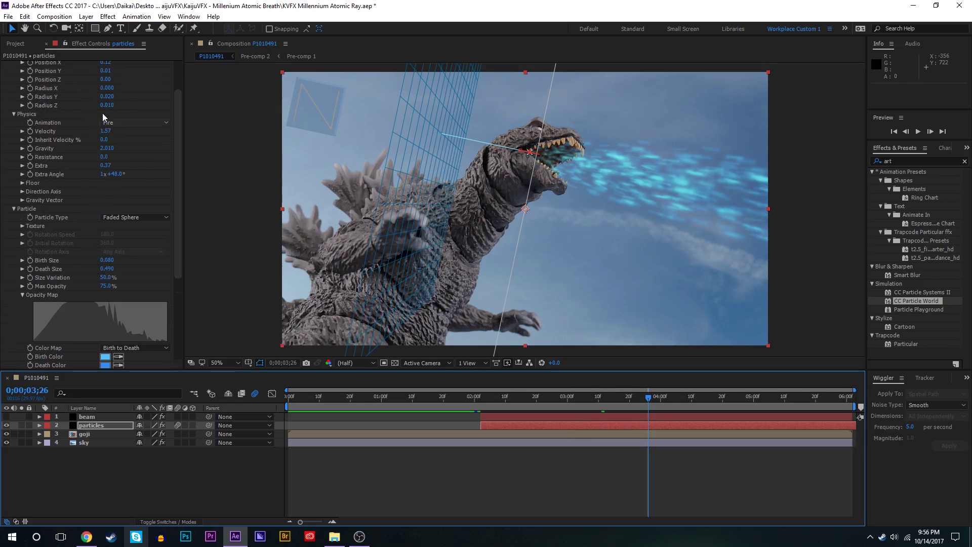
{"action": "left_click_drag", "start_coordinate": [105, 131], "coordinate": [154, 138]}
{"action": "left_click_drag", "start_coordinate": [79, 142], "coordinate": [77, 142]}
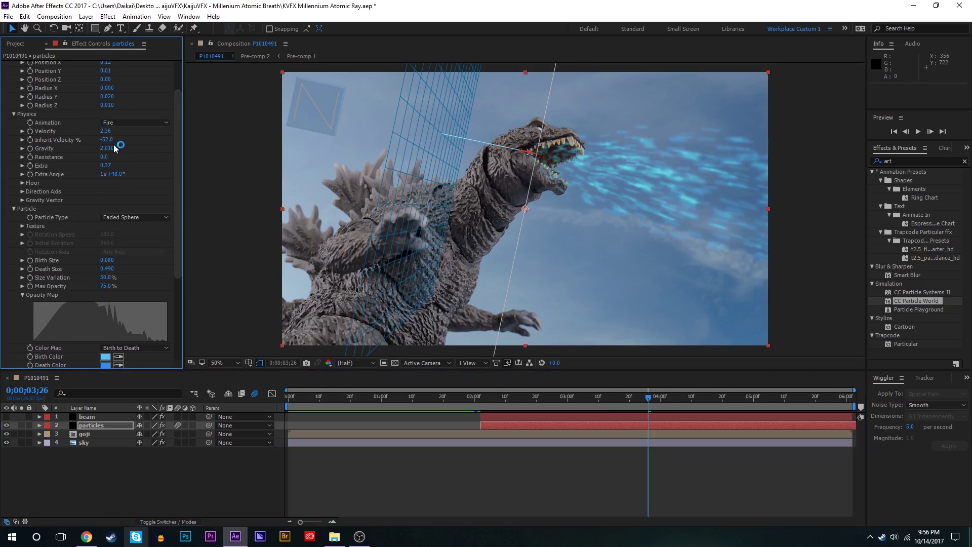
{"action": "left_click", "coordinate": [105, 140]}
{"action": "type", "text": "0"}
{"action": "key", "text": "Return"}
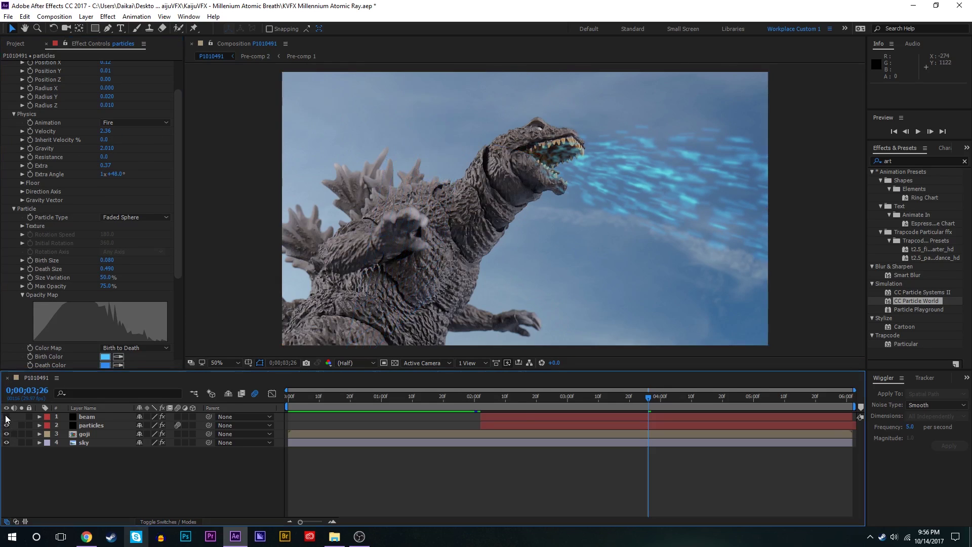
Step: Play back and scrub the composition around two to three seconds to review the beam combined with both particle layers
{"action": "left_click", "coordinate": [457, 398]}
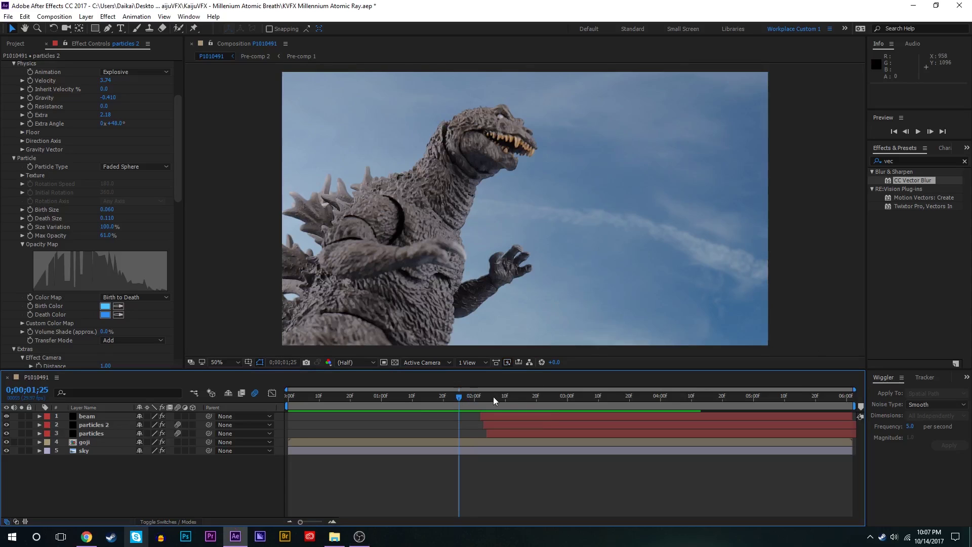
{"action": "key", "text": "space"}
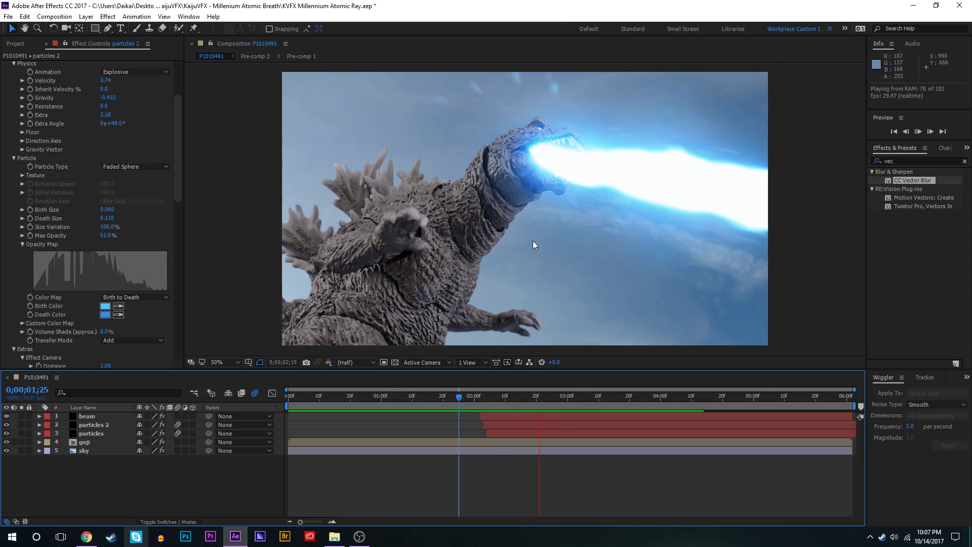
{"action": "left_click", "coordinate": [575, 401]}
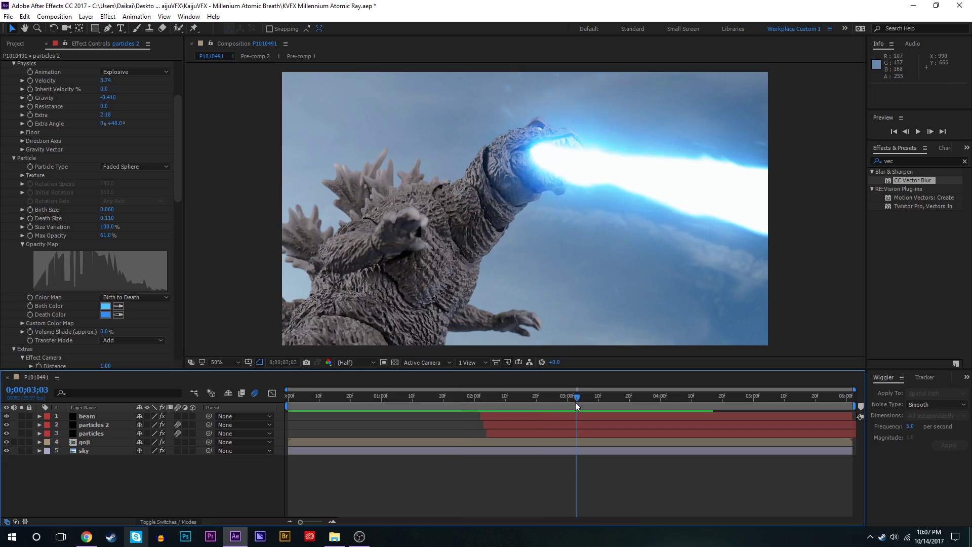
{"action": "left_click", "coordinate": [23, 424]}
{"action": "left_click_drag", "start_coordinate": [544, 399], "coordinate": [518, 396]}
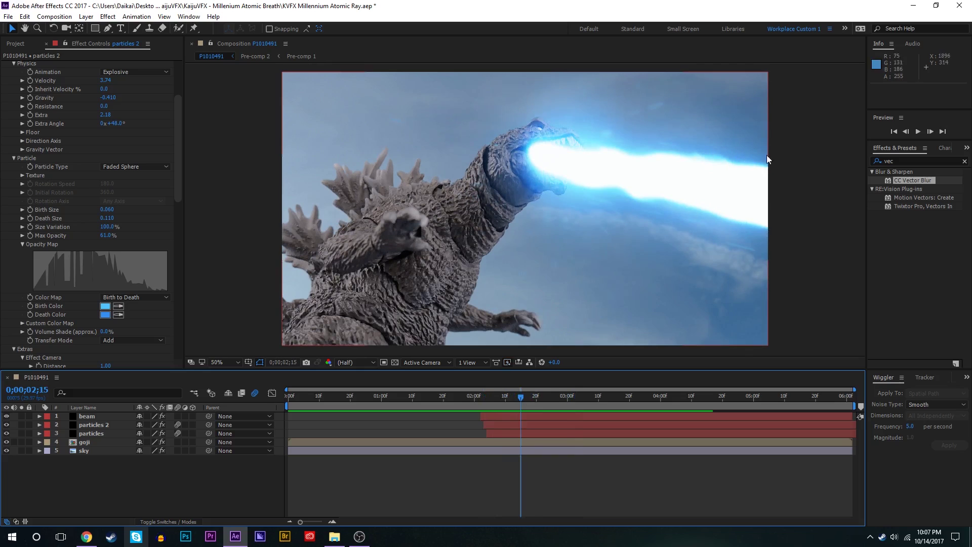
{"action": "left_click_drag", "start_coordinate": [526, 399], "coordinate": [476, 397]}
{"action": "key", "text": "space"}
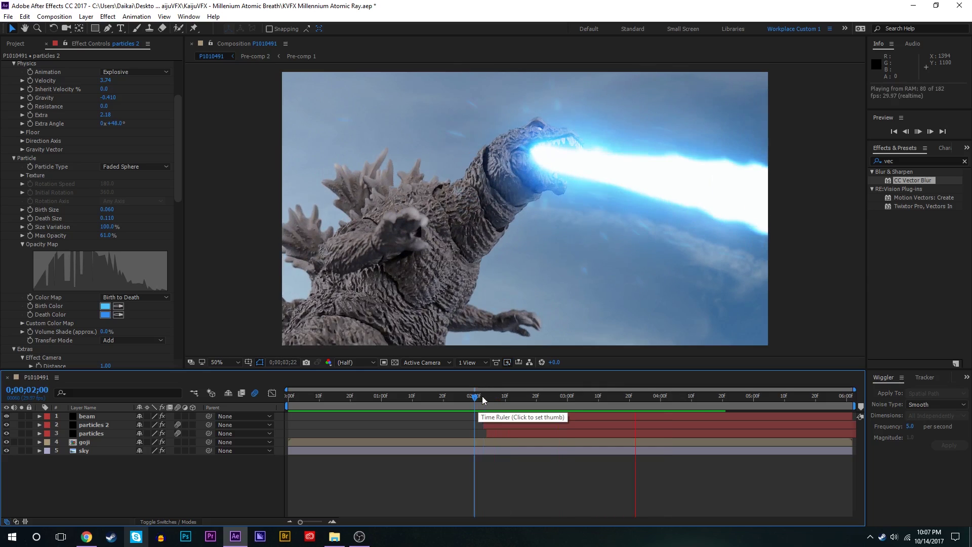
{"action": "key", "text": "space"}
Step: Move to 0;00;02;02 and preview Shockwave_01.mp4 and Shockwave_10.mp4 from the project's FX folder
{"action": "left_click", "coordinate": [480, 396]}
{"action": "key", "text": "ctrl+0"}
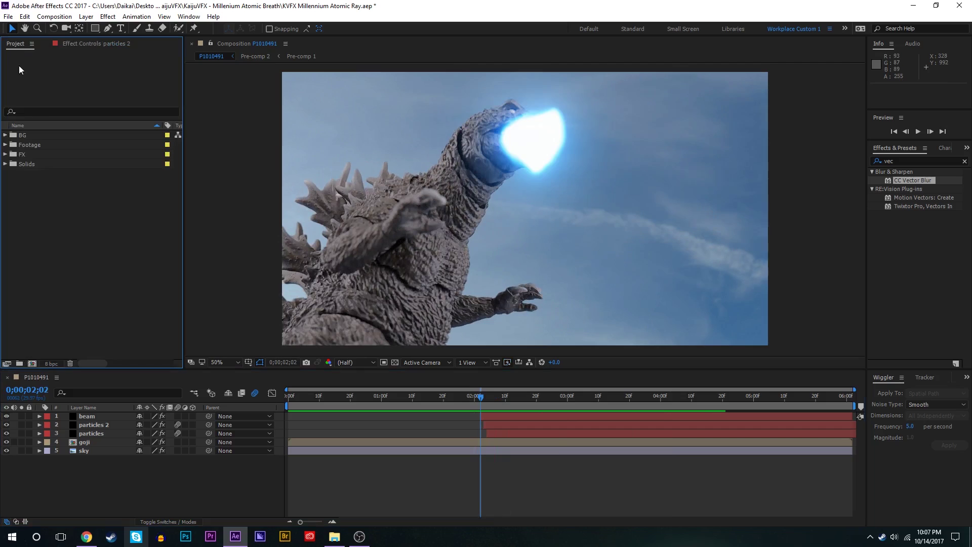
{"action": "left_click", "coordinate": [5, 154]}
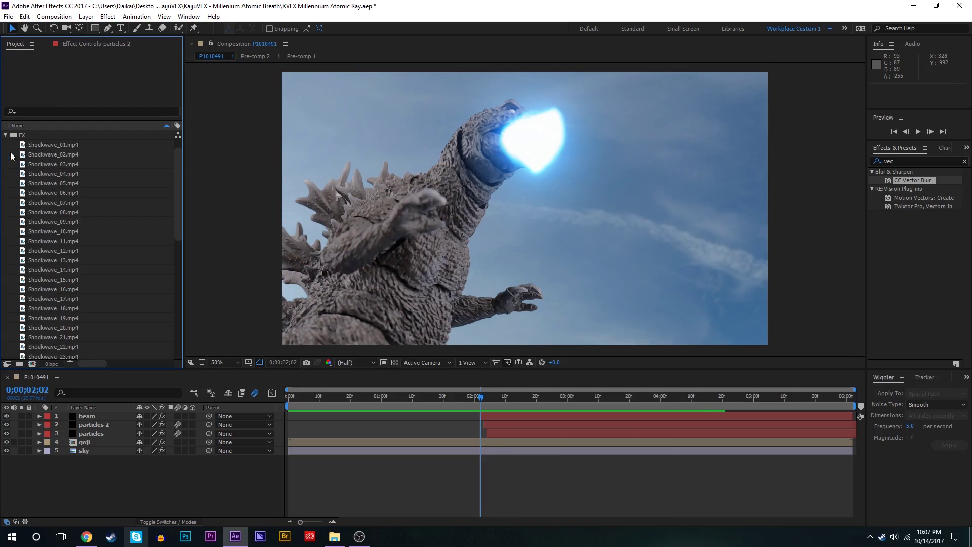
{"action": "scroll", "coordinate": [80, 151], "scroll_direction": "down", "scroll_amount": 7}
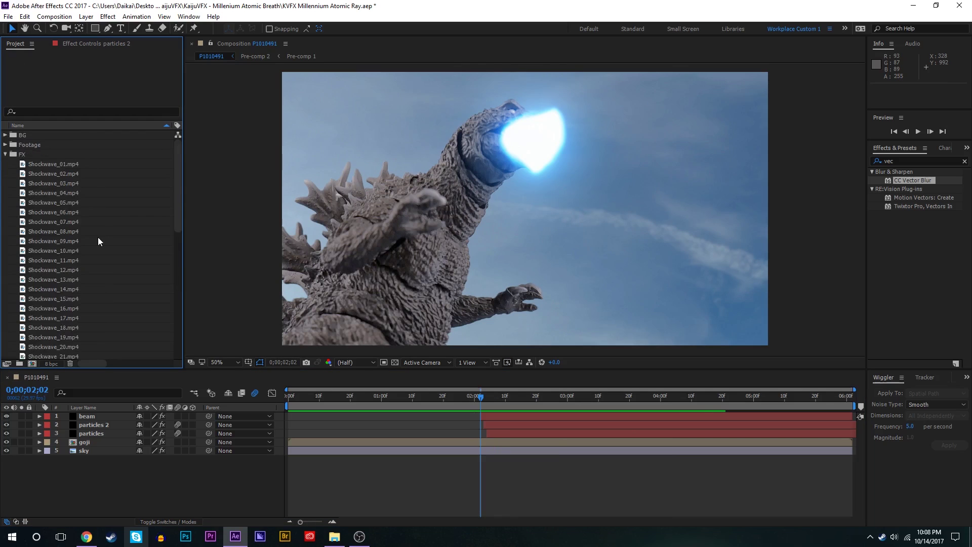
{"action": "scroll", "coordinate": [81, 238], "scroll_direction": "up", "scroll_amount": 7}
{"action": "double_click", "coordinate": [61, 163]}
{"action": "left_click_drag", "start_coordinate": [215, 339], "coordinate": [745, 318]}
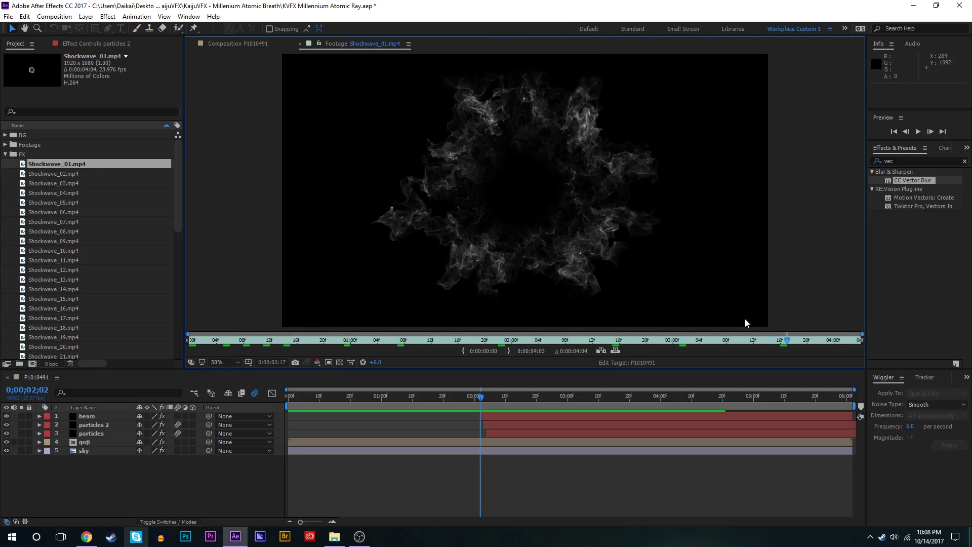
{"action": "double_click", "coordinate": [56, 251]}
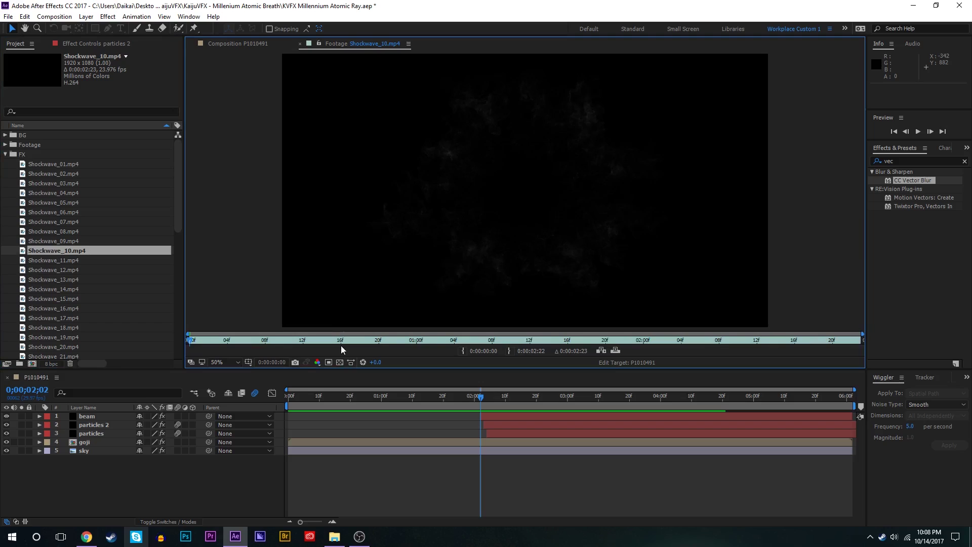
{"action": "key", "text": "space"}
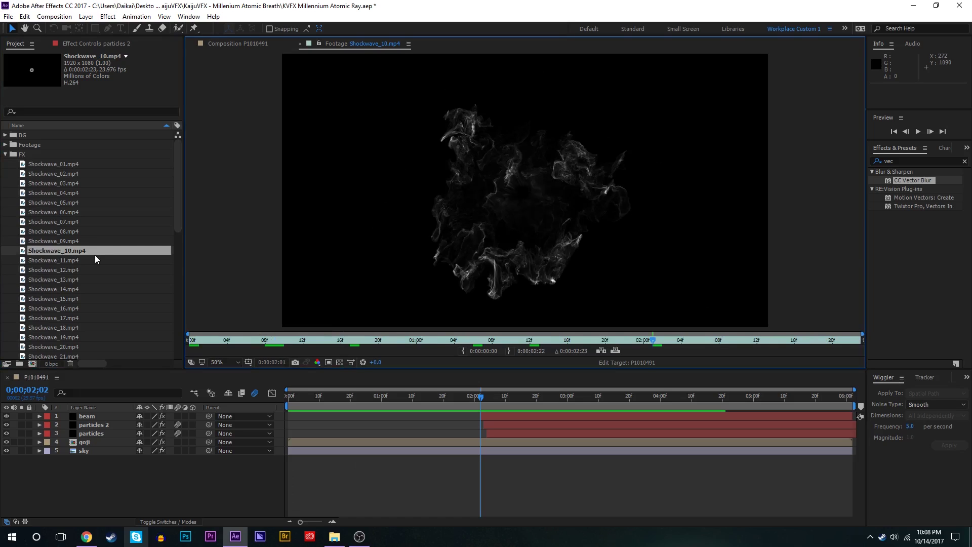
Step: Place Shockwave_21.mp4 above the beam layer, starting at 0;00;02;02, and play it back
{"action": "scroll", "coordinate": [95, 254], "scroll_direction": "down", "scroll_amount": 3}
{"action": "left_click", "coordinate": [72, 232]}
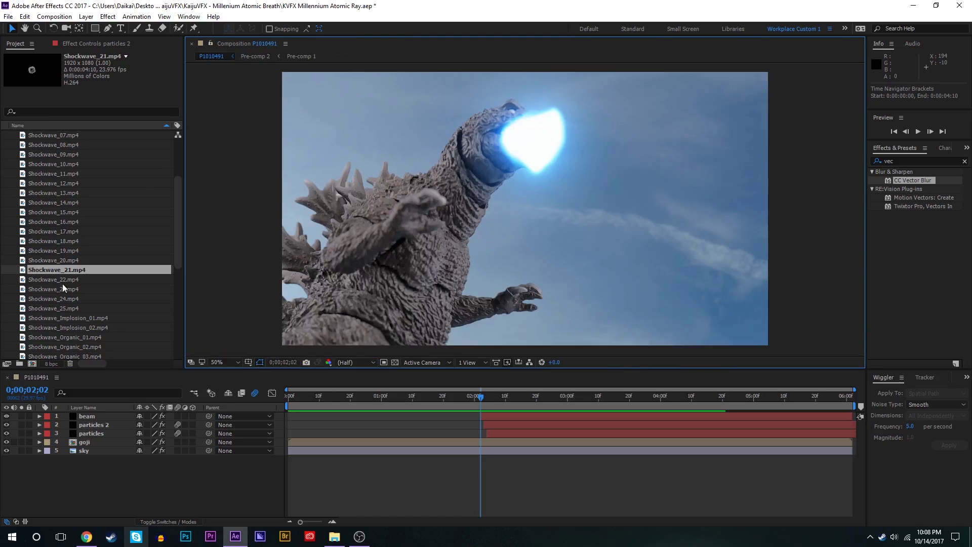
{"action": "left_click_drag", "start_coordinate": [47, 272], "coordinate": [484, 409]}
{"action": "key", "text": "space"}
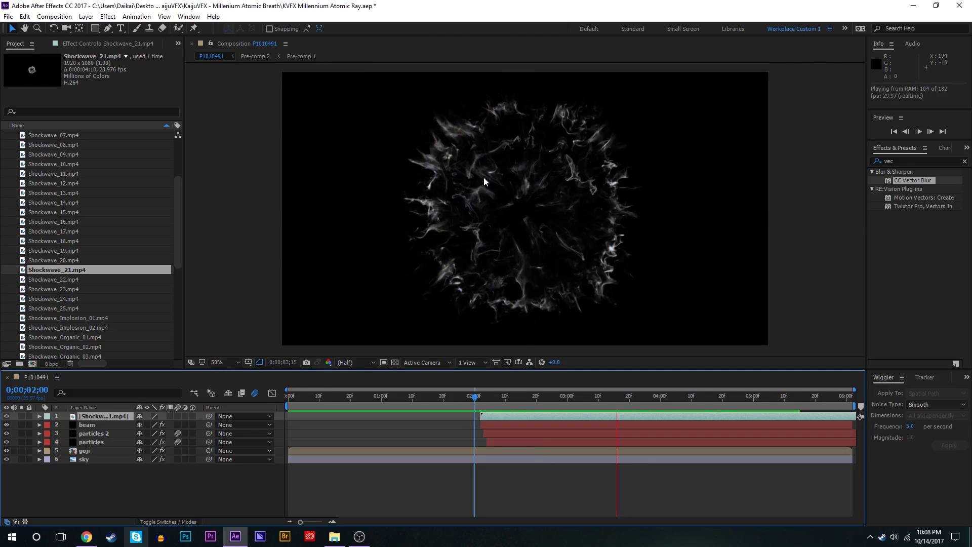
{"action": "key", "text": "space"}
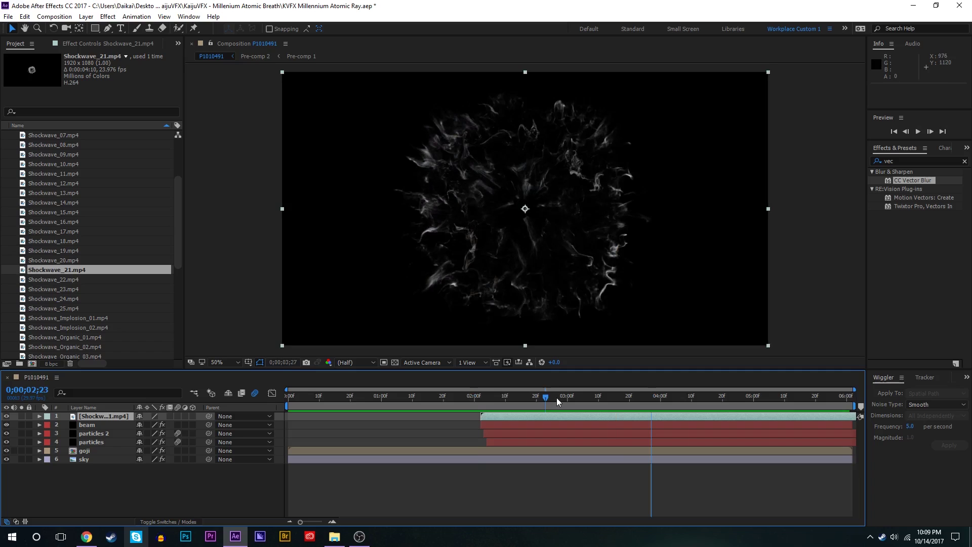
Step: At 0;00;03;00, apply Glow to the Shockwave_21 layer with a threshold of 41.6% and a radius of 123
{"action": "left_click_drag", "start_coordinate": [557, 398], "coordinate": [567, 399]}
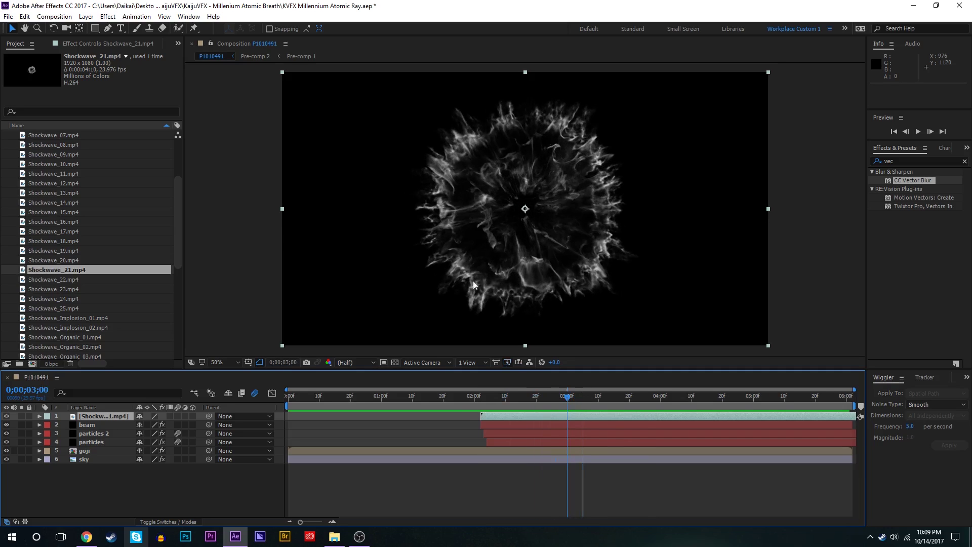
{"action": "left_click", "coordinate": [925, 160]}
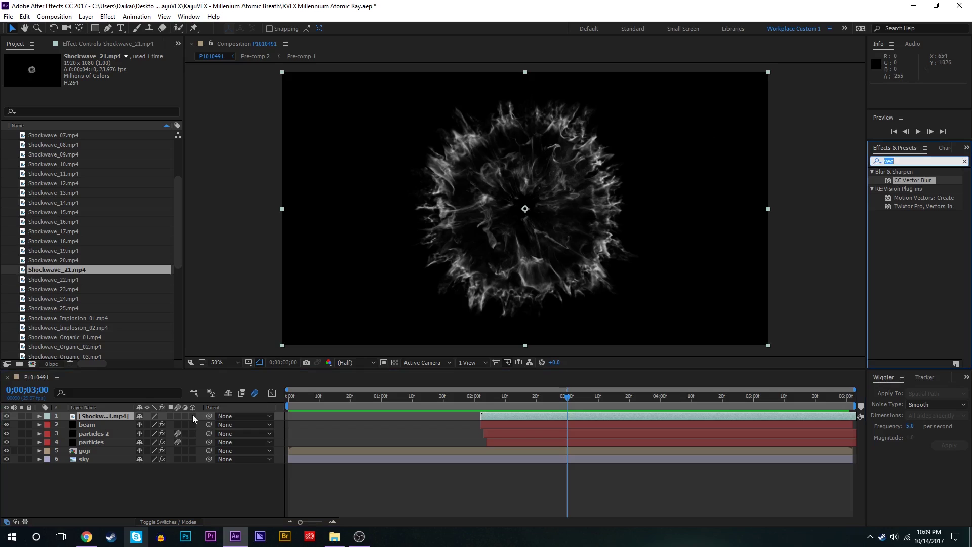
{"action": "type", "text": "glo"}
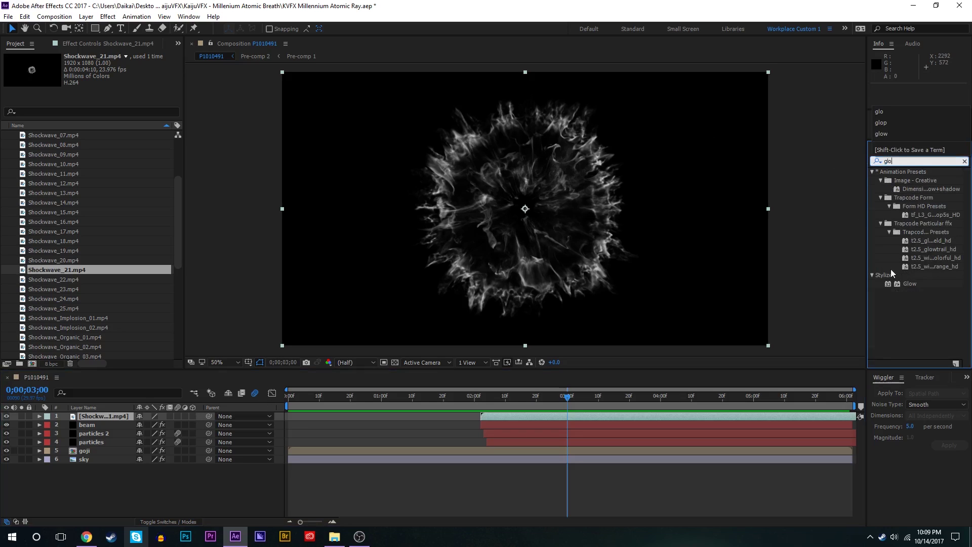
{"action": "double_click", "coordinate": [906, 283]}
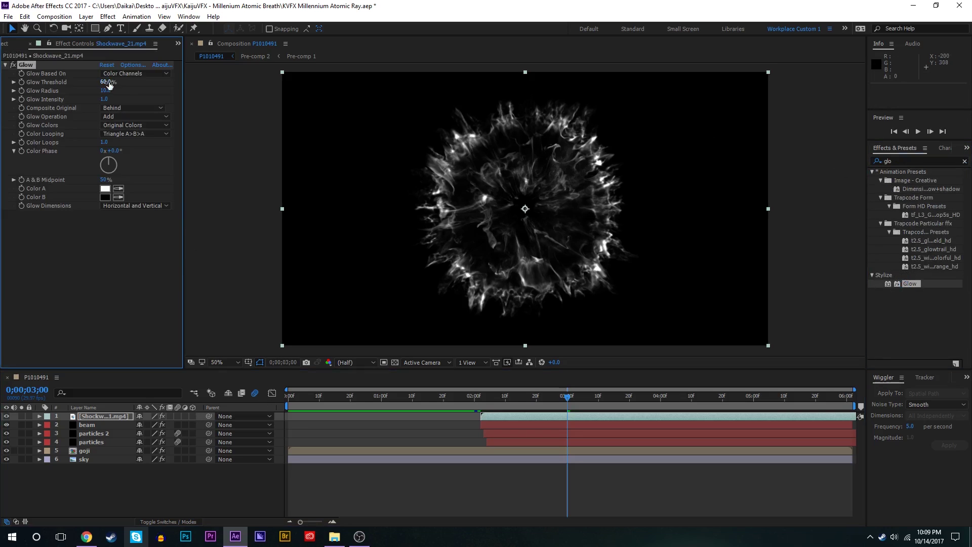
{"action": "left_click_drag", "start_coordinate": [105, 82], "coordinate": [163, 89]}
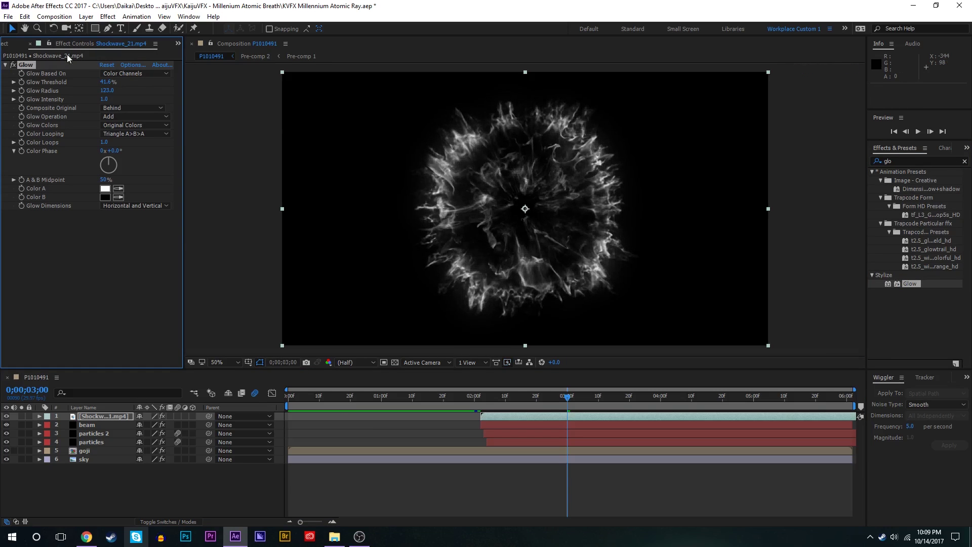
Step: Duplicate the Glow effect and set the copy's threshold to 22.7% and radius to 414
{"action": "key", "text": "ctrl+d"}
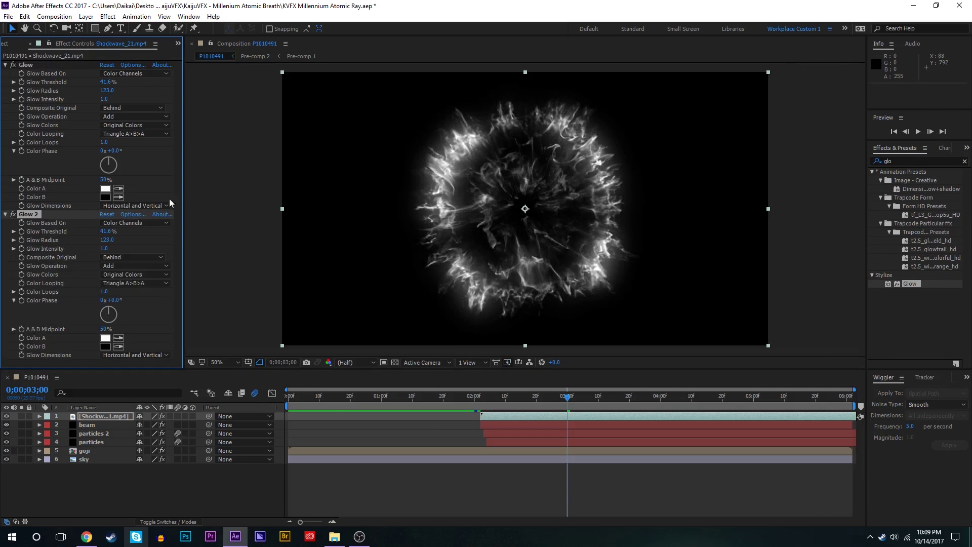
{"action": "left_click_drag", "start_coordinate": [94, 231], "coordinate": [235, 221]}
{"action": "left_click_drag", "start_coordinate": [105, 231], "coordinate": [29, 231]}
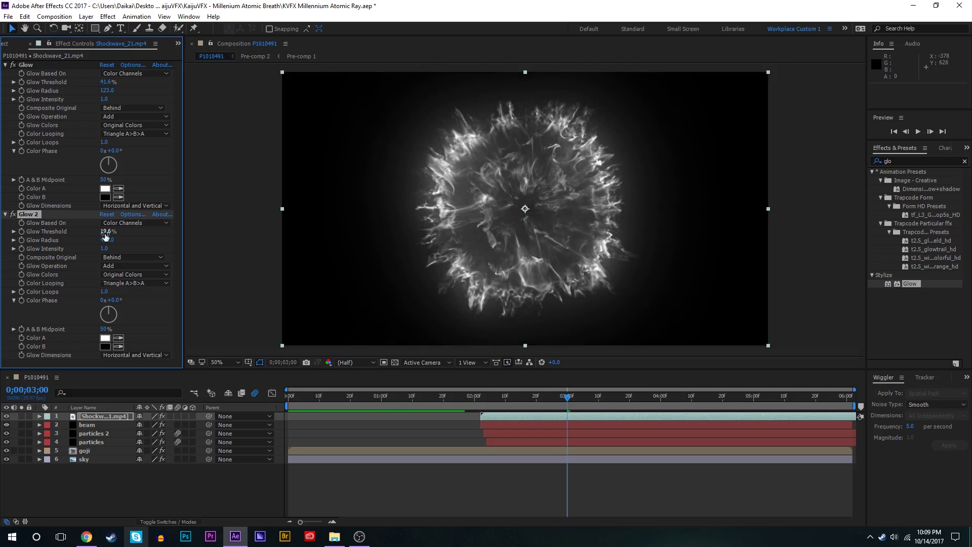
Step: Duplicate Glow 2 and set the third glow's threshold to 85.5% and radius to 1000
{"action": "key", "text": "ctrl+d"}
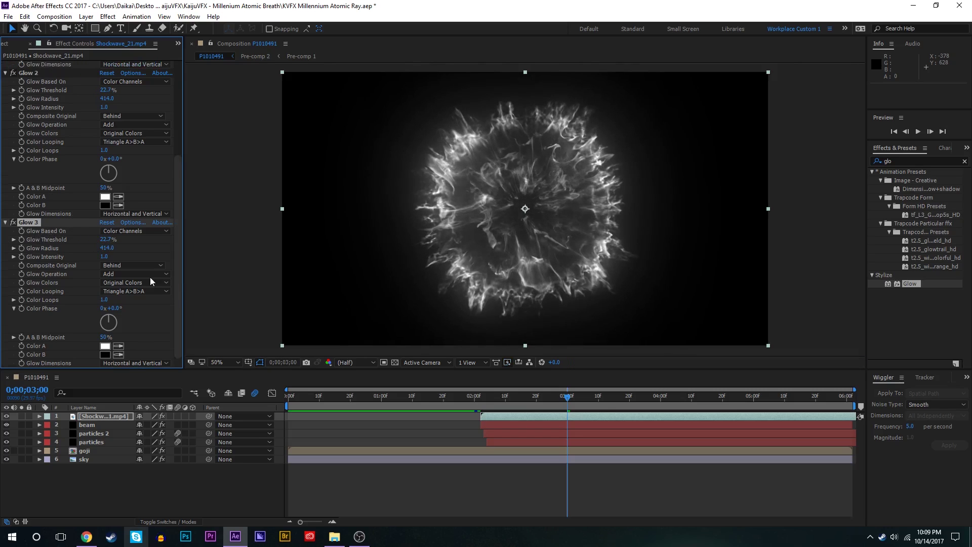
{"action": "left_click_drag", "start_coordinate": [179, 235], "coordinate": [182, 235]}
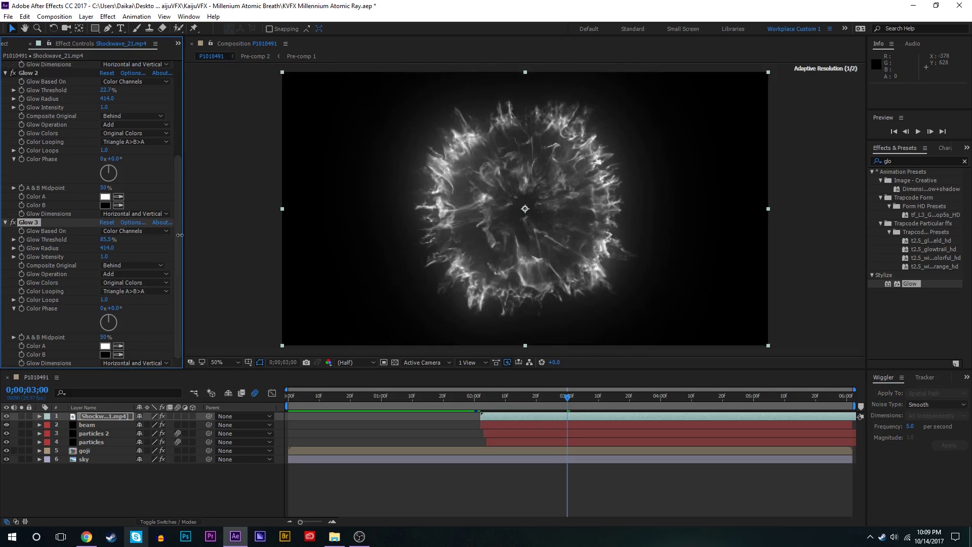
{"action": "left_click_drag", "start_coordinate": [114, 248], "coordinate": [472, 216]}
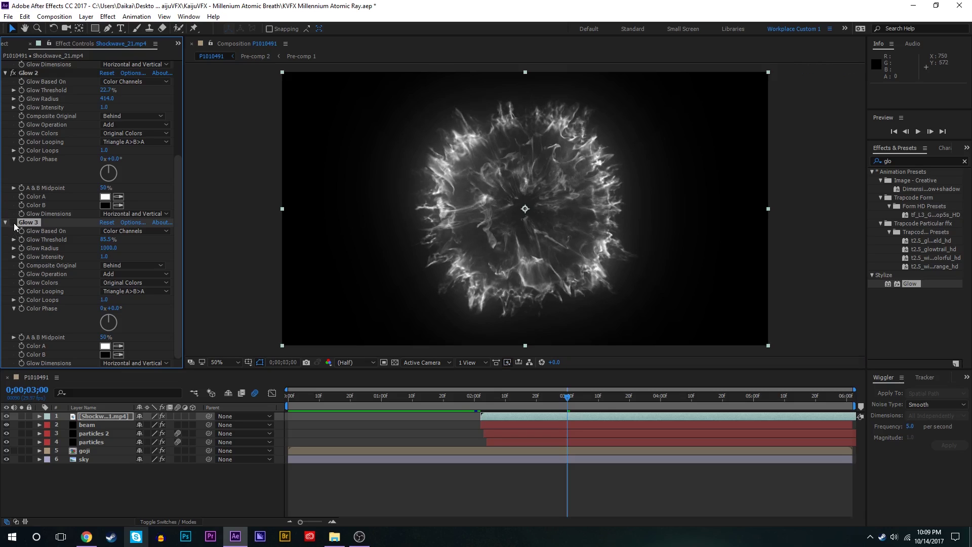
Step: Find the VC Color Vibrance effect and apply it to the Shockwave_21 layer
{"action": "left_click", "coordinate": [906, 161]}
{"action": "type", "text": "vcd"}
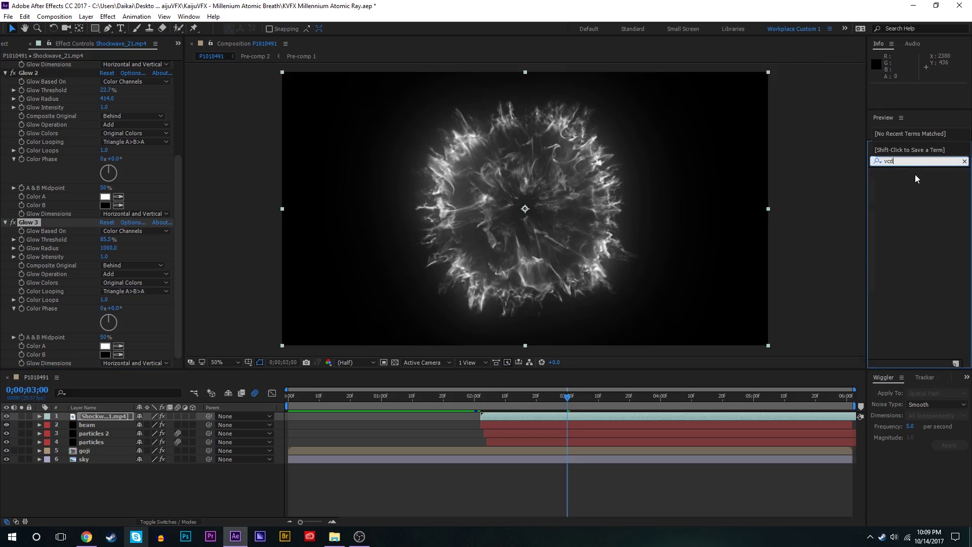
{"action": "key", "text": "BackSpace"}
{"action": "left_click", "coordinate": [918, 180]}
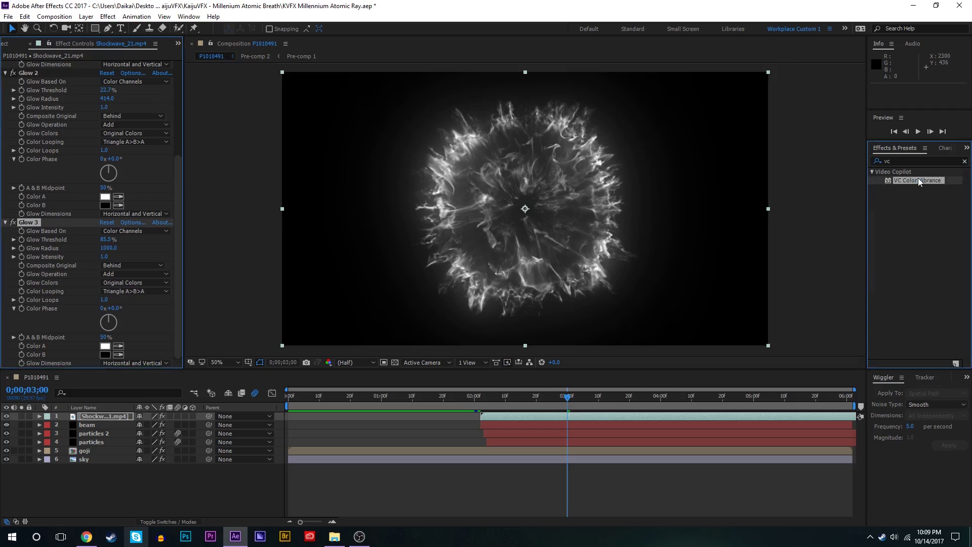
{"action": "double_click", "coordinate": [919, 180]}
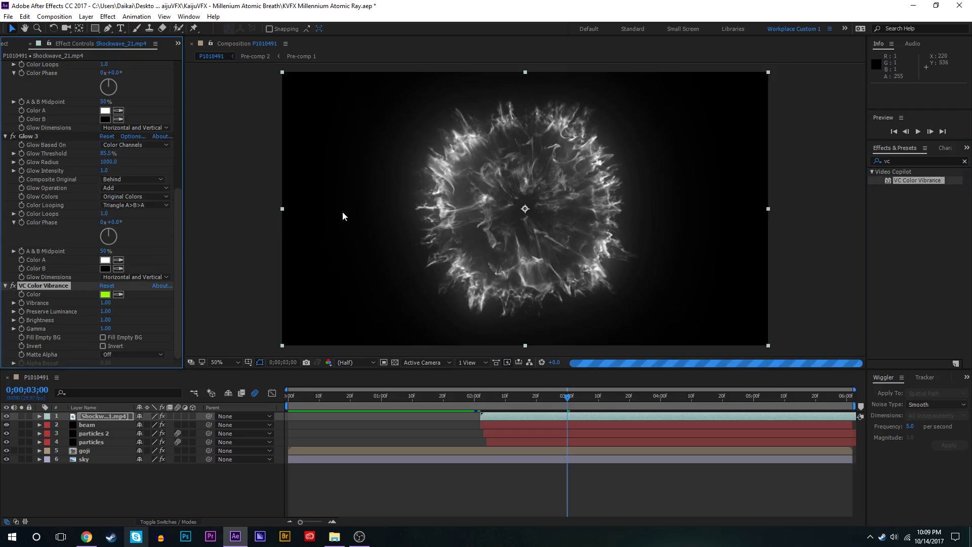
Step: Set the VC Color Vibrance color to a bright blue near 009CFF
{"action": "left_click", "coordinate": [106, 295]}
{"action": "left_click", "coordinate": [154, 81]}
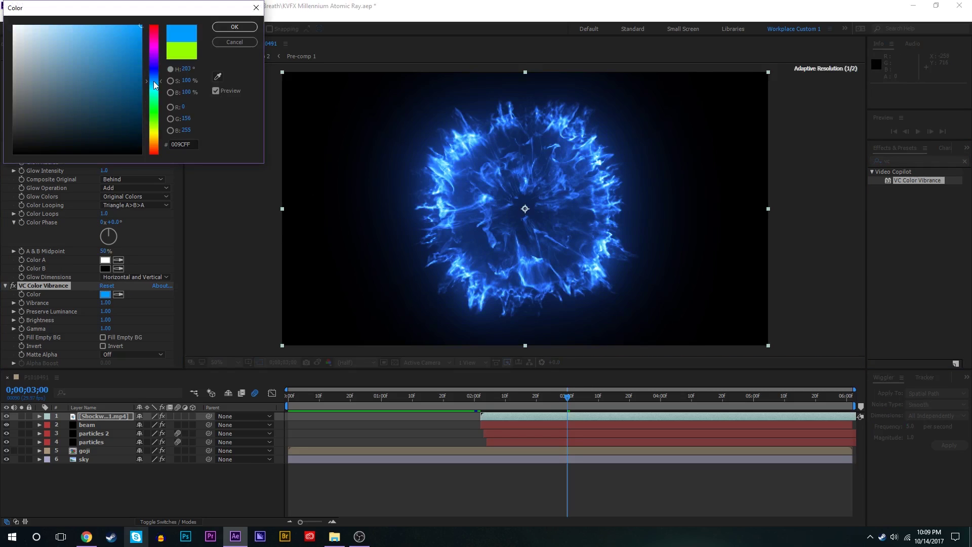
{"action": "left_click", "coordinate": [242, 27]}
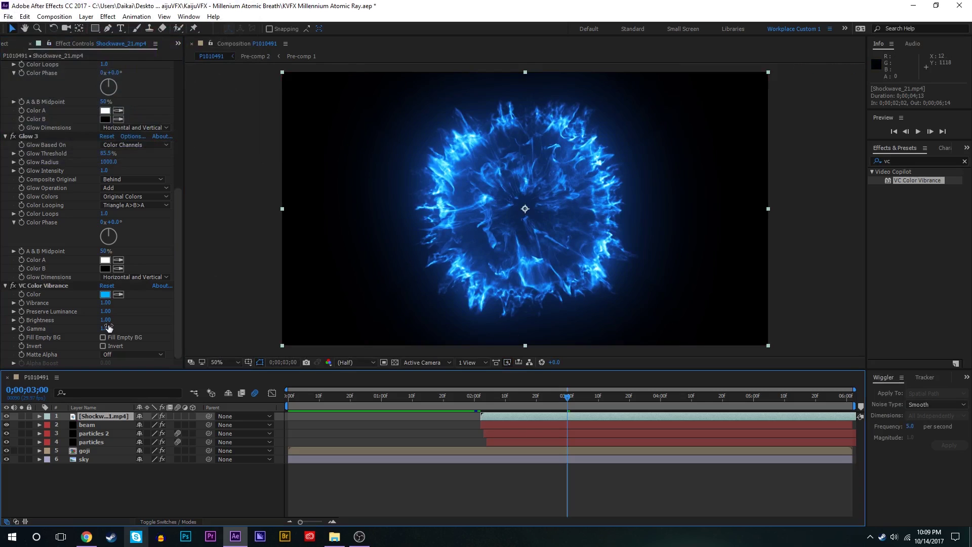
Step: Set the VC Color Vibrance brightness to 1.41 and the Shockwave_21 layer's blending mode to Screen
{"action": "left_click_drag", "start_coordinate": [105, 319], "coordinate": [121, 319]}
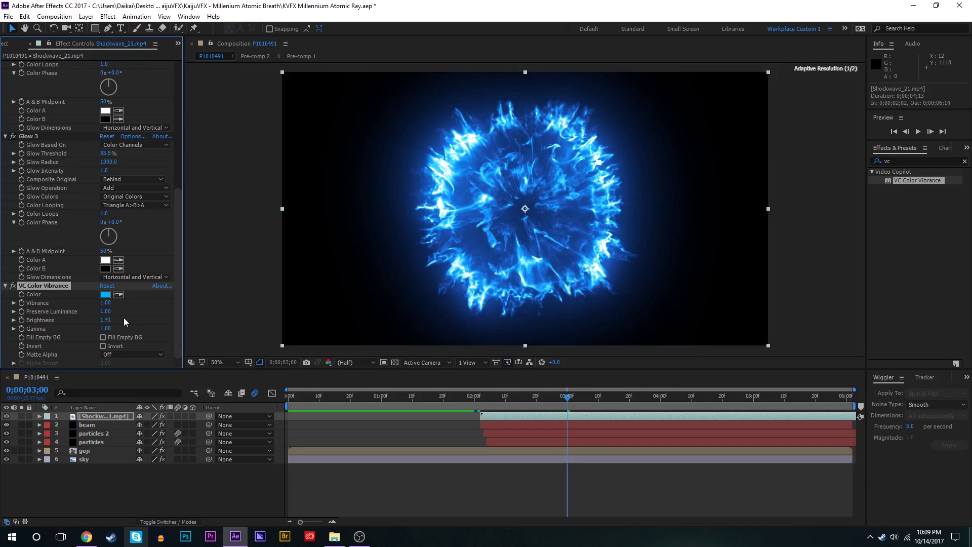
{"action": "left_click", "coordinate": [116, 414]}
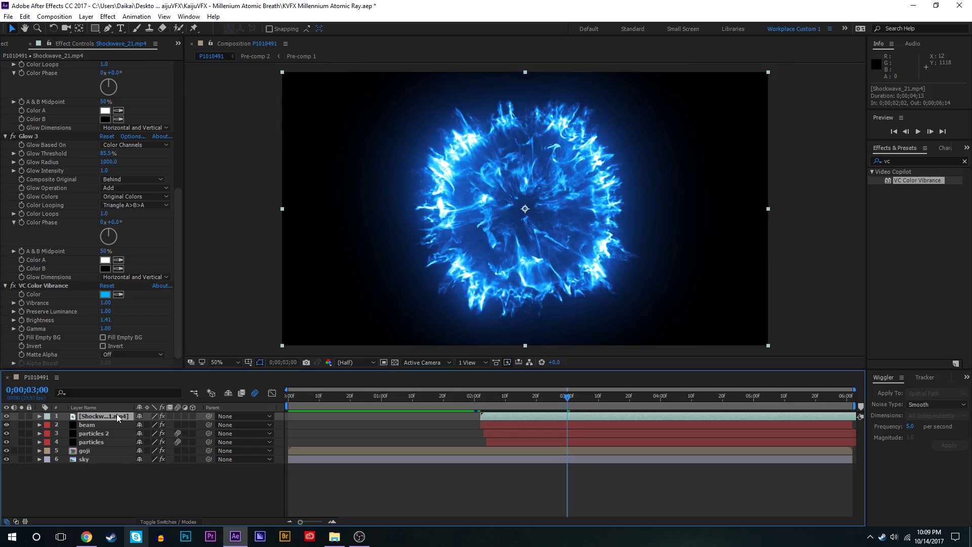
{"action": "key", "text": "F4"}
{"action": "left_click", "coordinate": [157, 415]}
{"action": "left_click", "coordinate": [189, 212]}
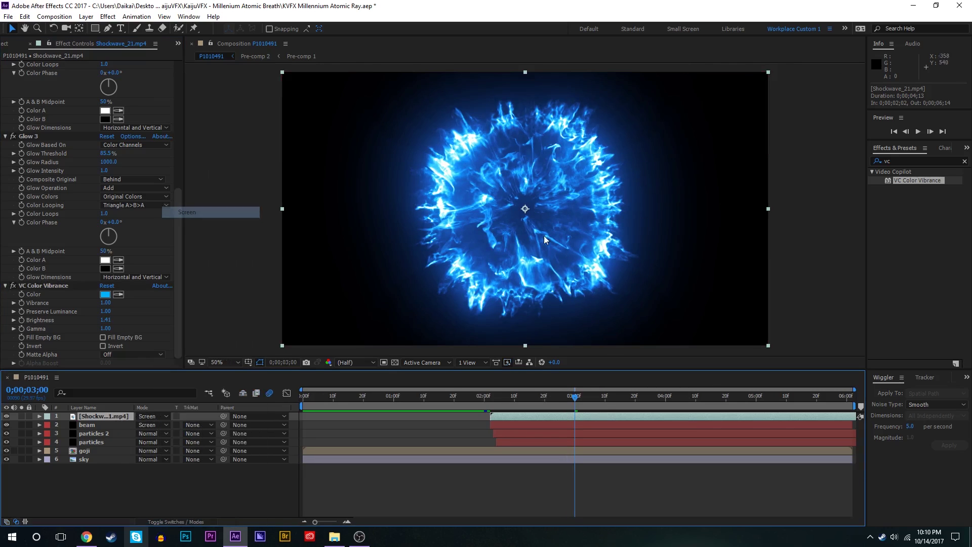
{"action": "key", "text": "F4"}
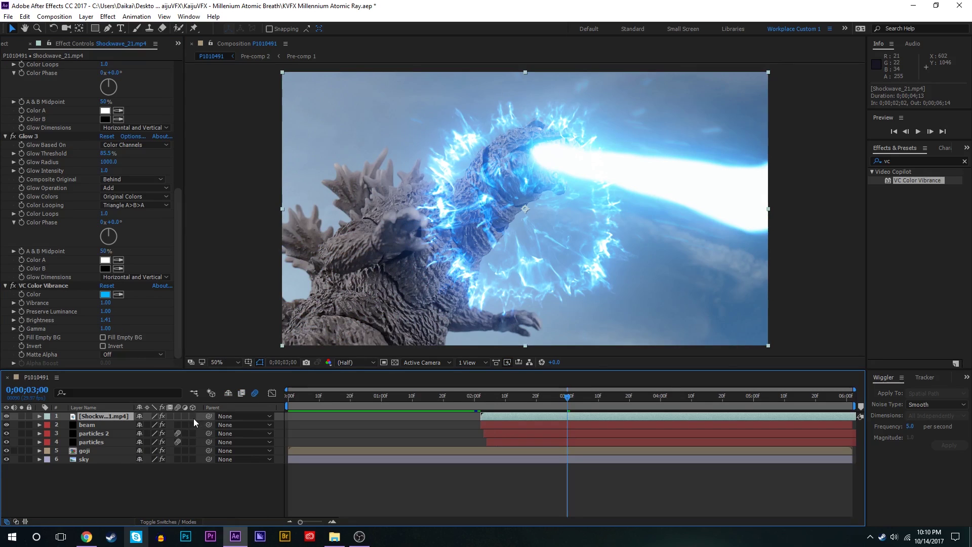
Step: Make the Shockwave_21 layer 3D and rotate it to an orientation of about 9°, 310°, 7° so the ring faces along the beam
{"action": "left_click", "coordinate": [193, 416]}
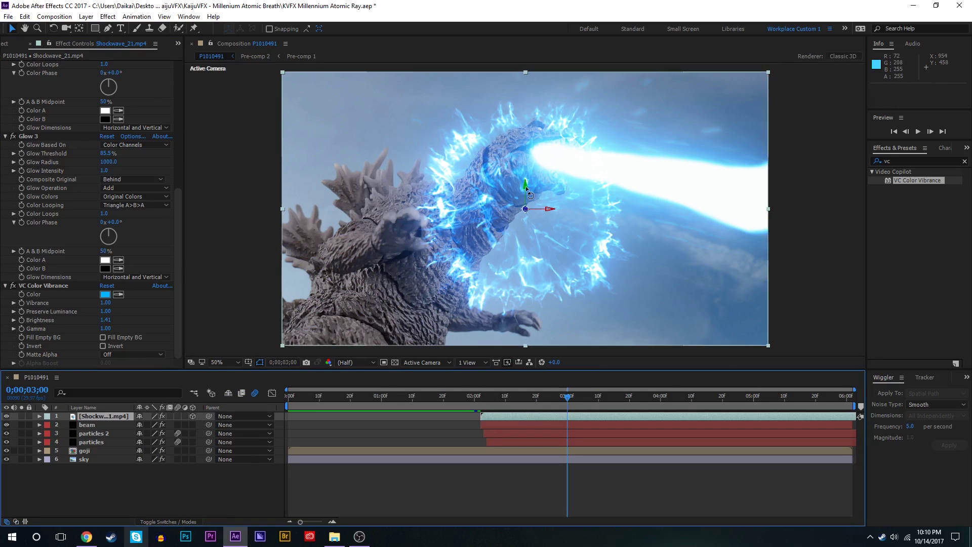
{"action": "key", "text": "w"}
{"action": "left_click_drag", "start_coordinate": [525, 186], "coordinate": [540, 216]}
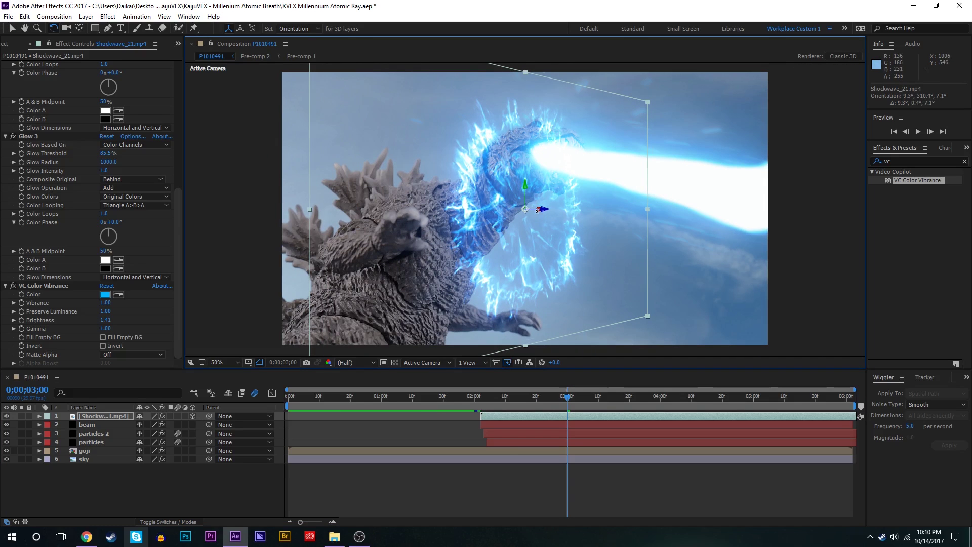
{"action": "key", "text": "v"}
Step: Preview the shockwave from its start and time-stretch the Shockwave_21 layer with a stretch factor of 25
{"action": "key", "text": "i"}
{"action": "key", "text": "space"}
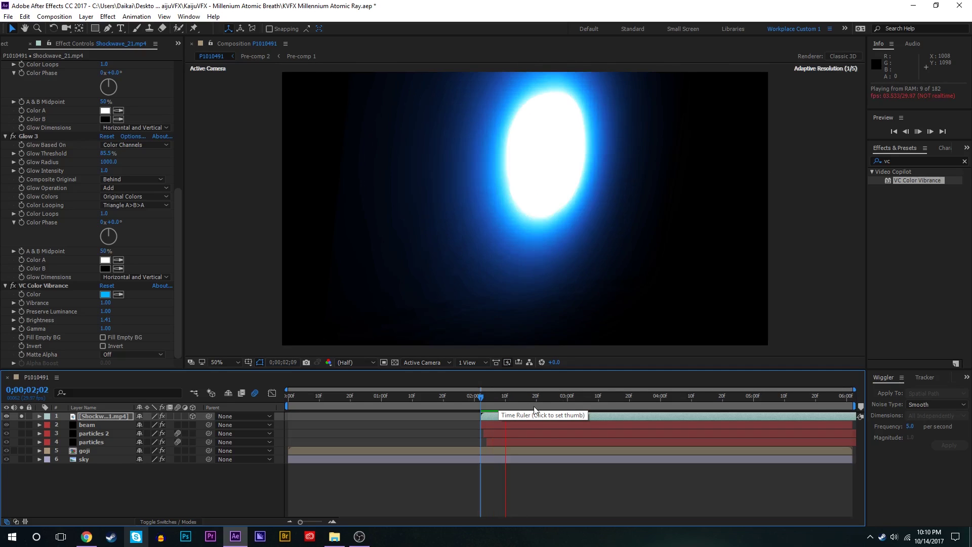
{"action": "left_click", "coordinate": [604, 405]}
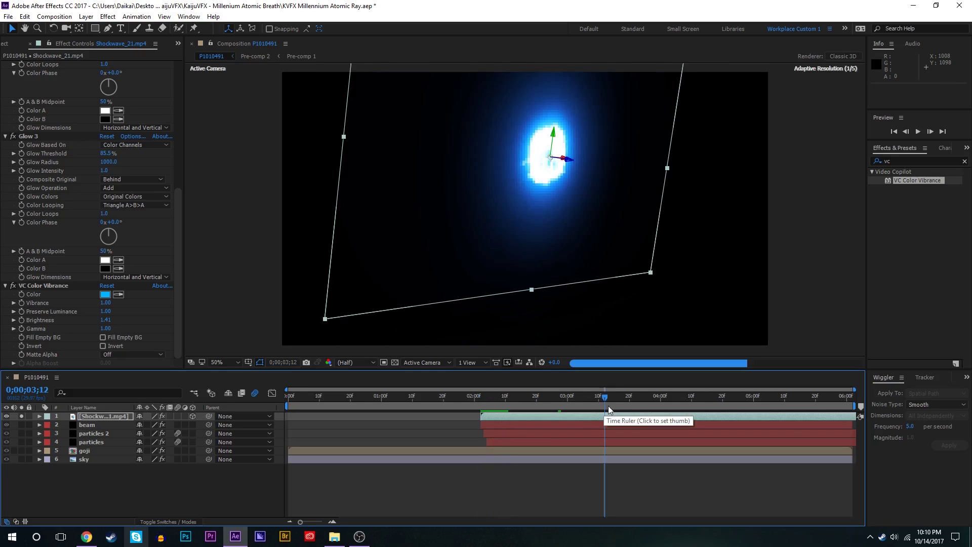
{"action": "left_click", "coordinate": [690, 404]}
{"action": "right_click", "coordinate": [670, 412]}
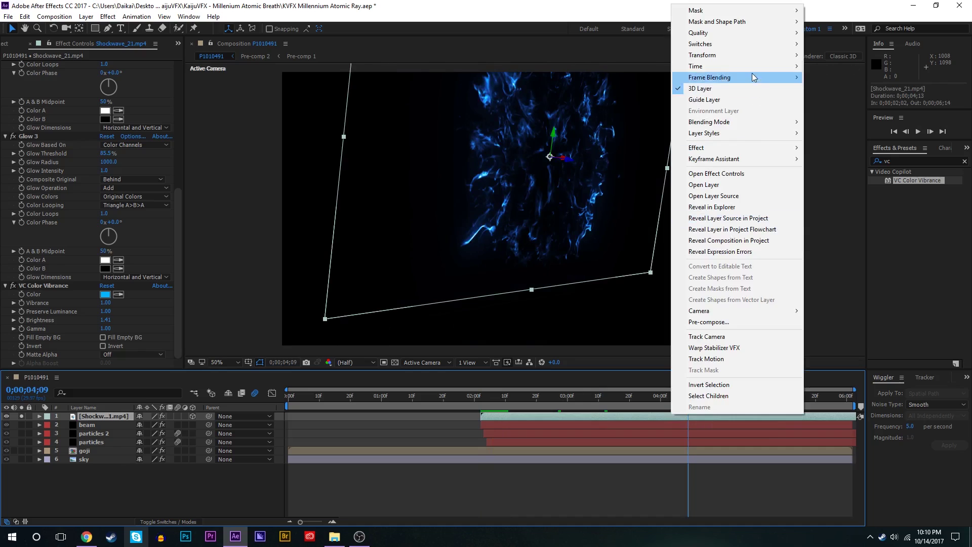
{"action": "mouse_move", "coordinate": [745, 66]}
{"action": "left_click", "coordinate": [856, 92]}
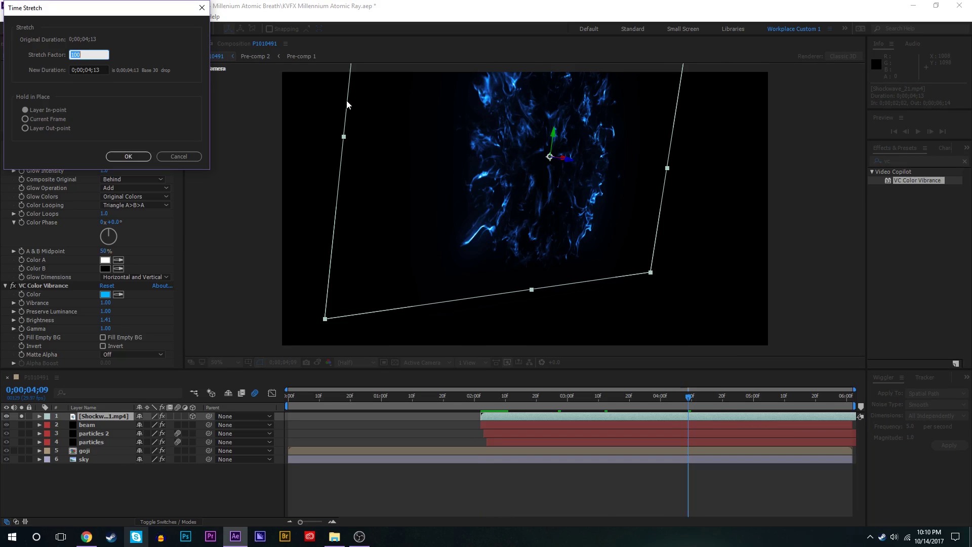
{"action": "type", "text": "25"}
{"action": "key", "text": "Return"}
Step: Keyframe the Shockwave_21 position over Godzilla's mouth: about 947, 256 at 0;00;02;02 and about 936, 279 at 0;00;02;01
{"action": "left_click", "coordinate": [479, 399]}
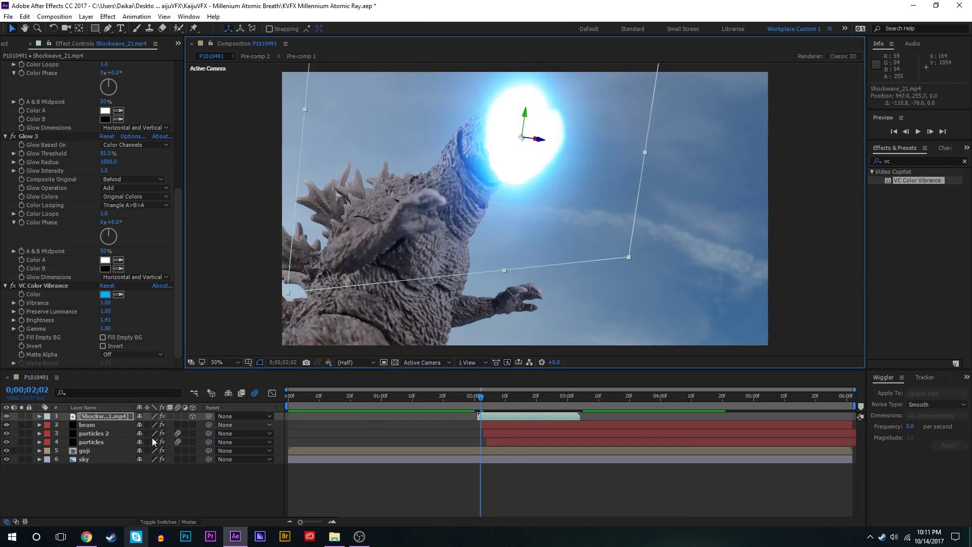
{"action": "key", "text": "p"}
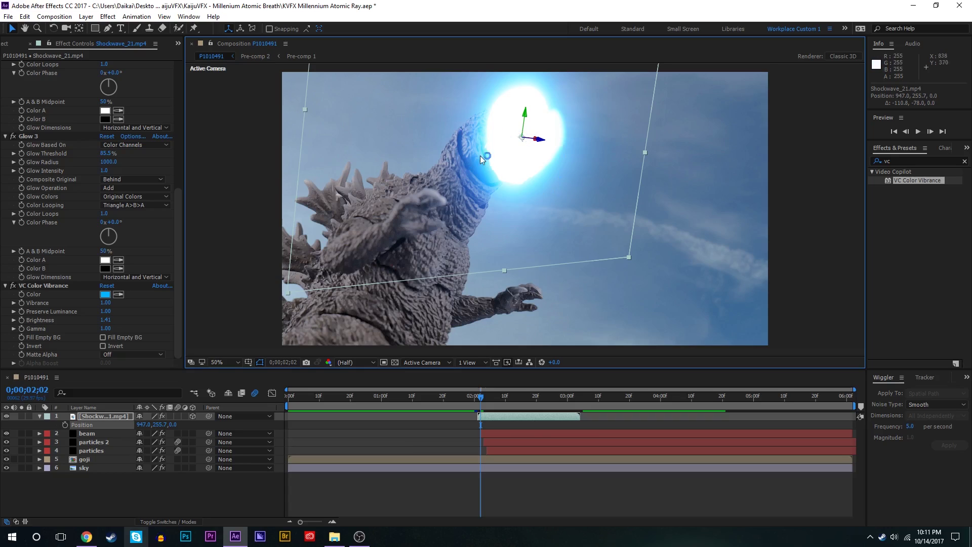
{"action": "left_click", "coordinate": [66, 424]}
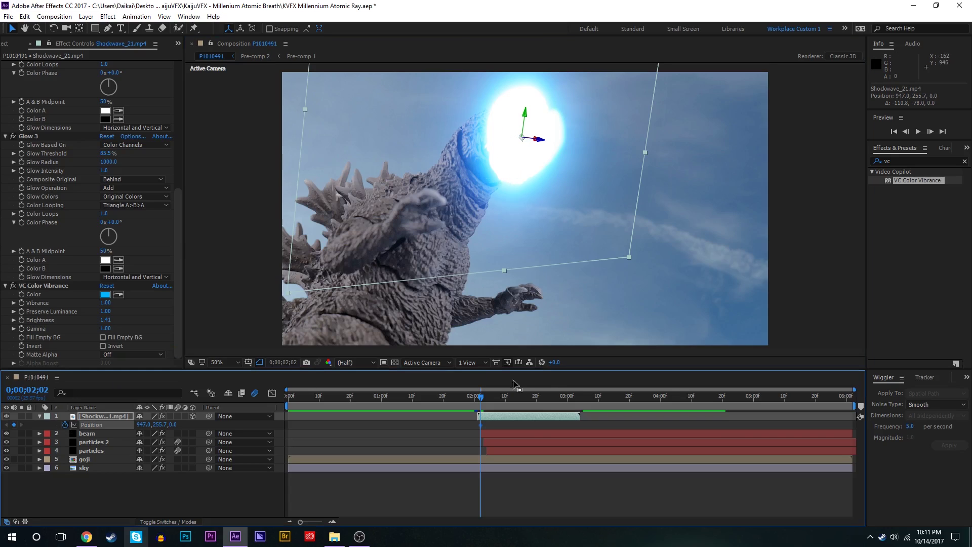
{"action": "left_click", "coordinate": [478, 402]}
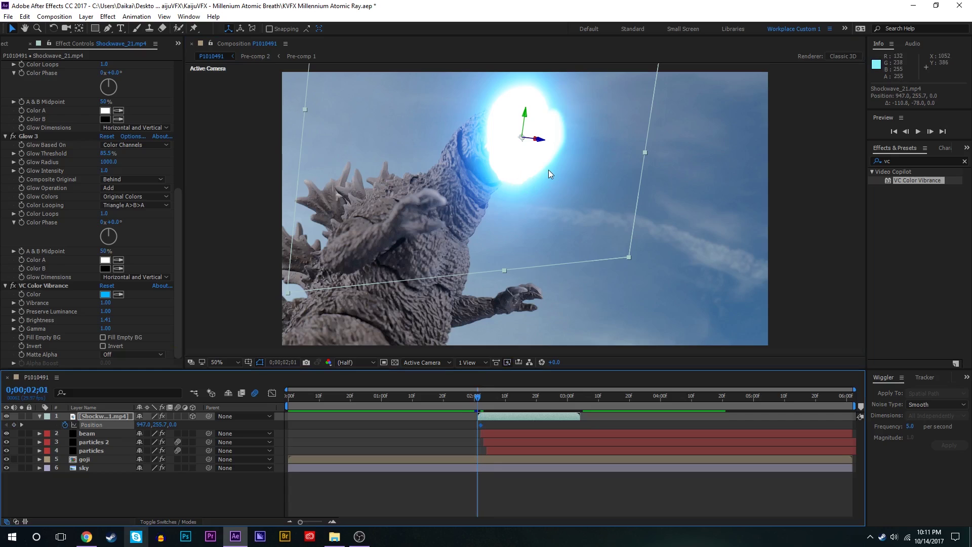
{"action": "mouse_move", "coordinate": [546, 166]}
{"action": "left_mouse_down"}
{"action": "mouse_move", "coordinate": [533, 157]}
{"action": "mouse_move", "coordinate": [540, 169]}
{"action": "left_mouse_up"}
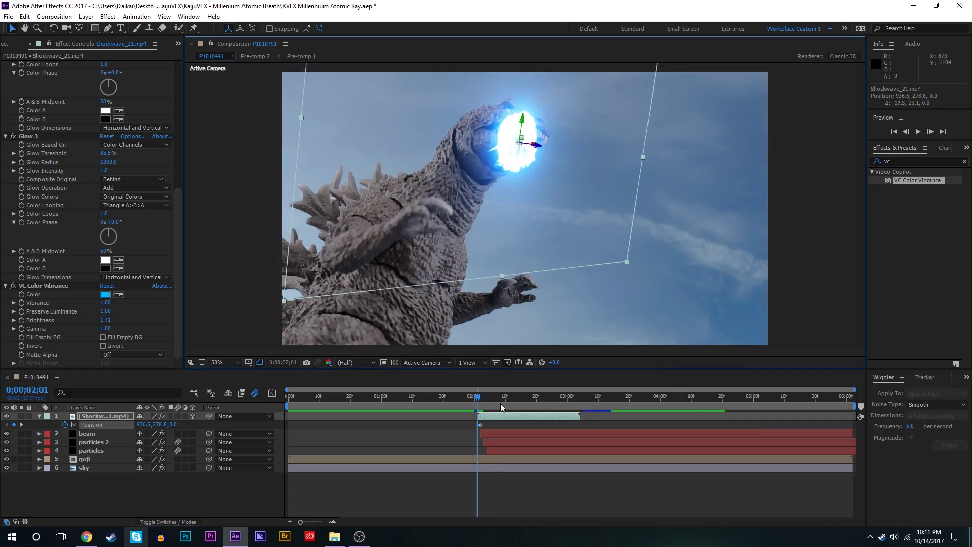
Step: Preview the organic shockwave clips and add Shockwave_Organic_01.mp4 as the top layer, starting at 0;00;02;00
{"action": "left_click_drag", "start_coordinate": [476, 401], "coordinate": [471, 405]}
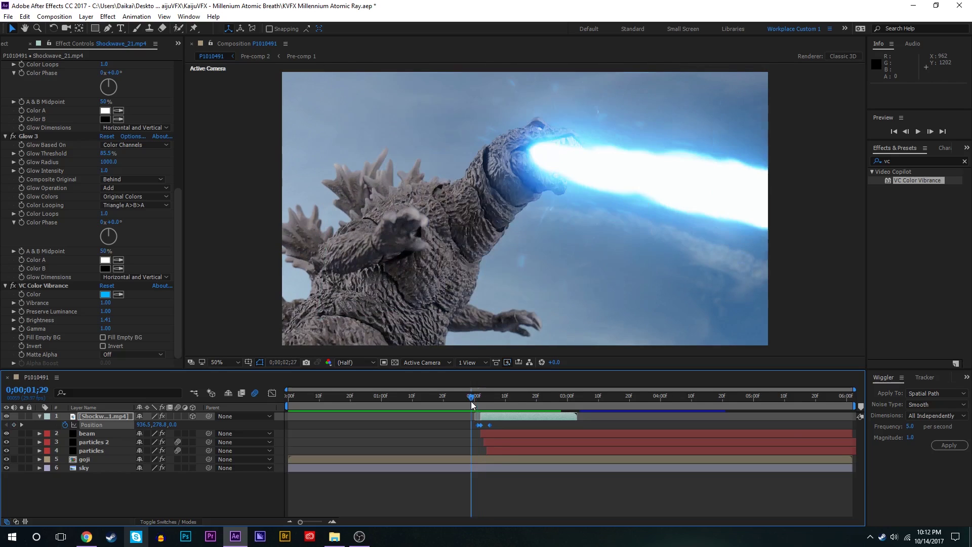
{"action": "left_click", "coordinate": [10, 43]}
{"action": "scroll", "coordinate": [94, 295], "scroll_direction": "down", "scroll_amount": 3}
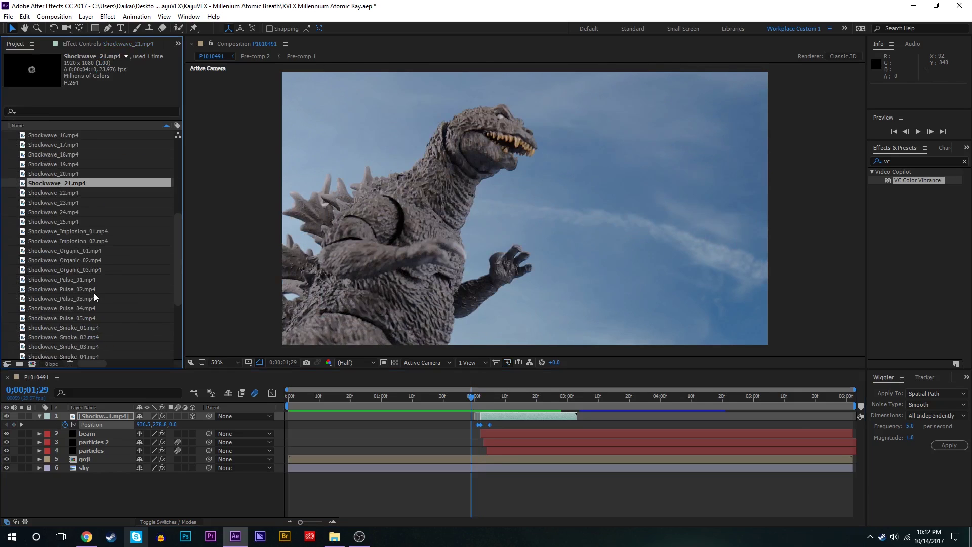
{"action": "double_click", "coordinate": [107, 263]}
{"action": "left_click_drag", "start_coordinate": [216, 338], "coordinate": [257, 338]}
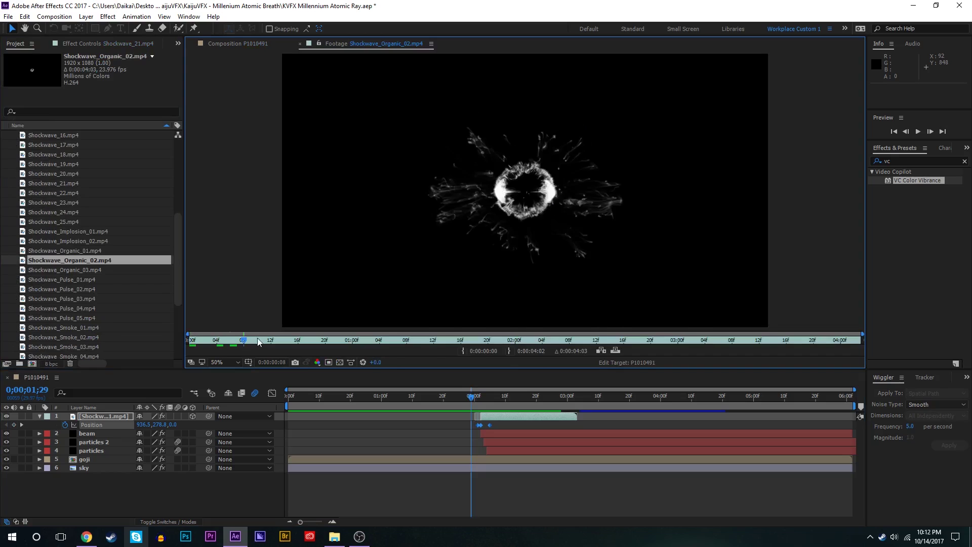
{"action": "double_click", "coordinate": [78, 254]}
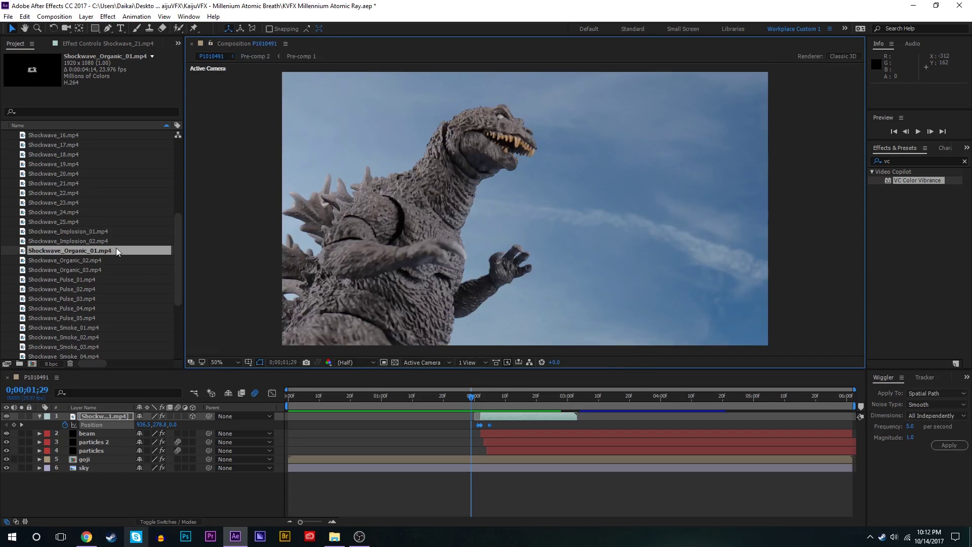
{"action": "left_click_drag", "start_coordinate": [116, 250], "coordinate": [475, 418]}
Step: Time-stretch the Shockwave_Organic_01 layer with a stretch factor of 25 and play it from its start
{"action": "right_click", "coordinate": [504, 208]}
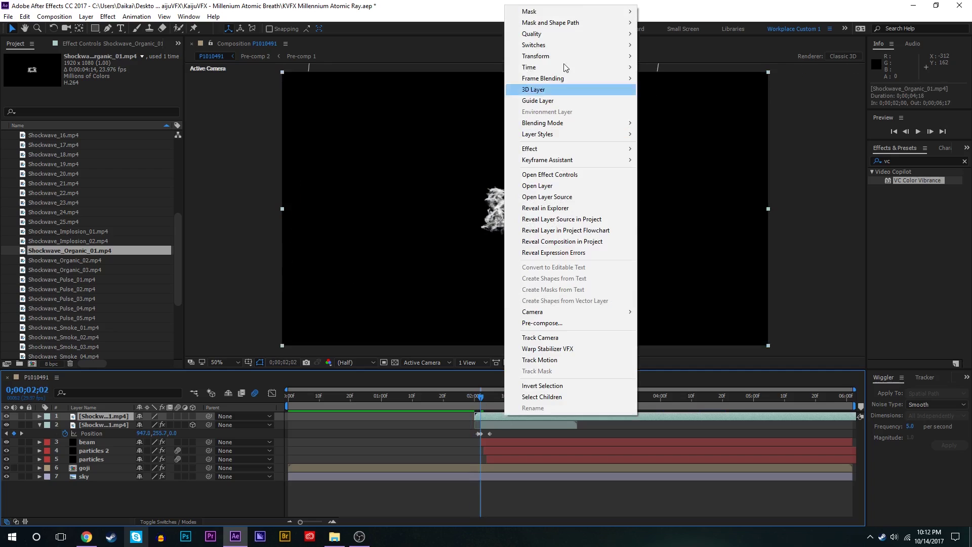
{"action": "mouse_move", "coordinate": [566, 67]}
{"action": "left_click", "coordinate": [678, 90]}
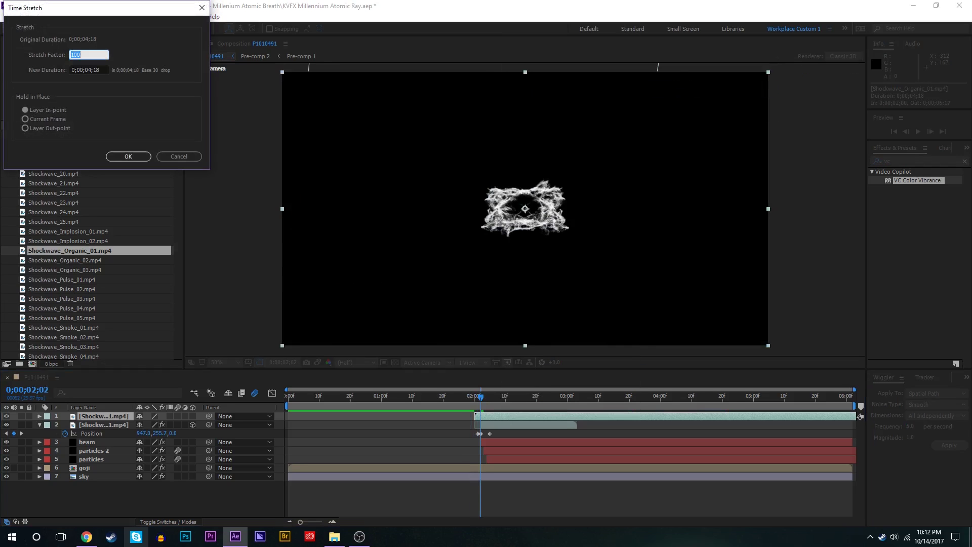
{"action": "type", "text": "25"}
{"action": "key", "text": "Return"}
{"action": "left_click", "coordinate": [473, 398]}
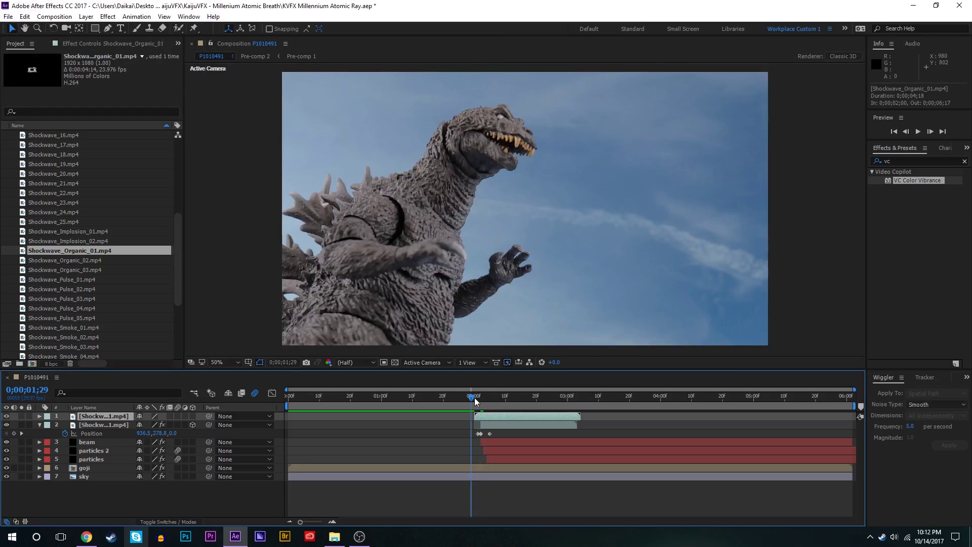
{"action": "left_click_drag", "start_coordinate": [474, 402], "coordinate": [476, 401]}
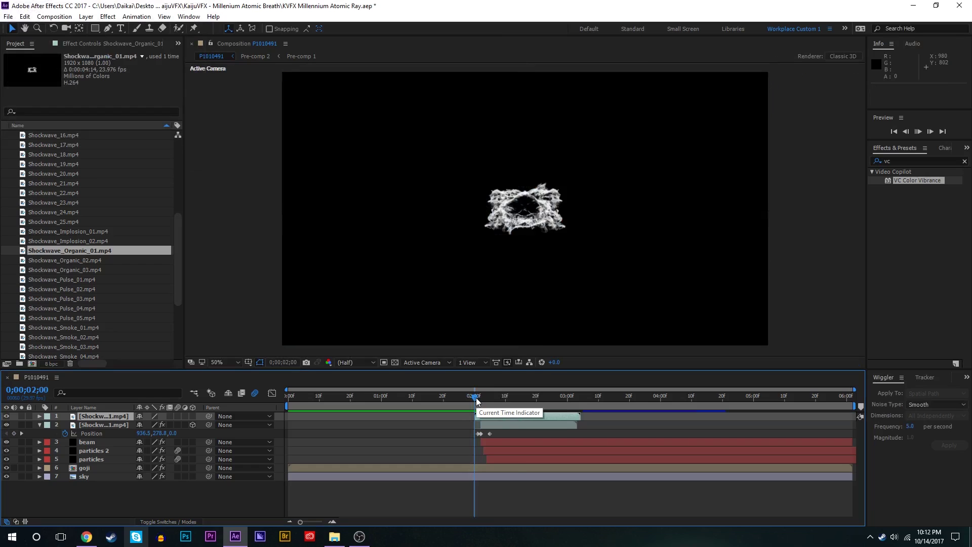
{"action": "key", "text": "space"}
Step: Copy all glow and color effects from the Shockwave_21 layer onto the Shockwave_Organic_01 layer
{"action": "left_click", "coordinate": [492, 426]}
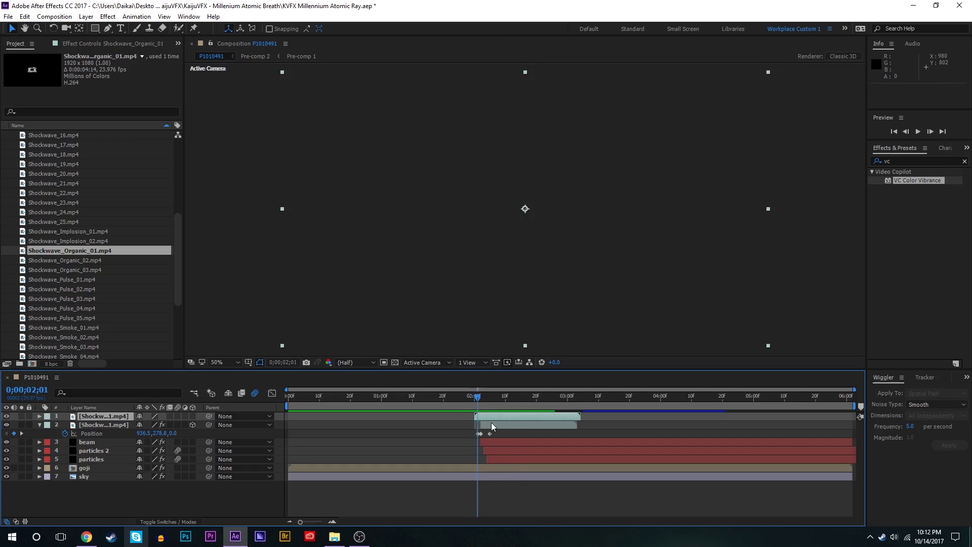
{"action": "left_click", "coordinate": [84, 45]}
{"action": "left_click", "coordinate": [73, 65]}
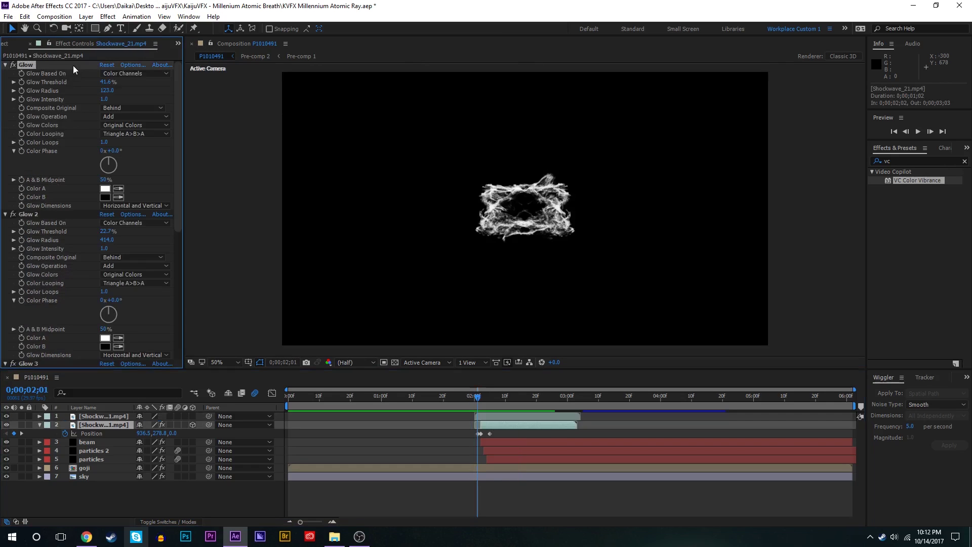
{"action": "key", "text": "ctrl+a"}
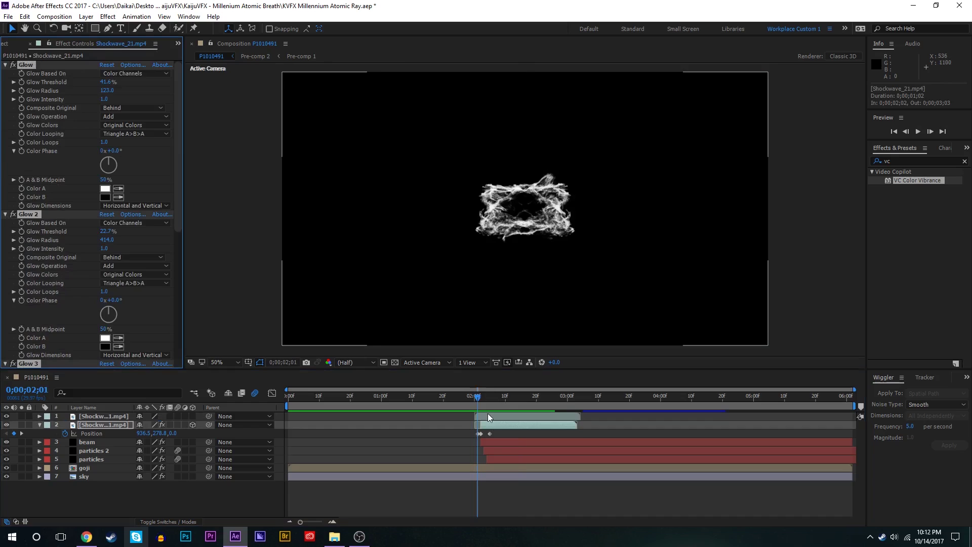
{"action": "left_click", "coordinate": [486, 415]}
{"action": "key", "text": "ctrl+v"}
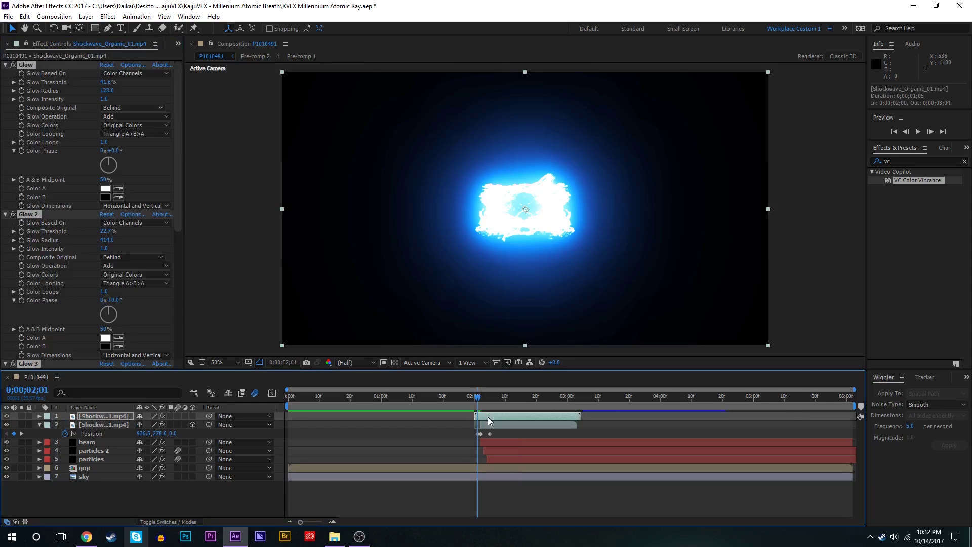
Step: Set the Shockwave_Organic_01 layer's blending mode to Screen
{"action": "left_click_drag", "start_coordinate": [479, 405], "coordinate": [473, 405]}
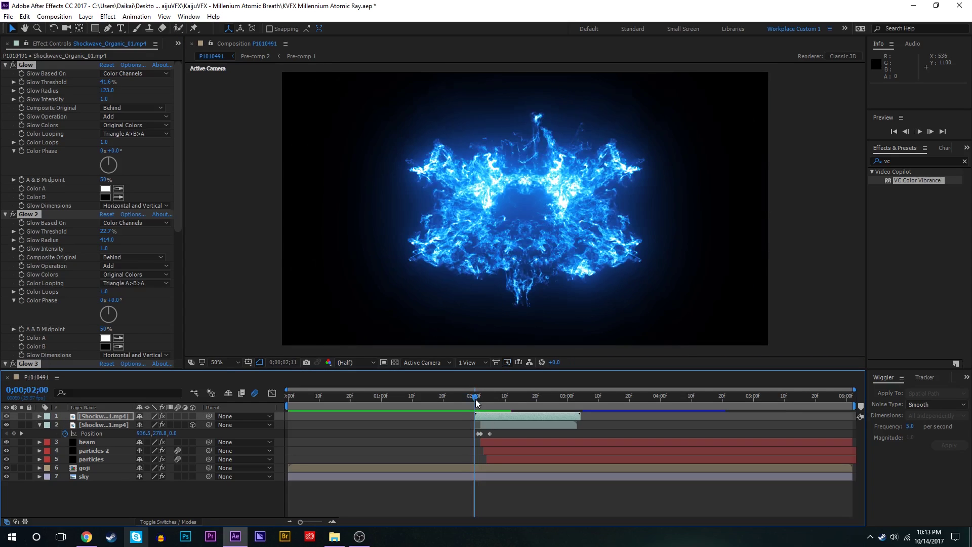
{"action": "key", "text": "F4"}
{"action": "left_click", "coordinate": [149, 420]}
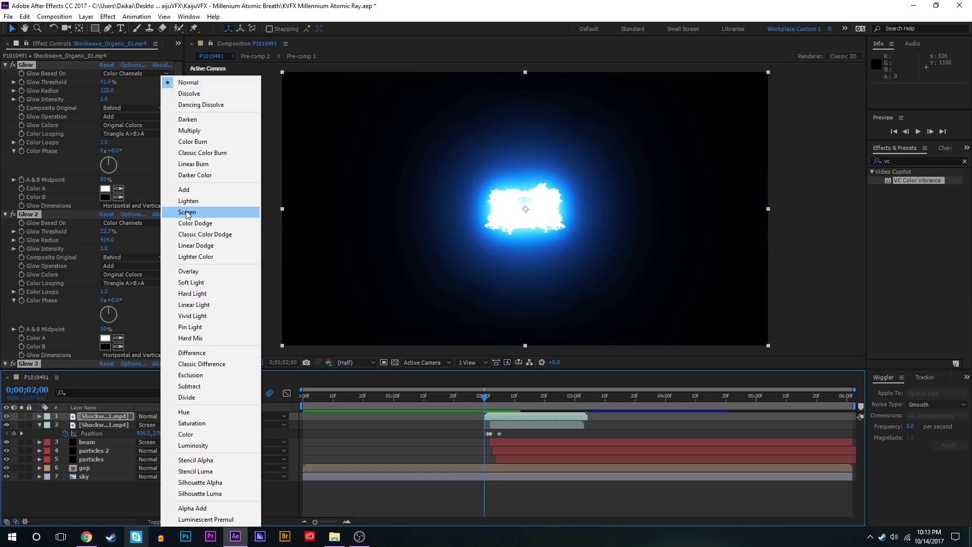
{"action": "left_click", "coordinate": [177, 211]}
{"action": "key", "text": "F4"}
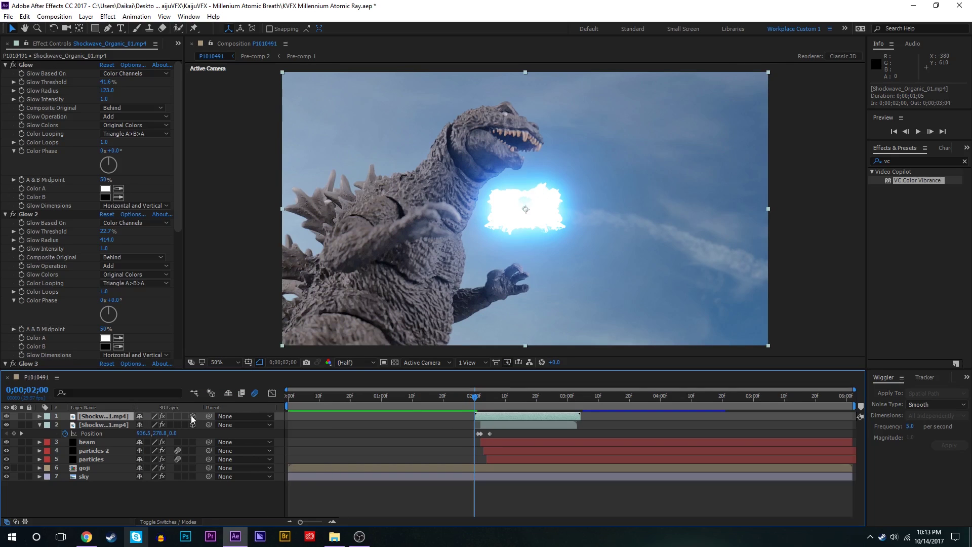
Step: Make the Shockwave_Organic_01 layer 3D, rotate it to face along the beam and move it in front of Godzilla's mouth
{"action": "left_click", "coordinate": [193, 416]}
{"action": "key", "text": "w"}
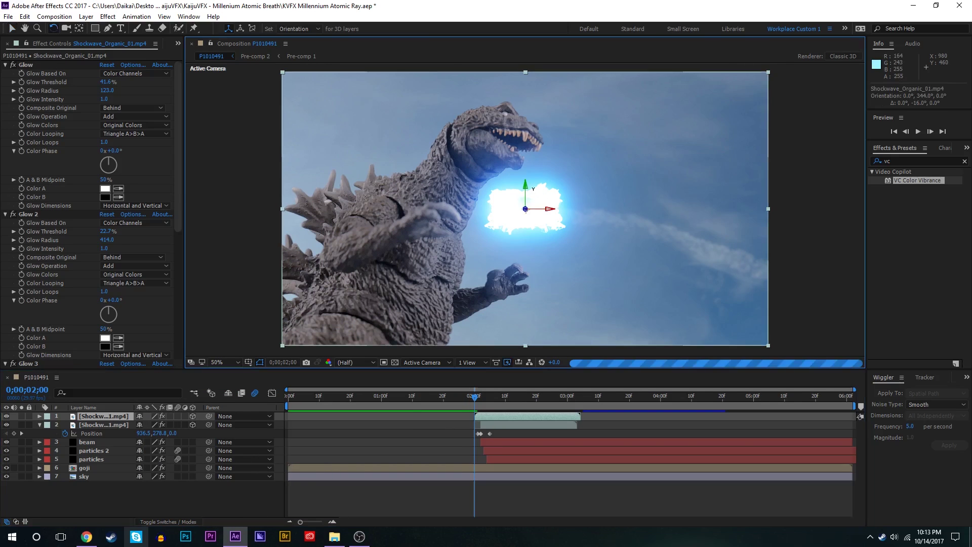
{"action": "left_click_drag", "start_coordinate": [530, 189], "coordinate": [534, 188]}
{"action": "key", "text": "v"}
{"action": "left_click_drag", "start_coordinate": [568, 203], "coordinate": [552, 141]}
Step: Scale the Shockwave_Organic_01 layer to 240% and check it against the beam up to 0;00;02;16
{"action": "key", "text": "k"}
{"action": "key", "text": "s"}
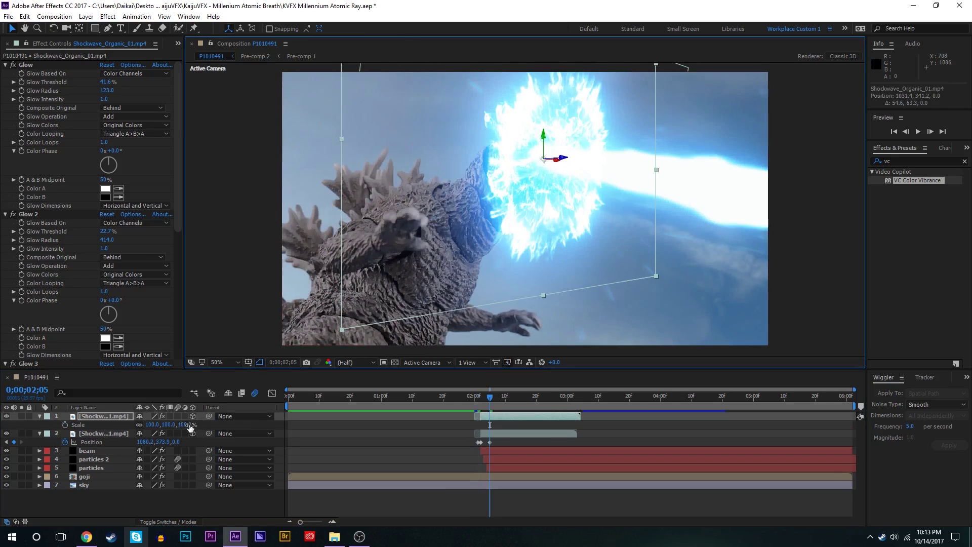
{"action": "left_click_drag", "start_coordinate": [190, 426], "coordinate": [249, 415]}
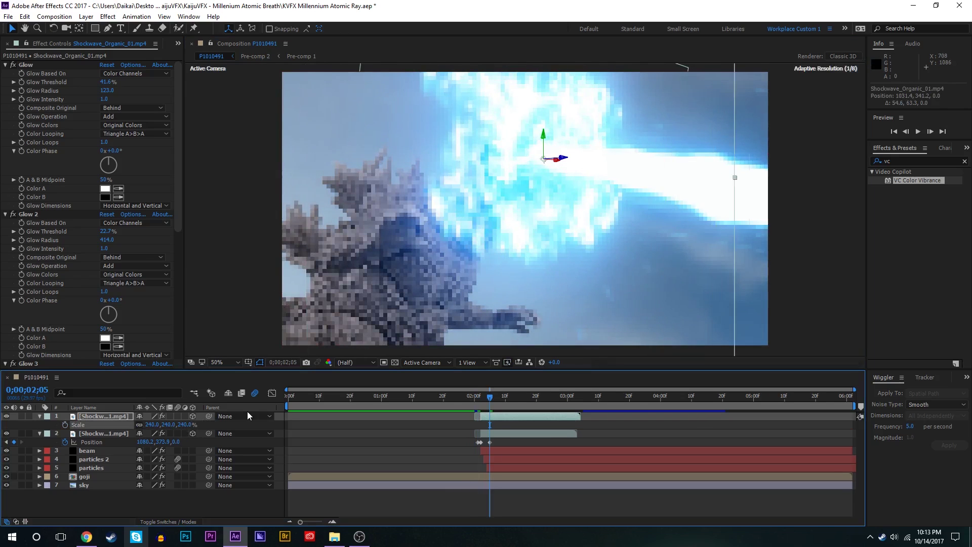
{"action": "left_click_drag", "start_coordinate": [491, 398], "coordinate": [536, 401]}
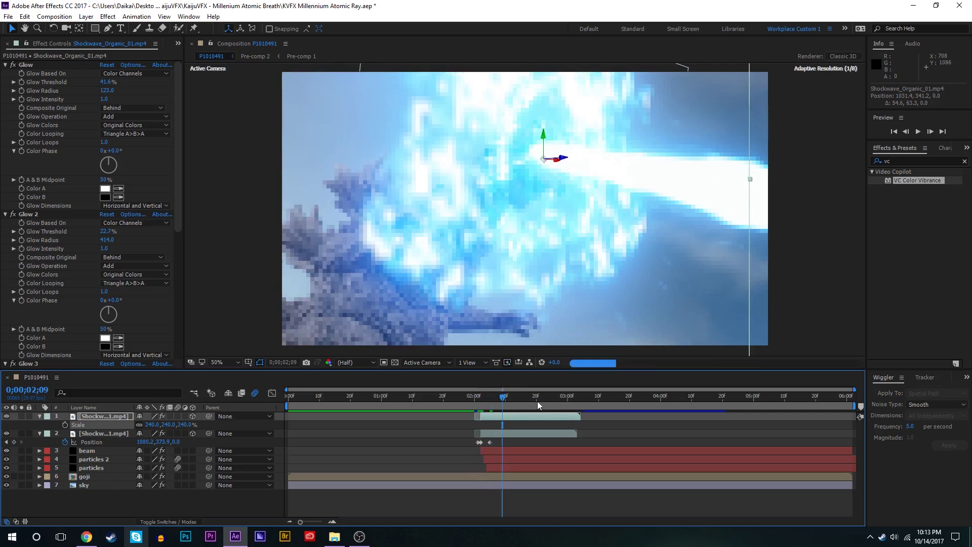
{"action": "left_click", "coordinate": [525, 397]}
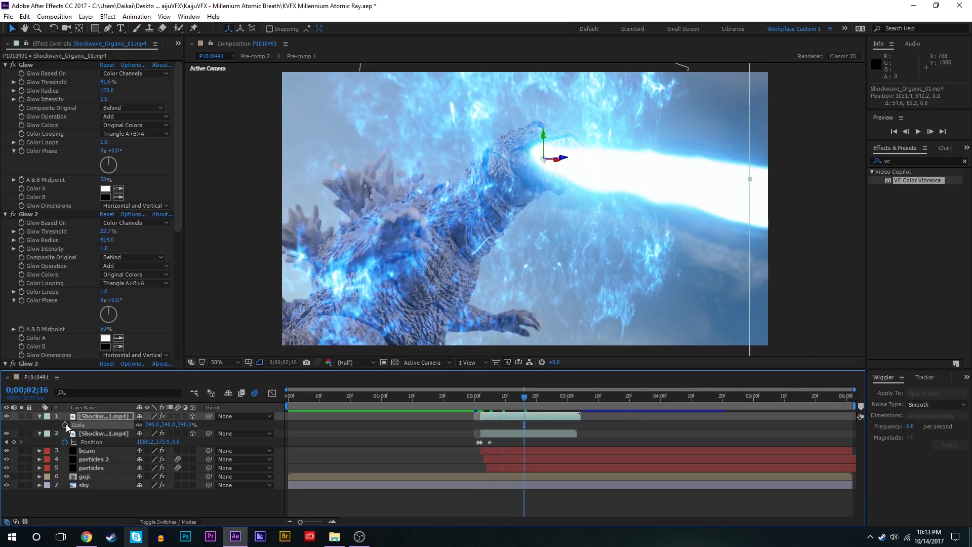
Step: Animate the Shockwave_Organic_01 layer's scale from 104% at 0;00;02;02 to 240% at 0;00;02;16 and preview the growth
{"action": "left_click", "coordinate": [65, 424]}
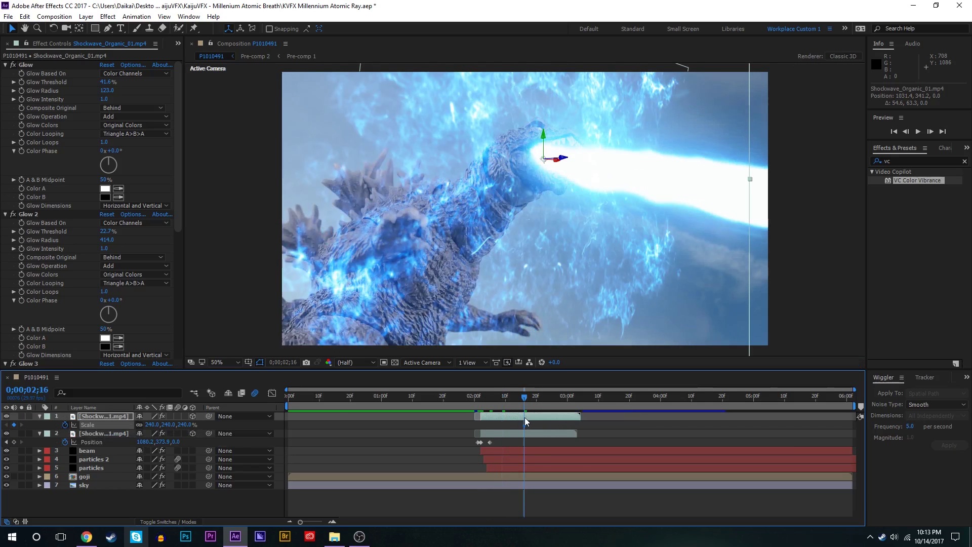
{"action": "left_click", "coordinate": [481, 404]}
{"action": "left_click_drag", "start_coordinate": [152, 424], "coordinate": [114, 427]}
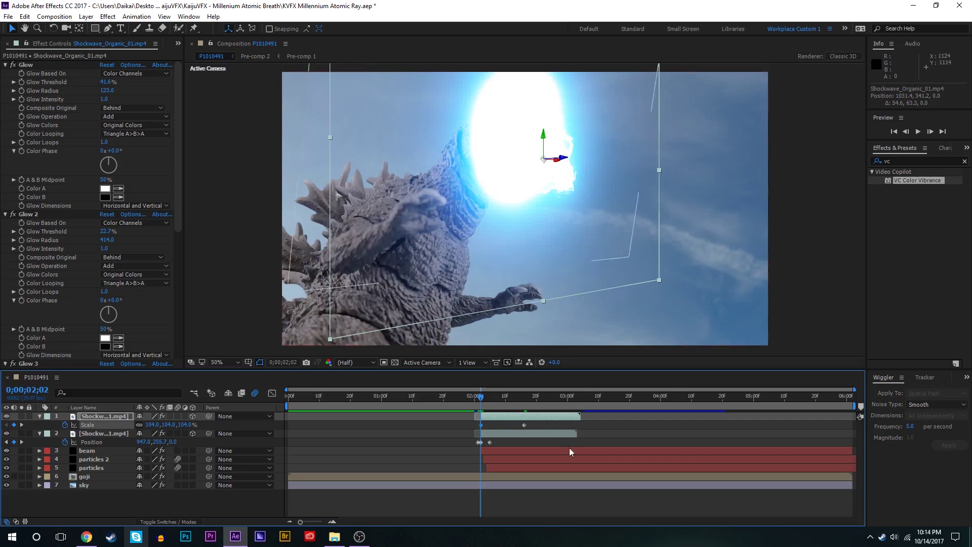
{"action": "key", "text": "space"}
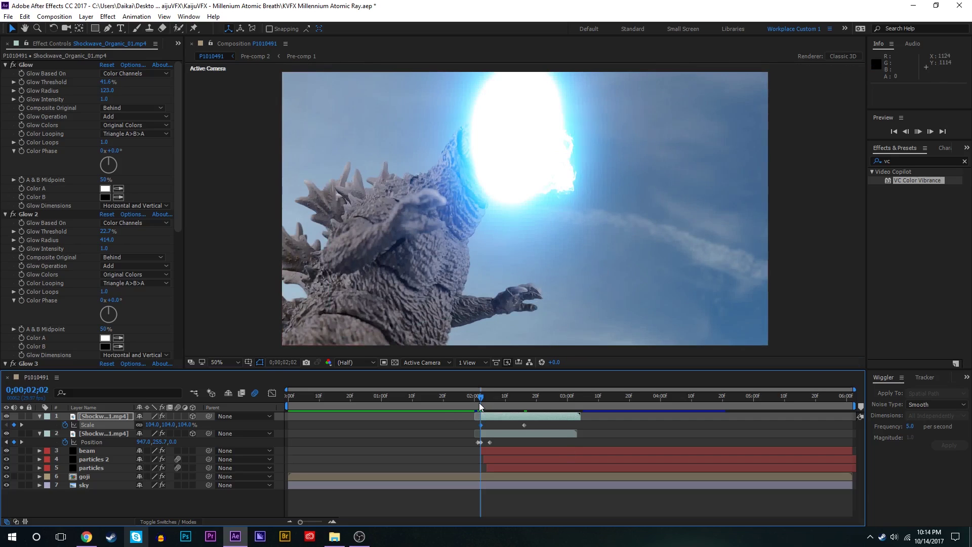
Step: Move the Shockwave_Organic_01 layer's 240% scale keyframe a few frames later and replay the shockwave from just before the beam
{"action": "left_click", "coordinate": [476, 396]}
{"action": "left_click_drag", "start_coordinate": [524, 424], "coordinate": [542, 428]}
{"action": "key", "text": "space"}
{"action": "left_click", "coordinate": [465, 405]}
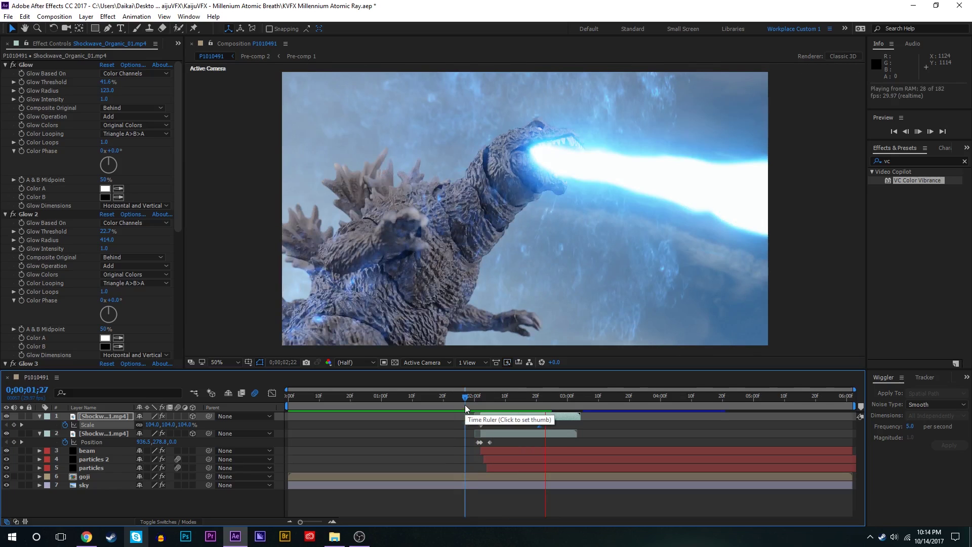
Step: Animate the Shockwave_21 layer's scale from 68% at 0;00;02;02 to 100% at 0;00;02;04
{"action": "key", "text": "u"}
{"action": "left_click_drag", "start_coordinate": [465, 405], "coordinate": [481, 396]}
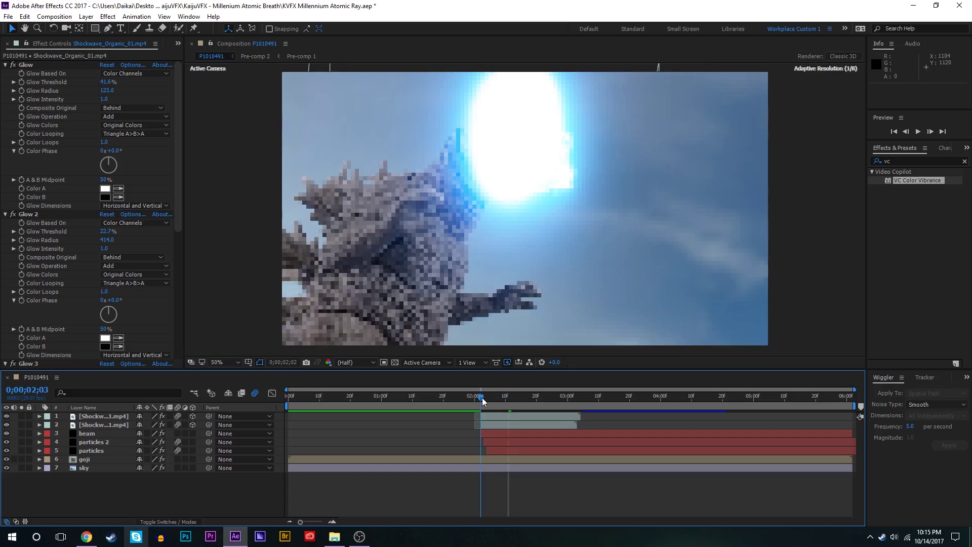
{"action": "left_click", "coordinate": [120, 415]}
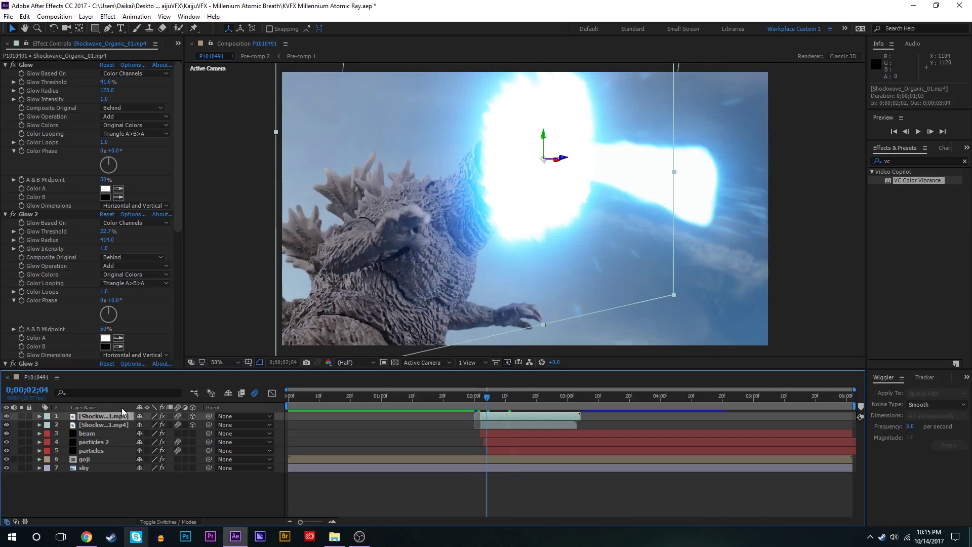
{"action": "left_click", "coordinate": [290, 421]}
{"action": "key", "text": "s"}
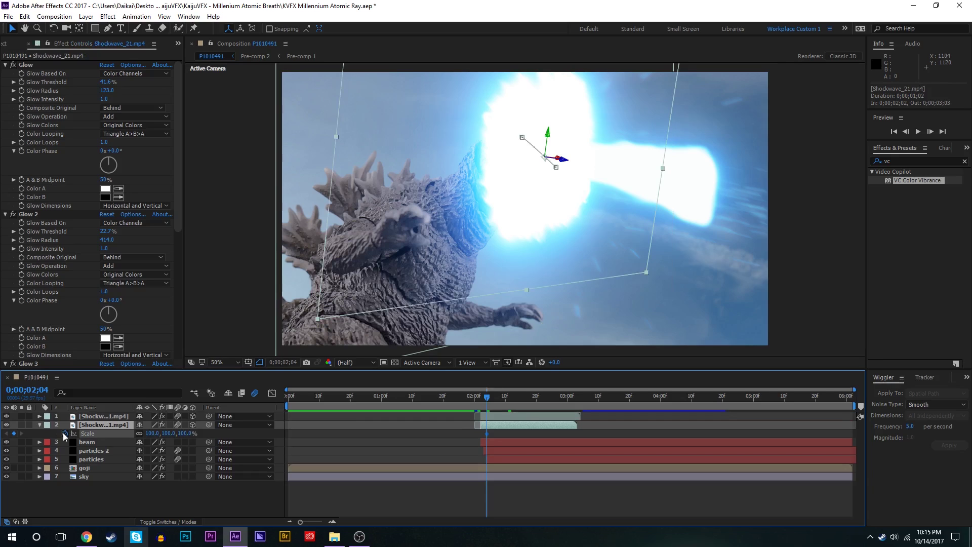
{"action": "left_click", "coordinate": [484, 400]}
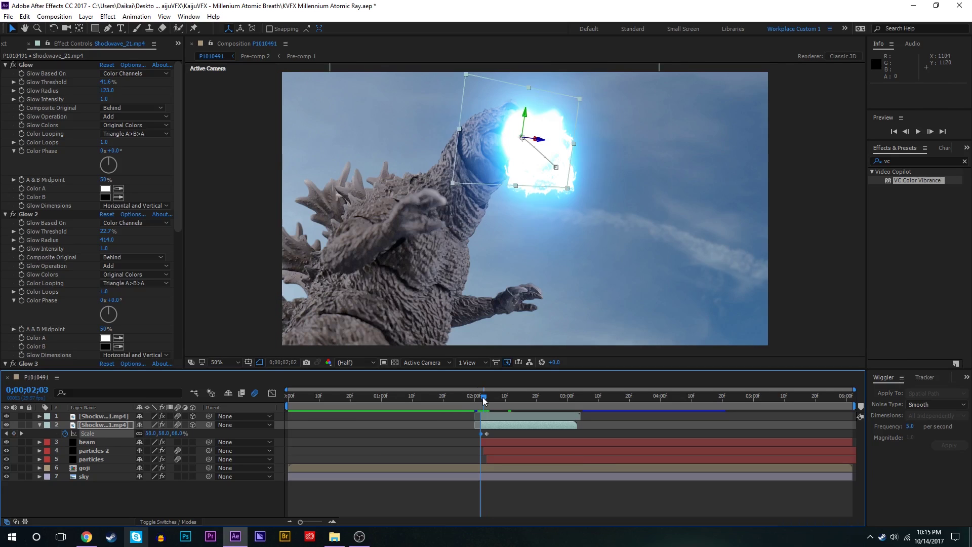
Step: Keyframe the Shockwave_Organic_01 layer's position at the start of the beam, set Shockwave_21's starting scale to 36% and check both shockwaves
{"action": "left_click", "coordinate": [511, 416]}
{"action": "key", "text": "p"}
{"action": "key", "text": "Page_Down"}
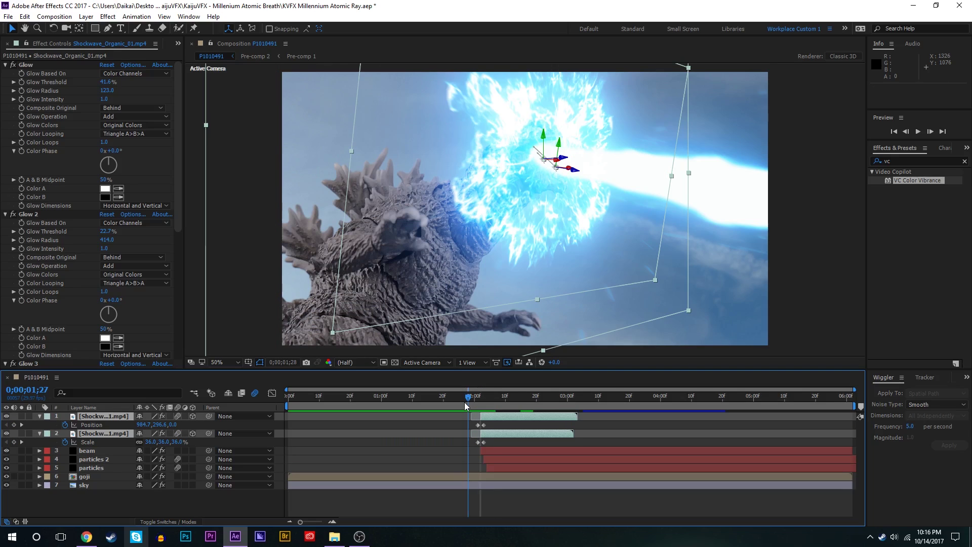
{"action": "left_click_drag", "start_coordinate": [465, 405], "coordinate": [515, 402]}
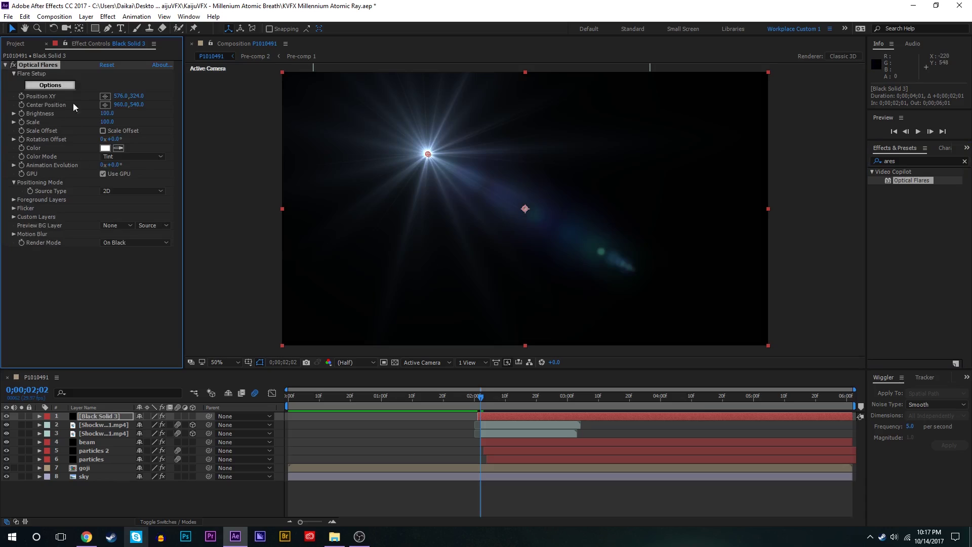
Step: Load the Monster Flare preset from the Motion Graphics presets into the Optical Flares effect on Black Solid 3
{"action": "left_click", "coordinate": [58, 86]}
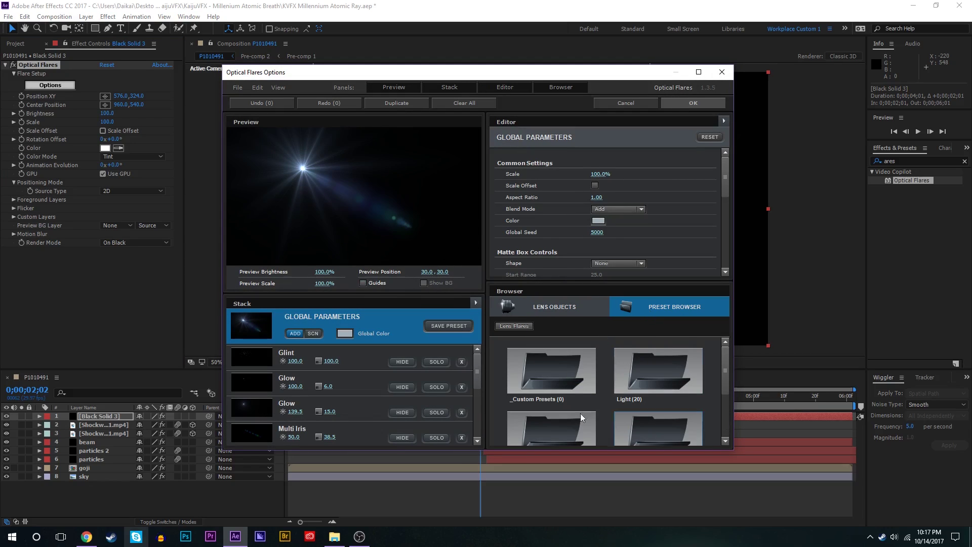
{"action": "left_click_drag", "start_coordinate": [468, 242], "coordinate": [300, 175]}
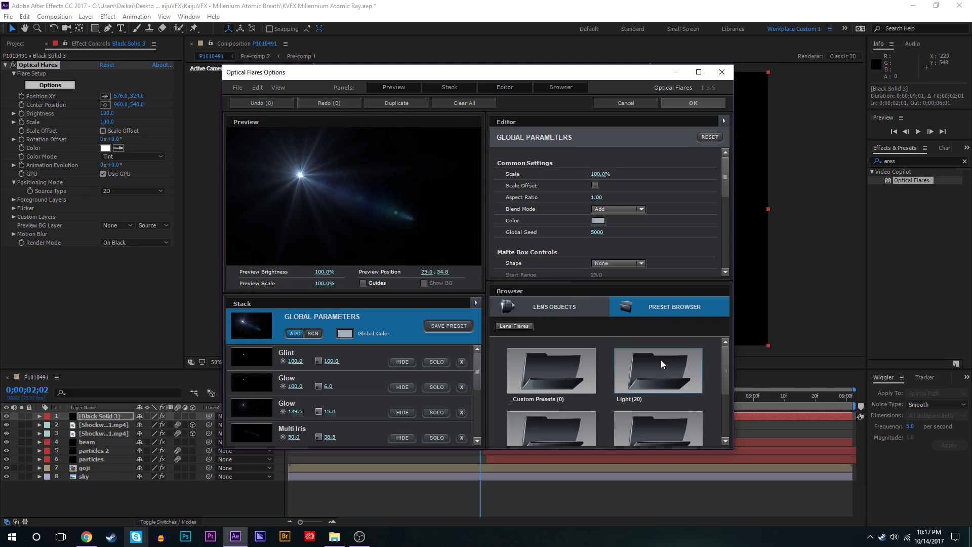
{"action": "scroll", "coordinate": [625, 378], "scroll_direction": "down", "scroll_amount": 3}
{"action": "double_click", "coordinate": [548, 361]}
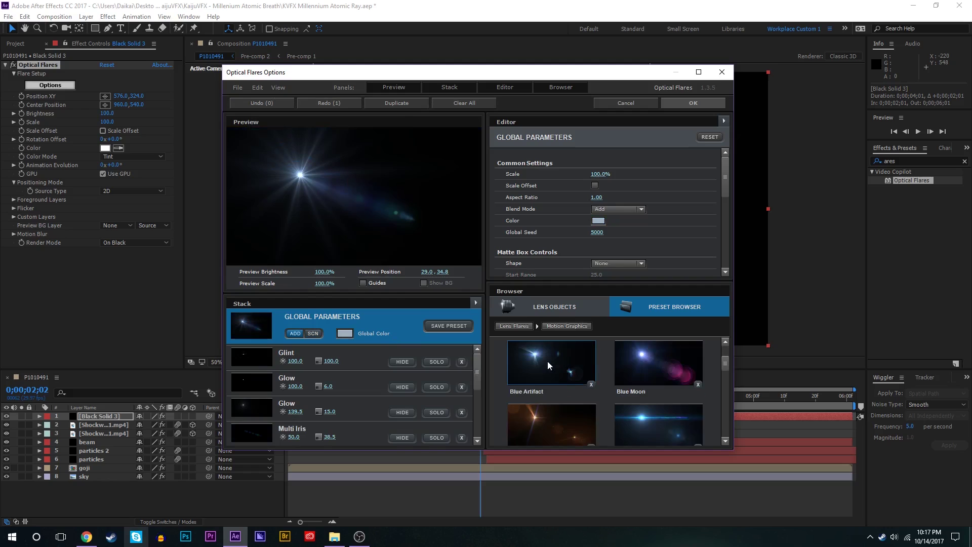
{"action": "scroll", "coordinate": [573, 372], "scroll_direction": "down", "scroll_amount": 5}
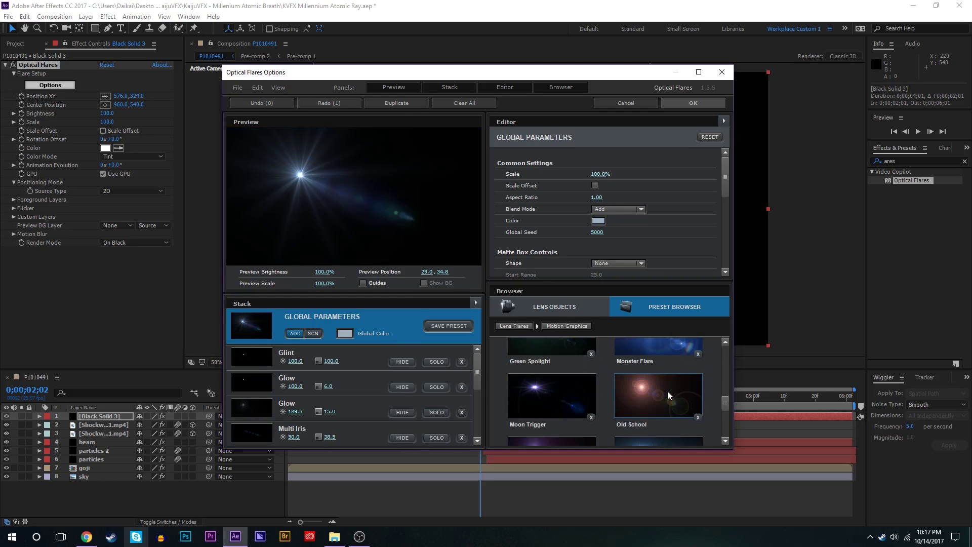
{"action": "scroll", "coordinate": [668, 391], "scroll_direction": "up", "scroll_amount": 2}
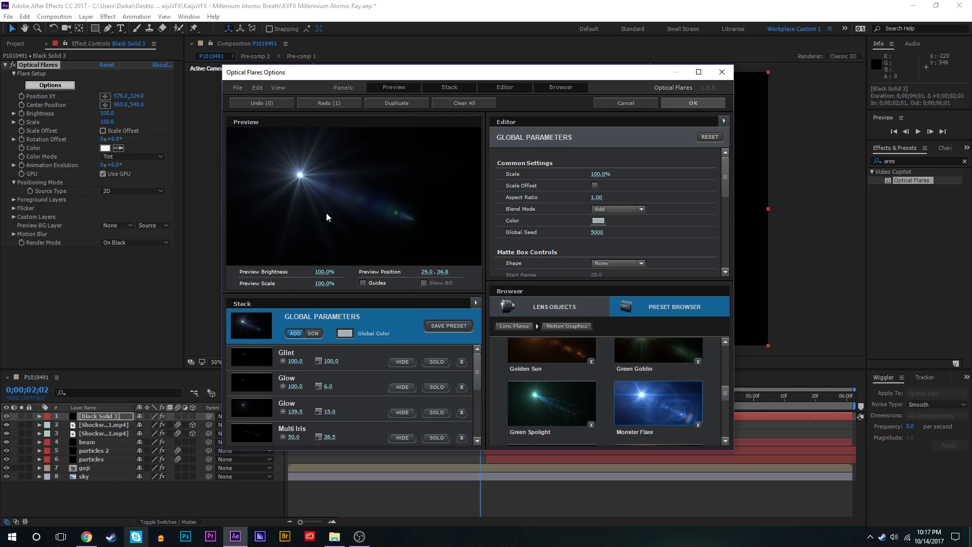
{"action": "left_click_drag", "start_coordinate": [326, 211], "coordinate": [297, 164]}
Step: Change the flare's global color to the lighter blue 0881E9
{"action": "left_click", "coordinate": [598, 221]}
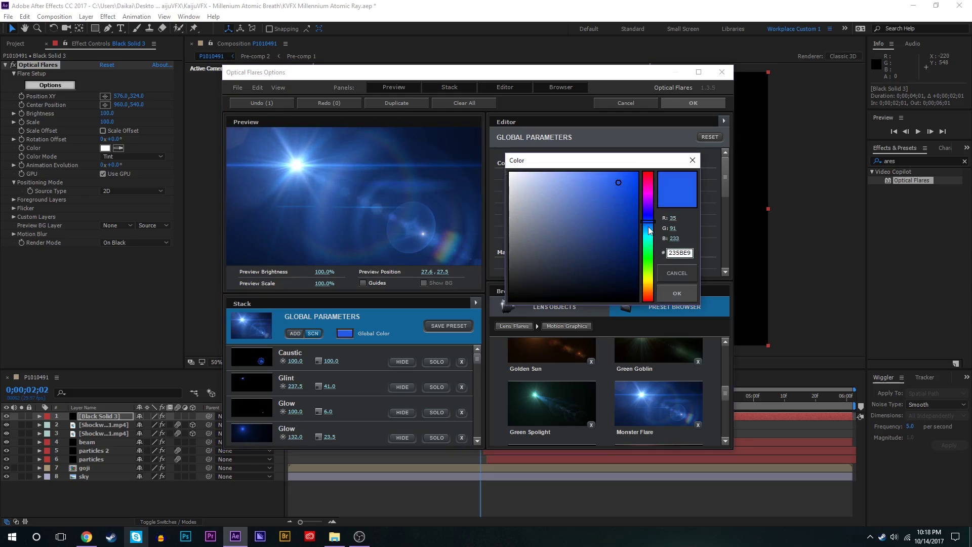
{"action": "left_click_drag", "start_coordinate": [650, 230], "coordinate": [649, 232]}
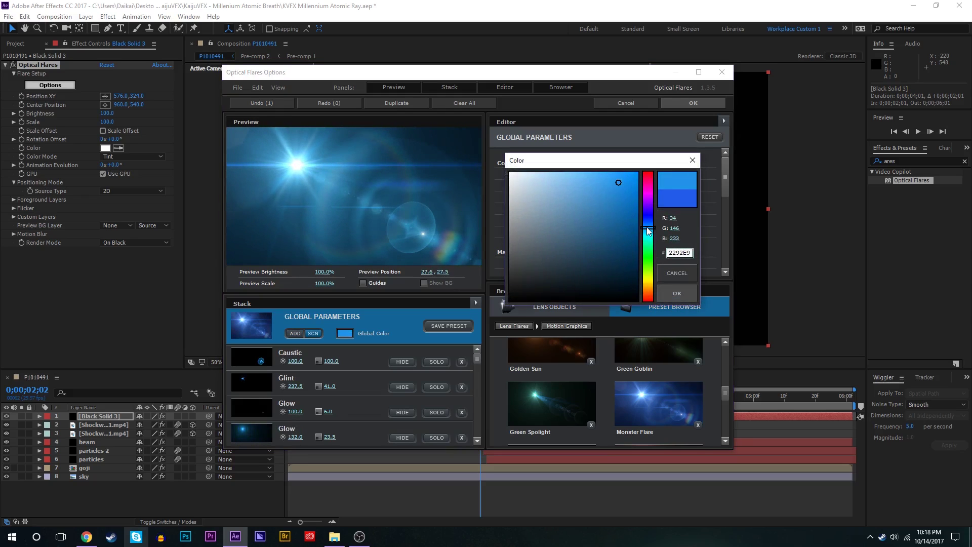
{"action": "mouse_move", "coordinate": [626, 183]}
{"action": "left_mouse_down"}
{"action": "mouse_move", "coordinate": [651, 170]}
{"action": "mouse_move", "coordinate": [612, 175]}
{"action": "mouse_move", "coordinate": [634, 183]}
{"action": "left_mouse_up"}
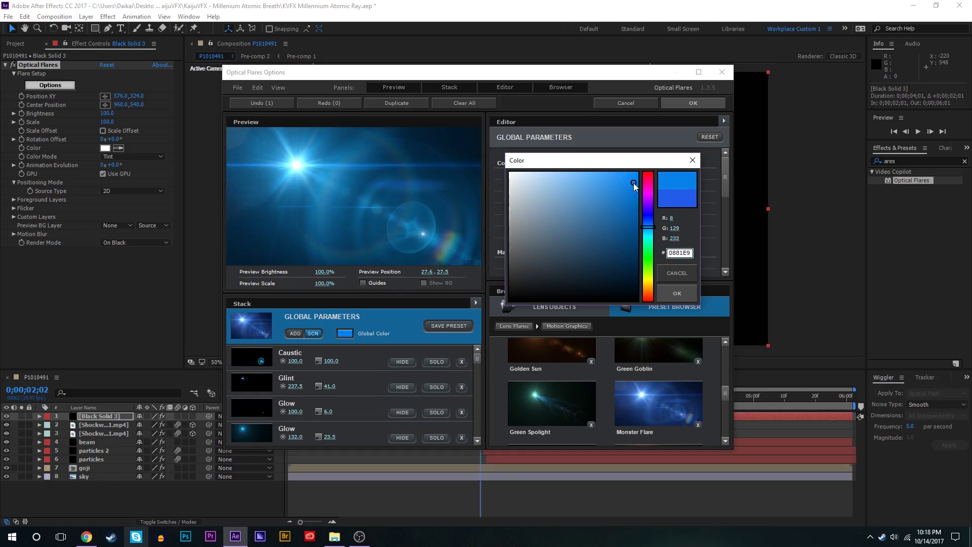
{"action": "left_click", "coordinate": [691, 299]}
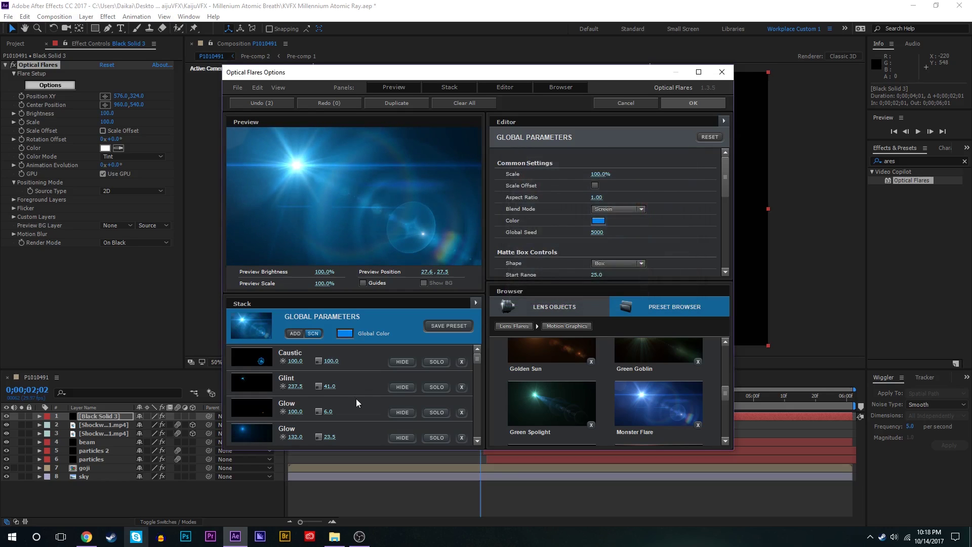
Step: Hide the Caustic element and several Iris elements in the flare's stack
{"action": "left_click", "coordinate": [401, 362]}
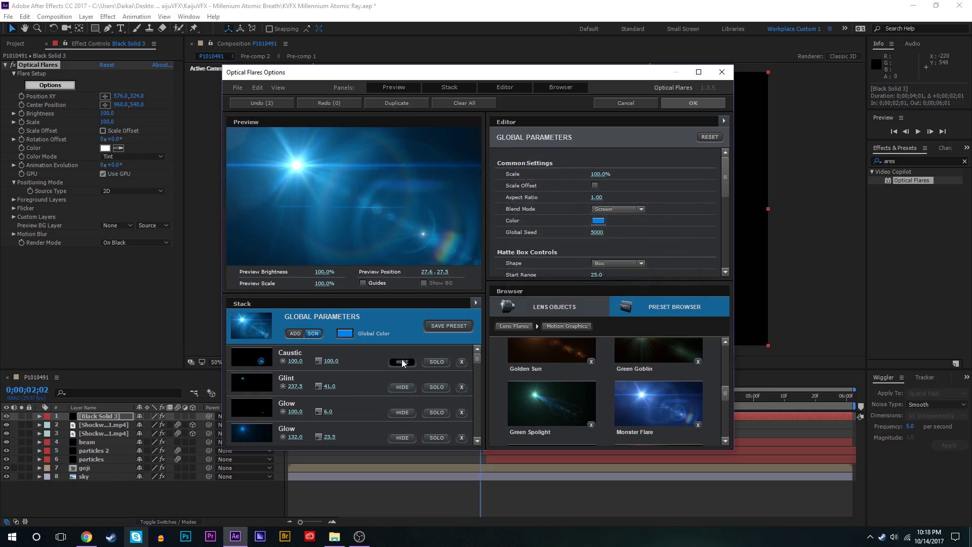
{"action": "scroll", "coordinate": [363, 368], "scroll_direction": "down", "scroll_amount": 5}
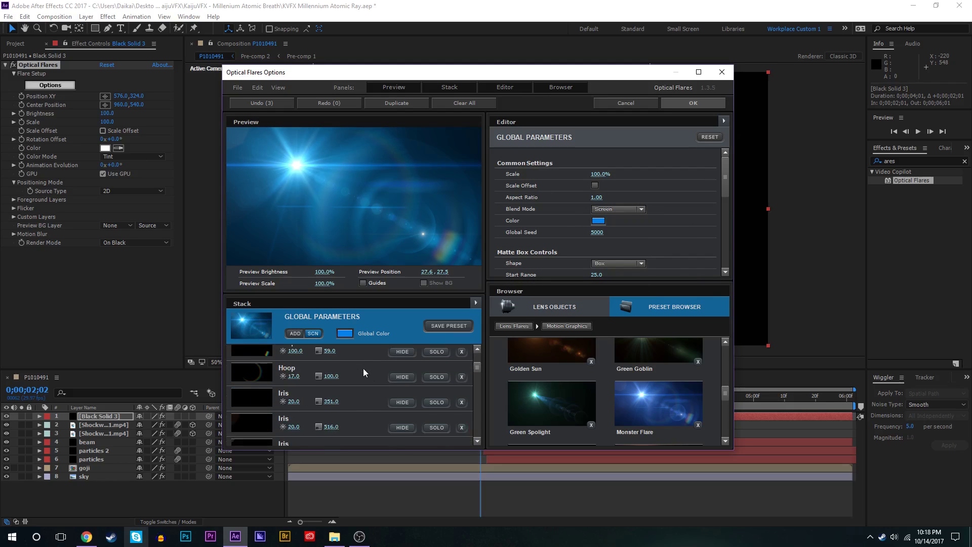
{"action": "scroll", "coordinate": [385, 382], "scroll_direction": "up", "scroll_amount": 3}
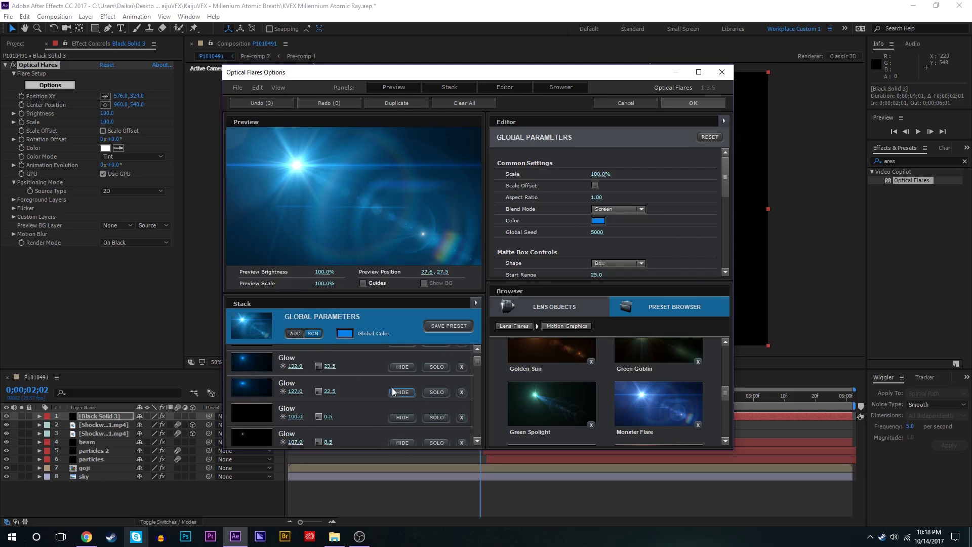
{"action": "left_click", "coordinate": [402, 422]}
{"action": "scroll", "coordinate": [406, 400], "scroll_direction": "down", "scroll_amount": 4}
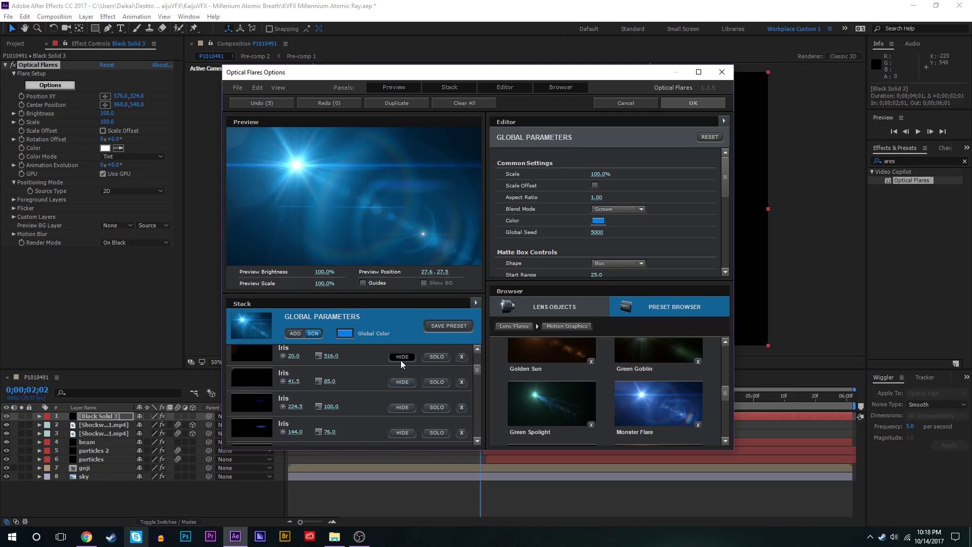
{"action": "left_click", "coordinate": [402, 382]}
{"action": "scroll", "coordinate": [346, 369], "scroll_direction": "down", "scroll_amount": 3}
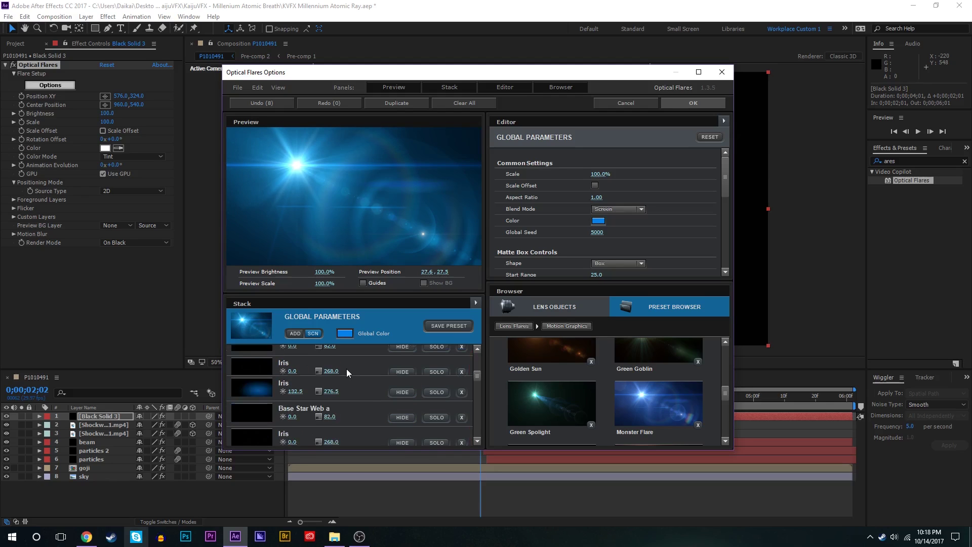
Step: Set the Base Star Boost element's Color 1 to white (FFFFFF) and apply the flare setup to the layer
{"action": "scroll", "coordinate": [347, 369], "scroll_direction": "down", "scroll_amount": 5}
{"action": "left_click", "coordinate": [402, 421]}
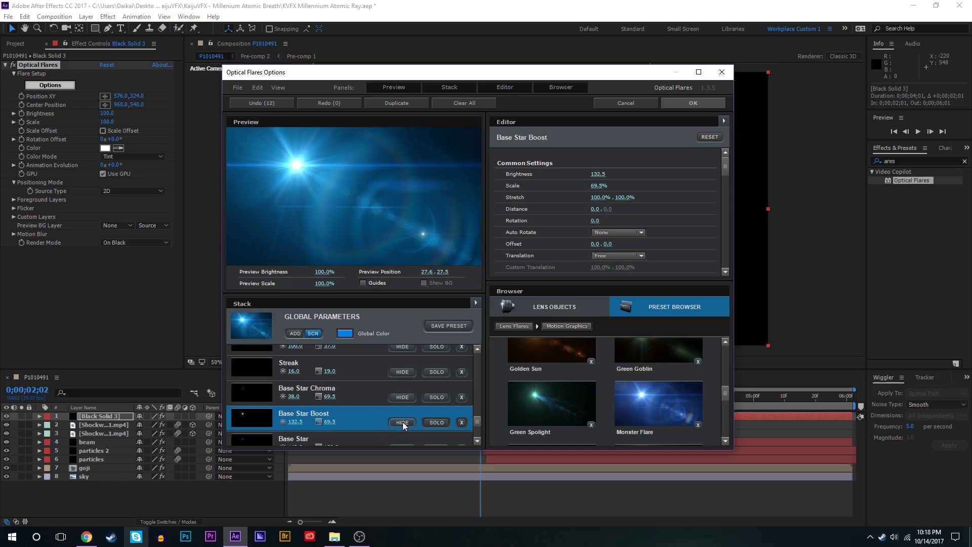
{"action": "scroll", "coordinate": [589, 234], "scroll_direction": "down", "scroll_amount": 5}
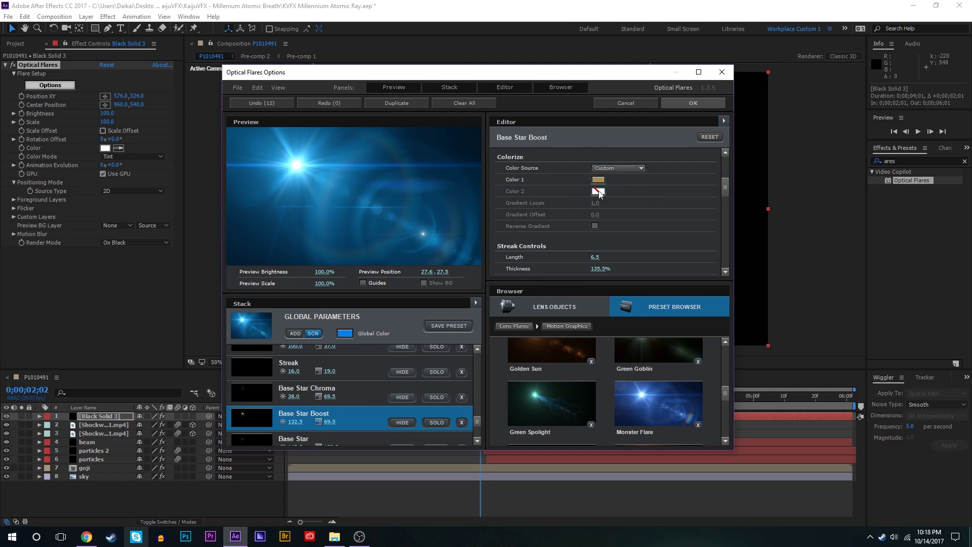
{"action": "left_click", "coordinate": [597, 192]}
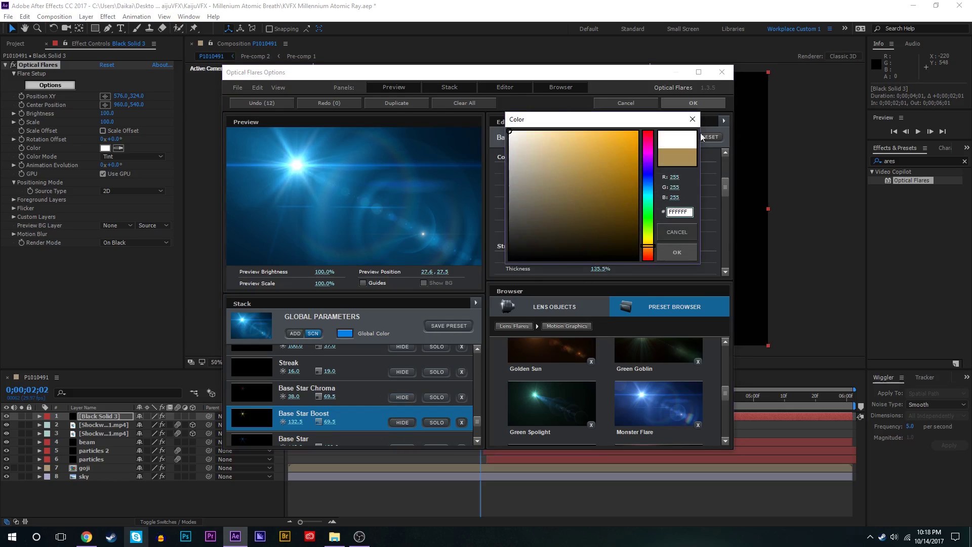
{"action": "left_click", "coordinate": [683, 249]}
{"action": "left_click", "coordinate": [695, 104]}
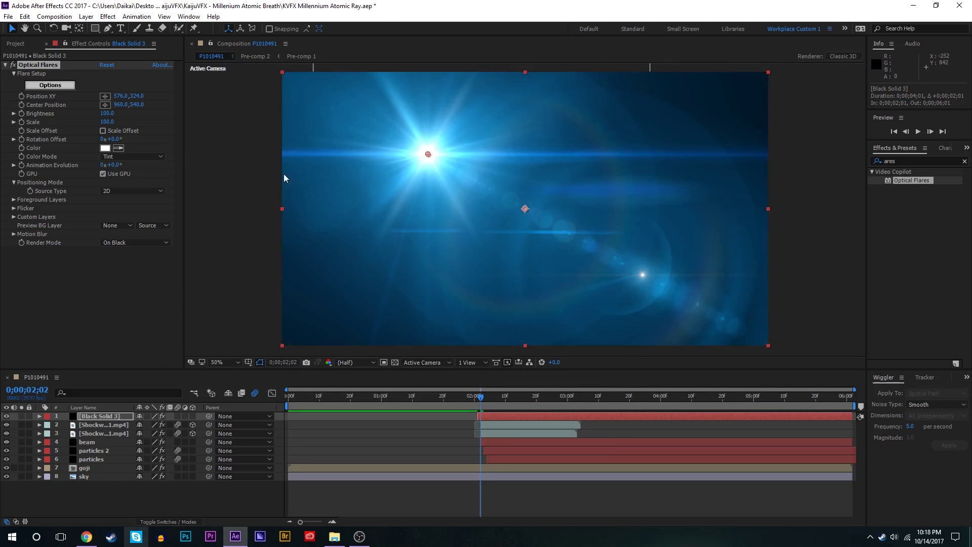
Step: Set the Black Solid 3 flare layer's blending mode to Screen
{"action": "key", "text": "F4"}
{"action": "left_click", "coordinate": [162, 416]}
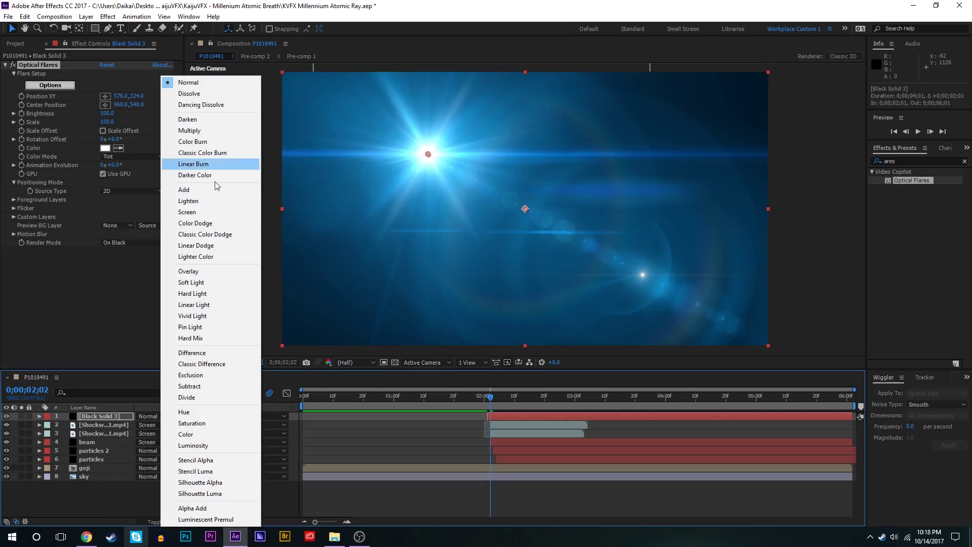
{"action": "left_click", "coordinate": [192, 213]}
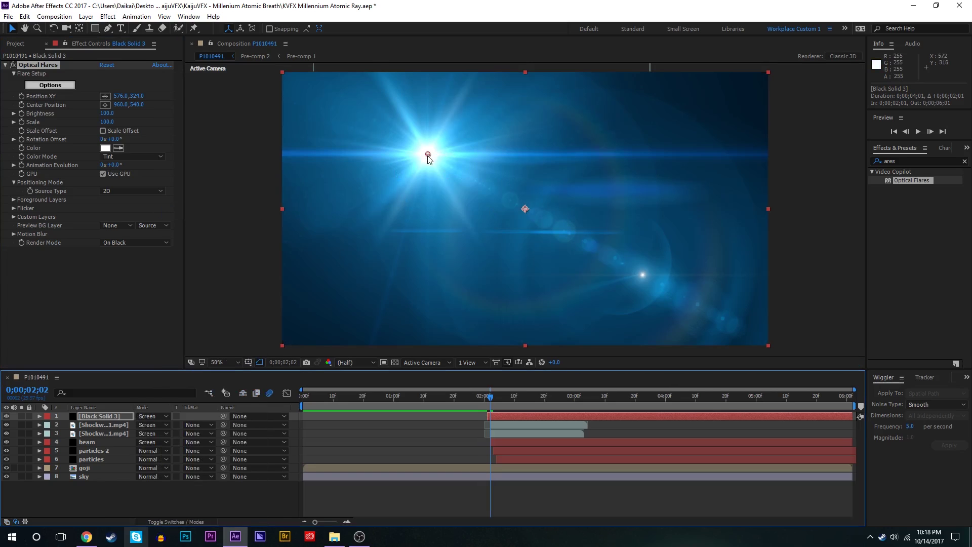
Step: Place the flare's center at the beam's origin in Godzilla's mouth, at 1042,328, and check it up to 0;00;04;05
{"action": "left_click_drag", "start_coordinate": [428, 156], "coordinate": [520, 146]}
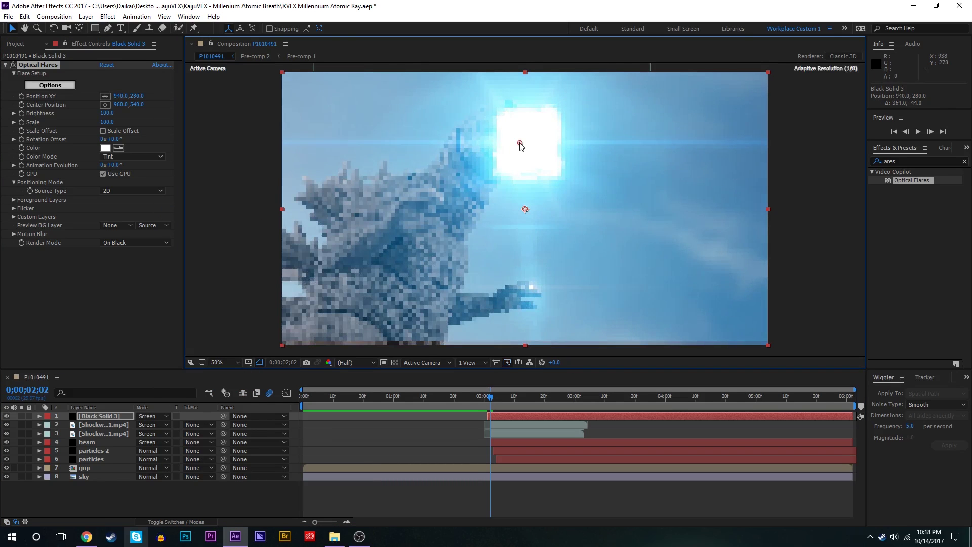
{"action": "left_click", "coordinate": [512, 395]}
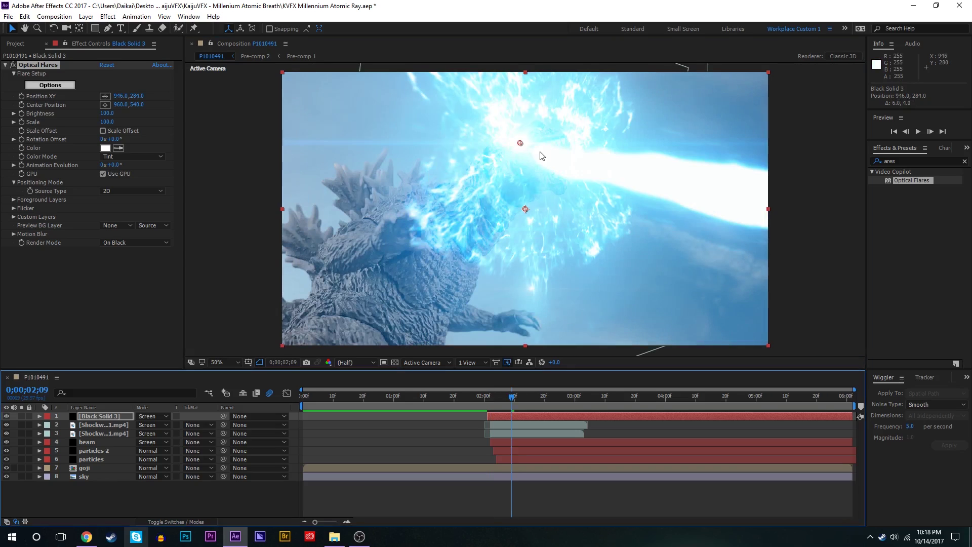
{"action": "left_click_drag", "start_coordinate": [522, 146], "coordinate": [546, 157]}
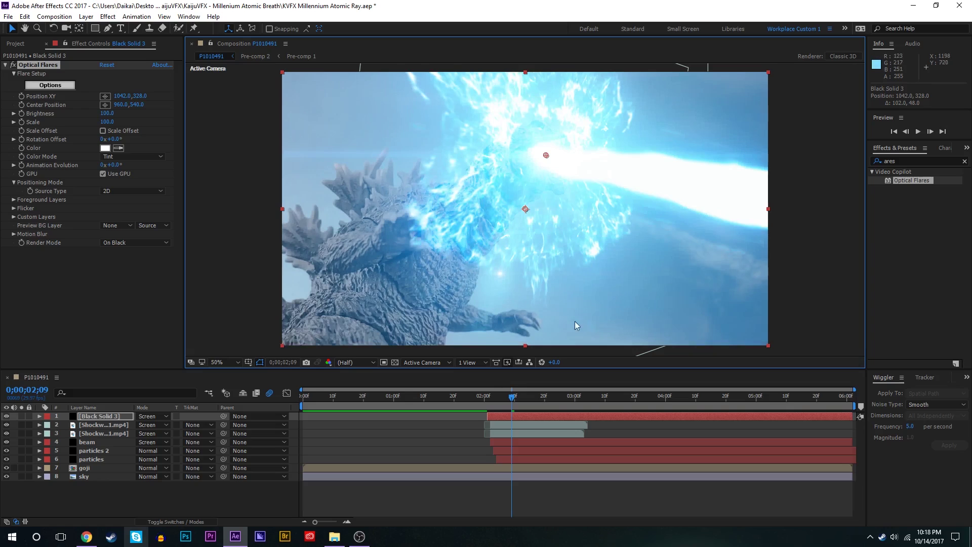
{"action": "left_click", "coordinate": [616, 396]}
{"action": "left_click_drag", "start_coordinate": [616, 396], "coordinate": [681, 404]}
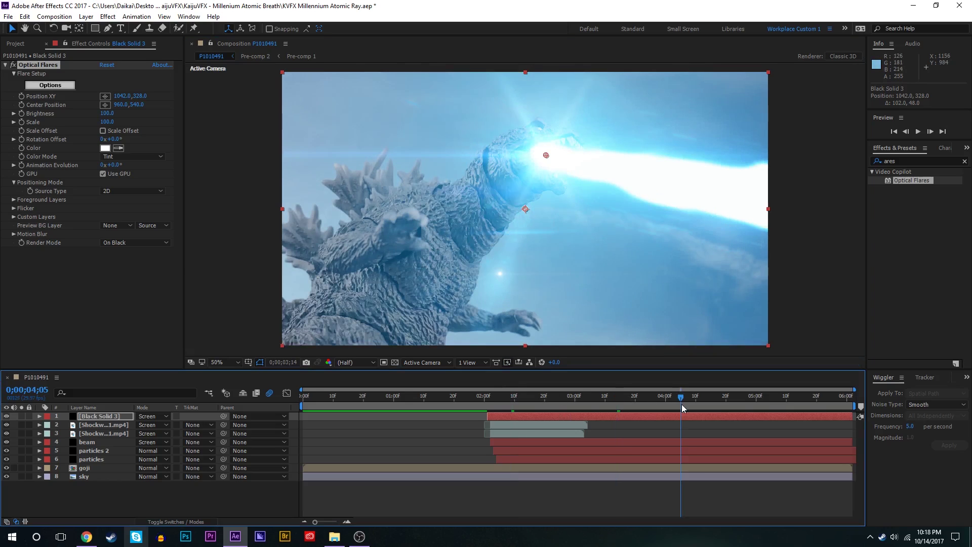
{"action": "left_click", "coordinate": [672, 426]}
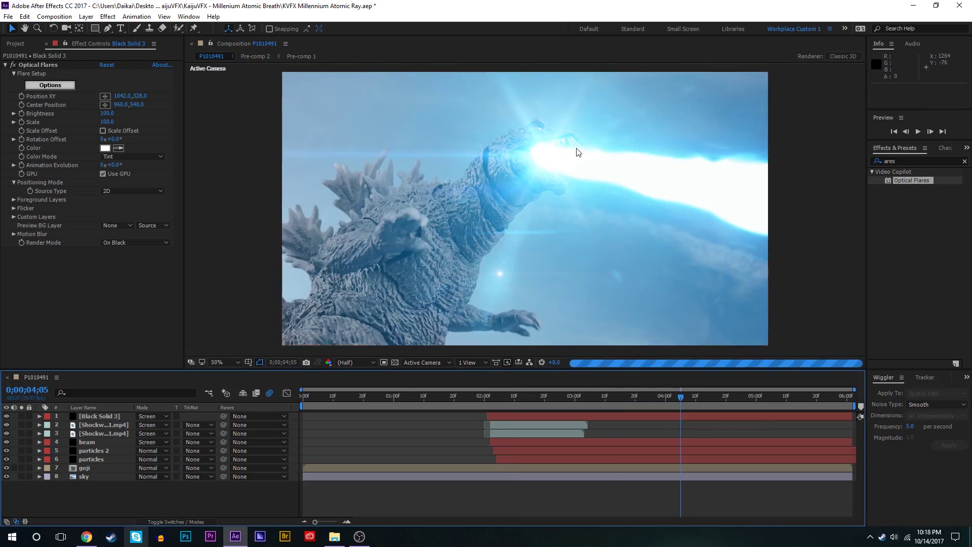
Step: Compare the shot with and without the Black Solid 3 layer and rename that layer flare
{"action": "left_click", "coordinate": [7, 416]}
{"action": "left_click", "coordinate": [7, 416]}
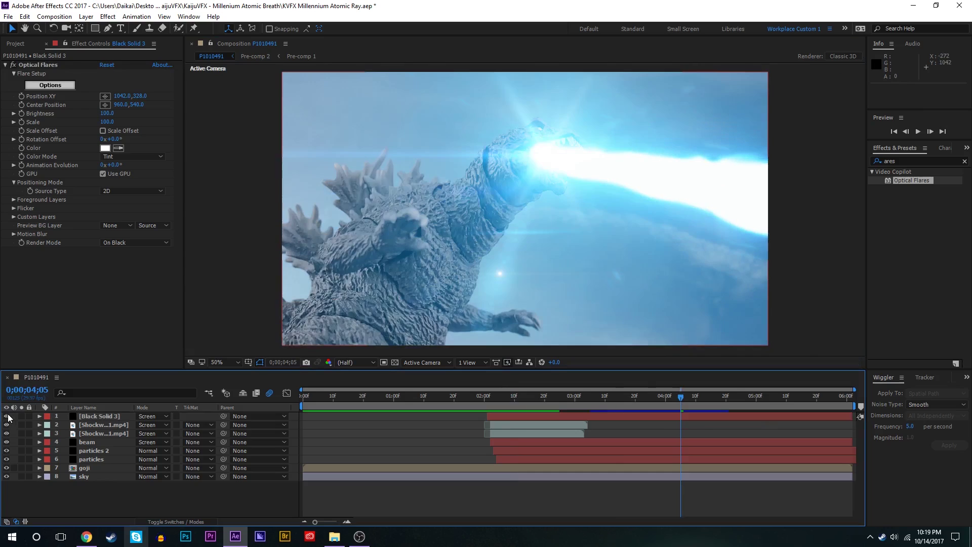
{"action": "left_click", "coordinate": [7, 416]}
{"action": "left_click", "coordinate": [7, 416]}
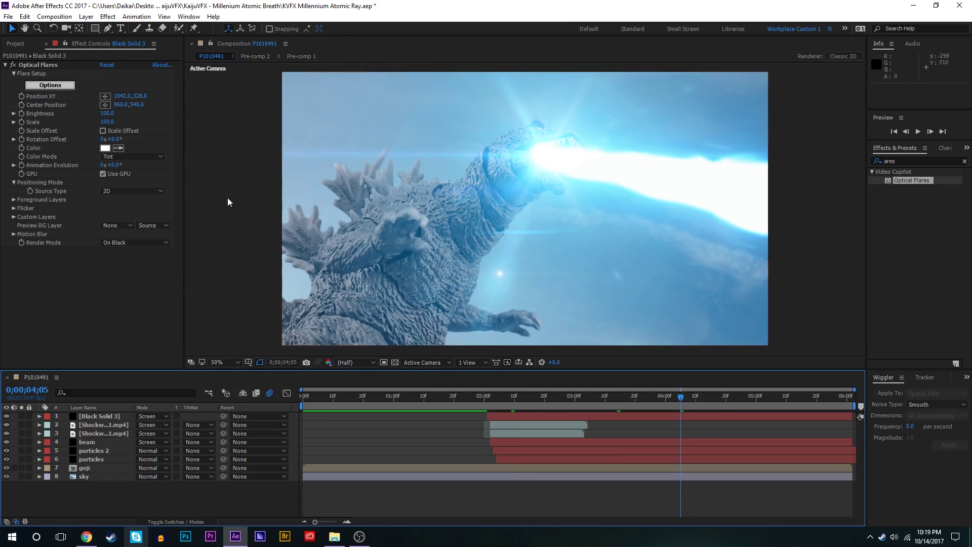
{"action": "right_click", "coordinate": [113, 416]}
{"action": "left_click", "coordinate": [135, 410]}
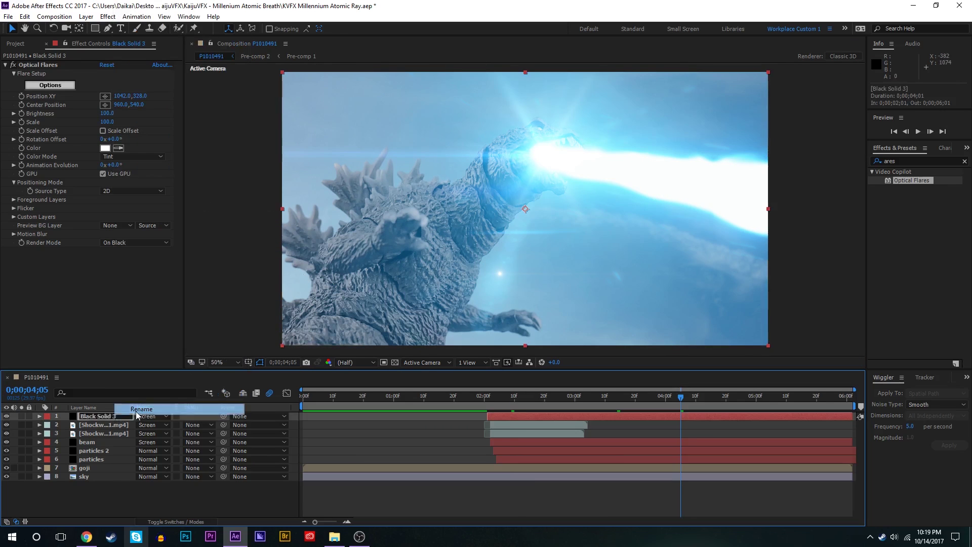
{"action": "type", "text": "a"}
{"action": "double_click", "coordinate": [129, 412]}
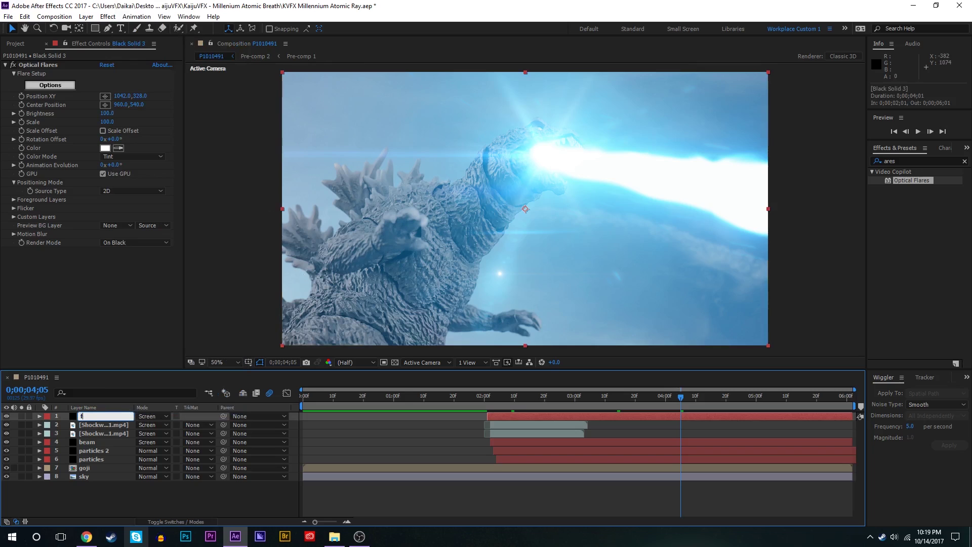
{"action": "type", "text": "flare"}
{"action": "key", "text": "Return"}
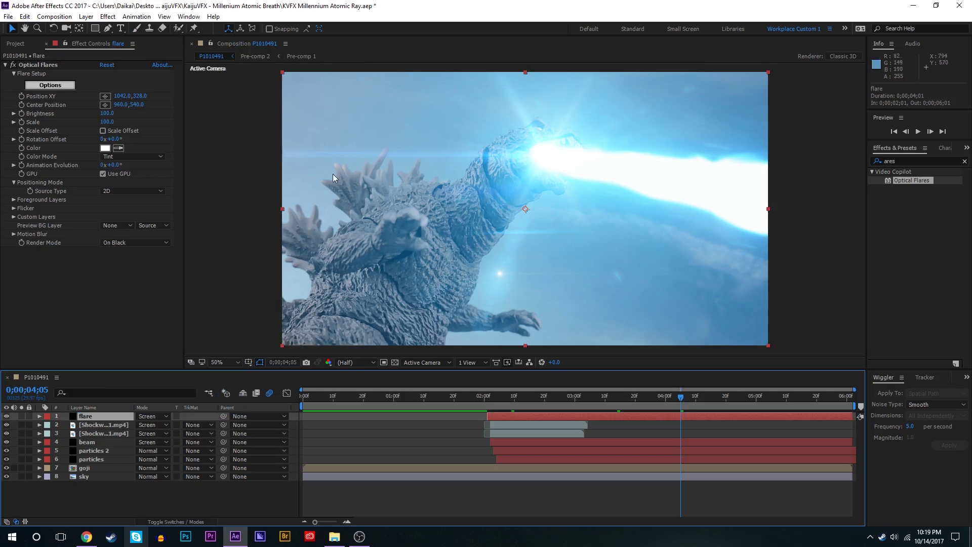
Step: Turn off the Optical Flares effect and, at 0;00;02;05, hide both Shockwave layers and both particles layers
{"action": "left_click", "coordinate": [75, 75]}
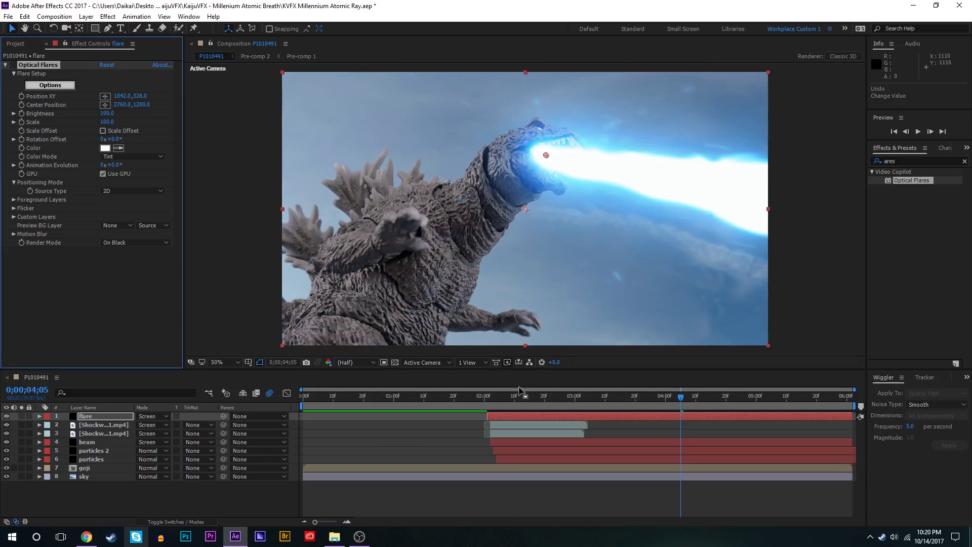
{"action": "left_click_drag", "start_coordinate": [519, 395], "coordinate": [499, 402]}
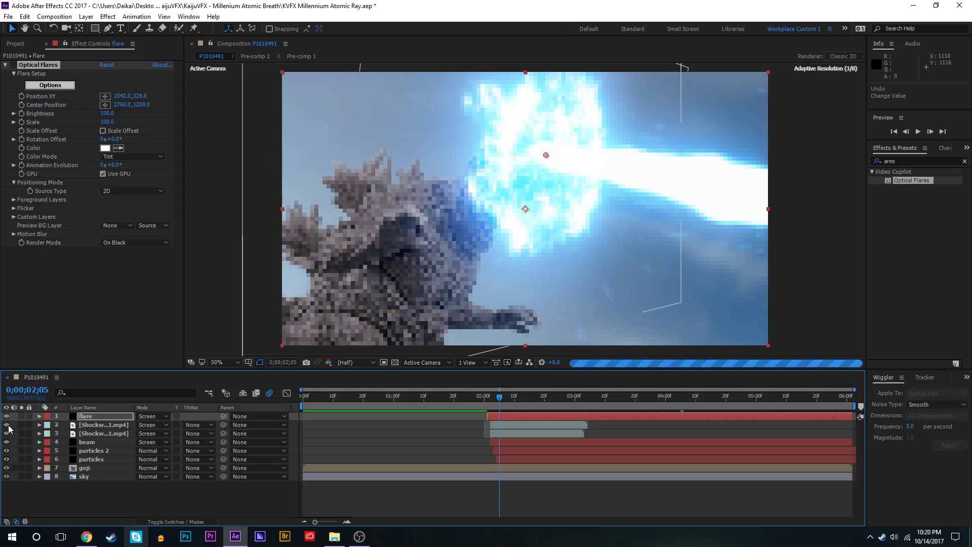
{"action": "left_click_drag", "start_coordinate": [6, 425], "coordinate": [7, 459]}
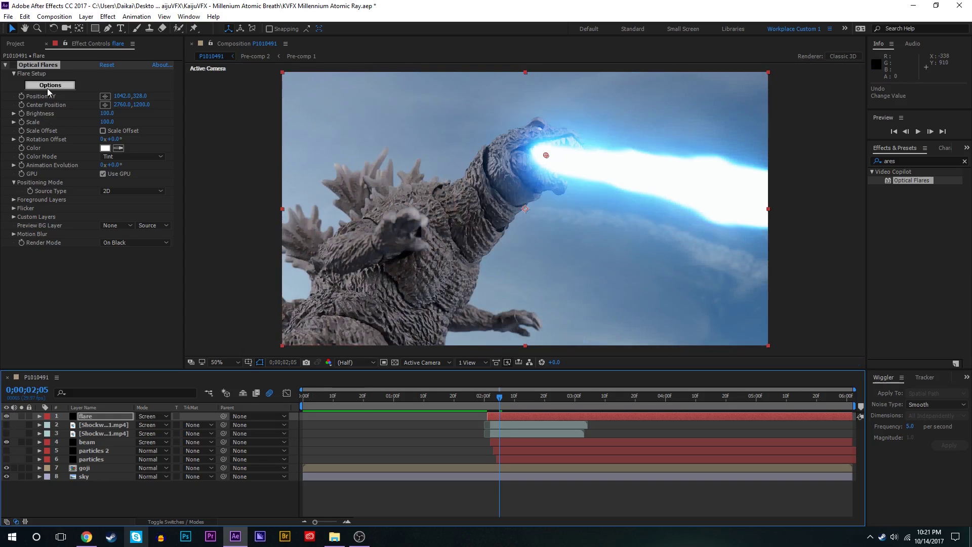
Step: Start Position XY keyframes for the flare at 0;00;02;05 and follow the mouth back to 1014,312 at 0;00;02;04 and 984,292 at 0;00;02;03
{"action": "left_click", "coordinate": [21, 96]}
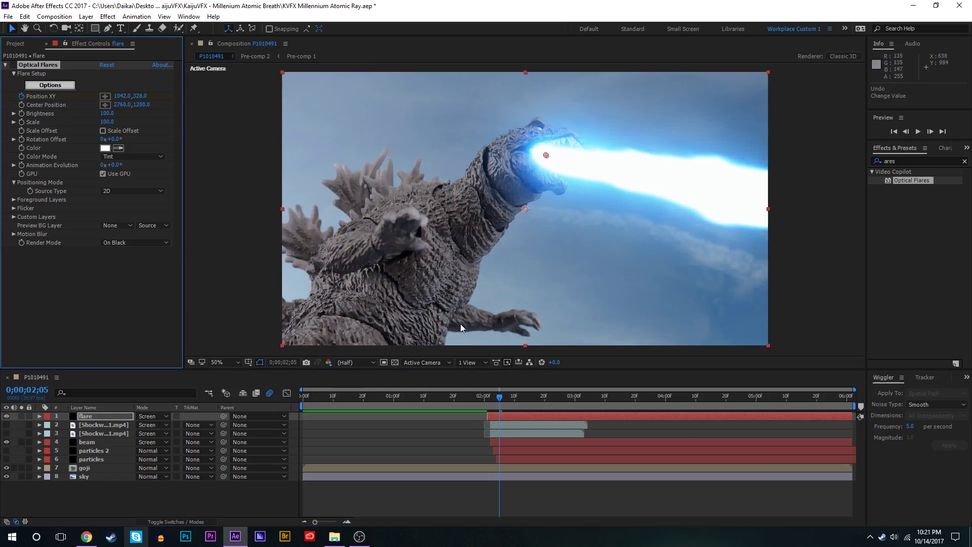
{"action": "left_click_drag", "start_coordinate": [500, 399], "coordinate": [498, 399]}
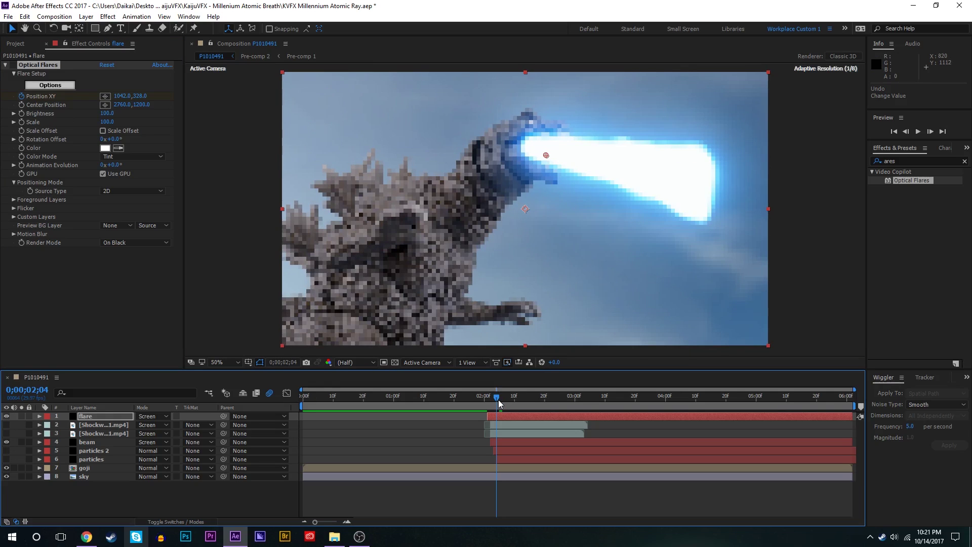
{"action": "left_click_drag", "start_coordinate": [542, 151], "coordinate": [541, 152]}
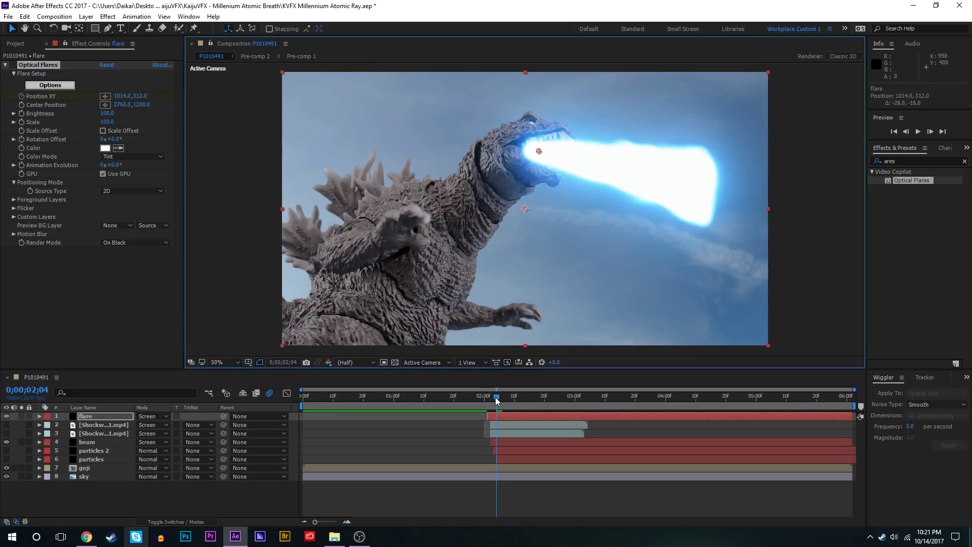
{"action": "left_click_drag", "start_coordinate": [496, 399], "coordinate": [492, 402]}
{"action": "left_click_drag", "start_coordinate": [534, 151], "coordinate": [526, 145]}
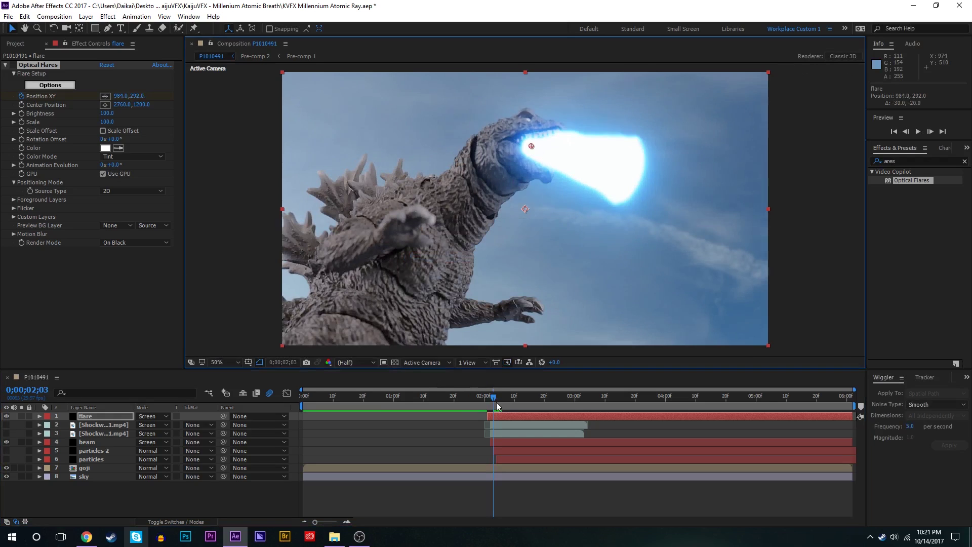
Step: Keyframe the flare's Position XY at 924,258 on frame 0;00;02;02 and at 898,252 on frame 0;00;02;01
{"action": "left_click_drag", "start_coordinate": [493, 403], "coordinate": [491, 406]}
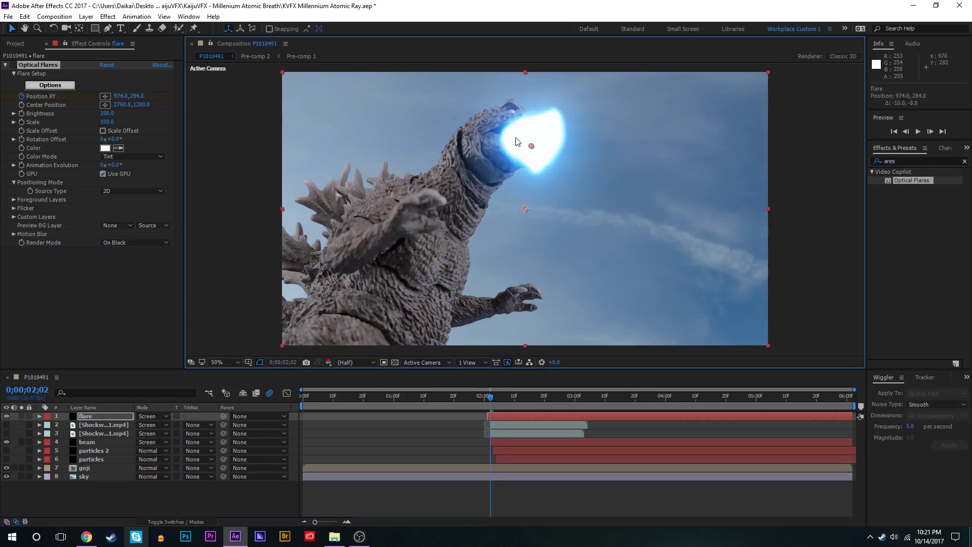
{"action": "left_click_drag", "start_coordinate": [531, 146], "coordinate": [507, 136]}
{"action": "left_click", "coordinate": [488, 400]}
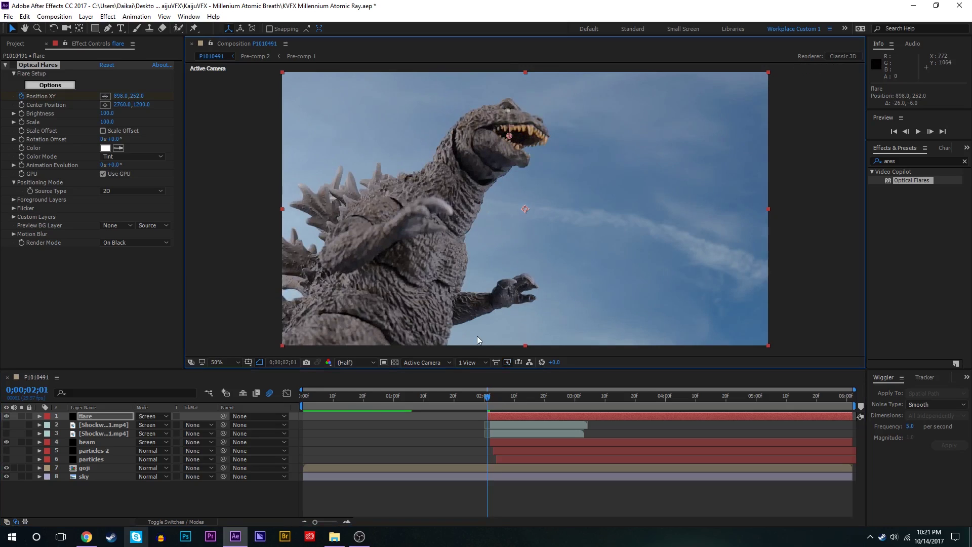
Step: Turn the Optical Flares effect back on and preview the flare's motion from 0;00;02;01
{"action": "left_click", "coordinate": [14, 72]}
{"action": "left_click", "coordinate": [14, 73]}
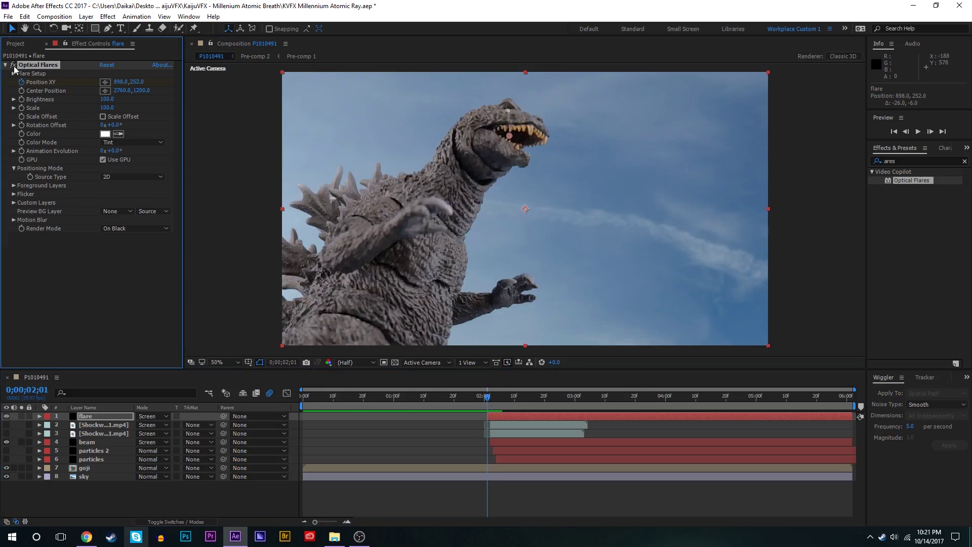
{"action": "left_click", "coordinate": [14, 74]}
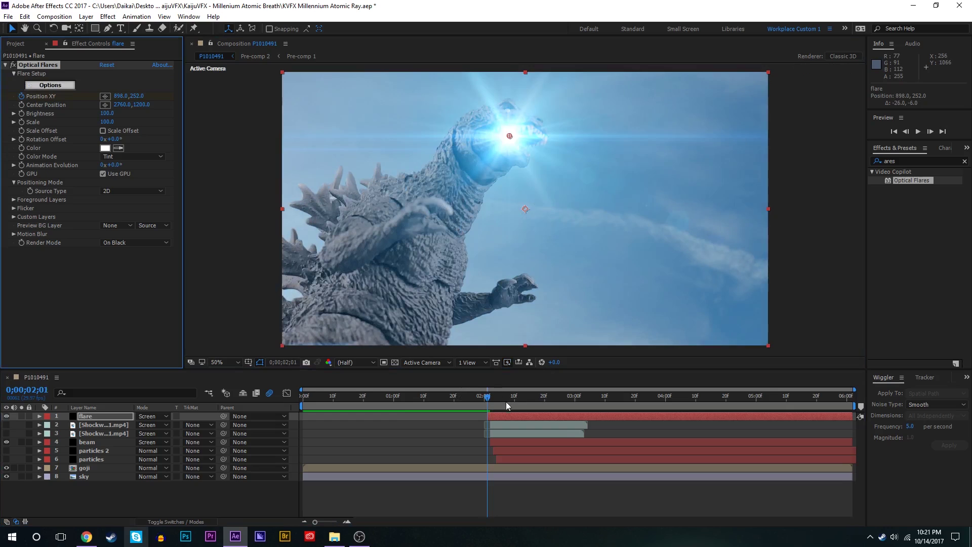
{"action": "key", "text": "space"}
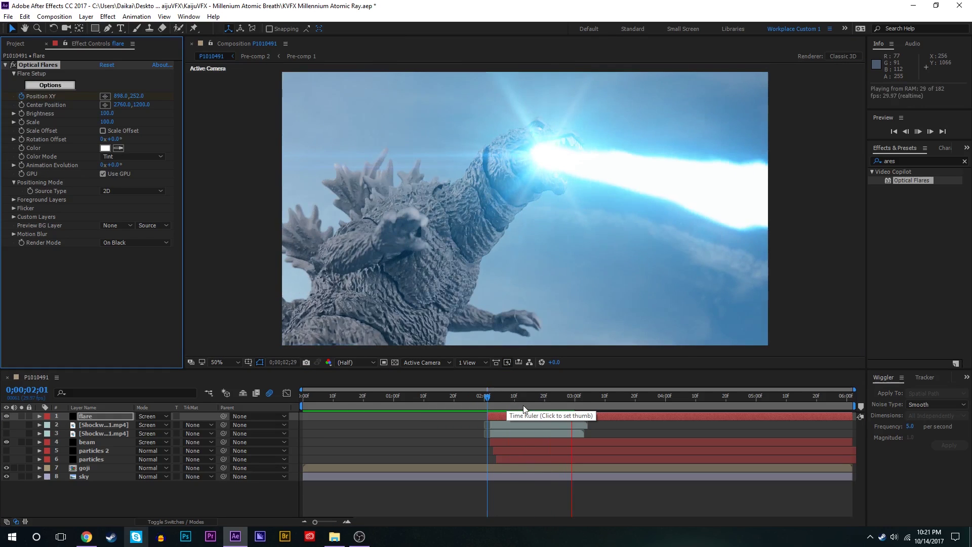
{"action": "left_click", "coordinate": [494, 402]}
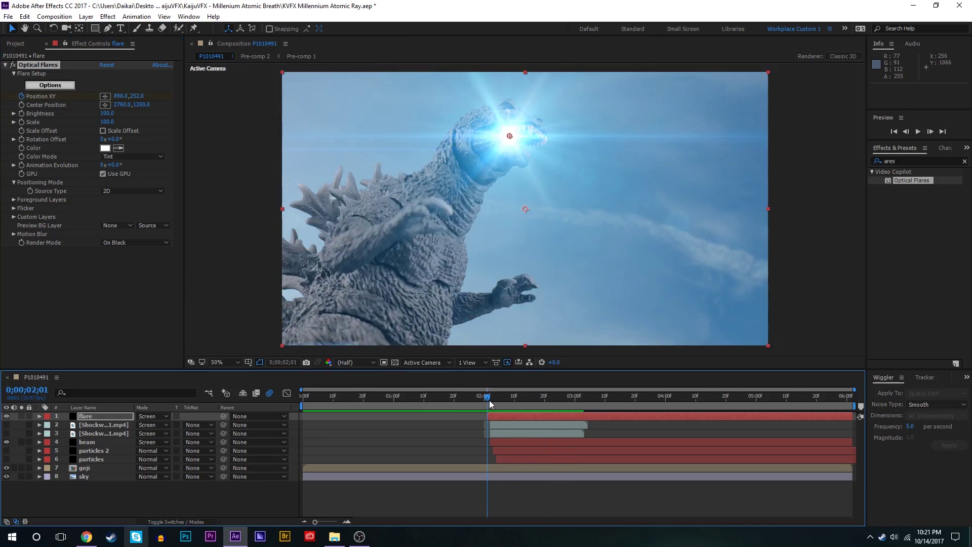
Step: Keyframe the flare's Brightness at 100 on frame 0;00;02;10 and at 360 on frame 0;00;02;02
{"action": "left_click_drag", "start_coordinate": [494, 402], "coordinate": [514, 403]}
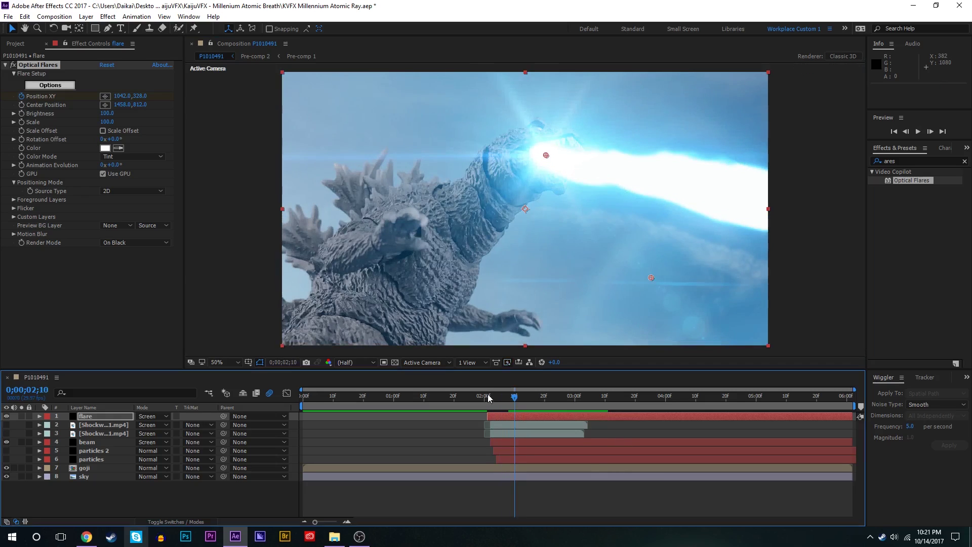
{"action": "mouse_move", "coordinate": [513, 400]}
{"action": "left_mouse_down"}
{"action": "mouse_move", "coordinate": [494, 403]}
{"action": "mouse_move", "coordinate": [514, 402]}
{"action": "left_mouse_up"}
{"action": "left_click", "coordinate": [22, 113]}
{"action": "left_click_drag", "start_coordinate": [504, 402], "coordinate": [490, 398]}
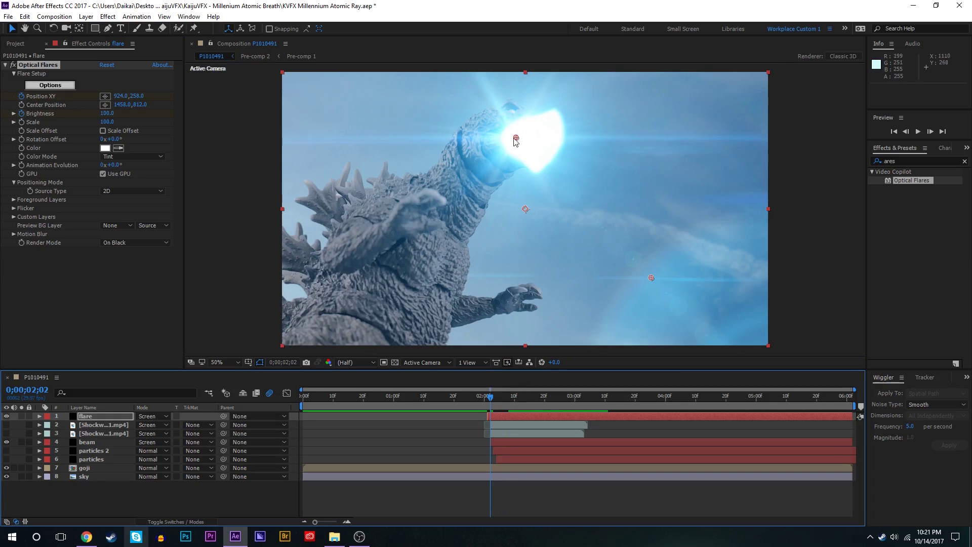
{"action": "left_click_drag", "start_coordinate": [106, 111], "coordinate": [122, 112]}
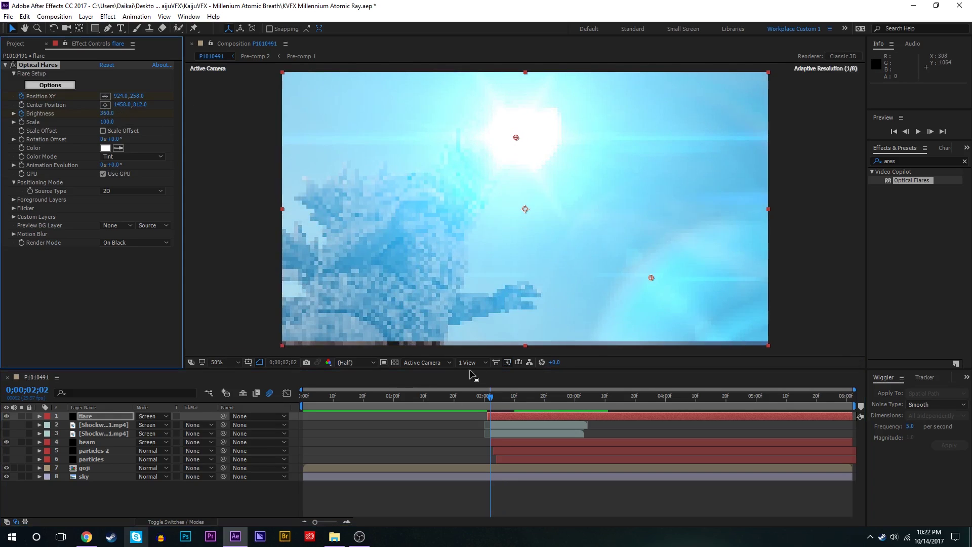
Step: Move the flare's last Brightness keyframe to 0;00;02;06 and set its Brightness to 30 at 0;00;02;01
{"action": "left_click", "coordinate": [486, 396]}
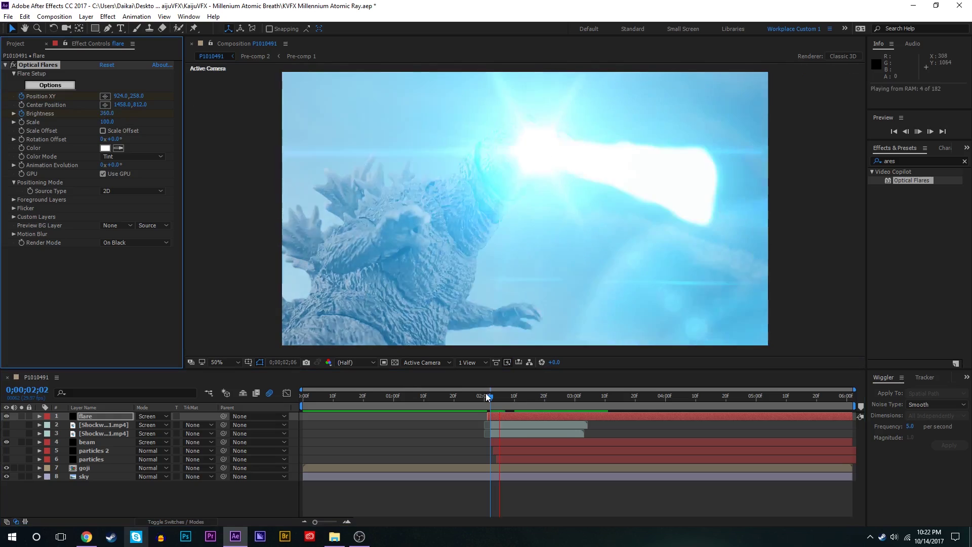
{"action": "left_click_drag", "start_coordinate": [489, 396], "coordinate": [494, 397]}
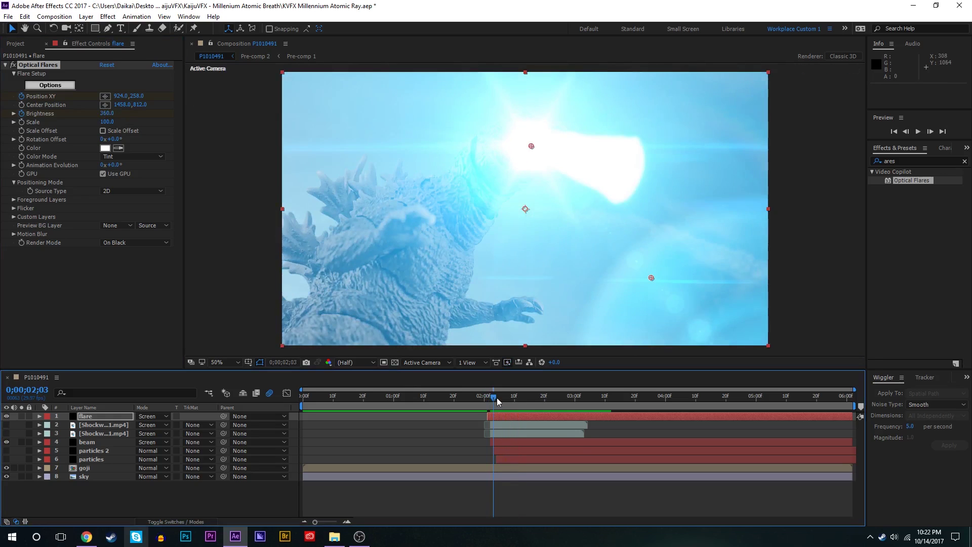
{"action": "key", "text": "u"}
{"action": "left_click_drag", "start_coordinate": [514, 442], "coordinate": [503, 446]}
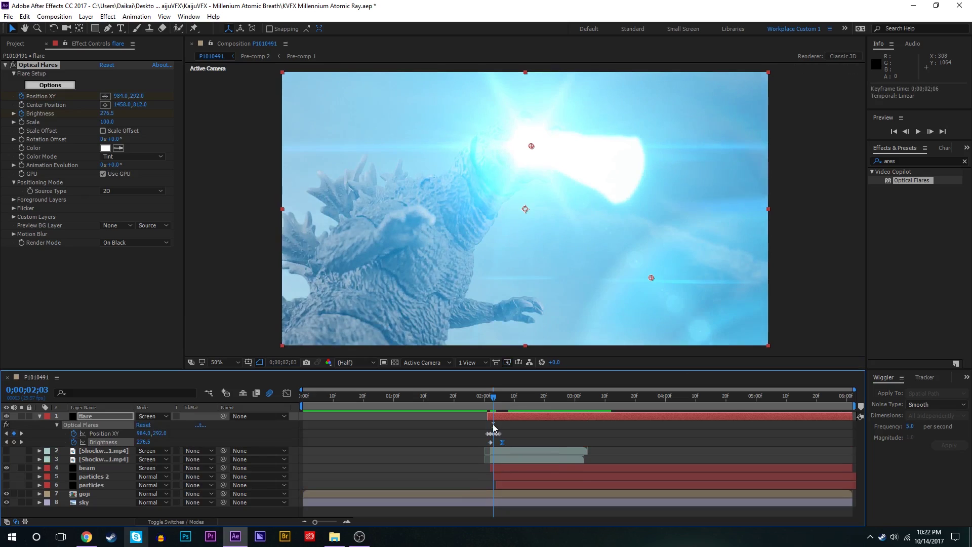
{"action": "left_click", "coordinate": [488, 397]}
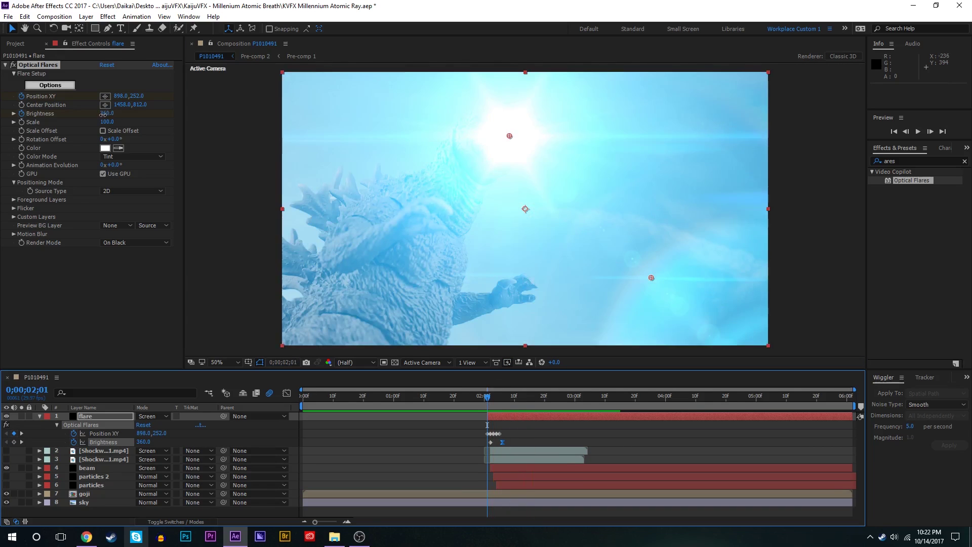
{"action": "left_click_drag", "start_coordinate": [107, 114], "coordinate": [86, 114]}
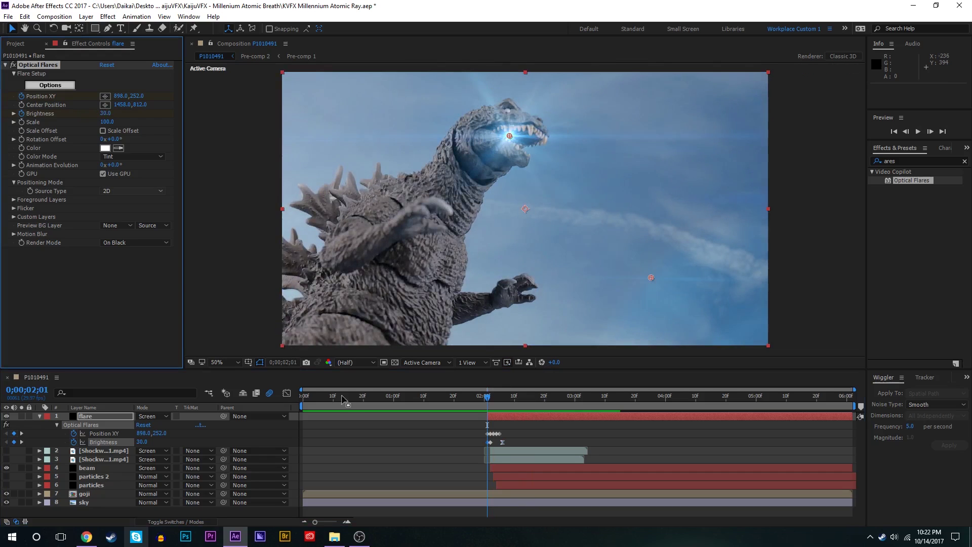
Step: Move the flare deeper into Godzilla's mouth at 0;00;02;01, to 880,250, and preview the start of the beam
{"action": "left_click_drag", "start_coordinate": [506, 136], "coordinate": [498, 131]}
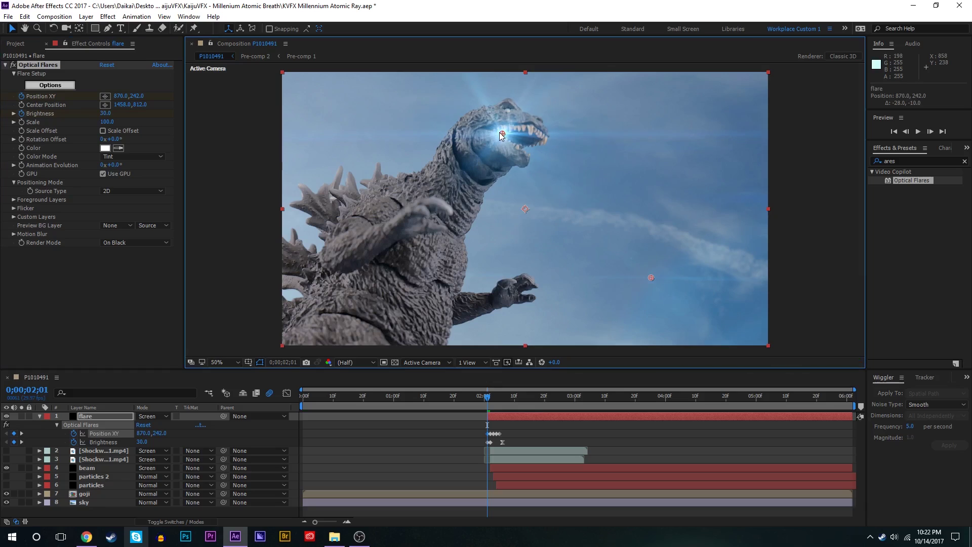
{"action": "left_click", "coordinate": [446, 421]}
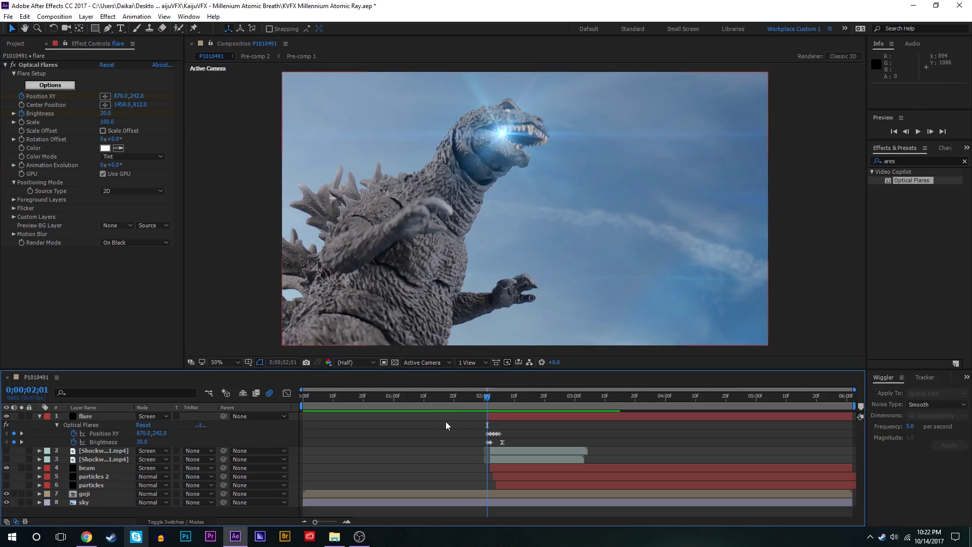
{"action": "left_click", "coordinate": [494, 415]}
{"action": "left_click", "coordinate": [80, 66]}
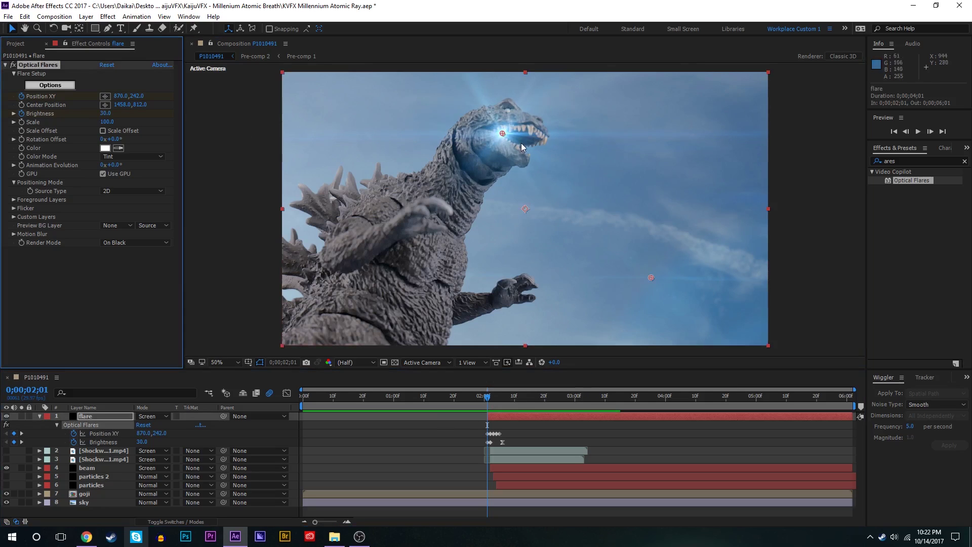
{"action": "left_click_drag", "start_coordinate": [501, 132], "coordinate": [504, 133]}
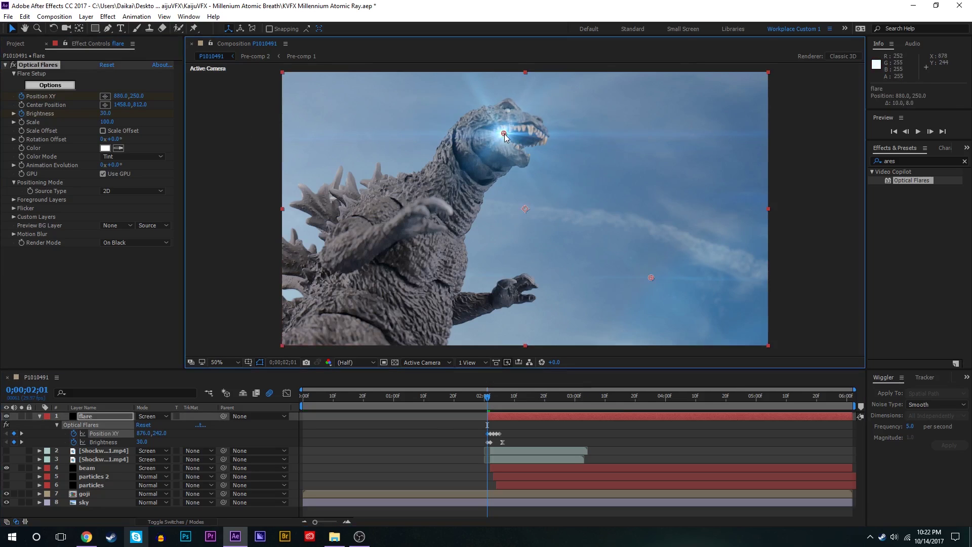
{"action": "left_click", "coordinate": [470, 428]}
{"action": "mouse_move", "coordinate": [490, 398]}
{"action": "left_mouse_down"}
{"action": "mouse_move", "coordinate": [504, 396]}
{"action": "mouse_move", "coordinate": [471, 399]}
{"action": "mouse_move", "coordinate": [487, 400]}
{"action": "left_mouse_up"}
{"action": "key", "text": "space"}
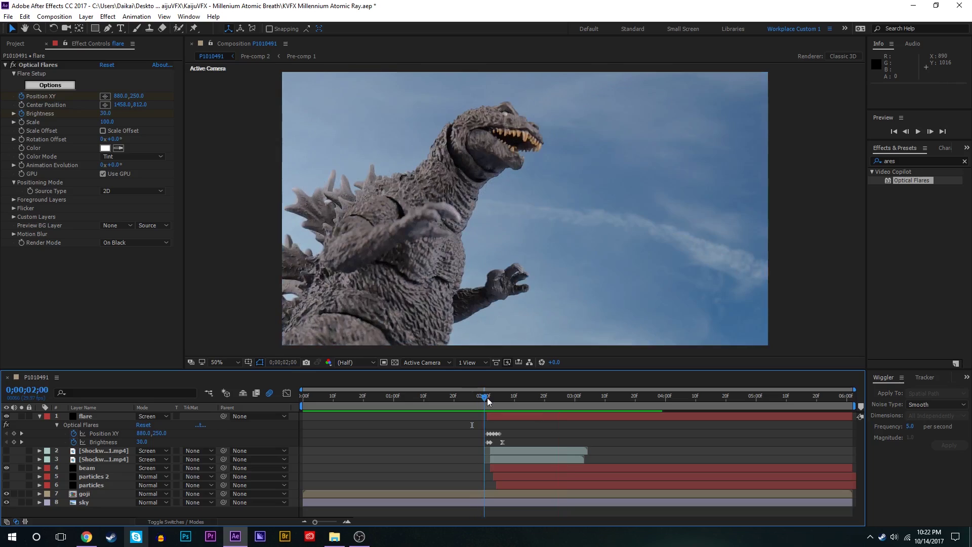
Step: Keyframe the flare's Rotation Offset from 0;00;02;01 to 4 full revolutions at 0;00;06;01
{"action": "left_click", "coordinate": [504, 416]}
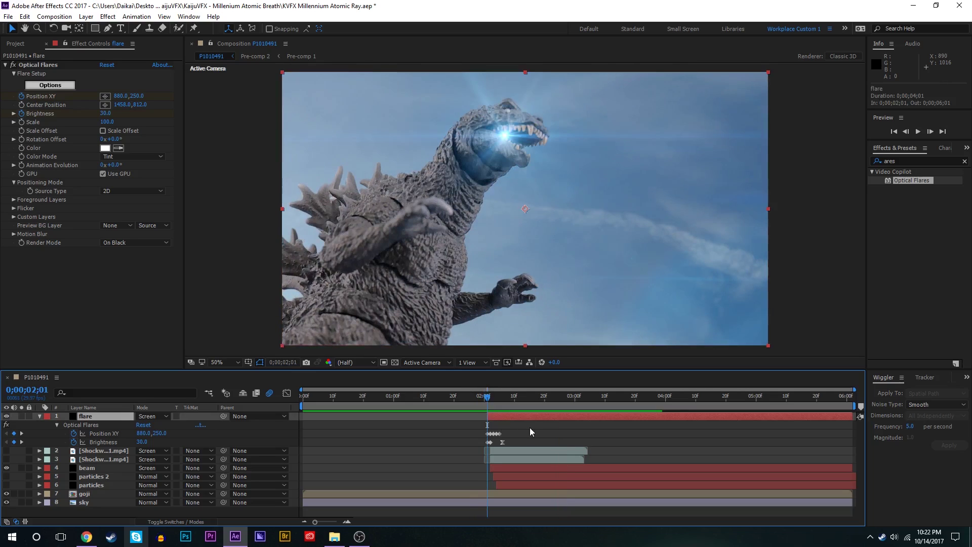
{"action": "left_click", "coordinate": [24, 137]}
{"action": "key", "text": "End"}
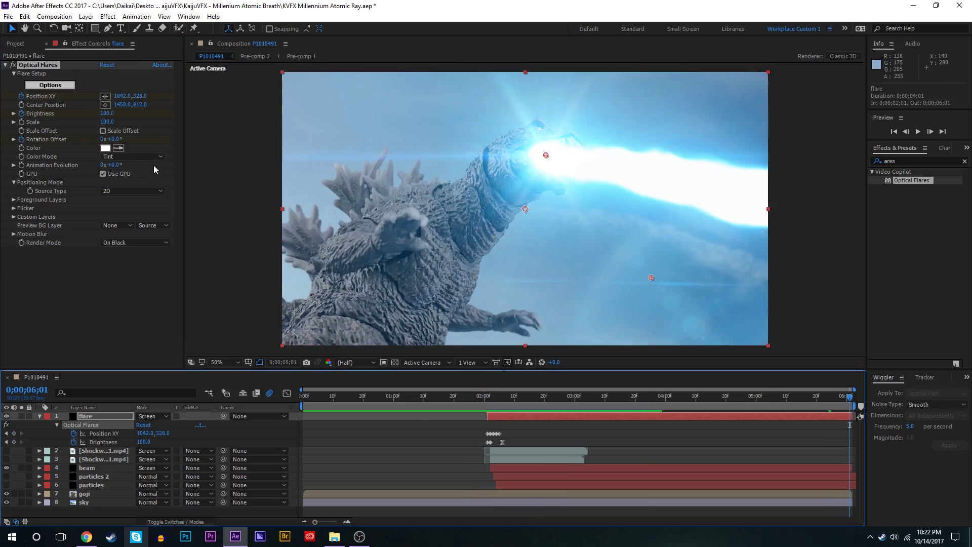
{"action": "left_click_drag", "start_coordinate": [101, 140], "coordinate": [108, 145]}
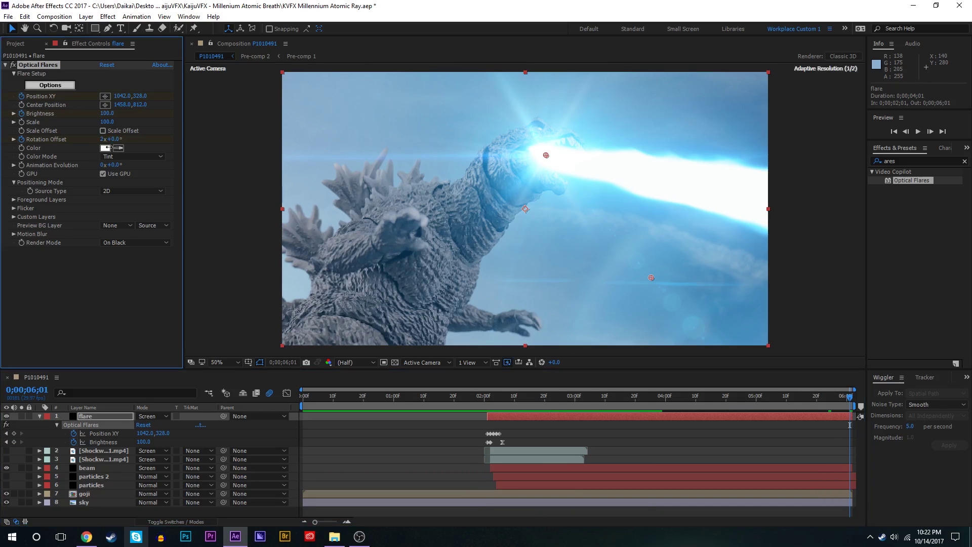
{"action": "left_click", "coordinate": [104, 139]}
{"action": "type", "text": "4"}
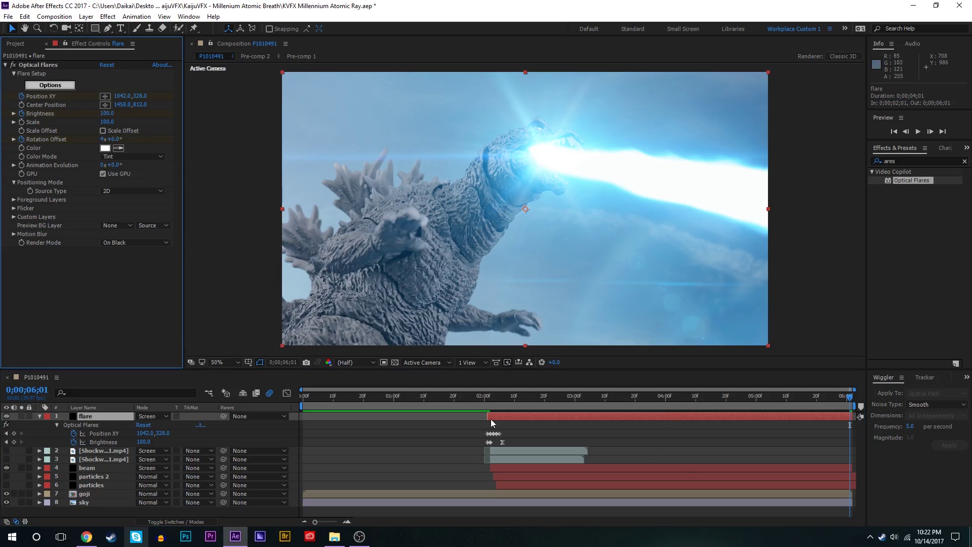
Step: Check the flare at its in and out points and preview its rotation, both soloed and with the other layers showing
{"action": "type", "text": "i"}
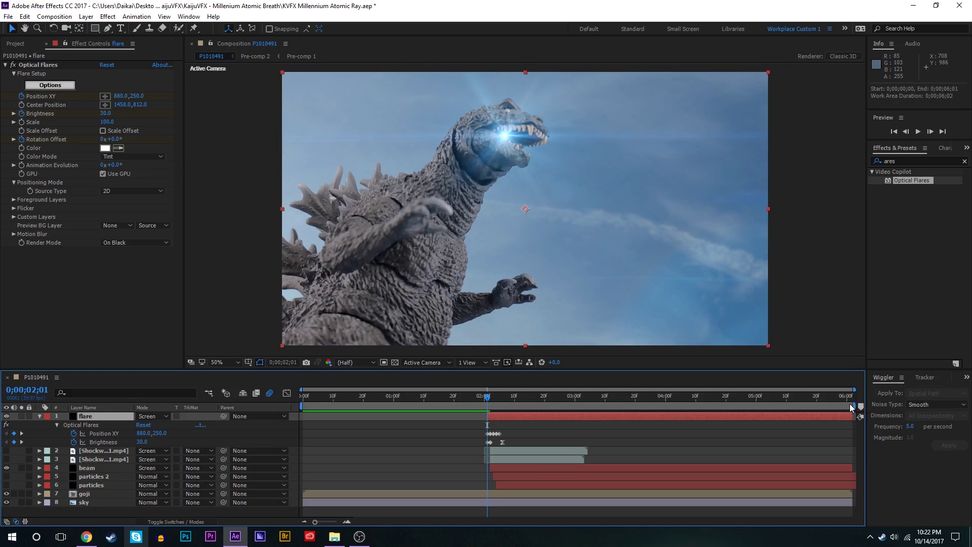
{"action": "type", "text": "o"}
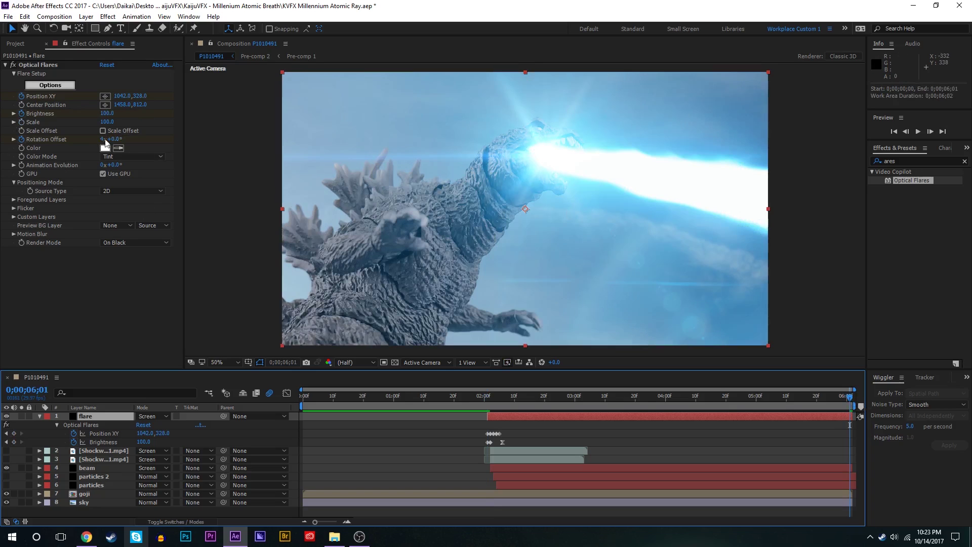
{"action": "left_click", "coordinate": [532, 398]}
{"action": "left_click", "coordinate": [24, 415]}
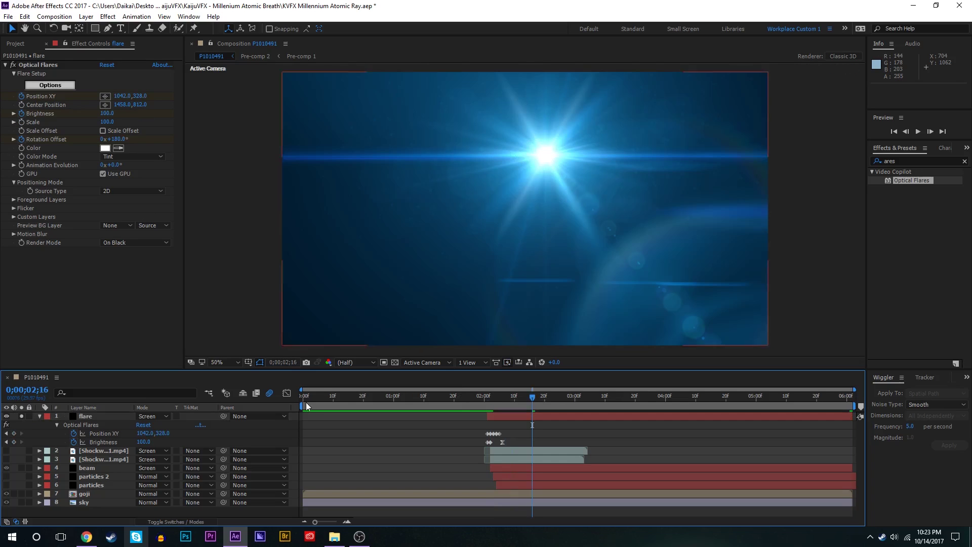
{"action": "key", "text": "space"}
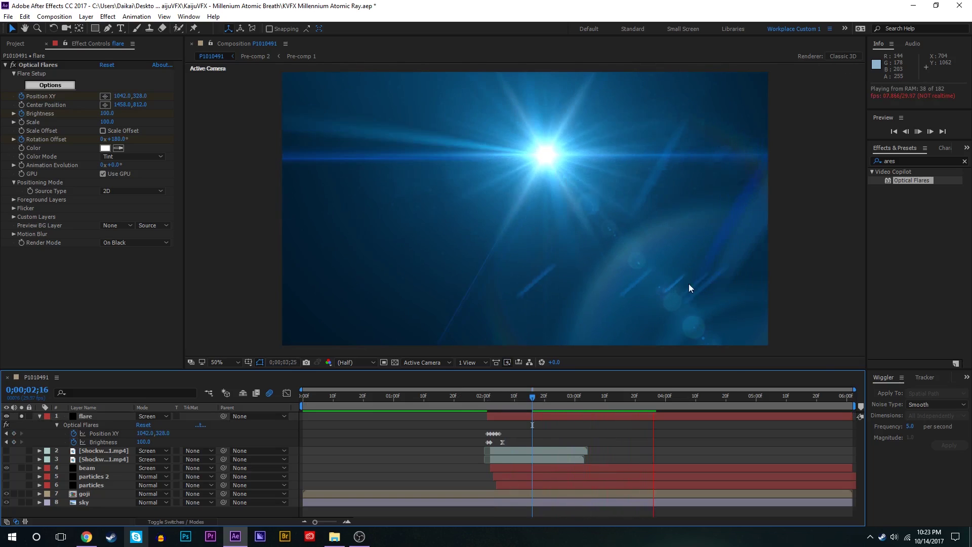
{"action": "key", "text": "space"}
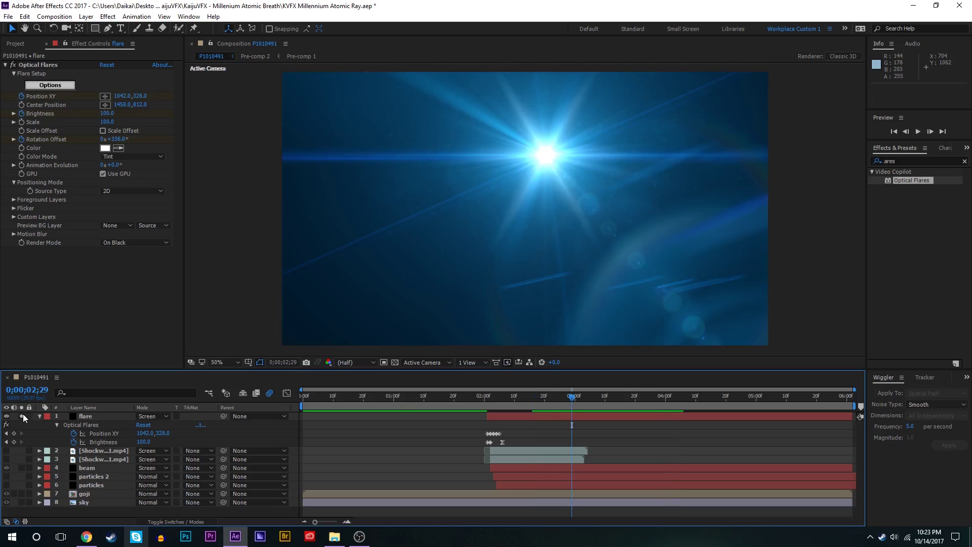
{"action": "key", "text": "space"}
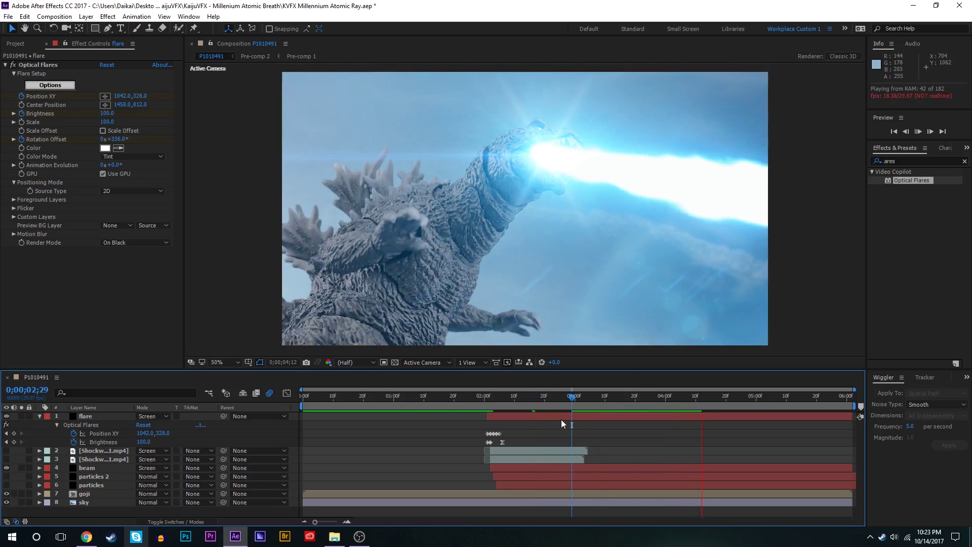
Step: Move the flare's Center Position well outside the frame, to about 2904,1522
{"action": "left_click", "coordinate": [51, 62]}
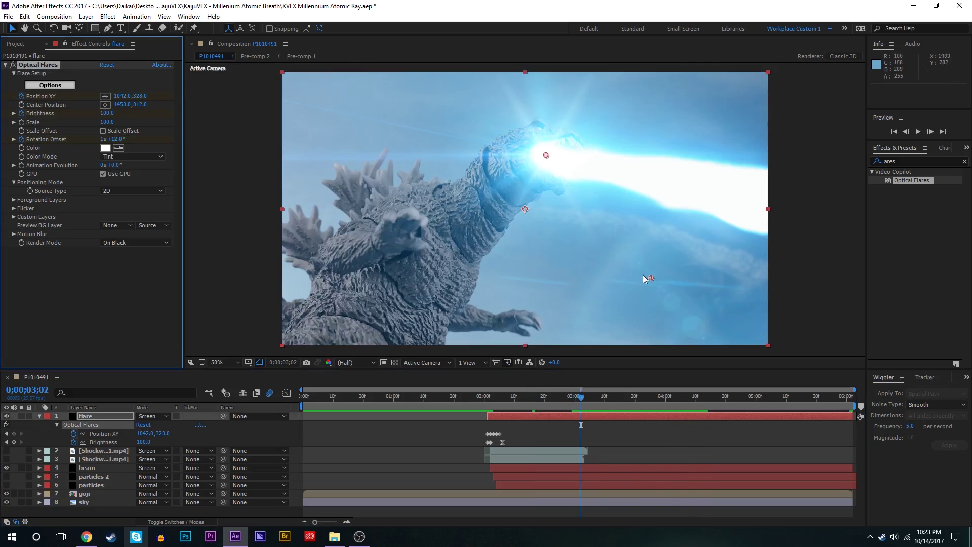
{"action": "left_click_drag", "start_coordinate": [652, 278], "coordinate": [967, 441]}
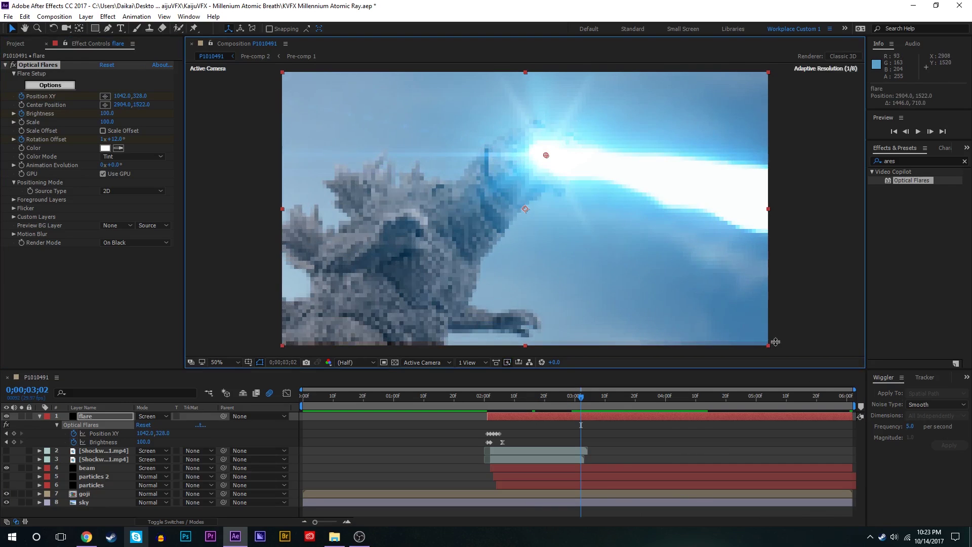
{"action": "left_click", "coordinate": [478, 398]}
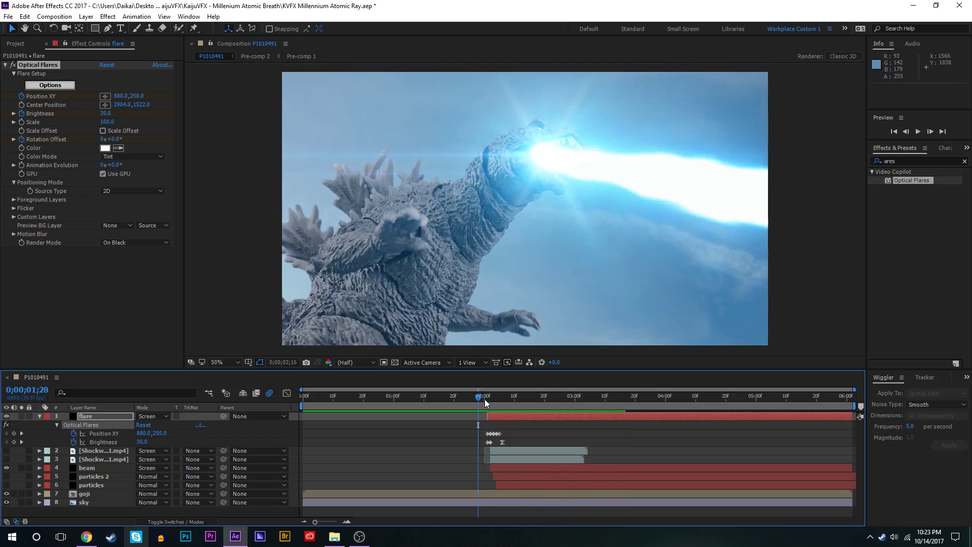
Step: Set the flare's Flicker Speed to 85 and Amount to 29, and preview the flicker from 0;00;02;00
{"action": "left_click", "coordinate": [484, 398]}
{"action": "left_click", "coordinate": [13, 208]}
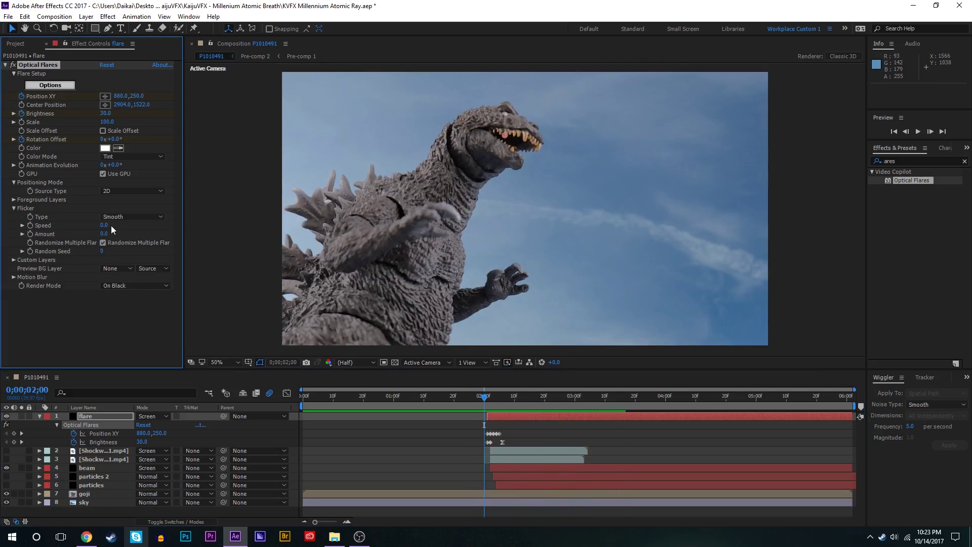
{"action": "left_click_drag", "start_coordinate": [135, 223], "coordinate": [137, 223]}
{"action": "key", "text": "space"}
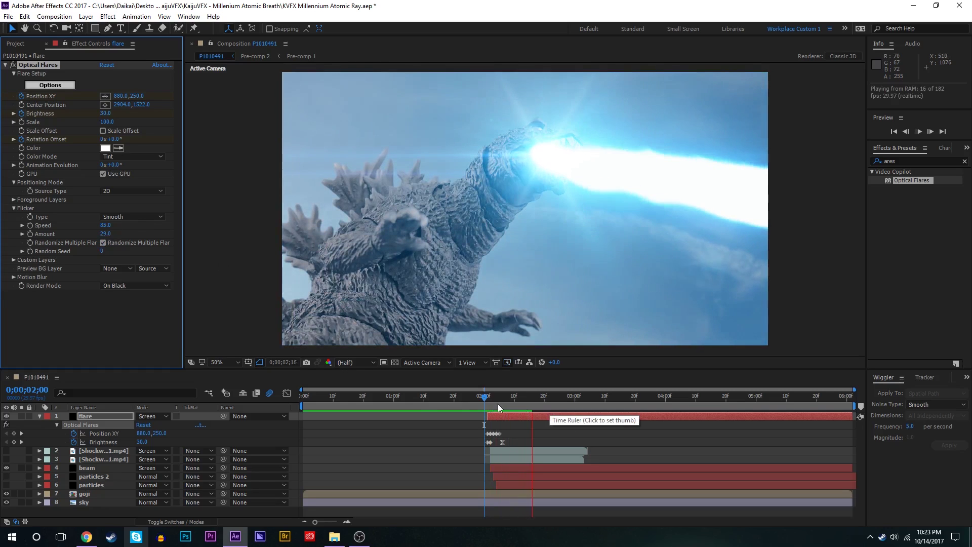
{"action": "key", "text": "space"}
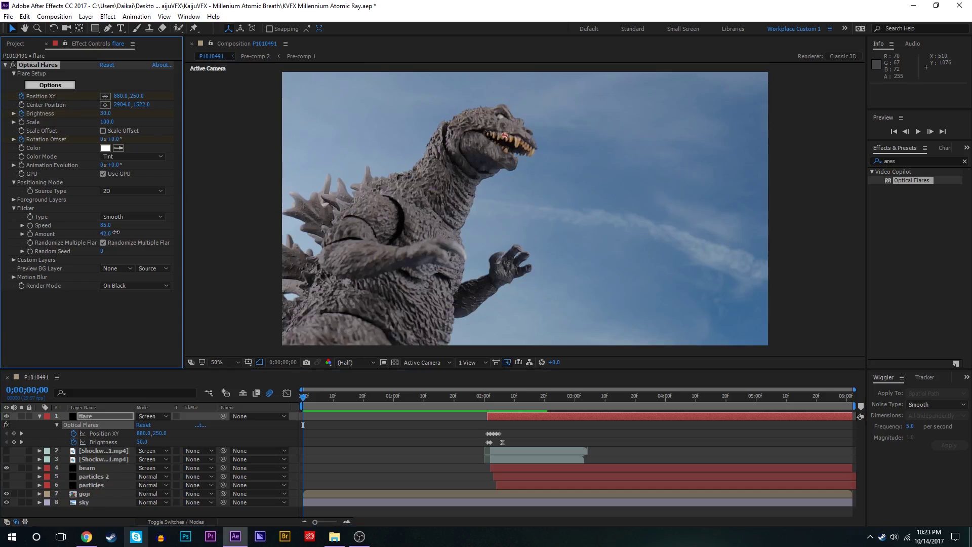
Step: Raise the flare's Flicker Speed to 100 and Amount to 63, and preview it from 0;00;02;01
{"action": "left_click", "coordinate": [485, 396]}
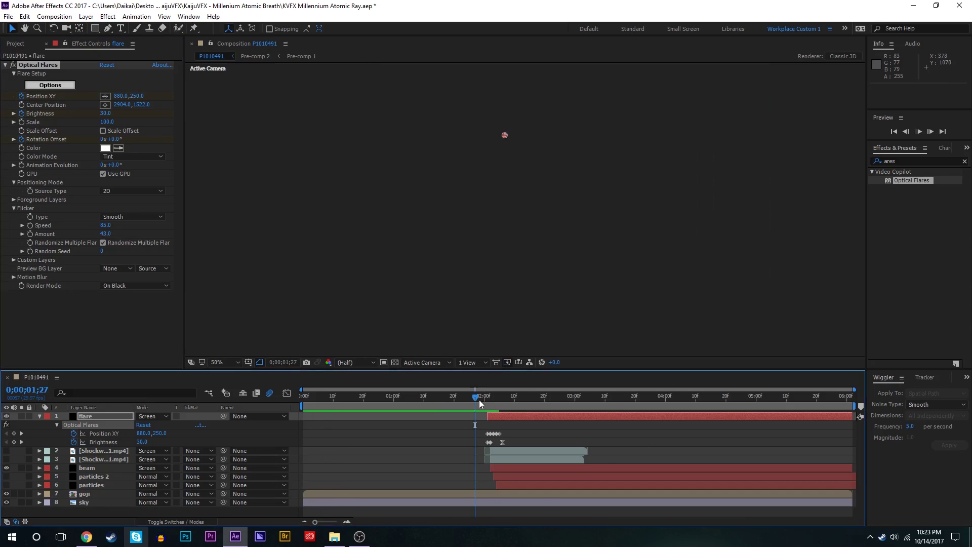
{"action": "left_click_drag", "start_coordinate": [105, 225], "coordinate": [132, 235]}
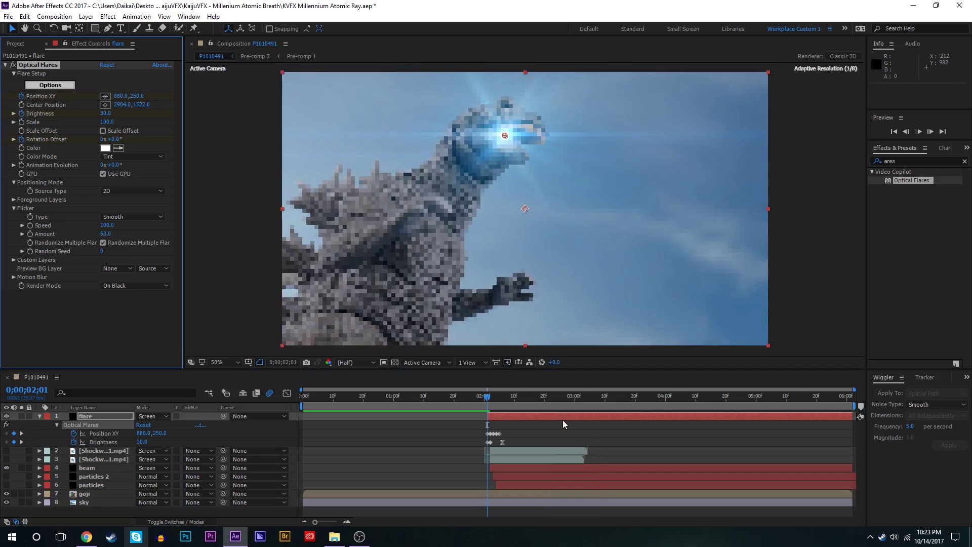
{"action": "key", "text": "space"}
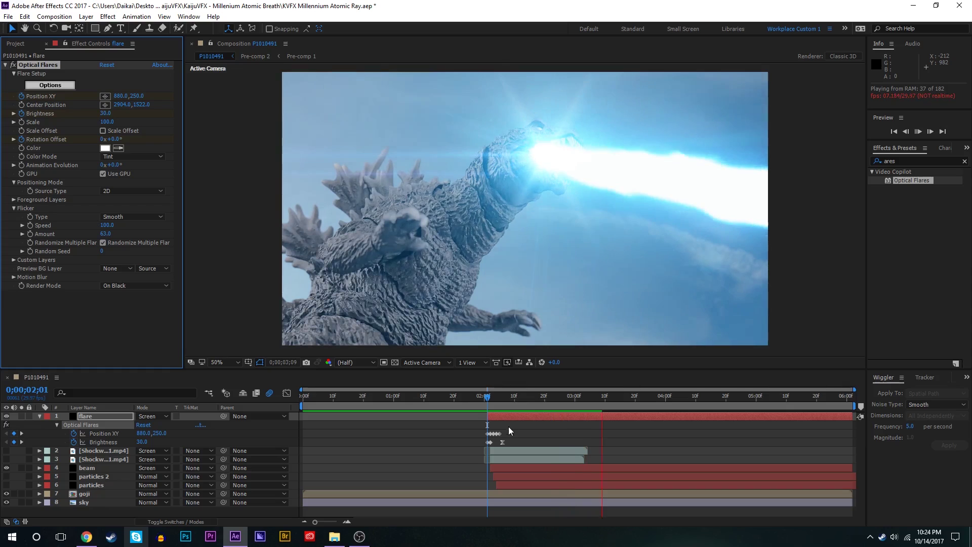
{"action": "left_click", "coordinate": [485, 400]}
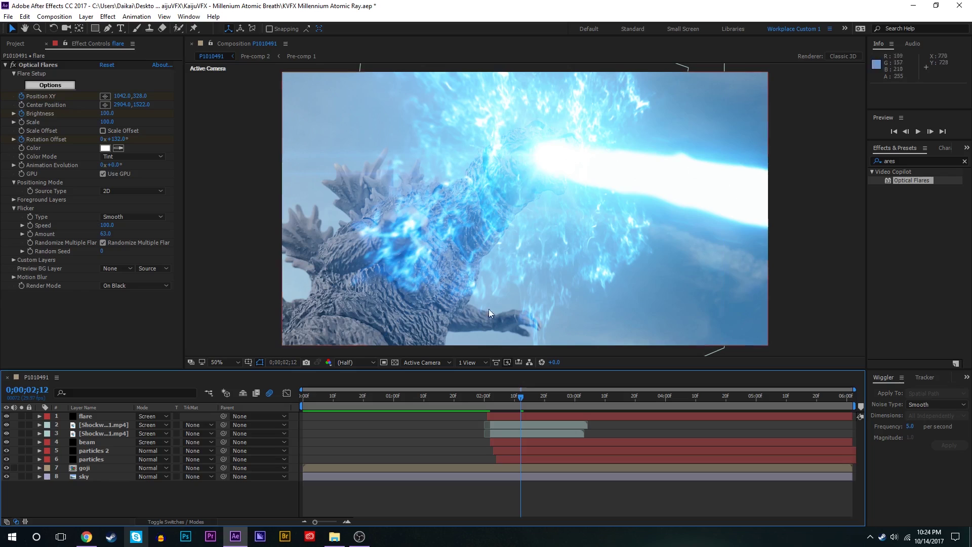
Step: With all layers above goji hidden, duplicate the goji layer and trim the copy to start at 0;00;02;02
{"action": "left_click_drag", "start_coordinate": [6, 416], "coordinate": [7, 459]}
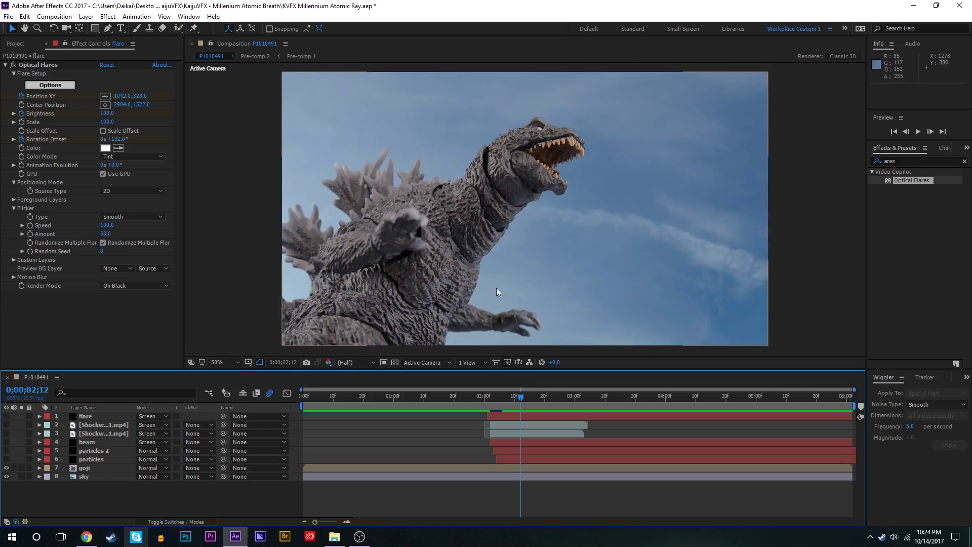
{"action": "left_click", "coordinate": [505, 467]}
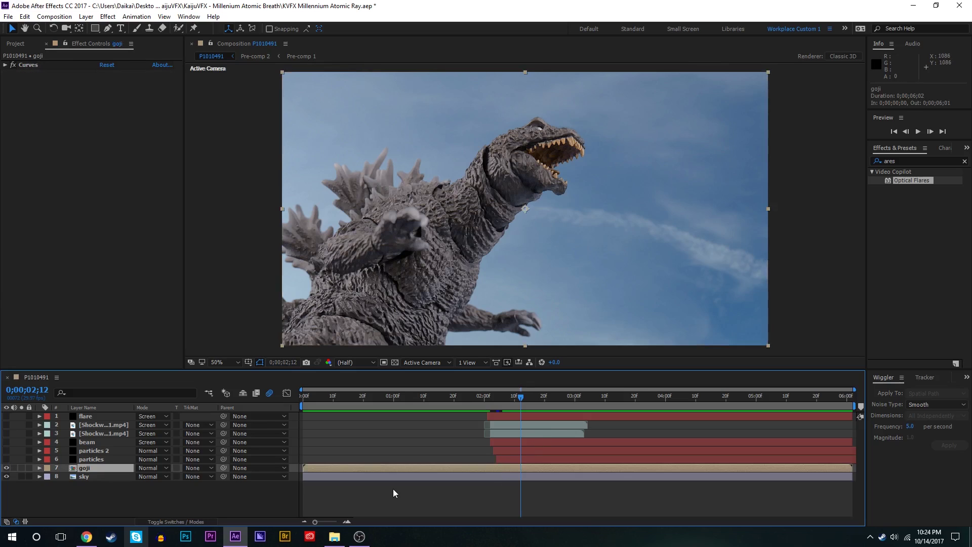
{"action": "key", "text": "ctrl+d"}
{"action": "left_click_drag", "start_coordinate": [303, 467], "coordinate": [490, 466]}
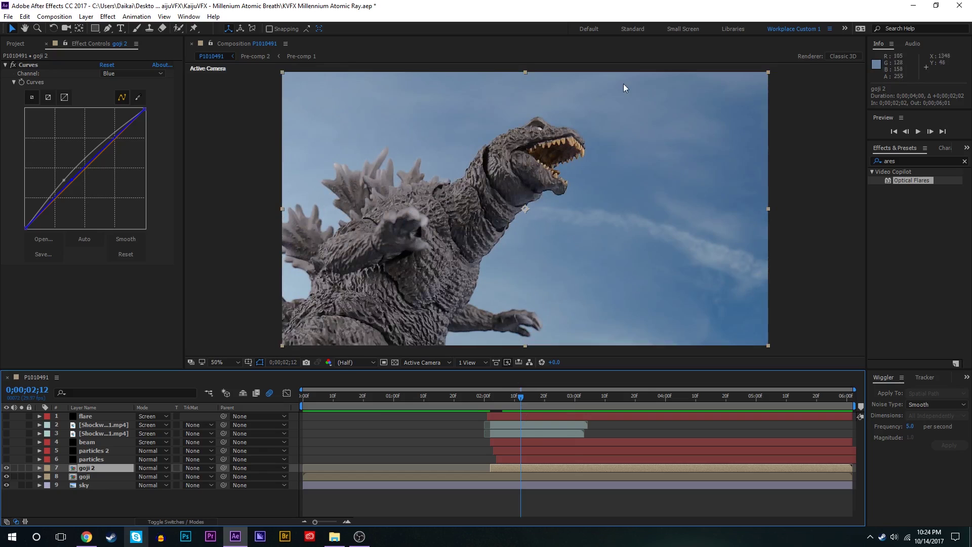
Step: At 0;00;02;05, draw a closed 13-point Pen mask on goji 2 down the head, neck and chest, enclosing the side facing the beam
{"action": "left_click_drag", "start_coordinate": [519, 402], "coordinate": [499, 399]}
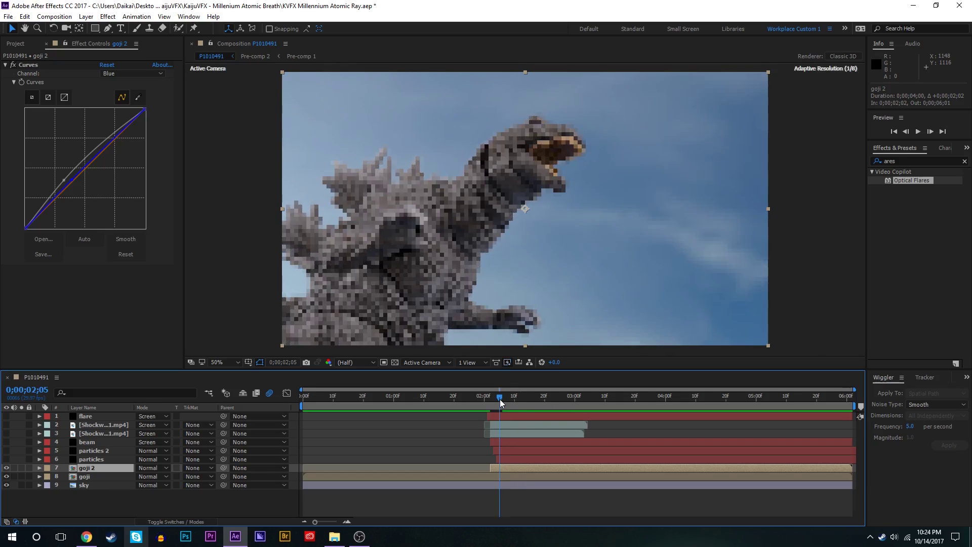
{"action": "key", "text": "comma"}
{"action": "key", "text": "g"}
{"action": "left_click", "coordinate": [432, 294]}
{"action": "left_click", "coordinate": [460, 249]}
{"action": "left_click", "coordinate": [476, 234]}
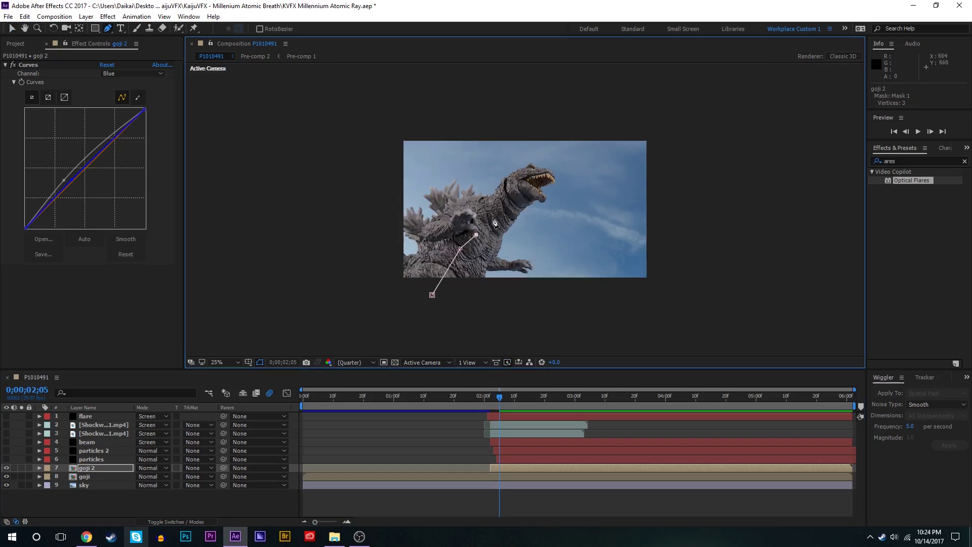
{"action": "left_click", "coordinate": [495, 216]}
{"action": "left_click", "coordinate": [517, 189]}
{"action": "left_click_drag", "start_coordinate": [517, 190], "coordinate": [513, 190]}
{"action": "left_click", "coordinate": [508, 175]}
{"action": "left_click", "coordinate": [520, 161]}
{"action": "left_click", "coordinate": [550, 133]}
{"action": "left_click", "coordinate": [593, 128]}
{"action": "left_click", "coordinate": [681, 169]}
{"action": "left_click", "coordinate": [715, 267]}
{"action": "left_click", "coordinate": [647, 313]}
{"action": "left_click", "coordinate": [530, 319]}
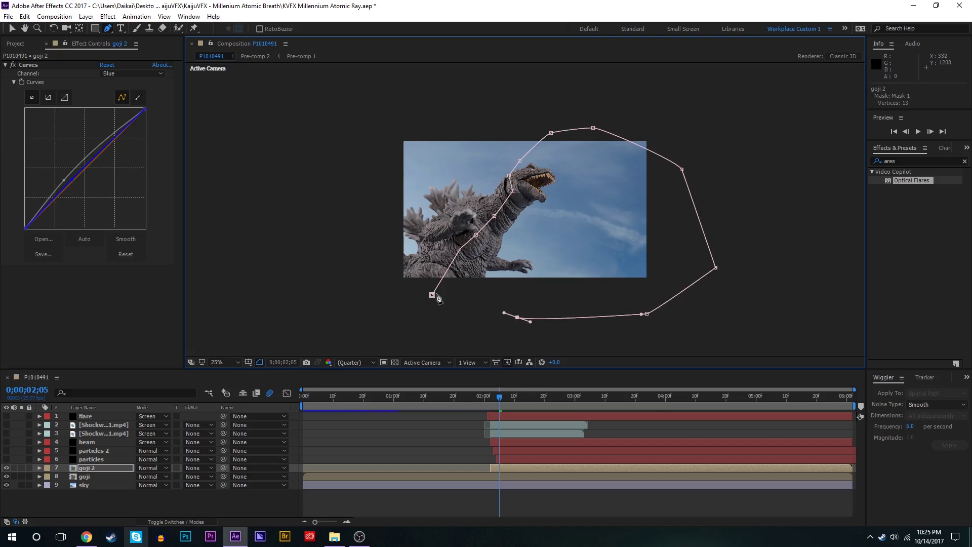
{"action": "left_click", "coordinate": [431, 294]}
{"action": "key", "text": "period"}
{"action": "key", "text": "v"}
Step: Tint the masked part of goji 2 blue by raising its RGB and blue curves and slightly lowering the red curve
{"action": "left_click", "coordinate": [31, 76]}
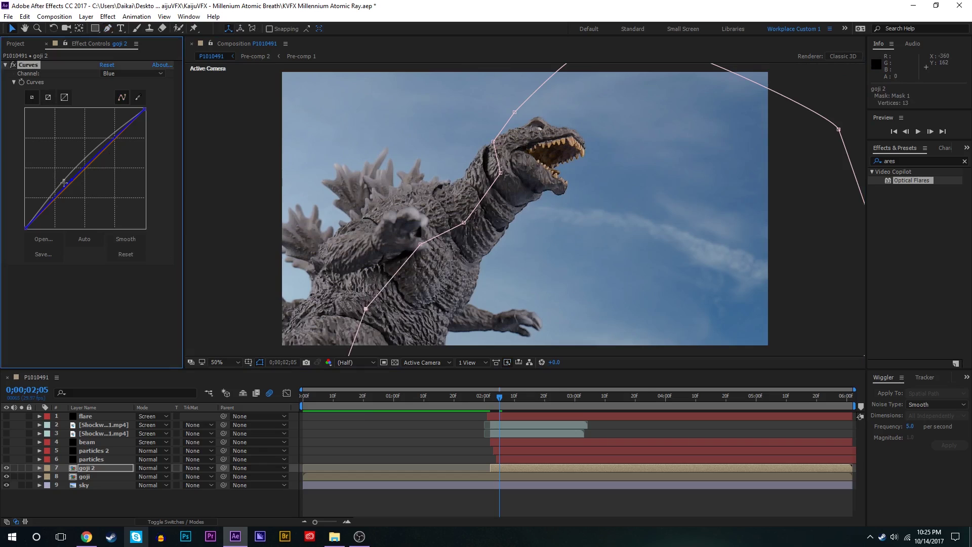
{"action": "mouse_move", "coordinate": [63, 182]}
{"action": "left_mouse_down"}
{"action": "mouse_move", "coordinate": [47, 174]}
{"action": "mouse_move", "coordinate": [71, 183]}
{"action": "left_mouse_up"}
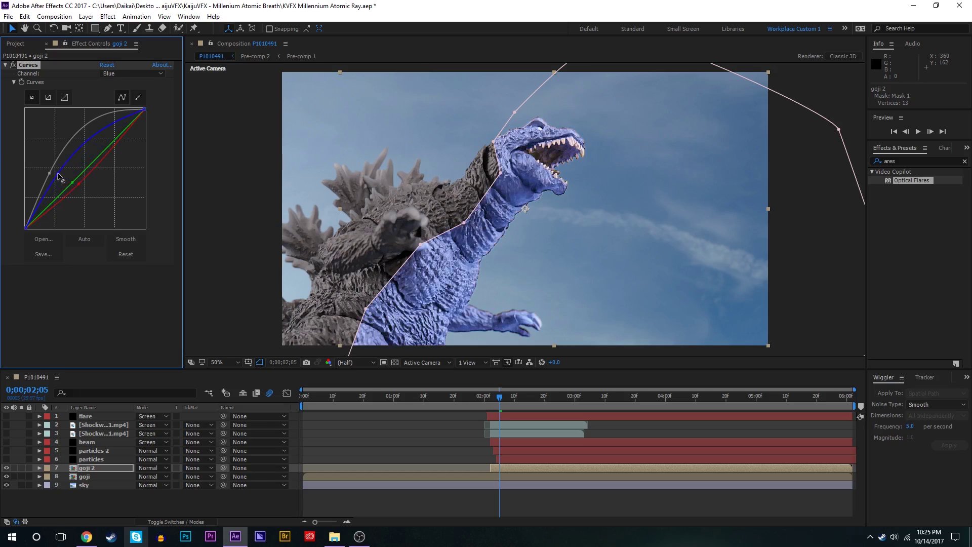
Step: Add the Levels effect to goji 2 and place it above Curves in the effect order
{"action": "left_click", "coordinate": [931, 161]}
{"action": "type", "text": "level"}
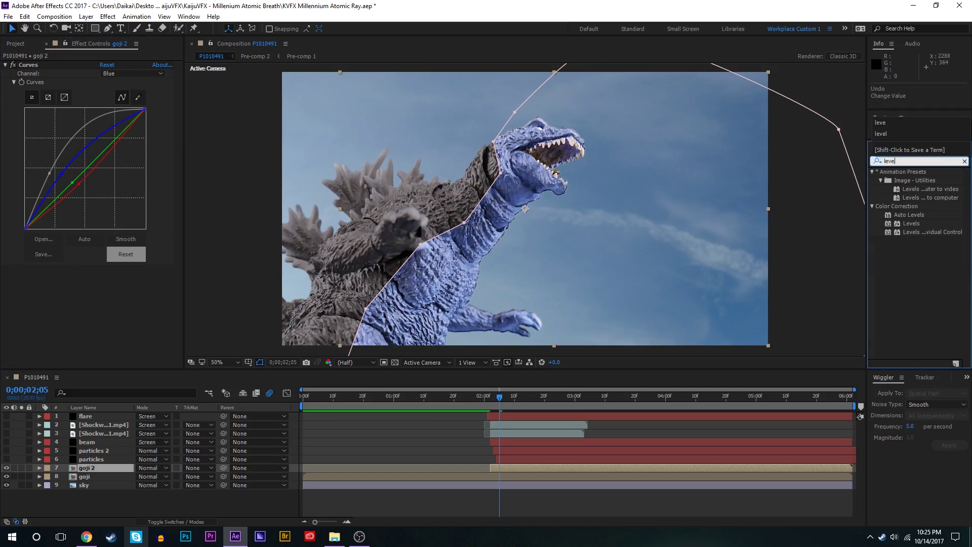
{"action": "left_click_drag", "start_coordinate": [911, 224], "coordinate": [554, 173]}
{"action": "left_click_drag", "start_coordinate": [107, 247], "coordinate": [108, 247]}
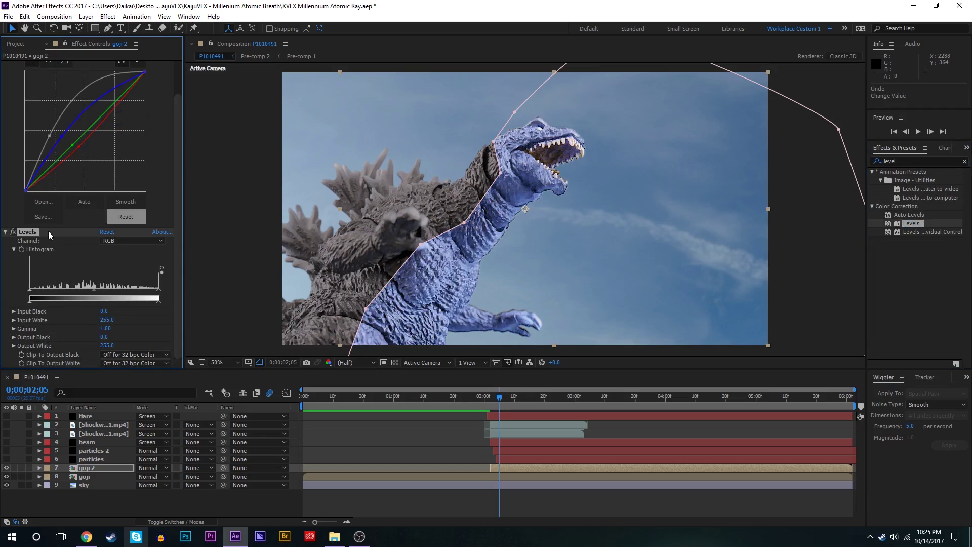
{"action": "left_click_drag", "start_coordinate": [48, 231], "coordinate": [53, 63]}
Step: Bend goji 2's RGB curve into an S and, with Curves disabled, set Levels Input Black to -5.1 and Input White to 119.8
{"action": "left_click_drag", "start_coordinate": [51, 312], "coordinate": [66, 340]}
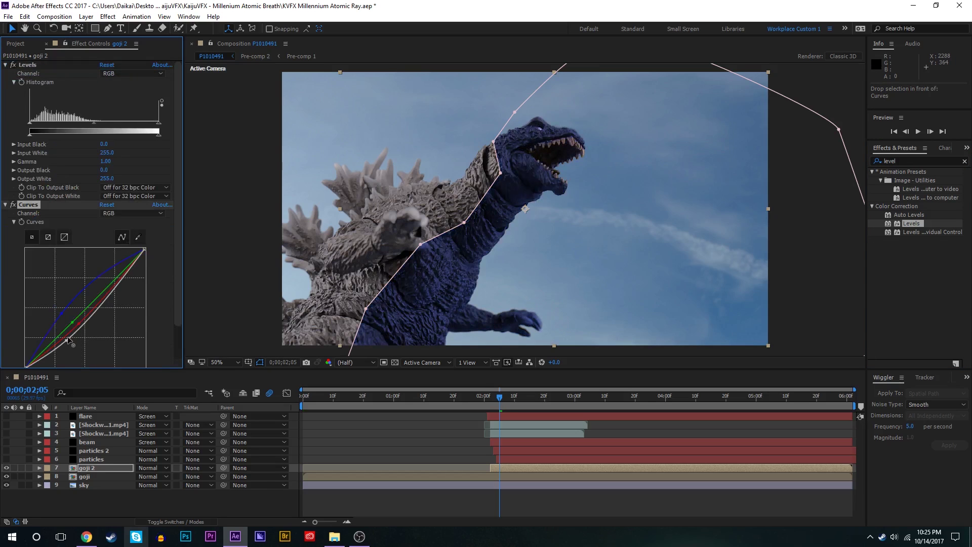
{"action": "left_click_drag", "start_coordinate": [94, 306], "coordinate": [92, 302]}
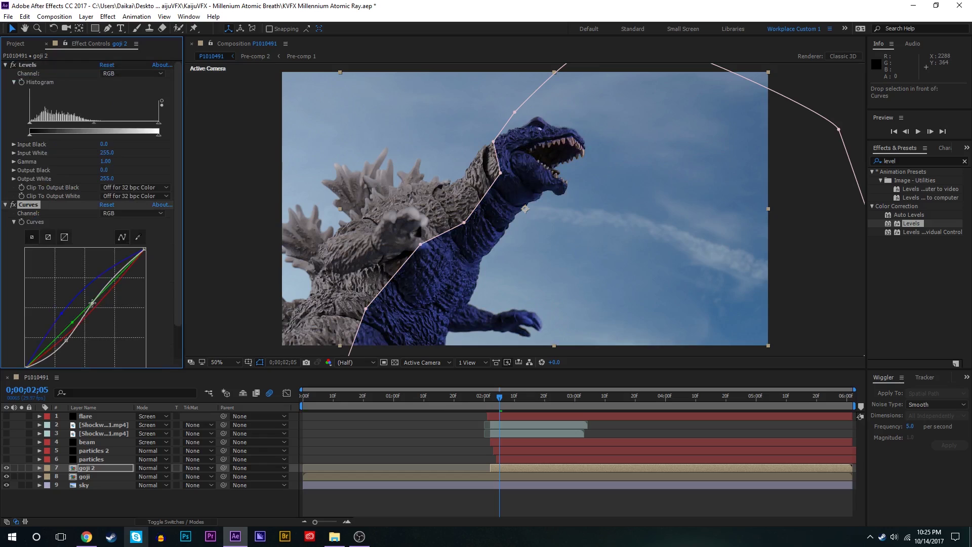
{"action": "left_click", "coordinate": [14, 205]}
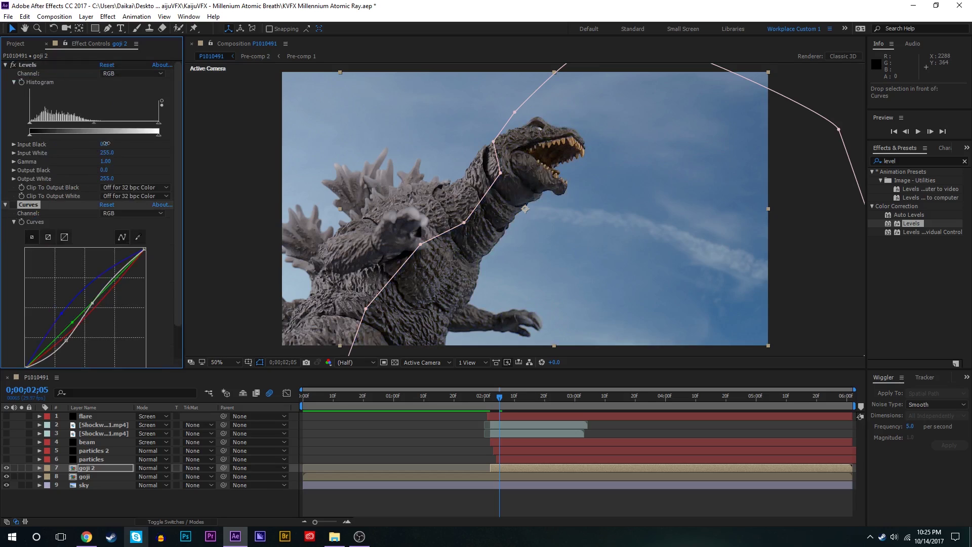
{"action": "mouse_move", "coordinate": [105, 144]}
{"action": "left_mouse_down"}
{"action": "mouse_move", "coordinate": [118, 143]}
{"action": "mouse_move", "coordinate": [48, 152]}
{"action": "mouse_move", "coordinate": [109, 151]}
{"action": "mouse_move", "coordinate": [71, 148]}
{"action": "mouse_move", "coordinate": [97, 145]}
{"action": "left_mouse_up"}
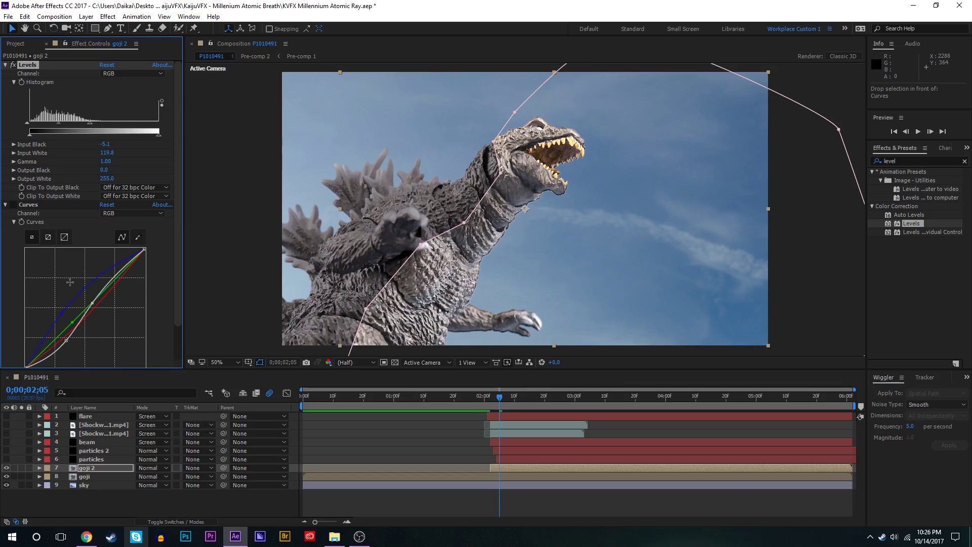
Step: Refine goji 2's RGB S-curve, raise the blue and green curves slightly, and re-enable Curves
{"action": "left_click_drag", "start_coordinate": [68, 341], "coordinate": [66, 338]}
{"action": "left_click_drag", "start_coordinate": [92, 303], "coordinate": [90, 297]}
{"action": "left_click", "coordinate": [65, 309]}
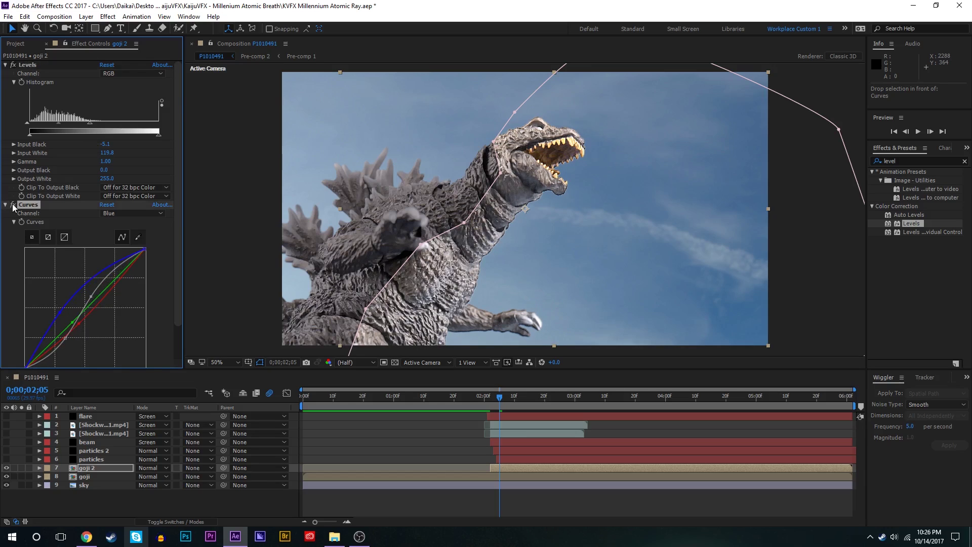
{"action": "left_click", "coordinate": [12, 205]}
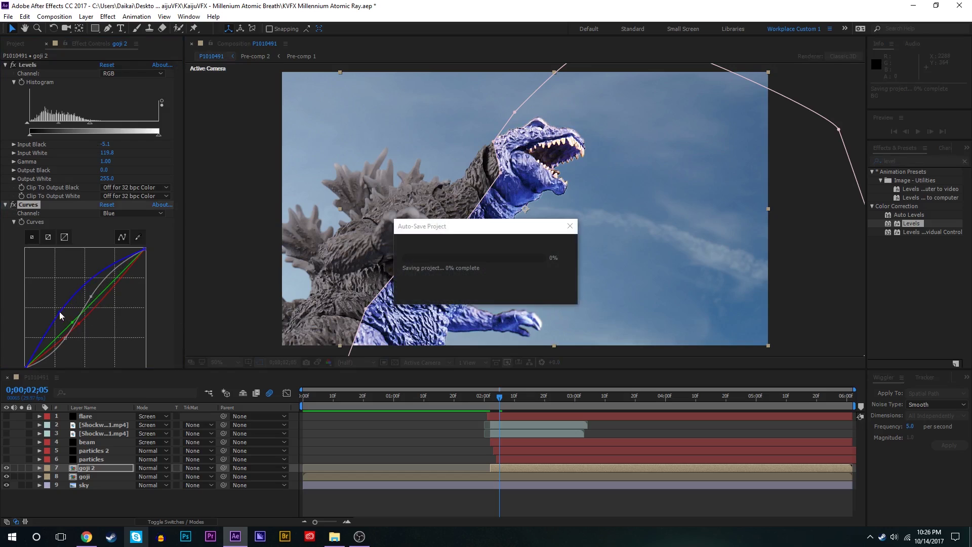
{"action": "left_click", "coordinate": [72, 320]}
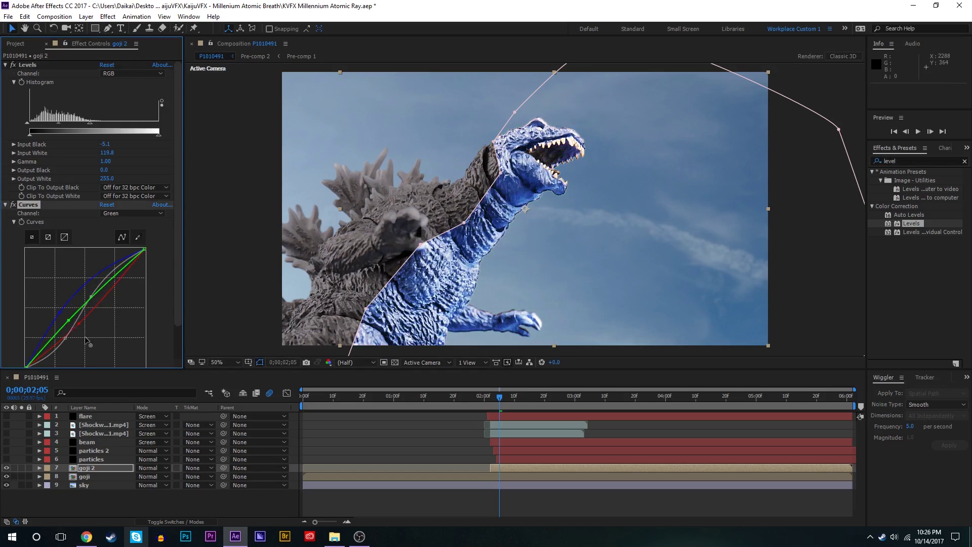
Step: Feather the goji 2 mask by 242 pixels and make the flare, shockwave, beam and particle layers visible again
{"action": "key", "text": "f"}
{"action": "left_click_drag", "start_coordinate": [150, 485], "coordinate": [213, 425]}
{"action": "left_click", "coordinate": [406, 427]}
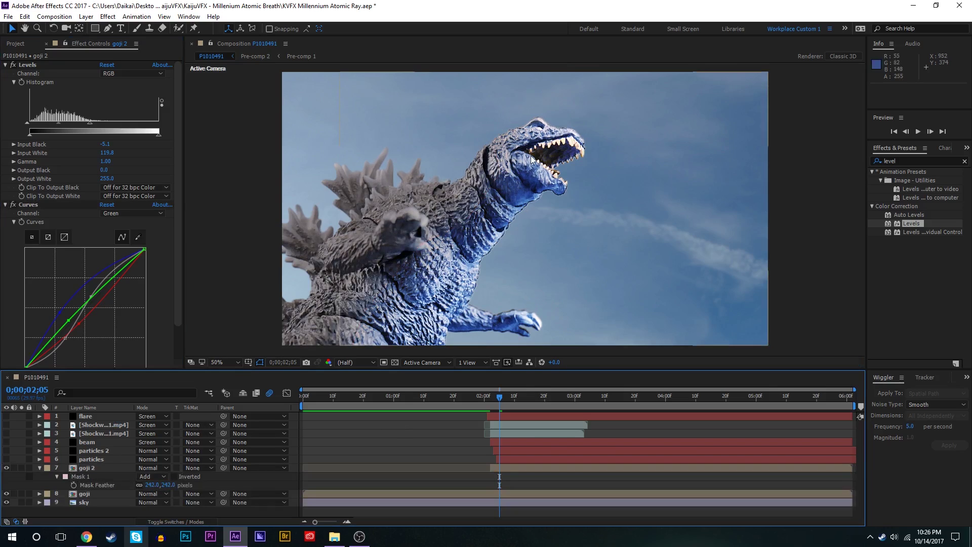
{"action": "left_click_drag", "start_coordinate": [6, 459], "coordinate": [6, 416]}
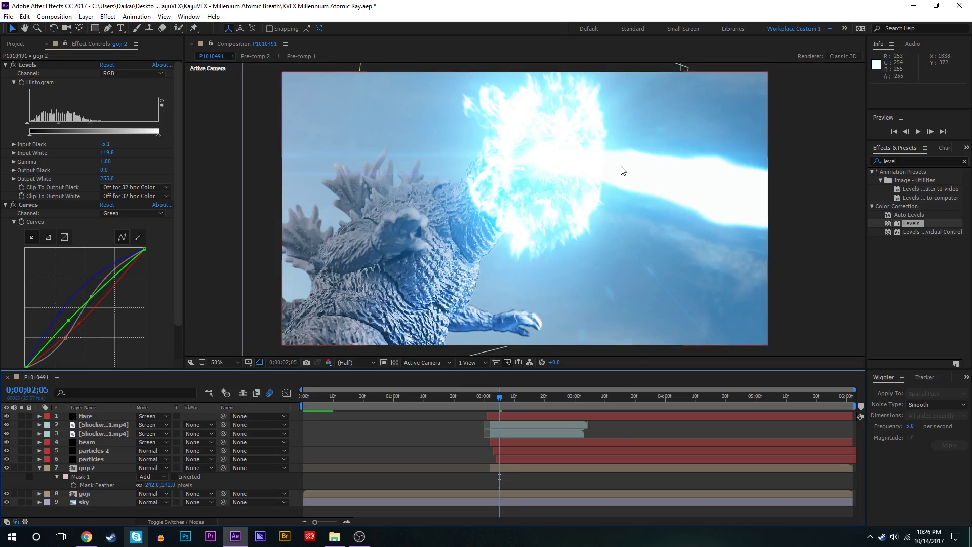
Step: Start animating goji 2's mask path with a keyframe at 0;00;02;06
{"action": "left_click", "coordinate": [620, 397]}
{"action": "left_click_drag", "start_coordinate": [618, 395], "coordinate": [490, 403]}
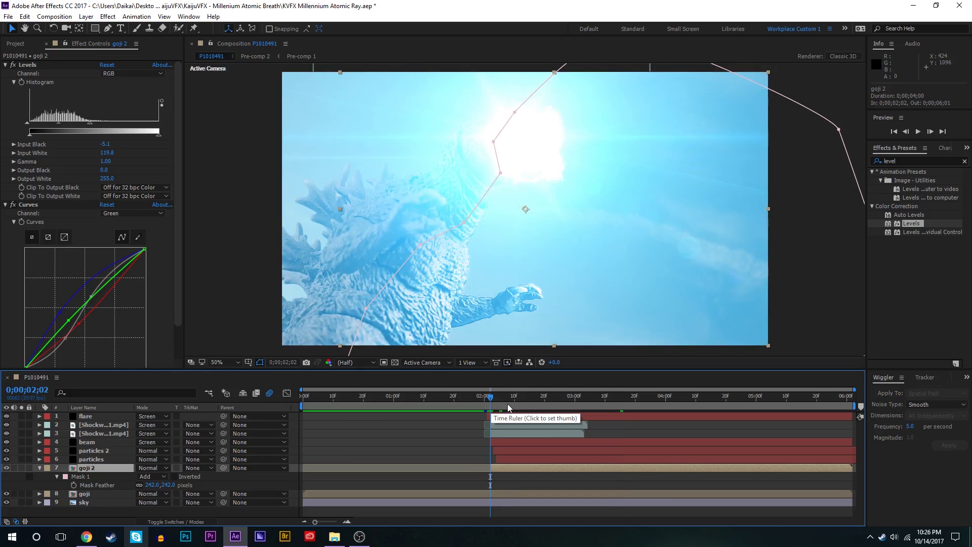
{"action": "left_click", "coordinate": [488, 399]}
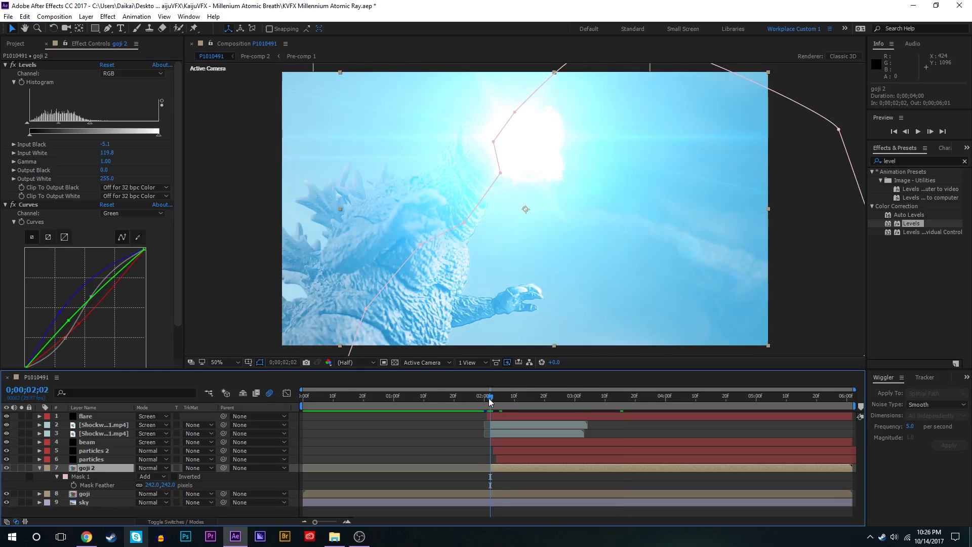
{"action": "mouse_move", "coordinate": [488, 401]}
{"action": "left_mouse_down"}
{"action": "mouse_move", "coordinate": [514, 395]}
{"action": "mouse_move", "coordinate": [502, 400]}
{"action": "left_mouse_up"}
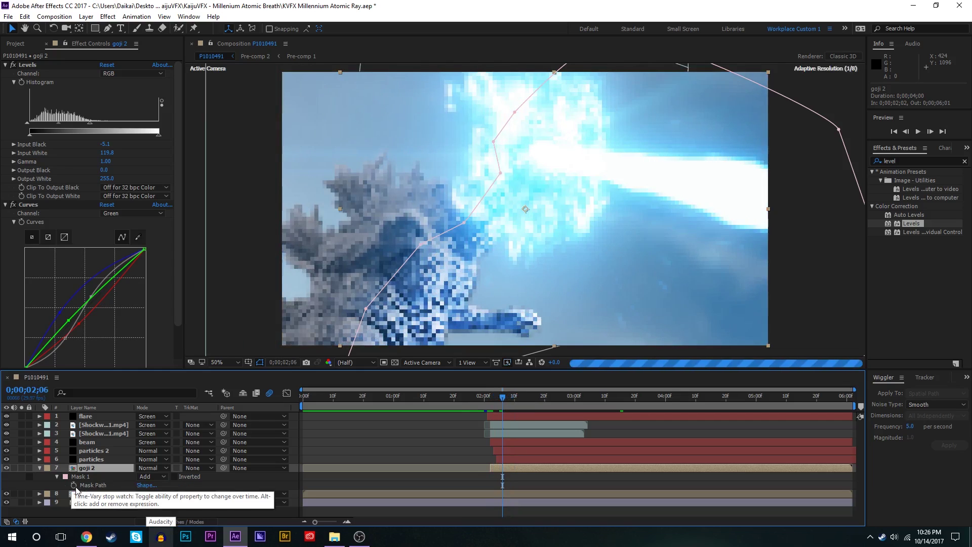
{"action": "key", "text": "alt+shift+m"}
Step: At 0;00;02;02, reshape goji 2's mask so its inner edge follows the front of Godzilla's neck and chest
{"action": "left_click", "coordinate": [490, 404]}
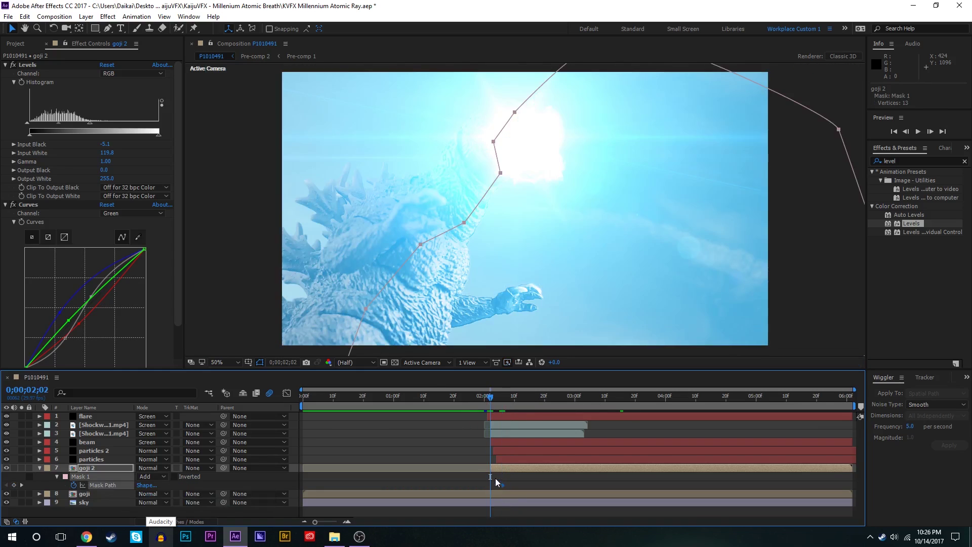
{"action": "left_click", "coordinate": [495, 473]}
{"action": "left_click_drag", "start_coordinate": [519, 264], "coordinate": [498, 279]}
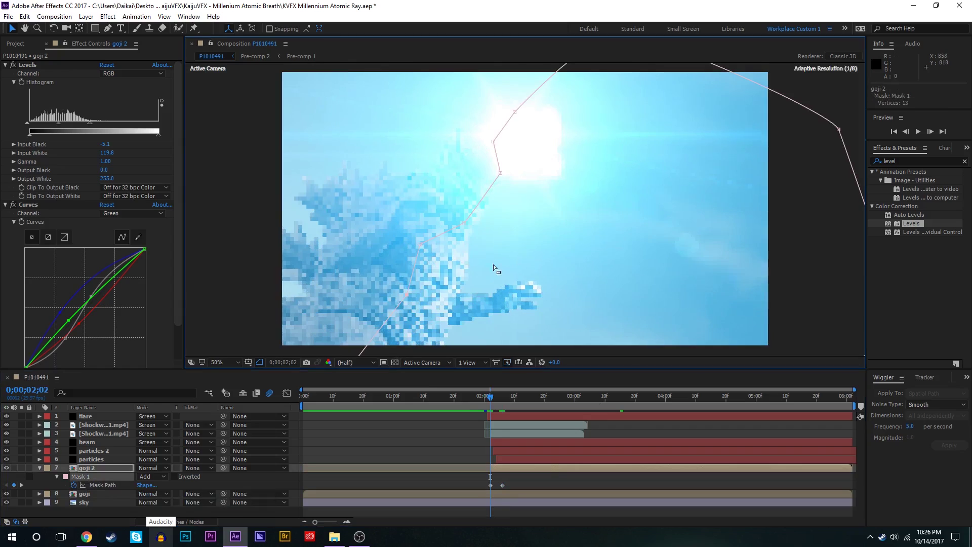
{"action": "left_click_drag", "start_coordinate": [435, 231], "coordinate": [471, 245]}
{"action": "left_click", "coordinate": [500, 173]}
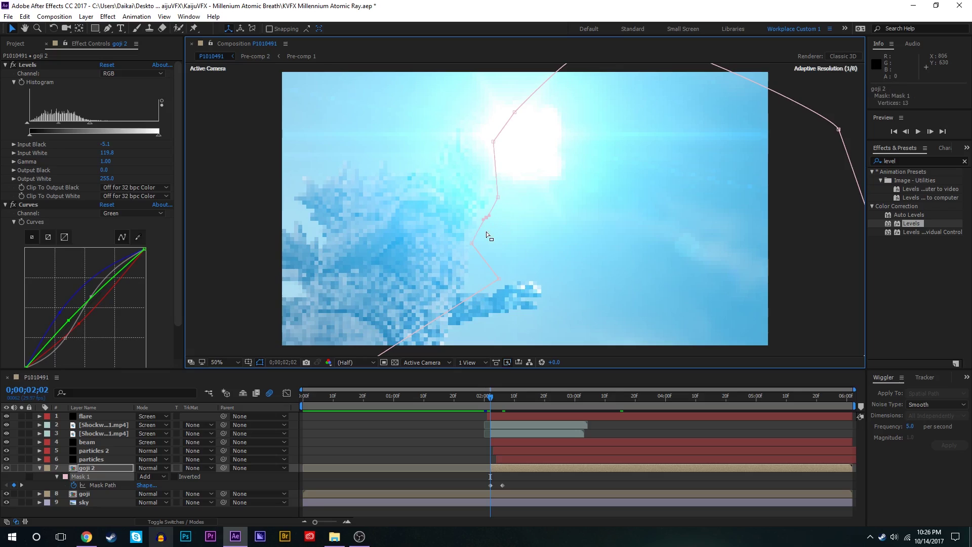
Step: Apply Easy Ease to goji 2's mask path keyframe at 0;00;02;06
{"action": "key", "text": "comma"}
{"action": "key", "text": "Page_Down"}
{"action": "key", "text": "period"}
{"action": "left_click", "coordinate": [502, 485]}
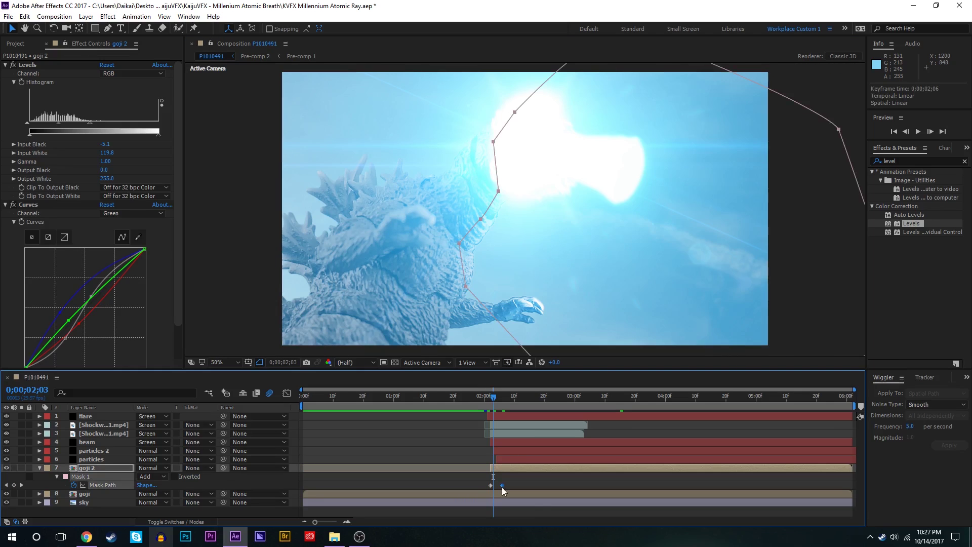
{"action": "key", "text": "F9"}
Step: Keyframe goji 2's opacity at 100% at 0;00;02;02 and again at 0;00;06;01
{"action": "left_click_drag", "start_coordinate": [635, 397], "coordinate": [490, 398]}
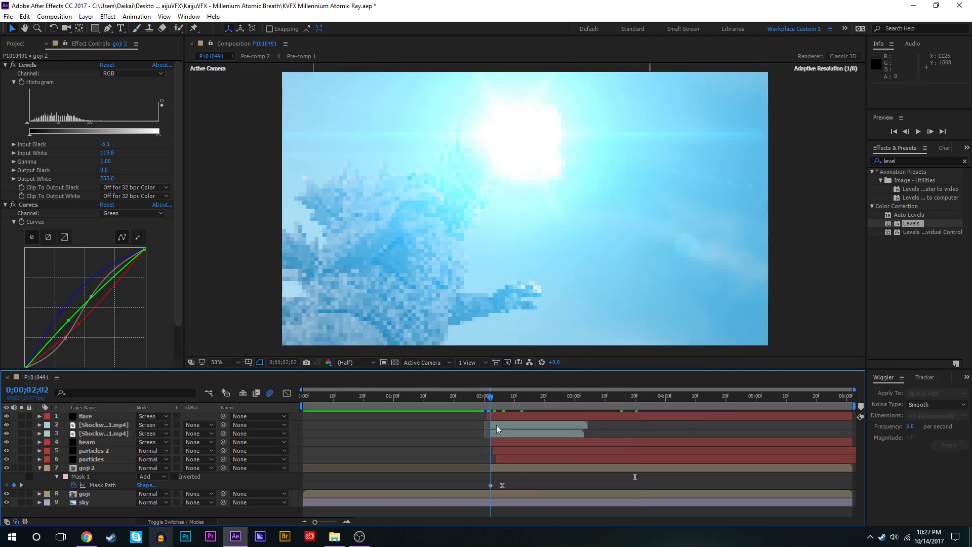
{"action": "left_click", "coordinate": [499, 467]}
{"action": "key", "text": "t"}
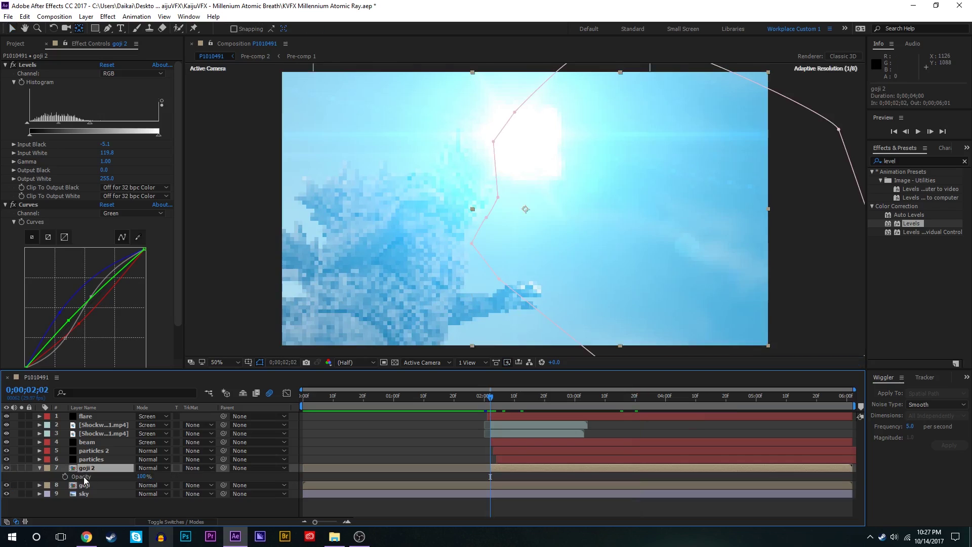
{"action": "key", "text": "End"}
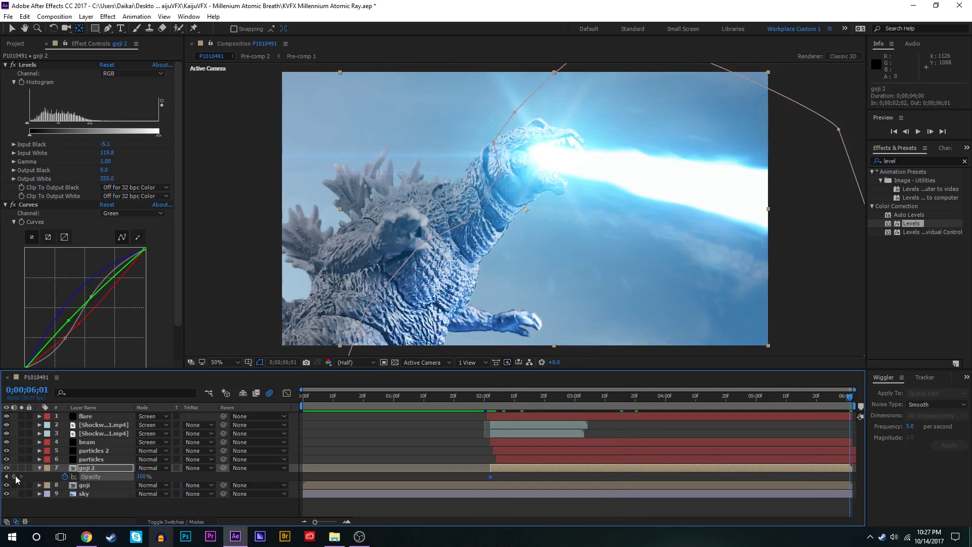
{"action": "left_click", "coordinate": [14, 477]}
Step: Wiggle goji 2's two opacity keyframes at a frequency of 23 per second and a magnitude of 100
{"action": "left_click_drag", "start_coordinate": [469, 474], "coordinate": [891, 479]}
{"action": "left_click", "coordinate": [910, 426]}
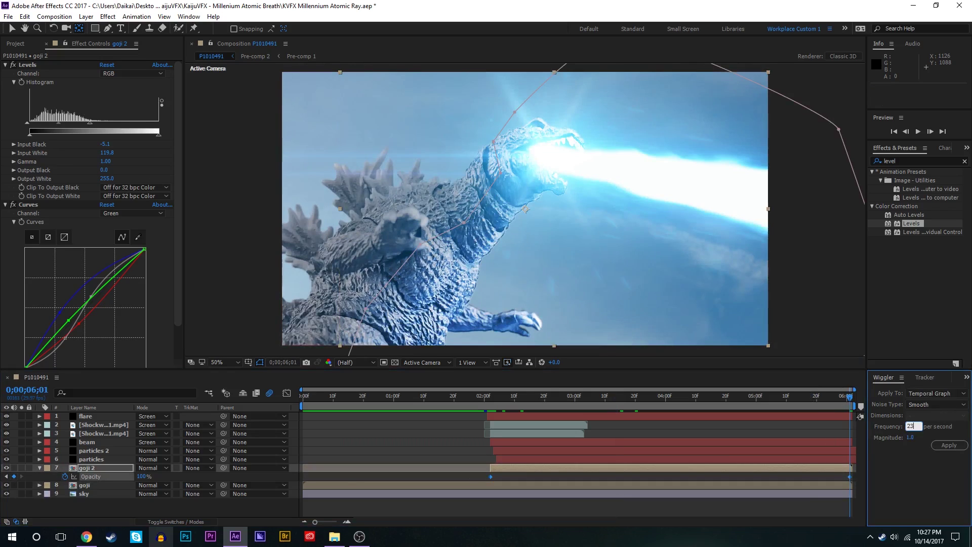
{"action": "key", "text": "Return"}
{"action": "left_click", "coordinate": [949, 445]}
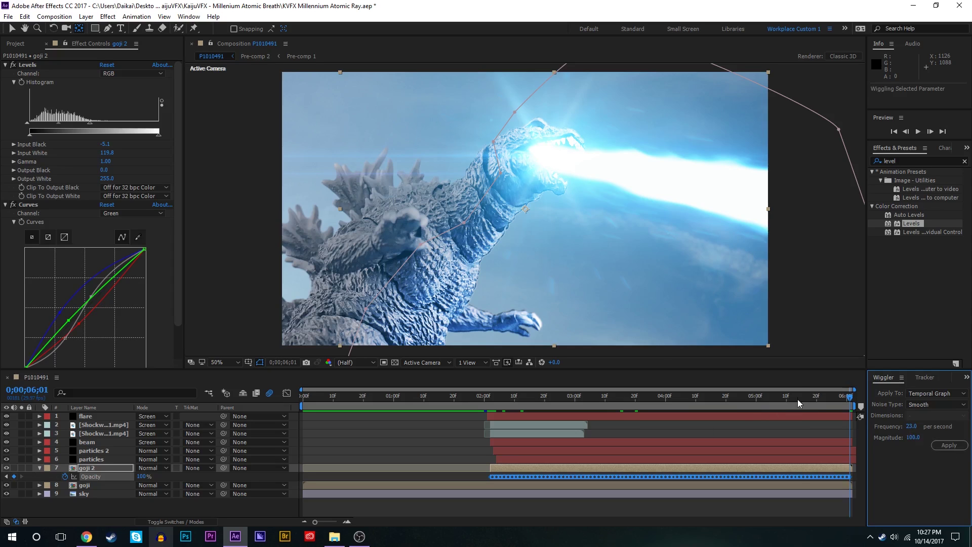
{"action": "left_click_drag", "start_coordinate": [797, 402], "coordinate": [664, 409]}
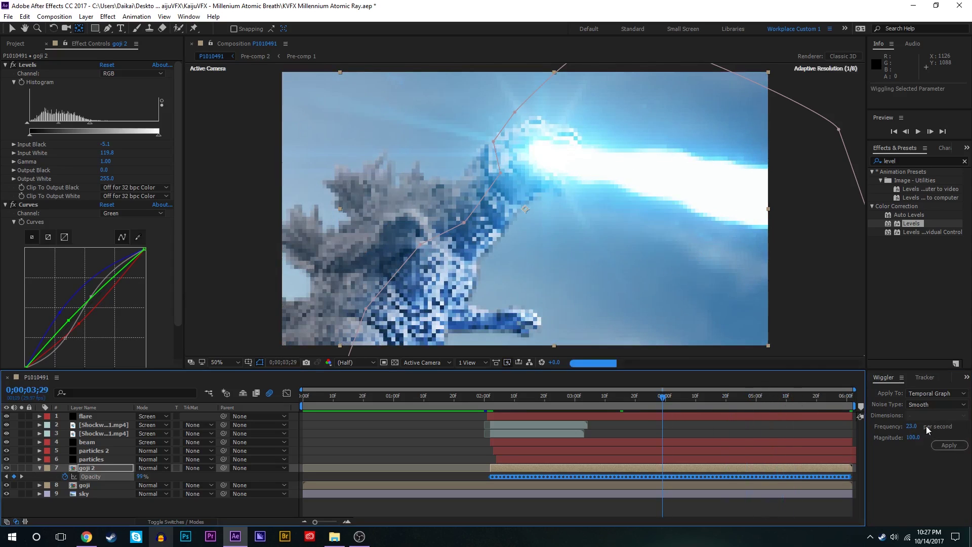
Step: Undo the opacity wiggle and reapply it with a magnitude of 251
{"action": "key", "text": "ctrl+z"}
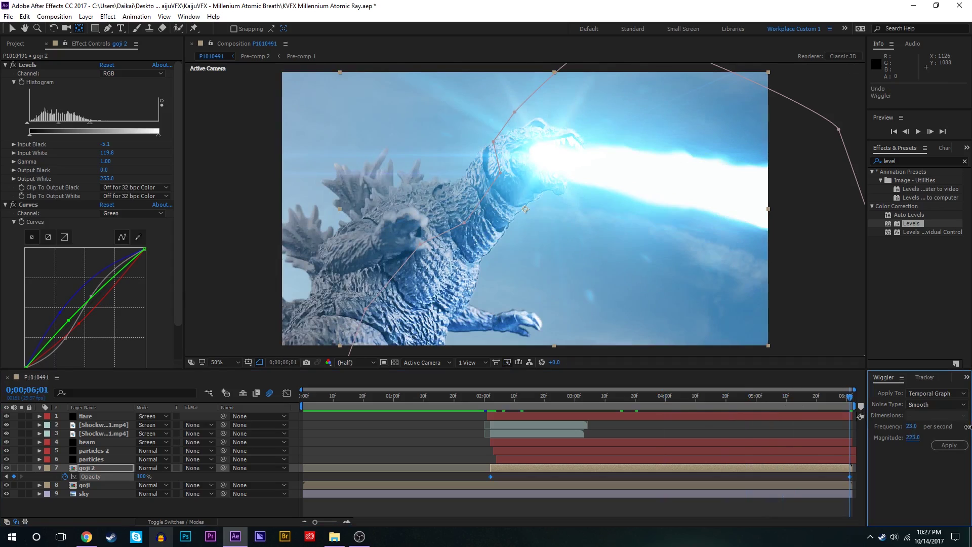
{"action": "left_click_drag", "start_coordinate": [912, 437], "coordinate": [918, 437]}
{"action": "left_click", "coordinate": [948, 445]}
{"action": "left_click_drag", "start_coordinate": [784, 400], "coordinate": [510, 424]}
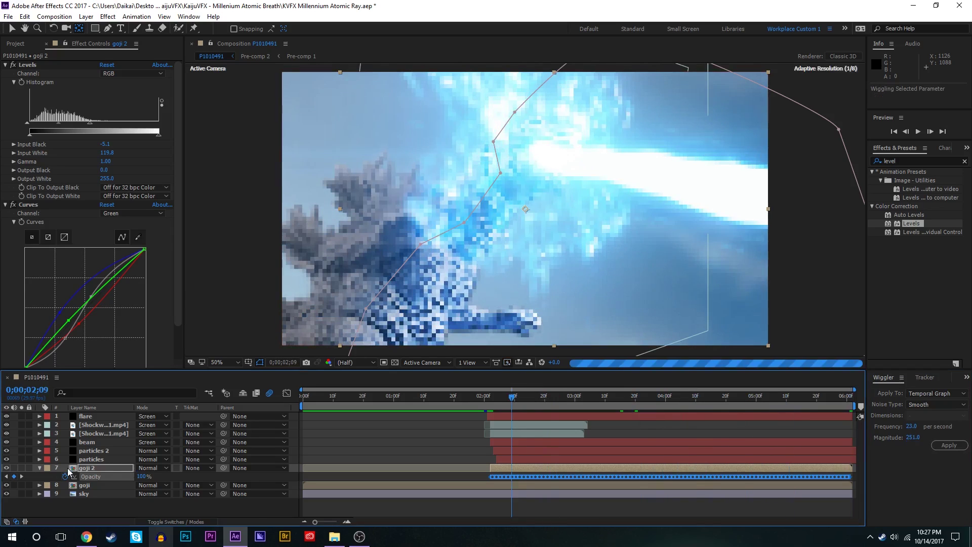
Step: Solo goji 2 and play back its opacity flicker
{"action": "left_click", "coordinate": [22, 468]}
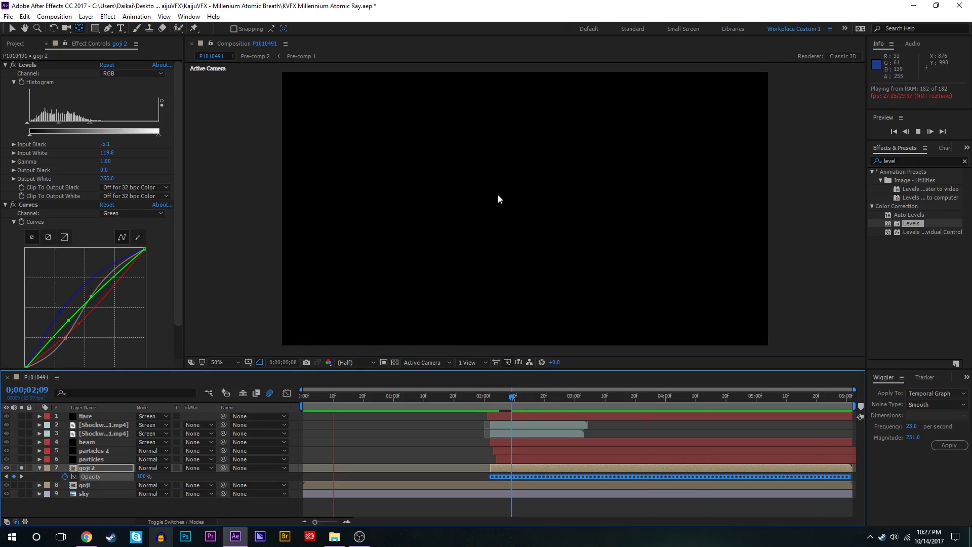
{"action": "left_click", "coordinate": [494, 400]}
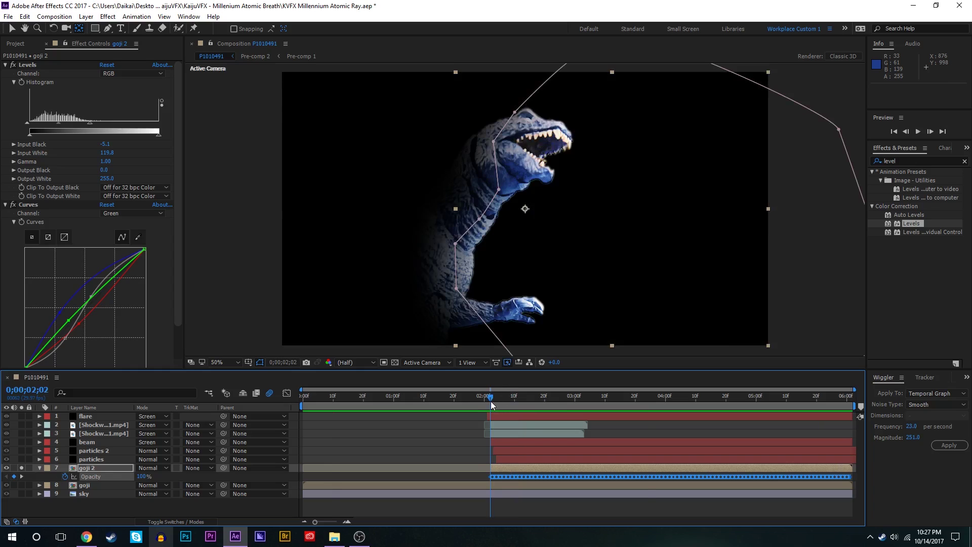
{"action": "key", "text": "space"}
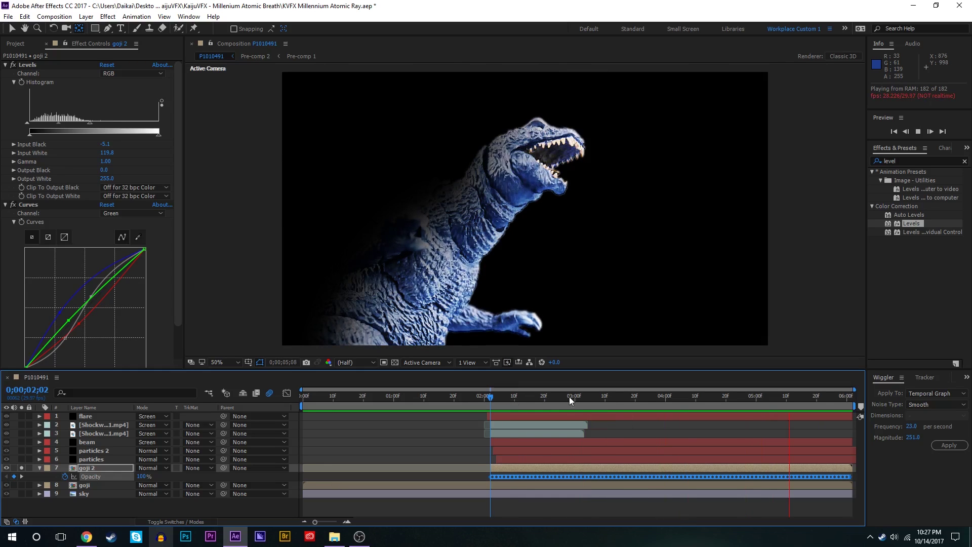
Step: Add a second Curves effect to the goji layer and keyframe its curve at 0;00;02;01
{"action": "left_click", "coordinate": [487, 399]}
{"action": "left_click", "coordinate": [489, 485]}
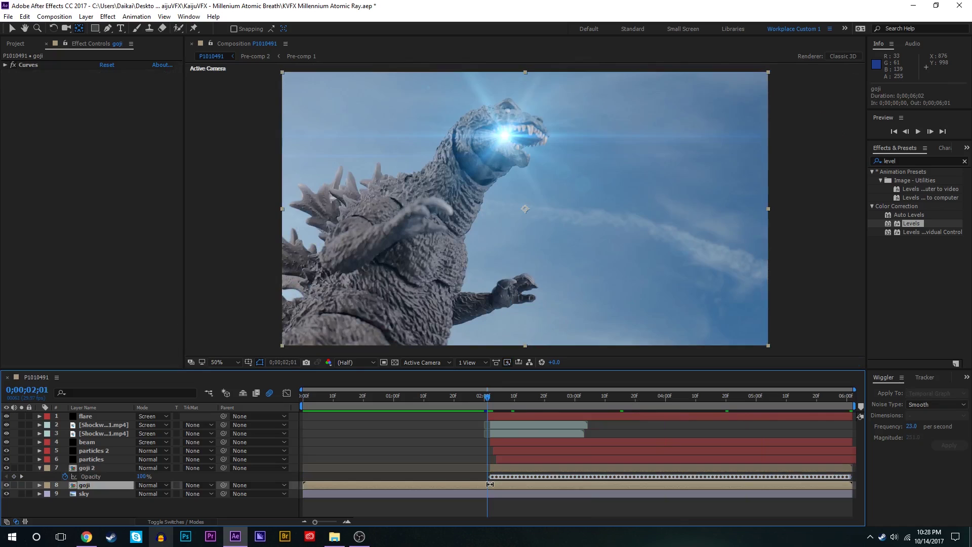
{"action": "left_click", "coordinate": [908, 160]}
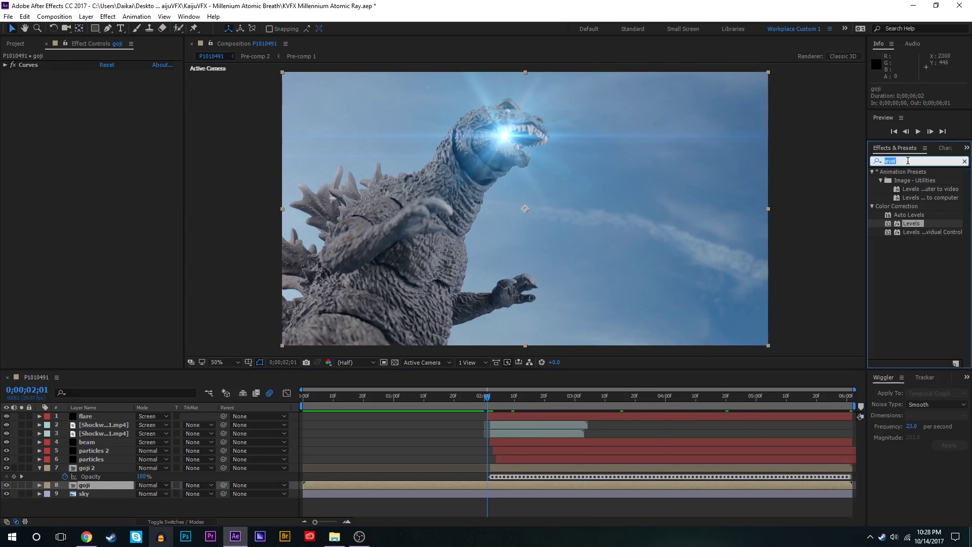
{"action": "type", "text": "curv"}
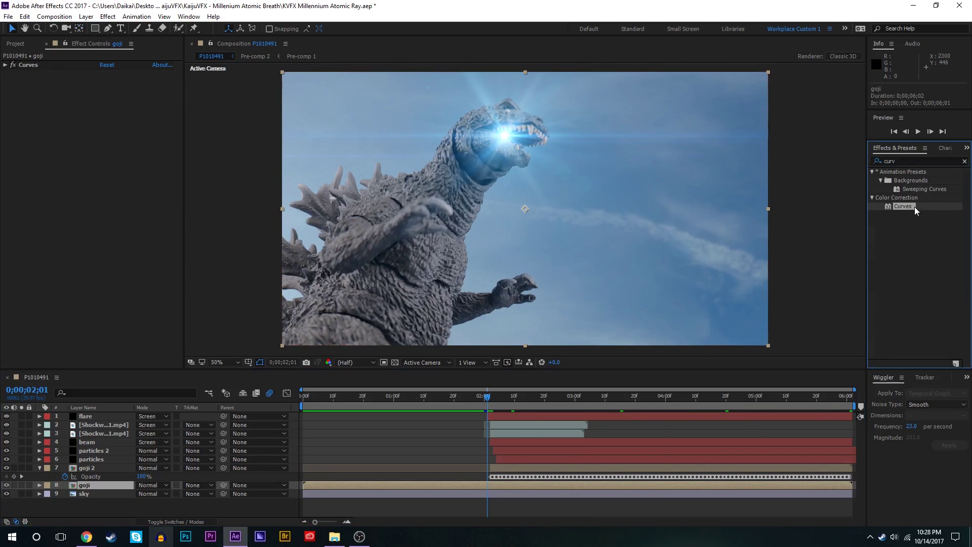
{"action": "double_click", "coordinate": [903, 206]}
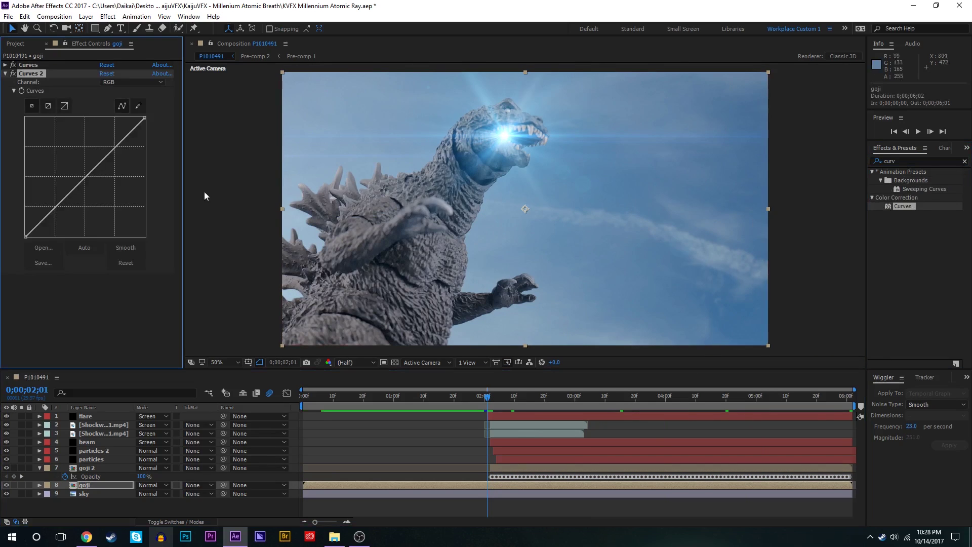
{"action": "left_click", "coordinate": [22, 91]}
Step: At 0;00;02;05, darken goji's shadows with an S-shaped RGB curve in Curves 2 and lower the red curve slightly
{"action": "left_click", "coordinate": [494, 402]}
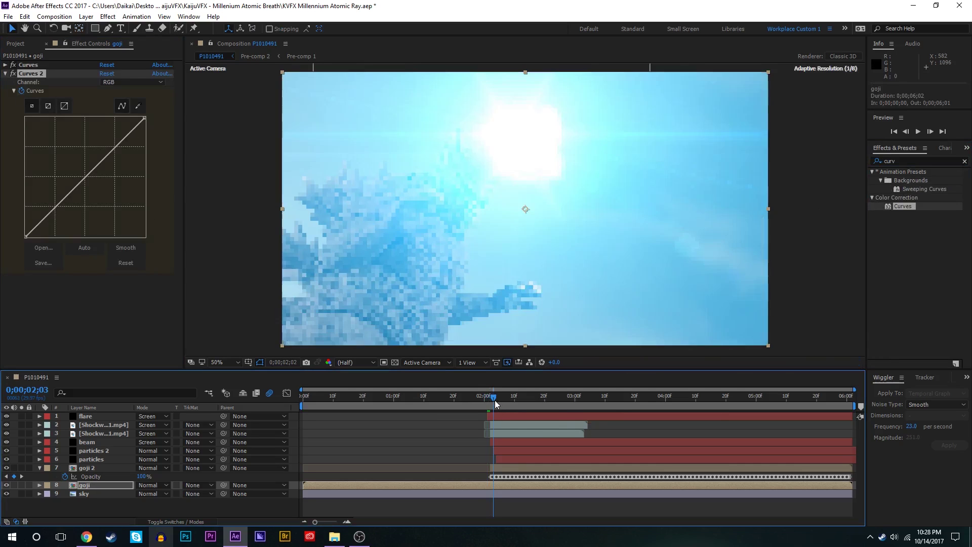
{"action": "left_click_drag", "start_coordinate": [495, 402], "coordinate": [499, 401]}
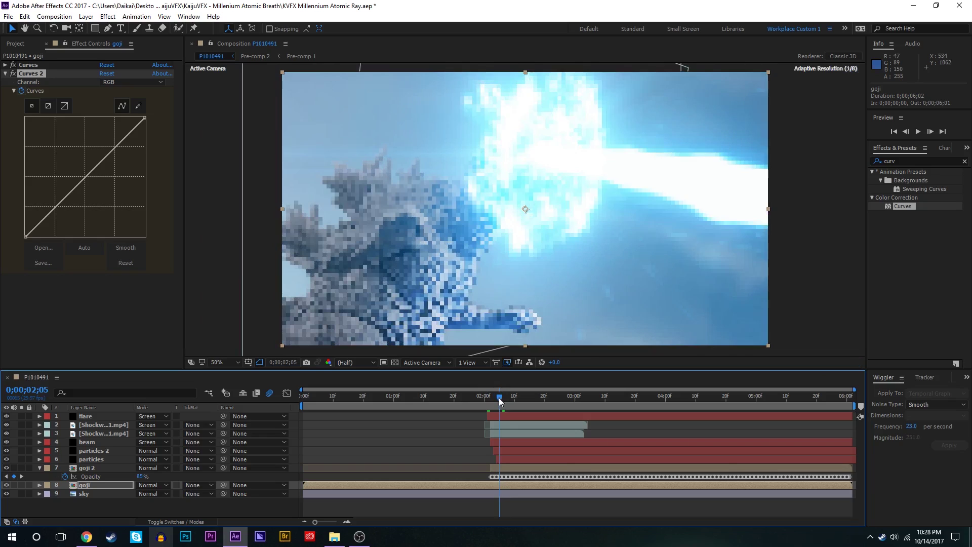
{"action": "left_click_drag", "start_coordinate": [71, 192], "coordinate": [85, 209]}
{"action": "left_click_drag", "start_coordinate": [118, 166], "coordinate": [113, 162]}
{"action": "left_click_drag", "start_coordinate": [75, 195], "coordinate": [74, 194]}
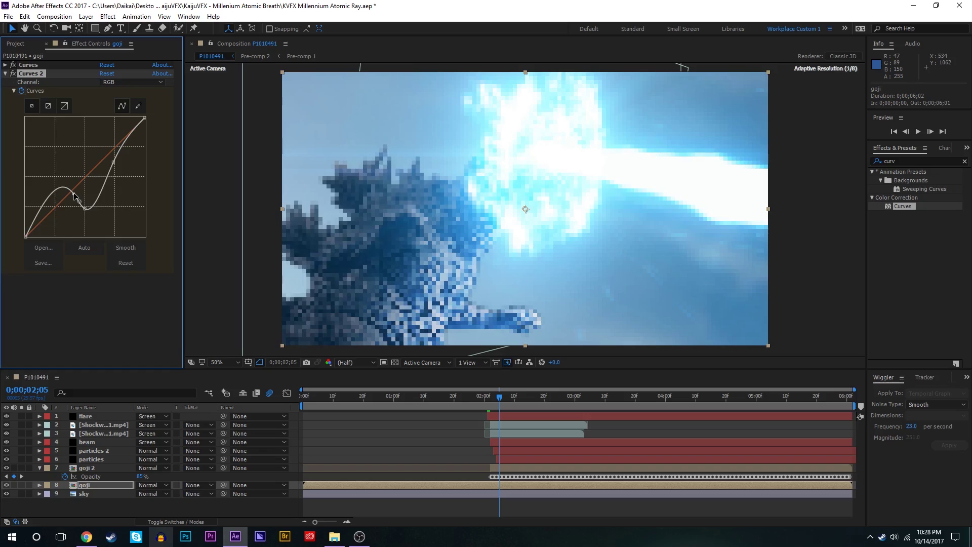
{"action": "key", "text": "ctrl+z"}
{"action": "key", "text": "ctrl+z"}
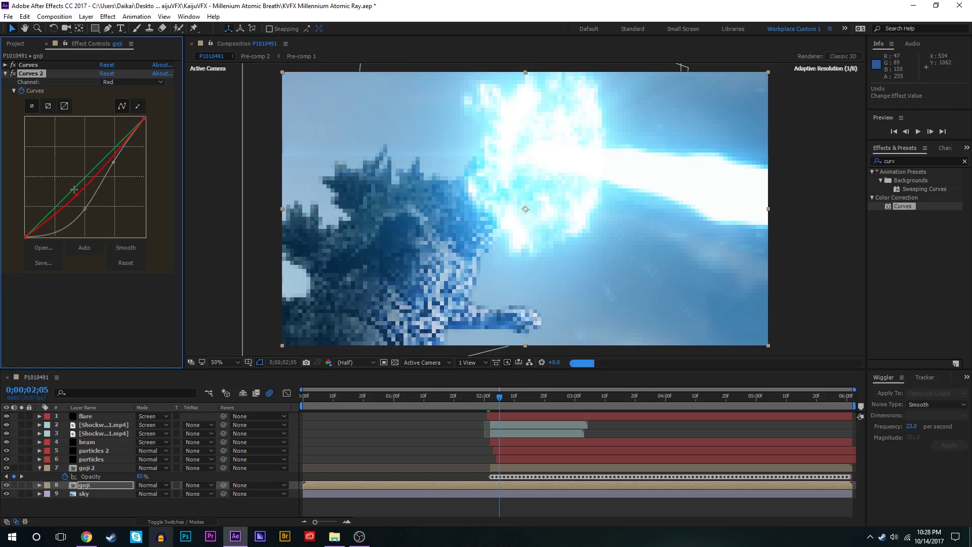
{"action": "key", "text": "ctrl+z"}
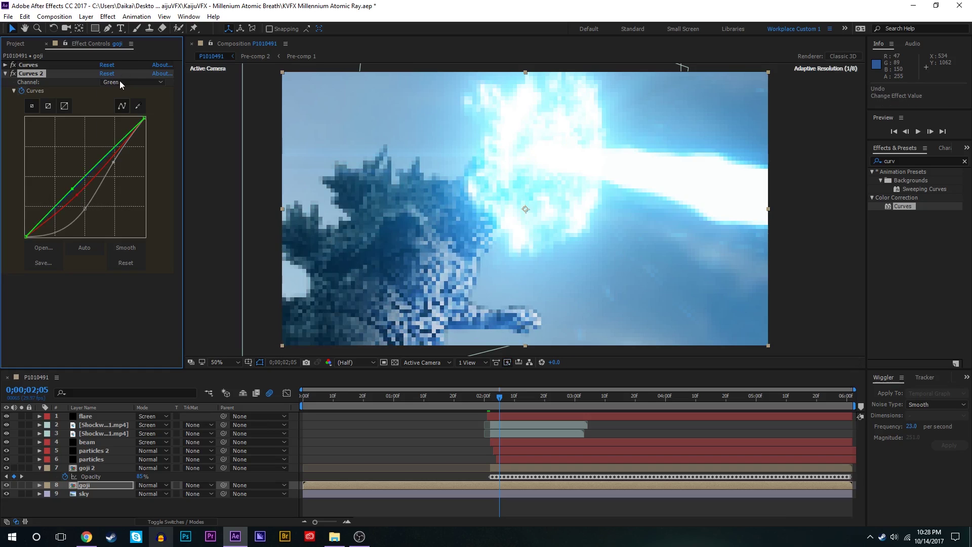
Step: Raise the blue curve slightly in goji's Curves 2, fine-tuning it at 0;00;04;15
{"action": "left_click", "coordinate": [121, 83]}
{"action": "left_click", "coordinate": [123, 126]}
{"action": "left_click", "coordinate": [710, 396]}
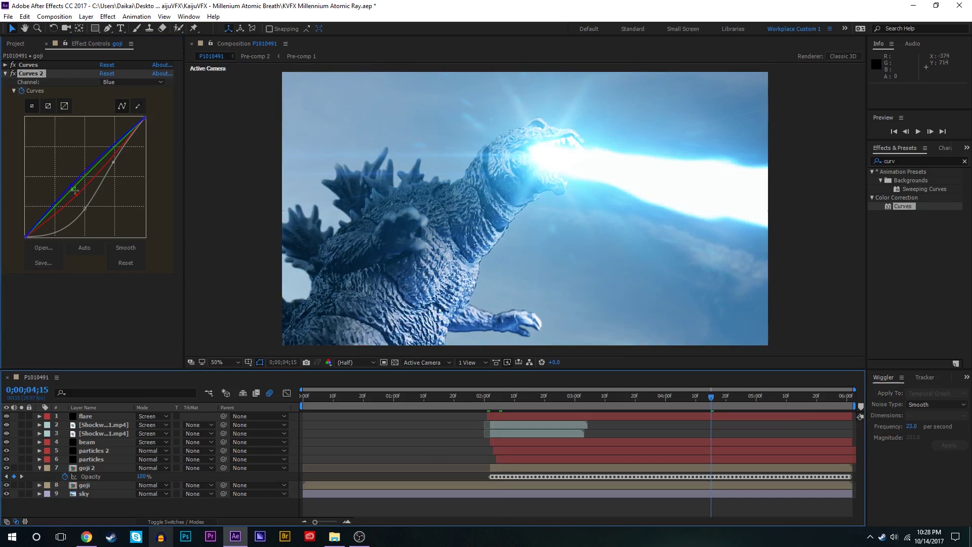
{"action": "left_click_drag", "start_coordinate": [74, 191], "coordinate": [71, 187]}
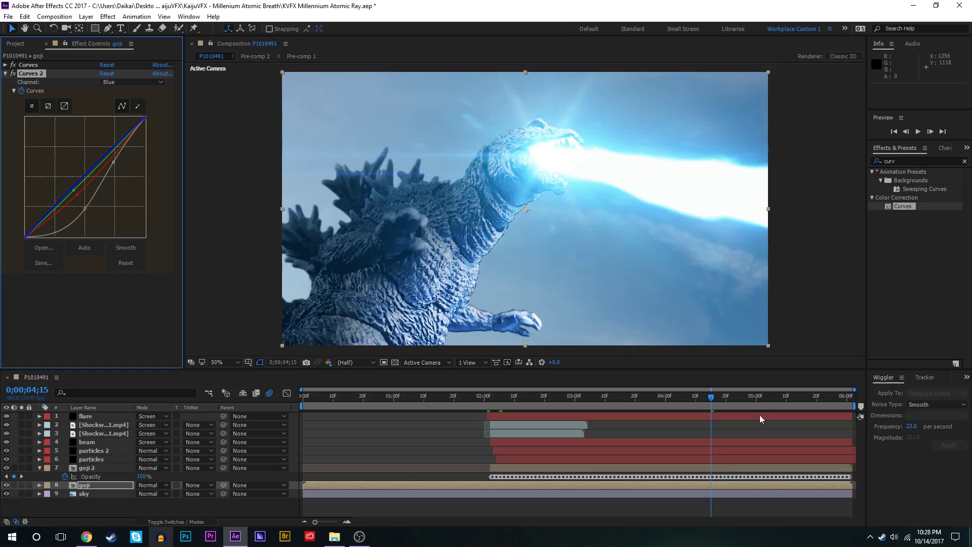
Step: Animate the sky layer's opacity from 100% at 0;00;02;01 to 84% at 0;00;02;06
{"action": "left_click", "coordinate": [487, 398]}
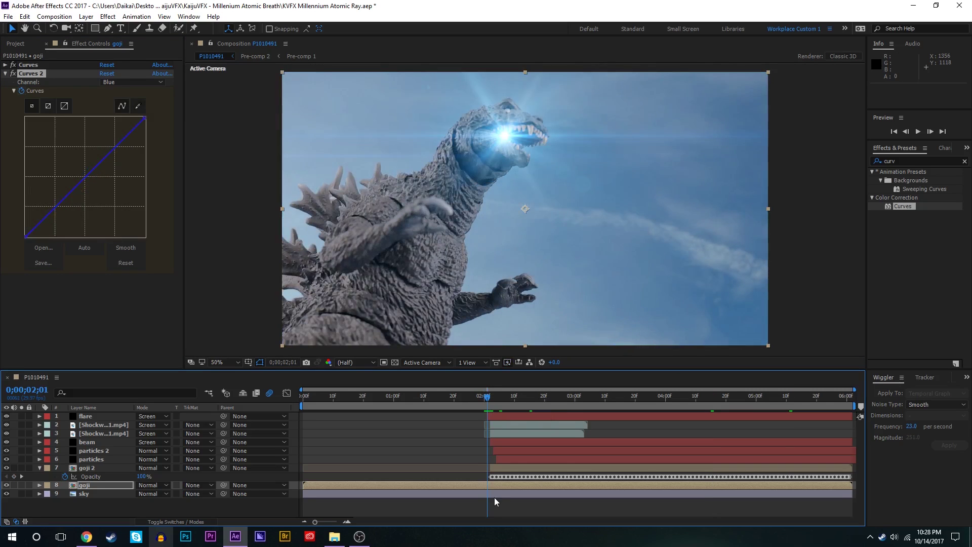
{"action": "left_click", "coordinate": [494, 495]}
{"action": "key", "text": "t"}
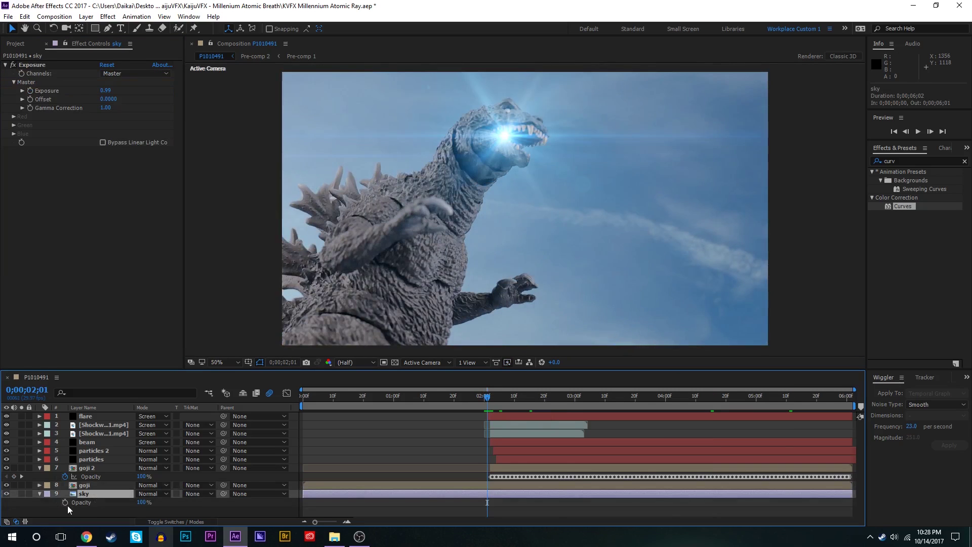
{"action": "left_click", "coordinate": [64, 502]}
{"action": "left_click_drag", "start_coordinate": [486, 399], "coordinate": [499, 400]}
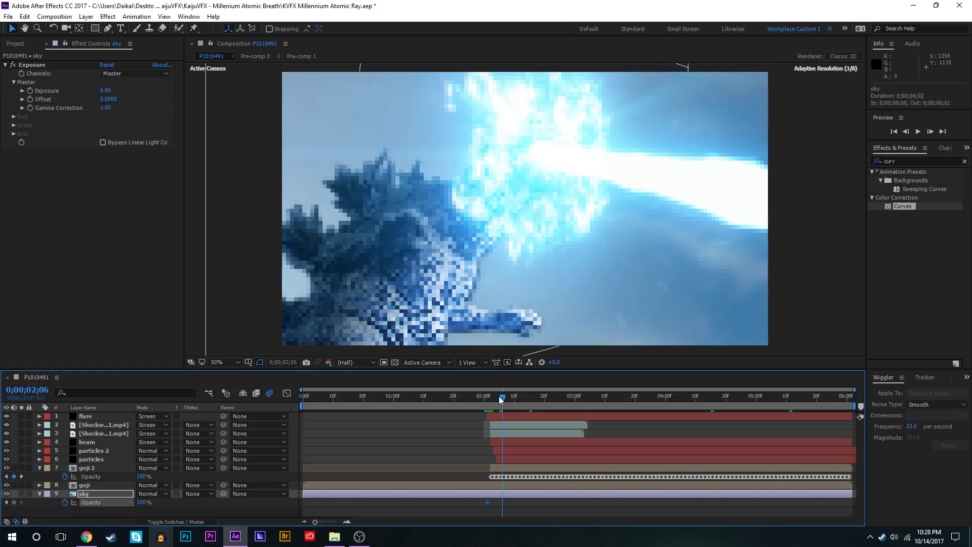
{"action": "left_click_drag", "start_coordinate": [141, 502], "coordinate": [135, 502]}
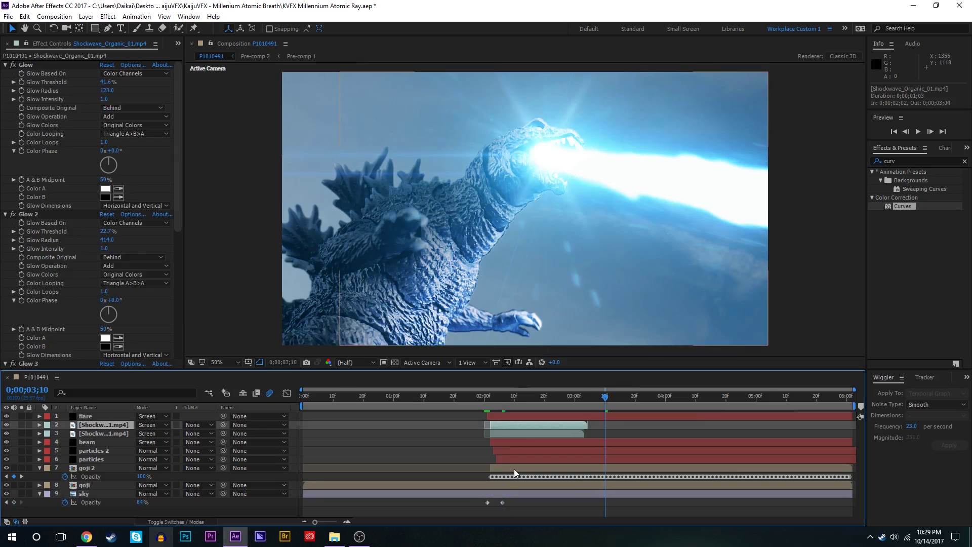
Step: Reveal goji 2's mask path at 0;00;02;06 and nudge the mask point beside Godzilla's head
{"action": "left_click", "coordinate": [513, 468]}
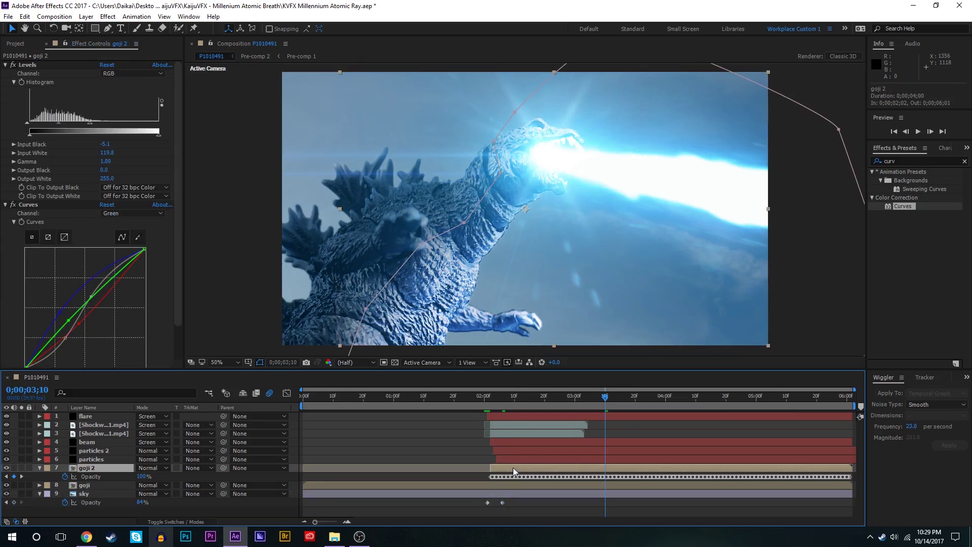
{"action": "left_click", "coordinate": [501, 403]}
{"action": "key", "text": "shift+m"}
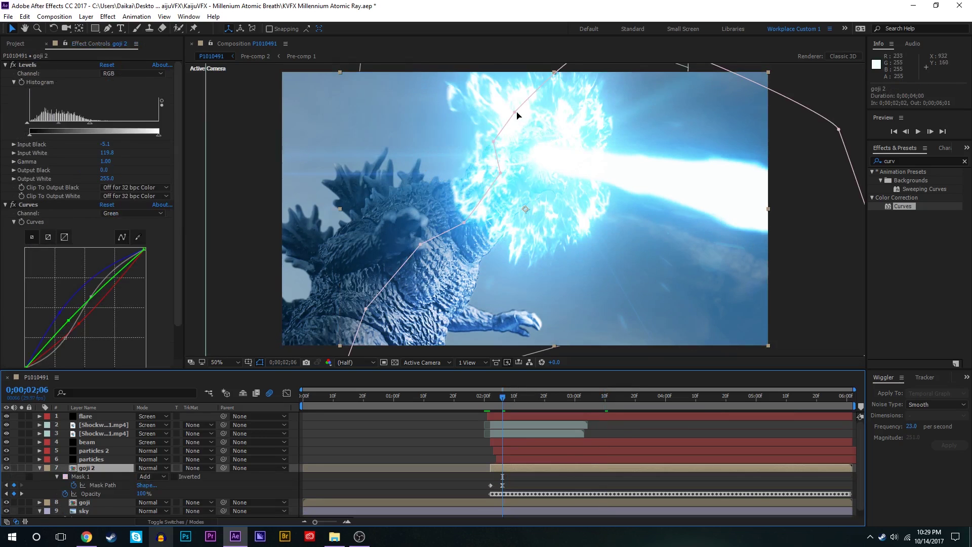
{"action": "left_click_drag", "start_coordinate": [515, 113], "coordinate": [517, 116]}
Step: Play back the composition from 0;00;01;22 and review the beam section
{"action": "left_click", "coordinate": [459, 400]}
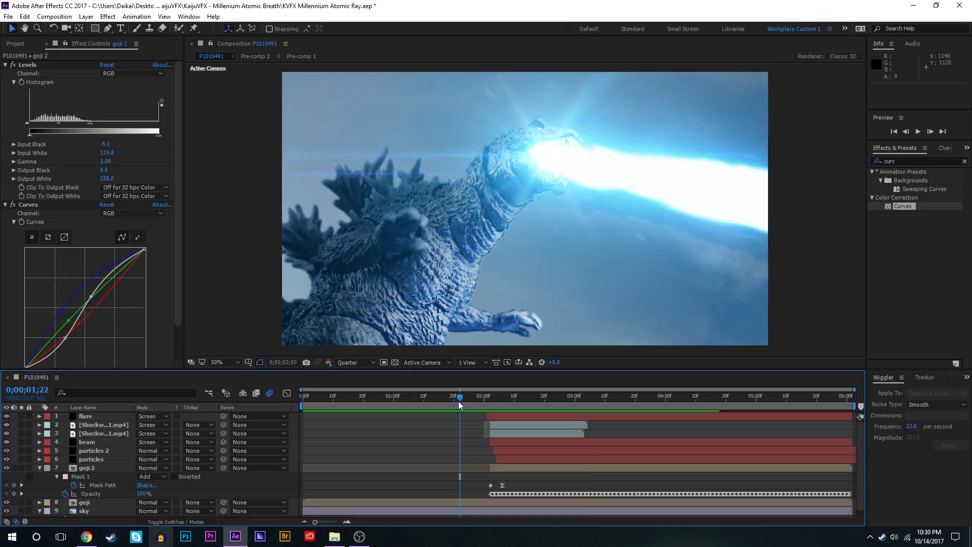
{"action": "key", "text": "space"}
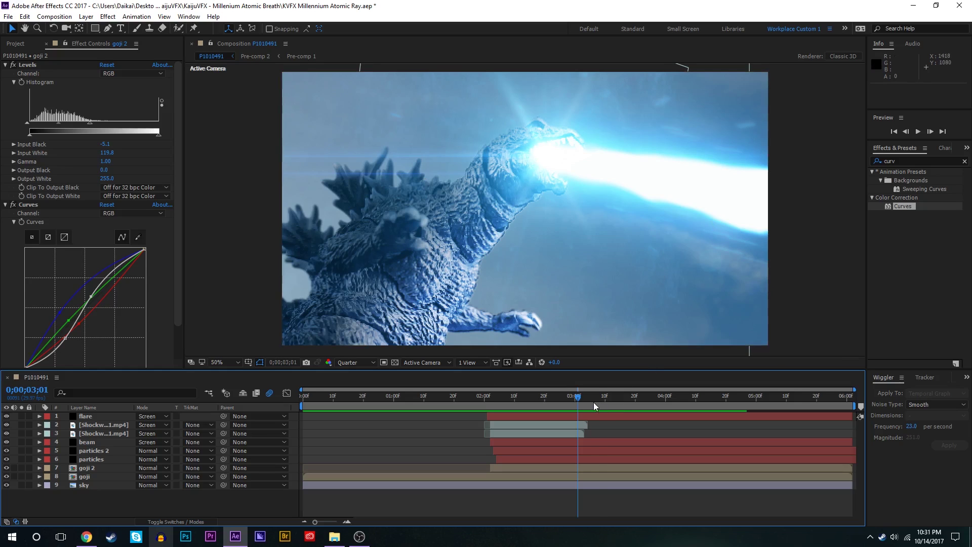
{"action": "left_click_drag", "start_coordinate": [595, 399], "coordinate": [619, 414]}
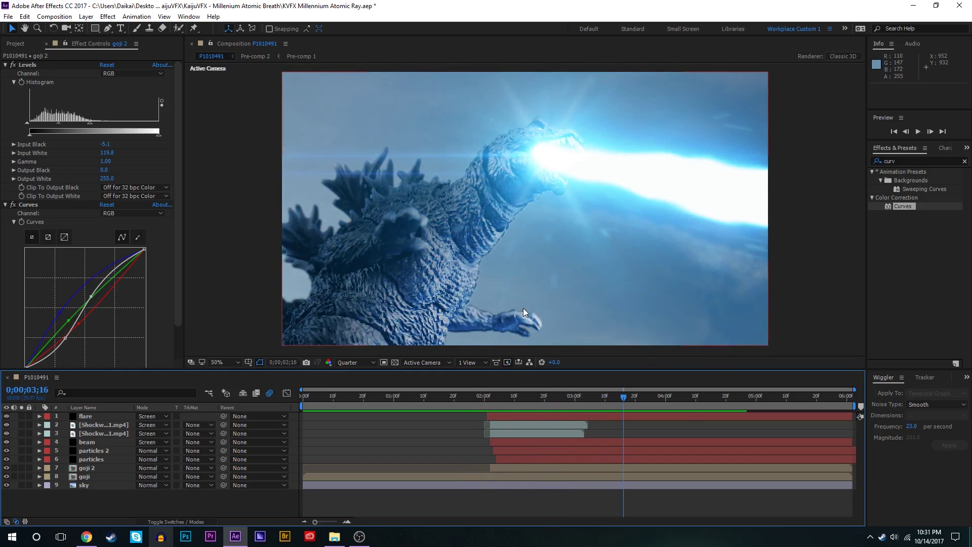